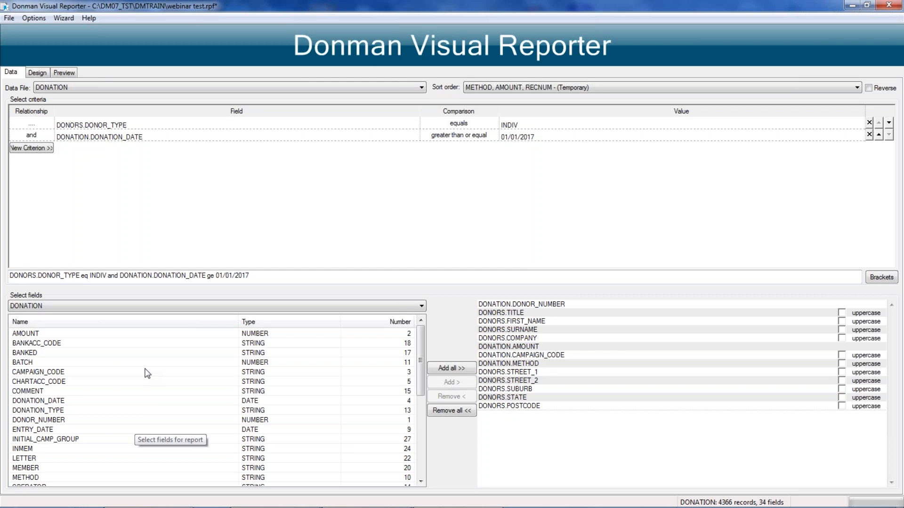
{"action": "left_click", "coordinate": [139, 308]}
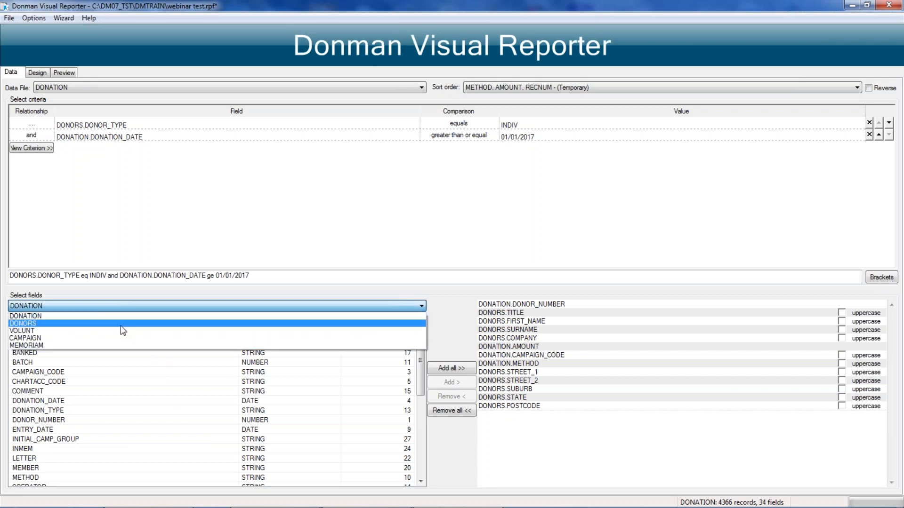
{"action": "left_click", "coordinate": [329, 289]}
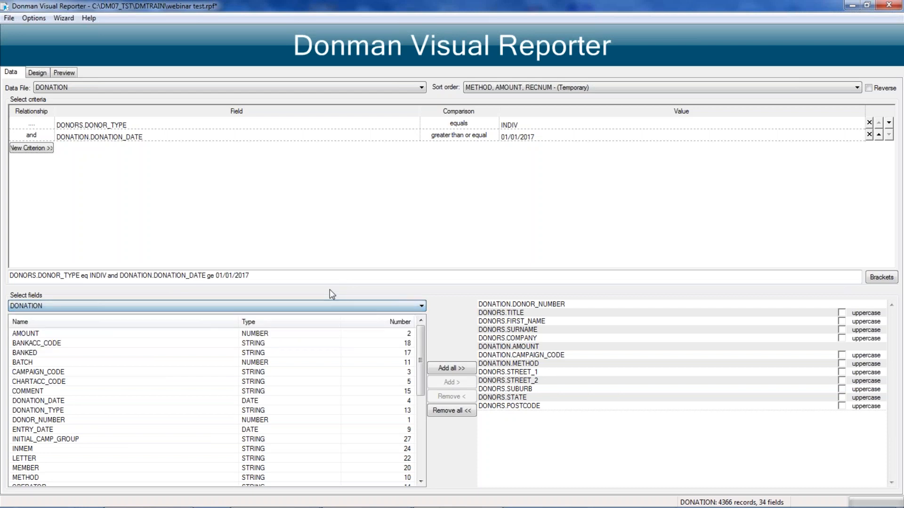
{"action": "left_click", "coordinate": [552, 426]}
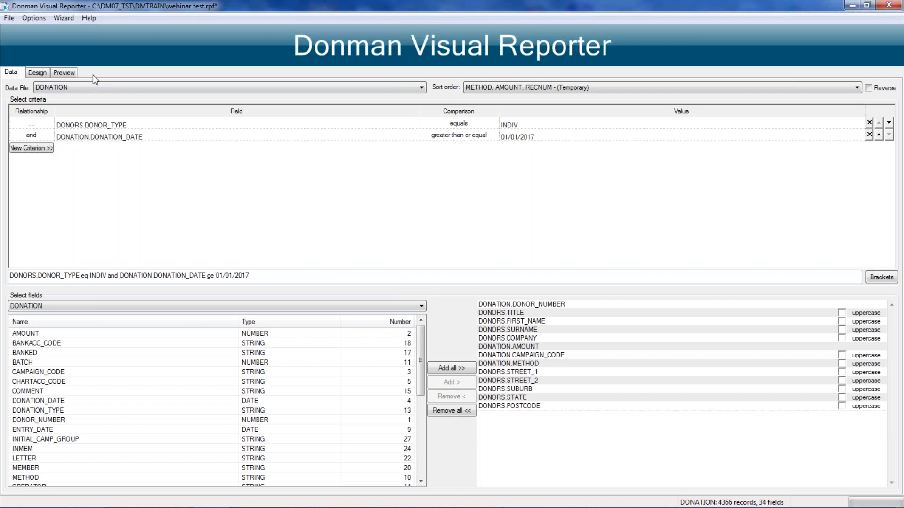
Step: Preview the donation report through page 2 and slightly widen its Amount column
{"action": "left_click", "coordinate": [64, 72]}
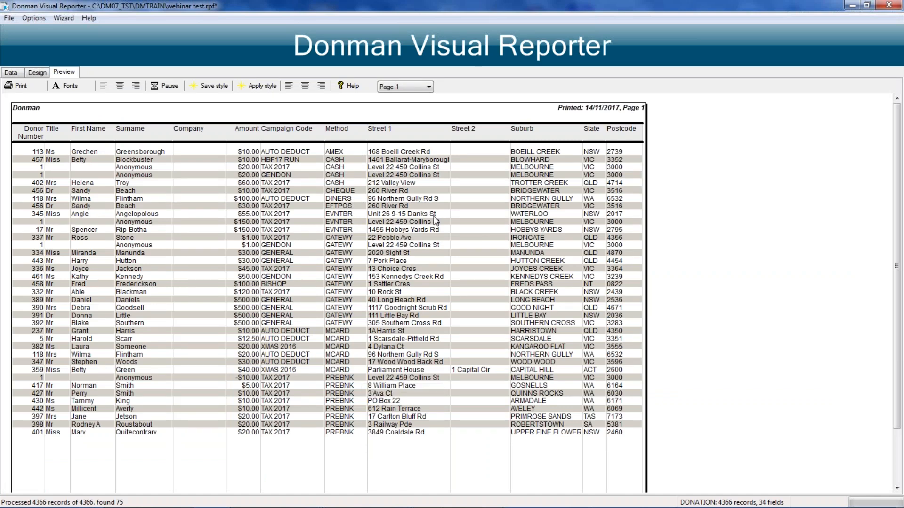
{"action": "left_click", "coordinate": [423, 90]}
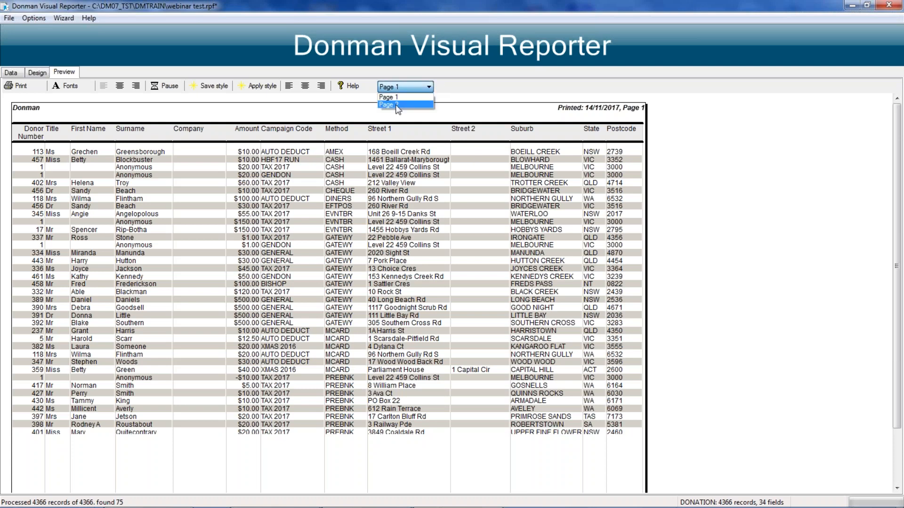
{"action": "left_click", "coordinate": [398, 105]}
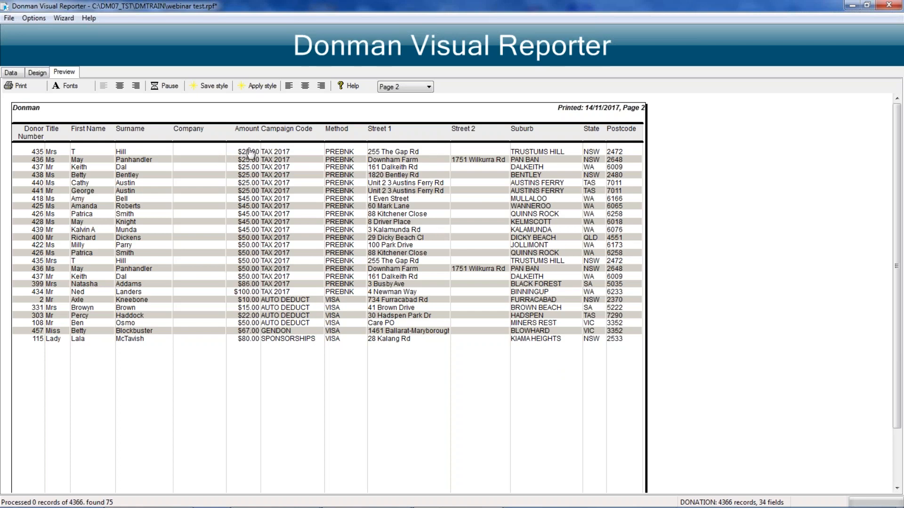
{"action": "left_click_drag", "start_coordinate": [258, 136], "coordinate": [262, 137]}
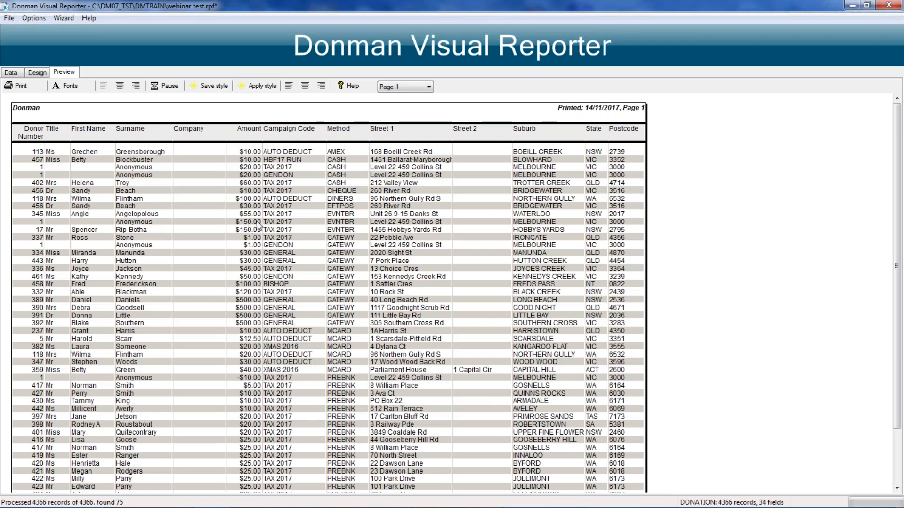
Step: Total the Donor Number column as a count and preview the result on page 2 of the report
{"action": "left_click", "coordinate": [40, 73]}
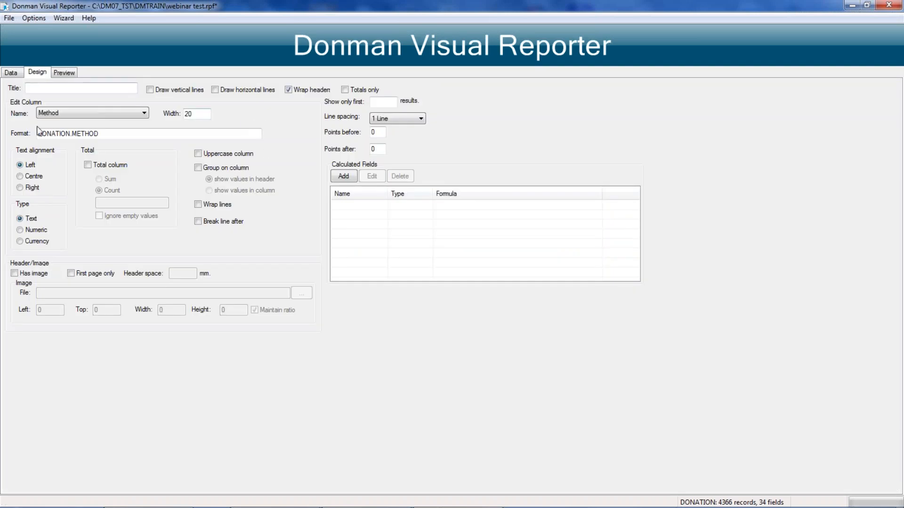
{"action": "left_click", "coordinate": [142, 114]}
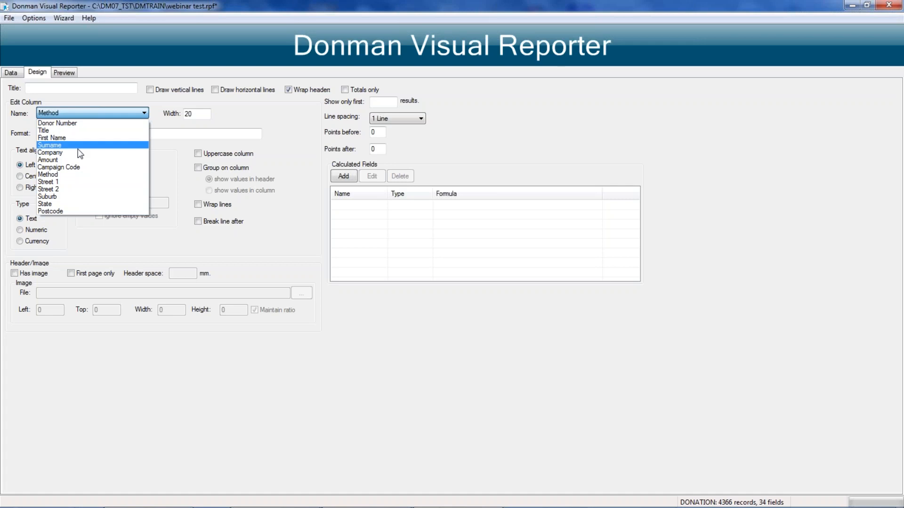
{"action": "left_click", "coordinate": [82, 123]}
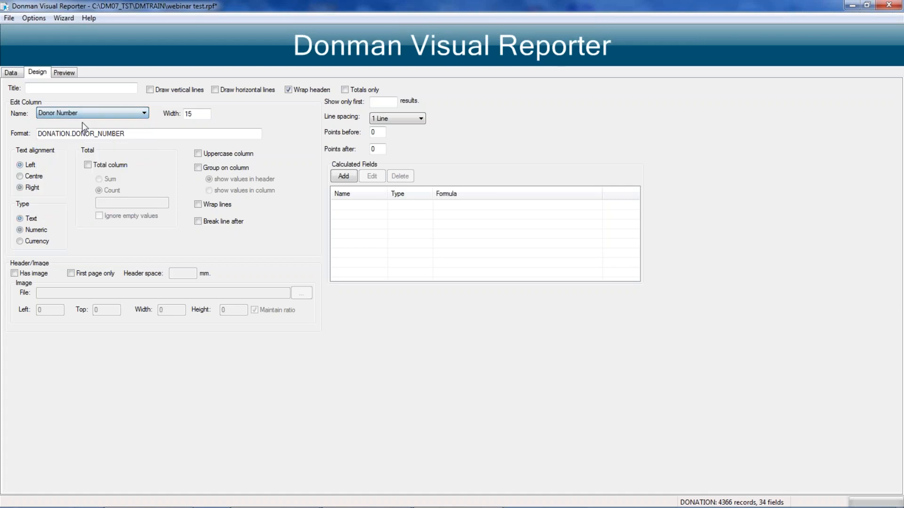
{"action": "left_click", "coordinate": [92, 163]}
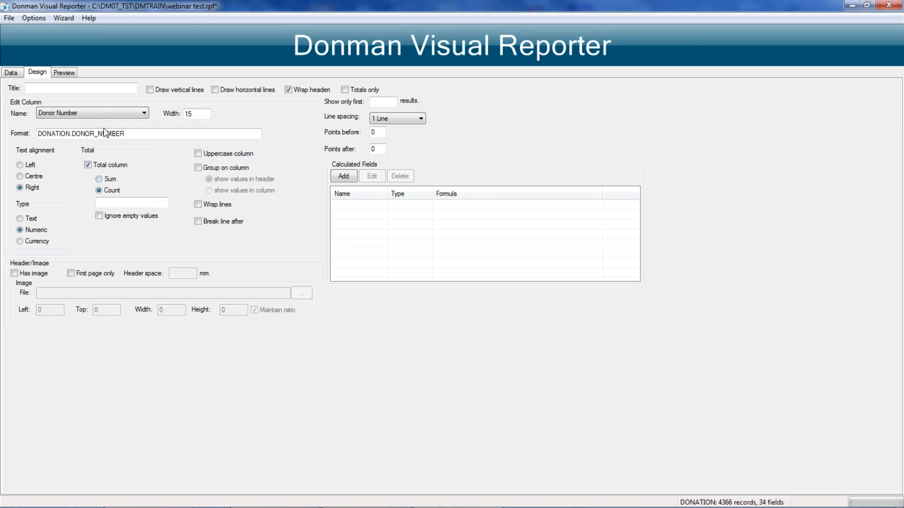
{"action": "left_click", "coordinate": [66, 73]}
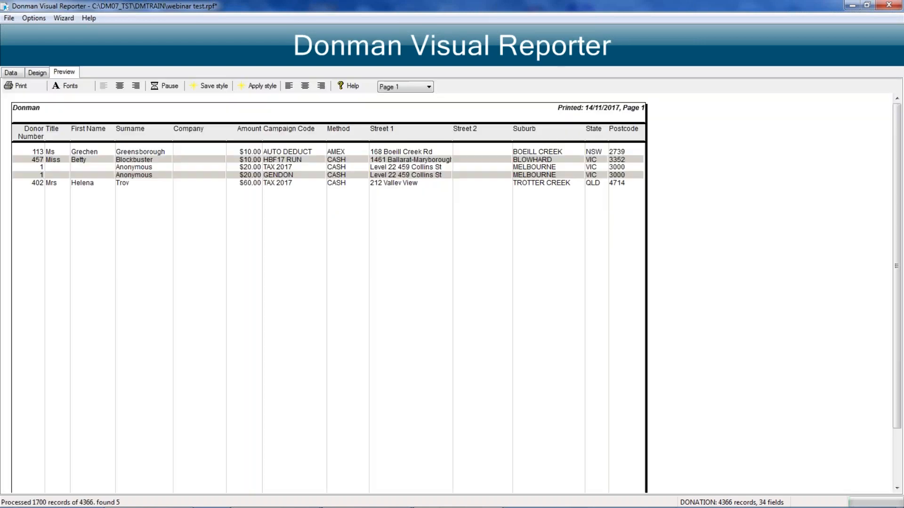
{"action": "left_click", "coordinate": [396, 86]}
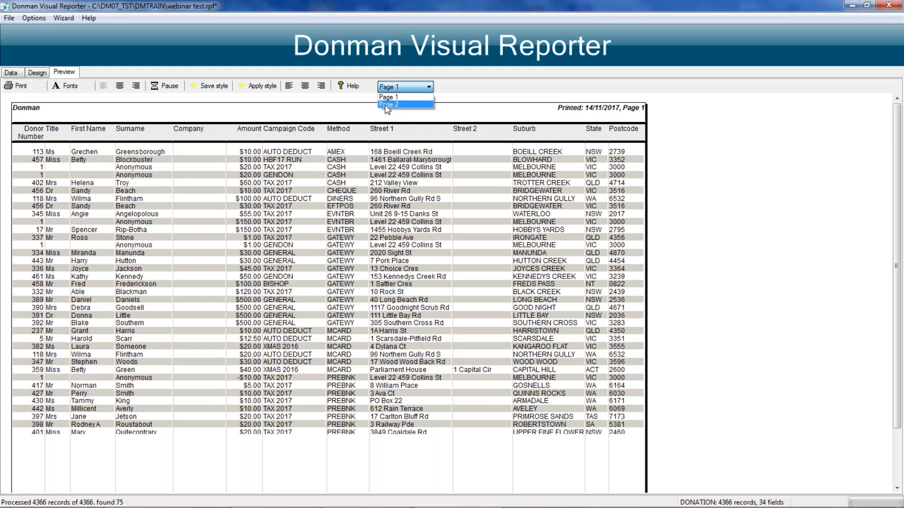
{"action": "left_click", "coordinate": [387, 105]}
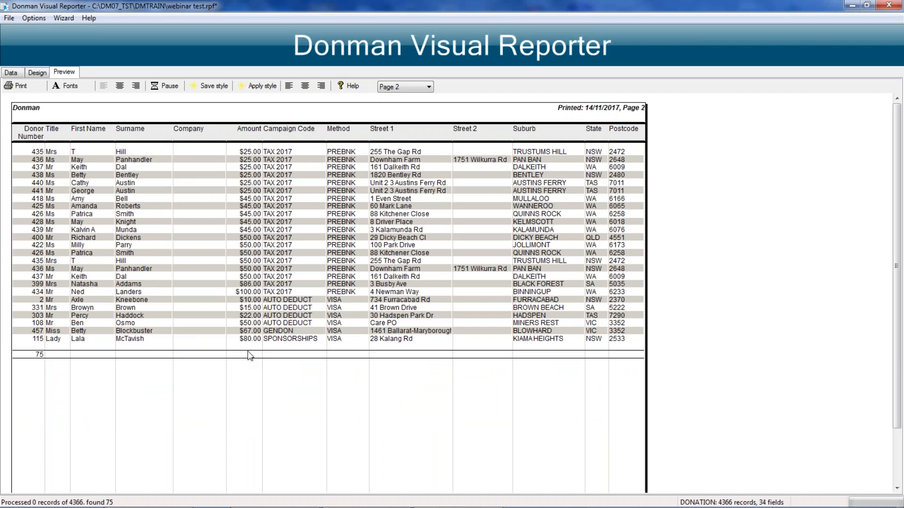
Step: Total the Amount column as a sum and preview the result on page 2 of the report
{"action": "left_click", "coordinate": [38, 73]}
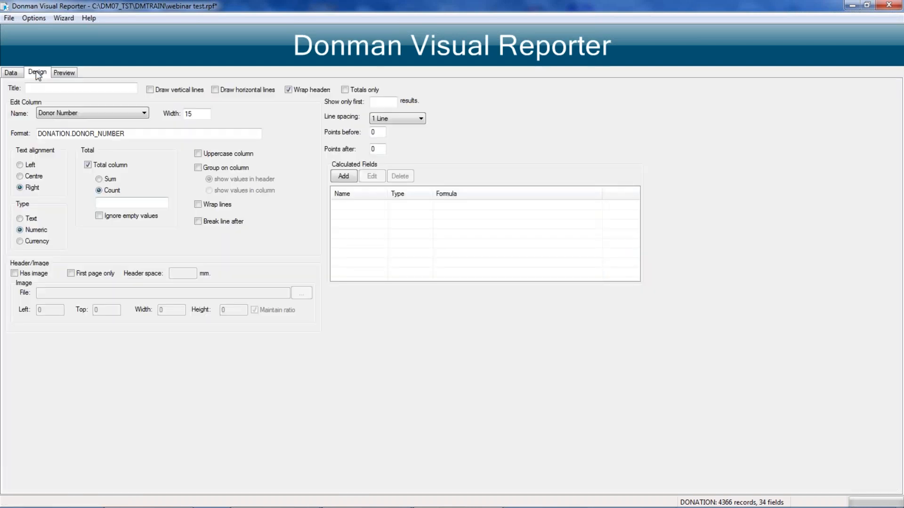
{"action": "left_click", "coordinate": [131, 114]}
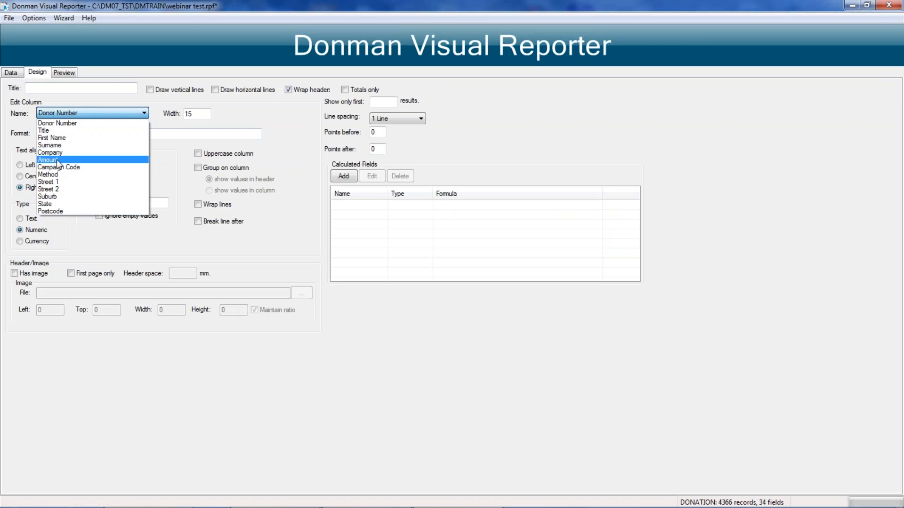
{"action": "left_click", "coordinate": [59, 162]}
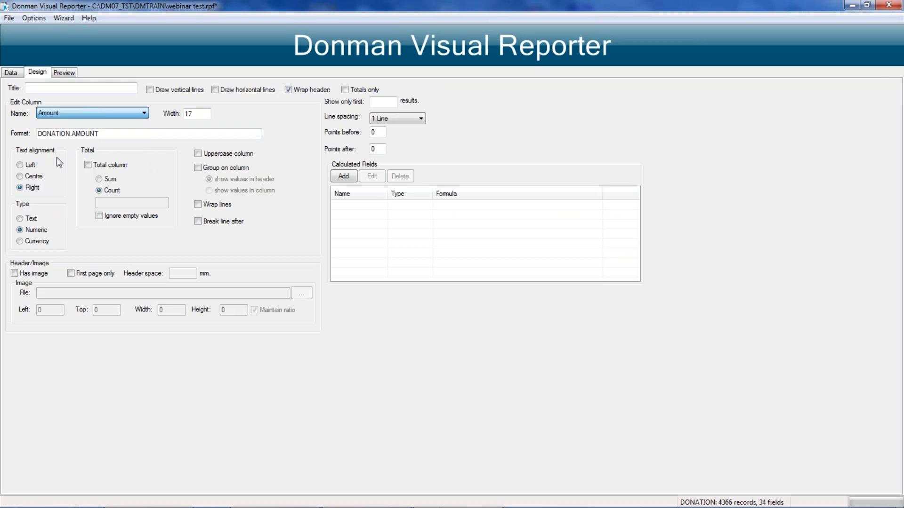
{"action": "left_click", "coordinate": [88, 165]}
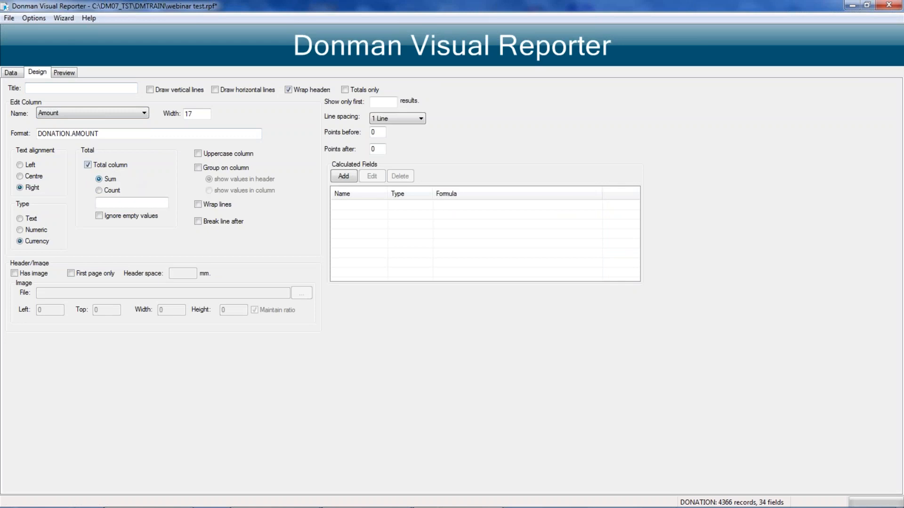
{"action": "left_click", "coordinate": [65, 72]}
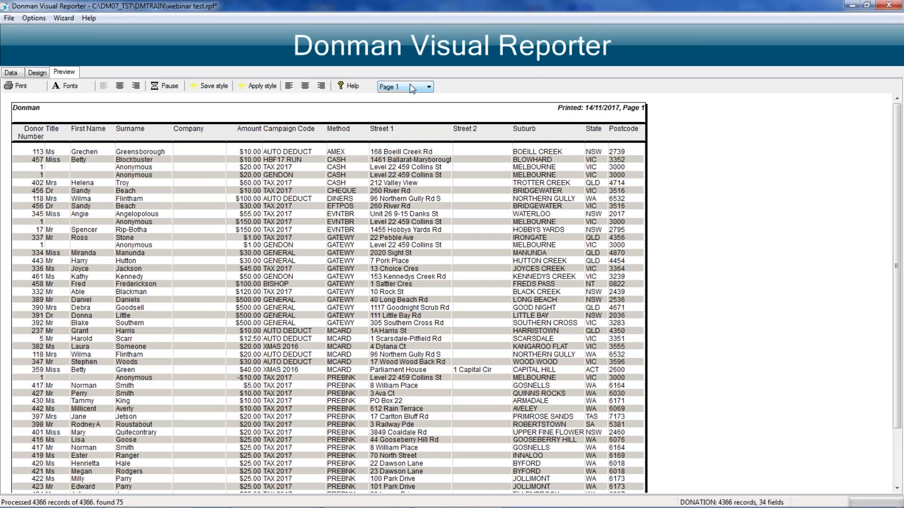
{"action": "left_click", "coordinate": [412, 88]}
{"action": "left_click", "coordinate": [395, 104]}
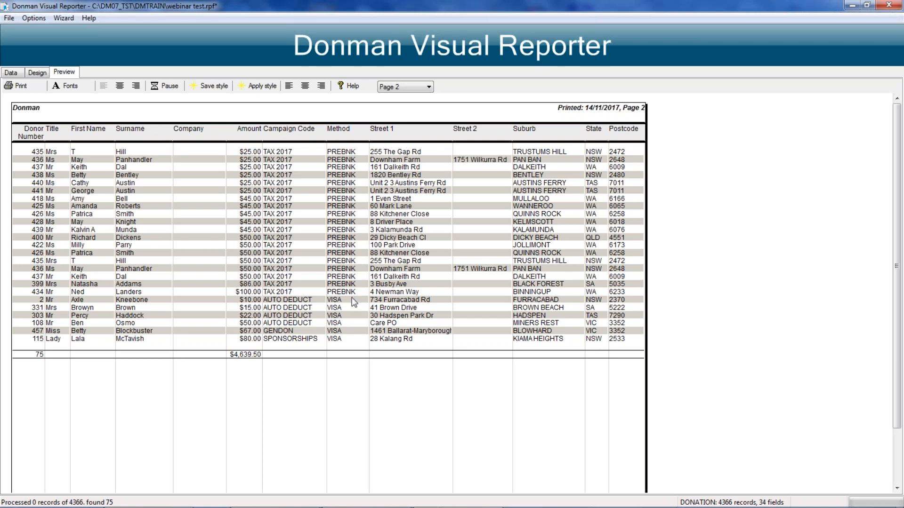
Step: Group the report on the Method column with its values shown in the header, and preview the report
{"action": "left_click", "coordinate": [36, 73]}
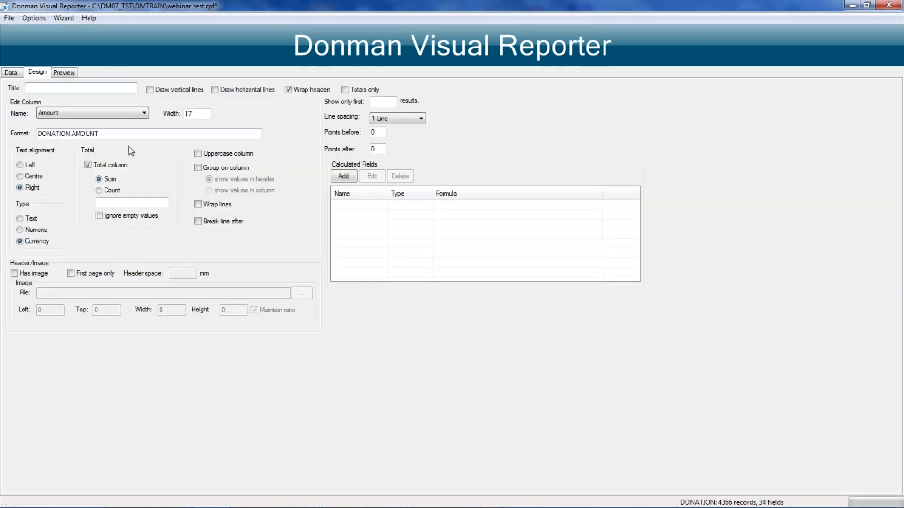
{"action": "left_click", "coordinate": [128, 115]}
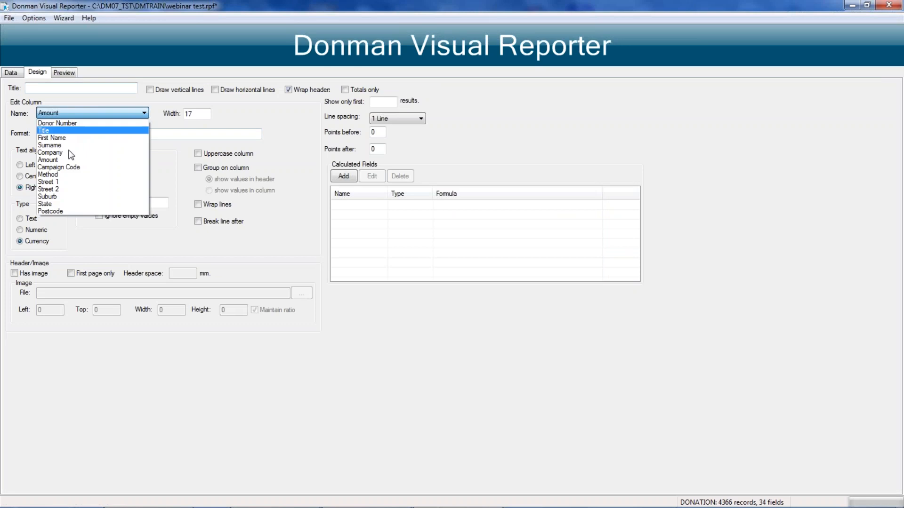
{"action": "left_click", "coordinate": [49, 175]}
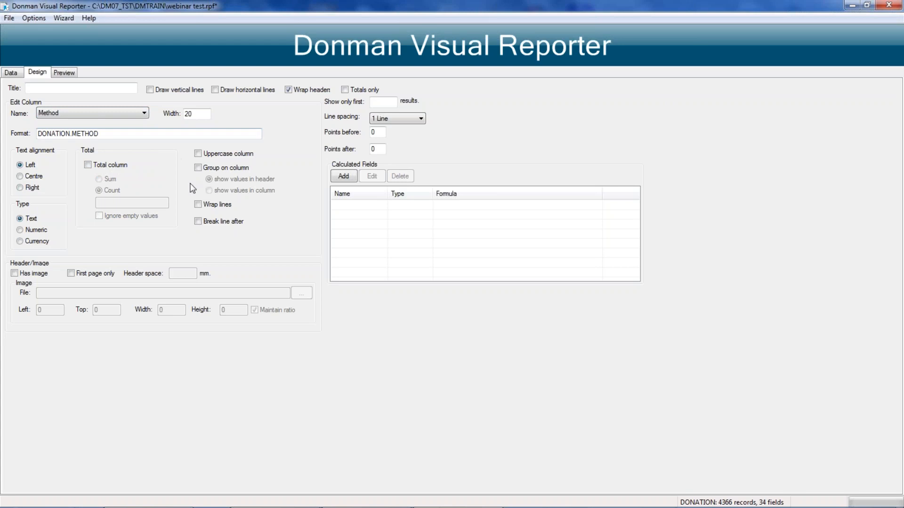
{"action": "left_click", "coordinate": [197, 168]}
{"action": "left_click", "coordinate": [64, 73]}
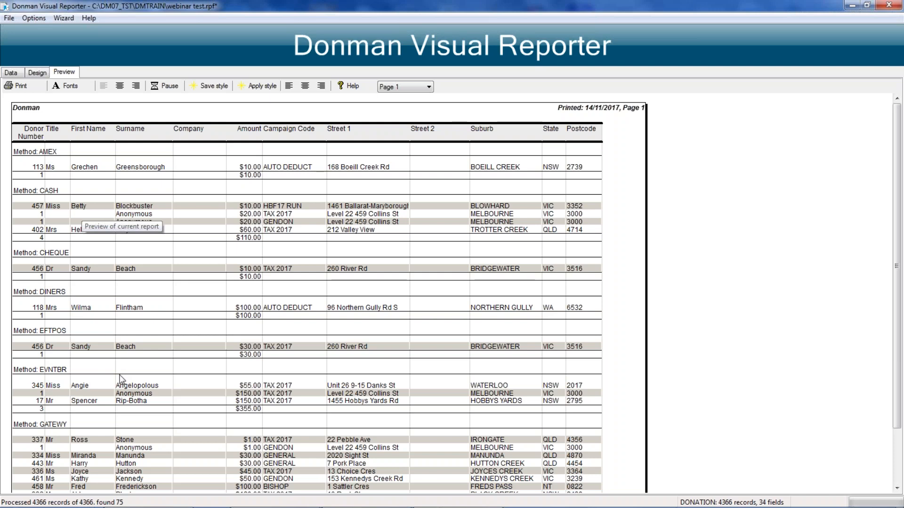
Step: Examine the donation counts and amount subtotals for each payment method on page 1 of the preview
{"action": "scroll", "coordinate": [121, 379], "scroll_direction": "down", "scroll_amount": 1}
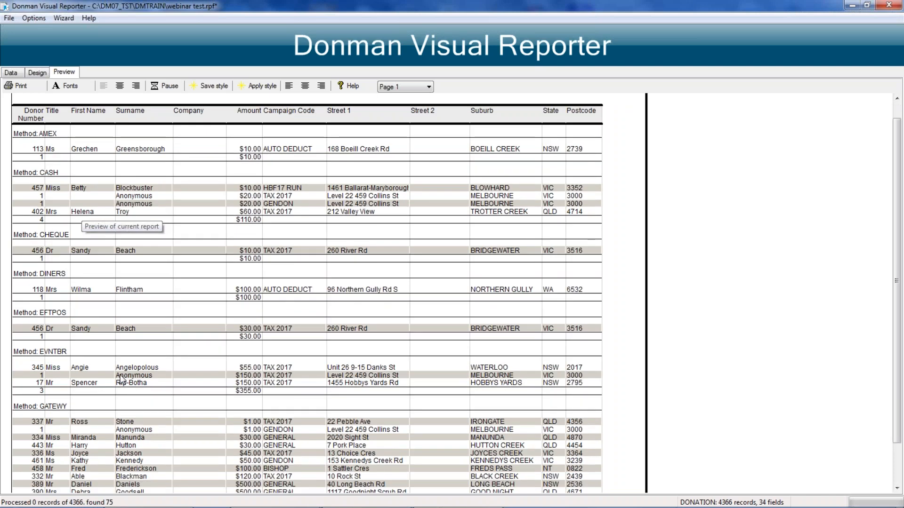
{"action": "scroll", "coordinate": [122, 379], "scroll_direction": "down", "scroll_amount": 3}
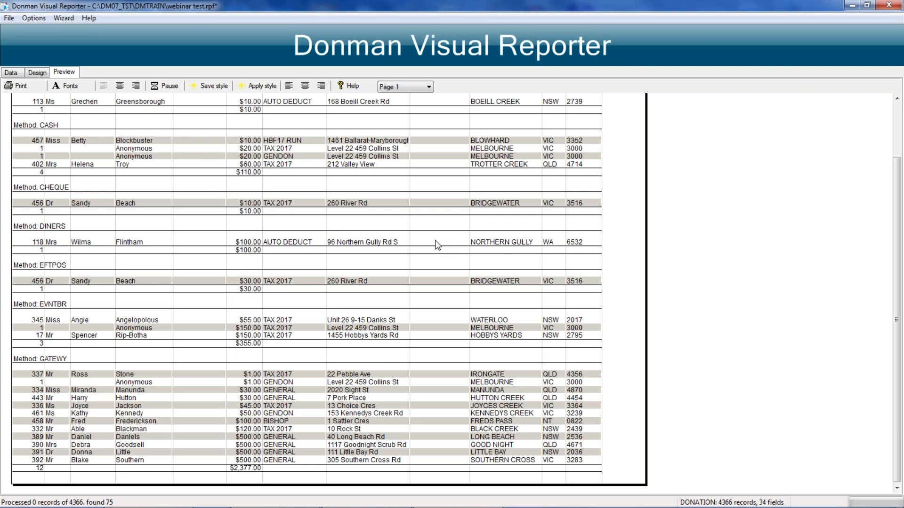
{"action": "scroll", "coordinate": [437, 244], "scroll_direction": "up", "scroll_amount": 1}
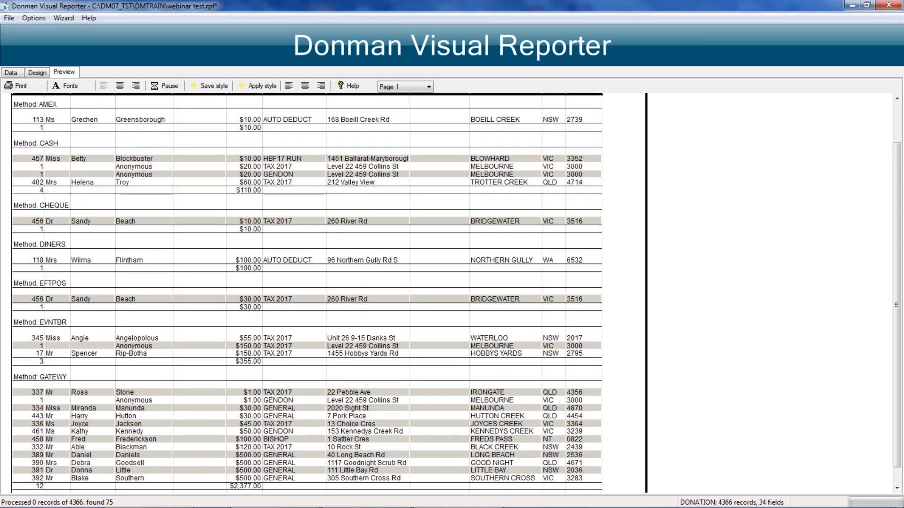
{"action": "scroll", "coordinate": [285, 141], "scroll_direction": "up", "scroll_amount": 1}
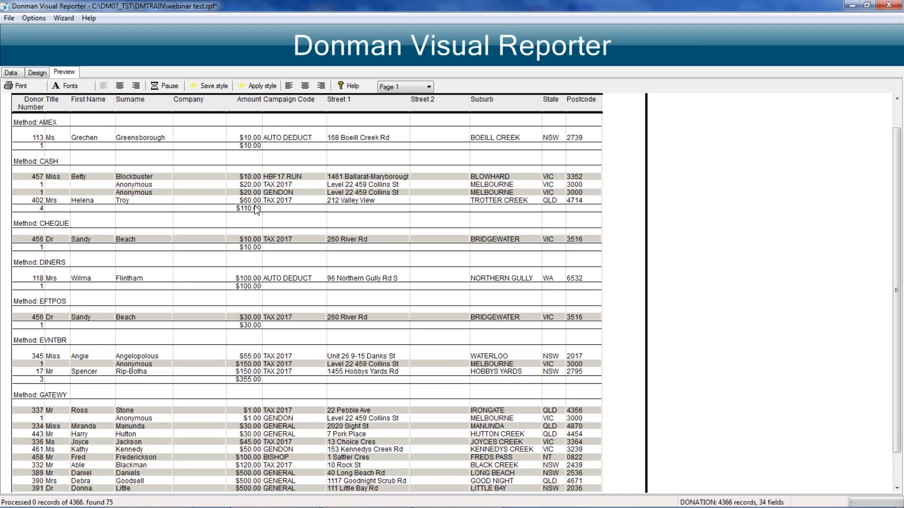
{"action": "scroll", "coordinate": [294, 321], "scroll_direction": "down", "scroll_amount": 3}
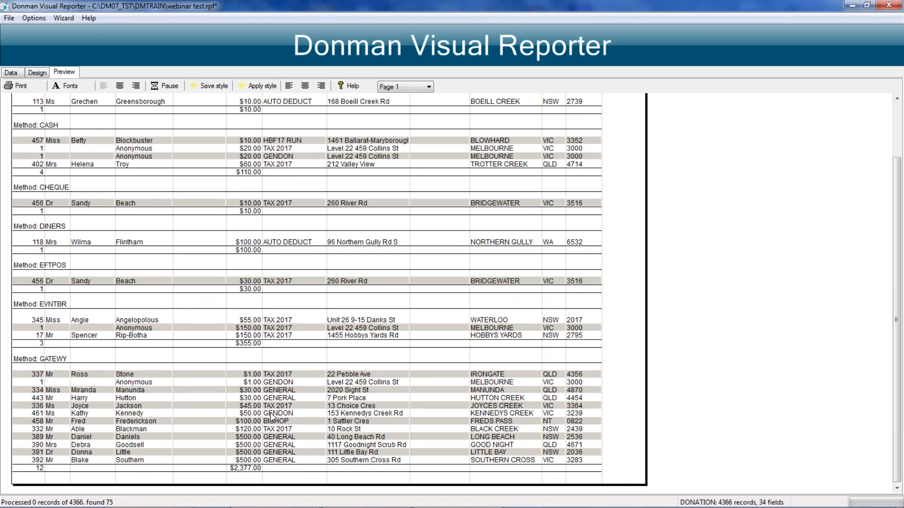
{"action": "scroll", "coordinate": [239, 444], "scroll_direction": "up", "scroll_amount": 2}
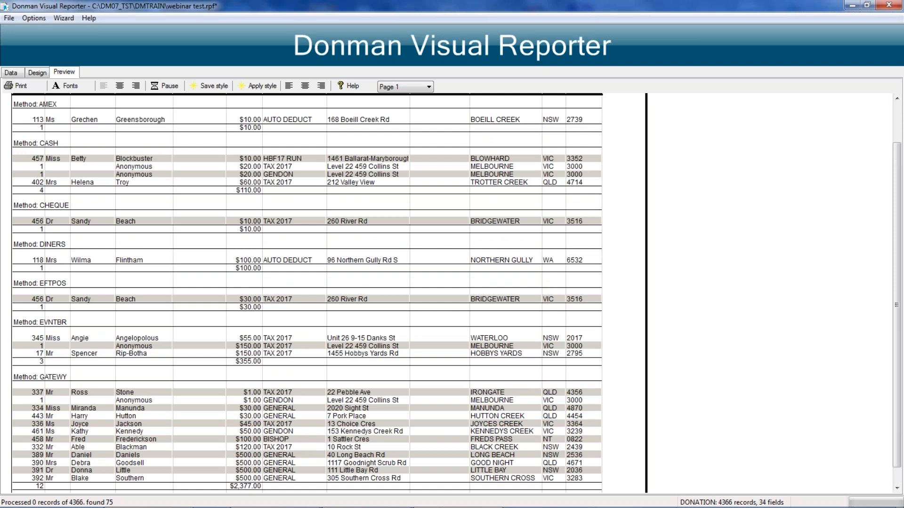
{"action": "scroll", "coordinate": [305, 292], "scroll_direction": "up", "scroll_amount": 5}
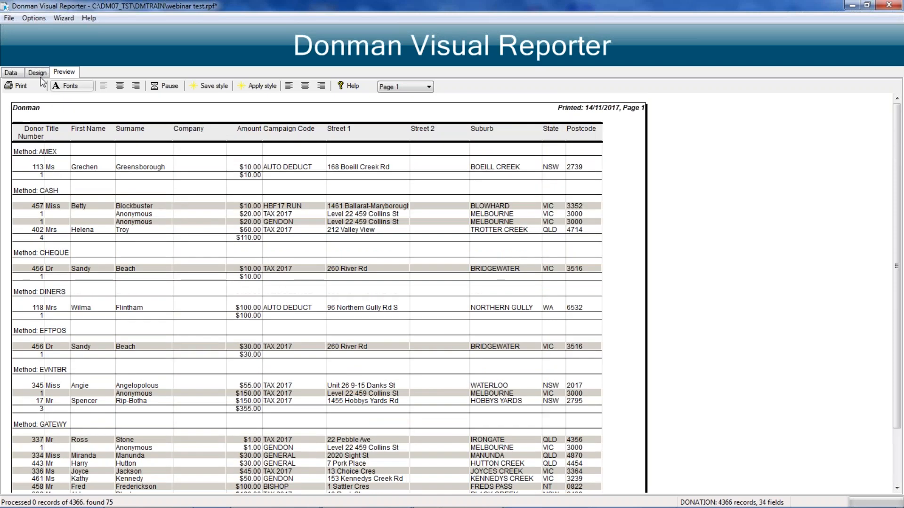
Step: Add leading spaces before DONATION.CAMPAIGN_CODE in the Campaign Code column's format and preview the report
{"action": "left_click", "coordinate": [38, 72]}
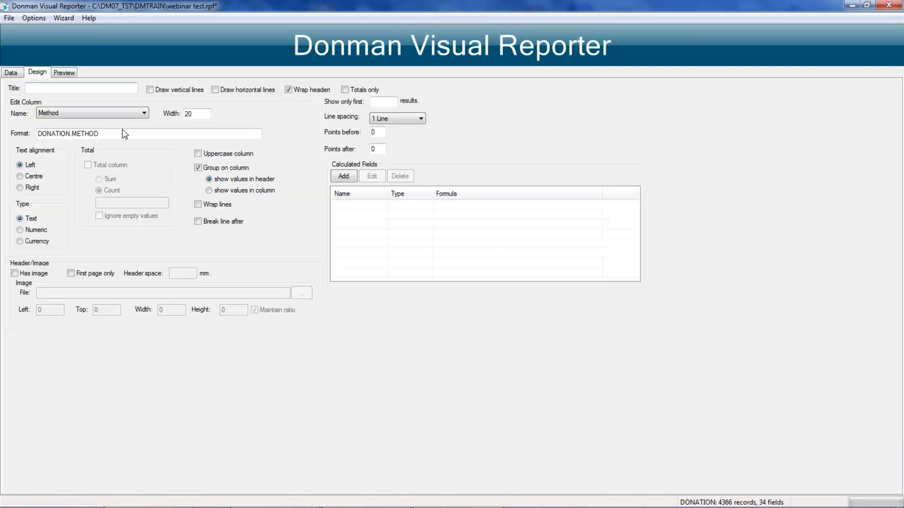
{"action": "left_click", "coordinate": [119, 113]}
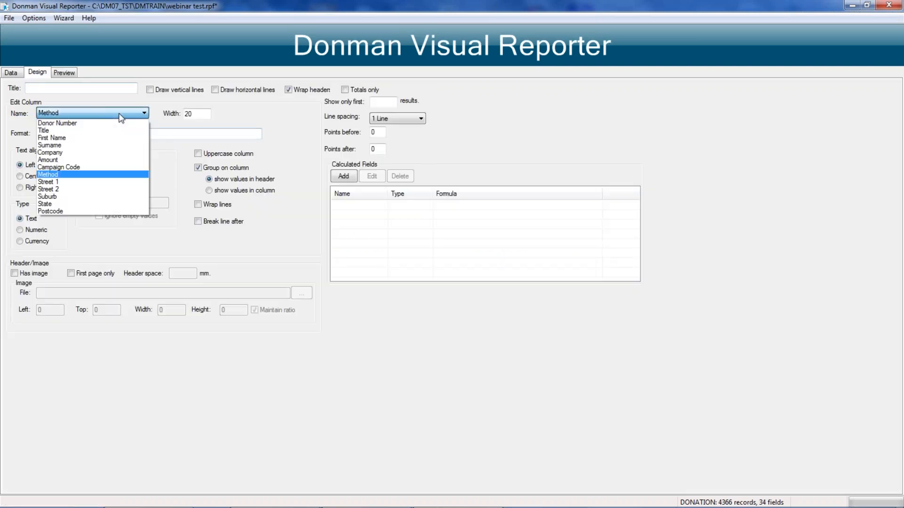
{"action": "left_click", "coordinate": [53, 167]}
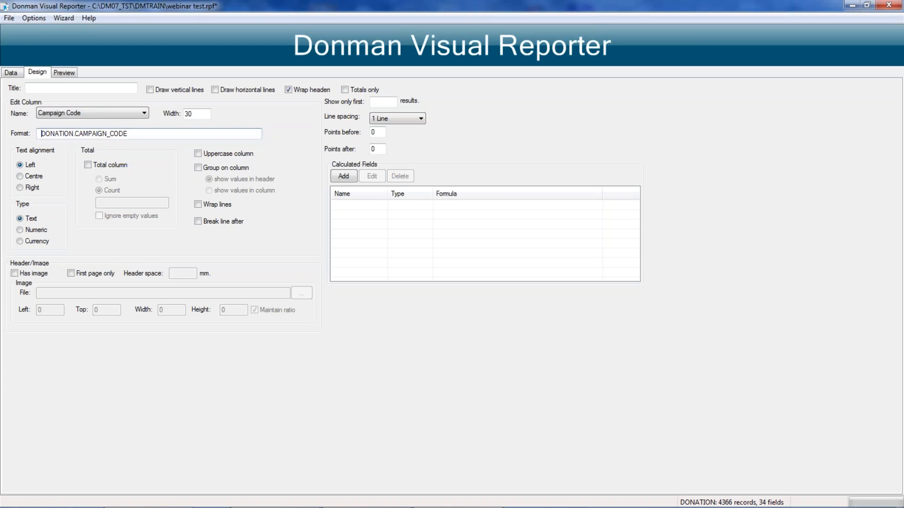
{"action": "left_click", "coordinate": [64, 73]}
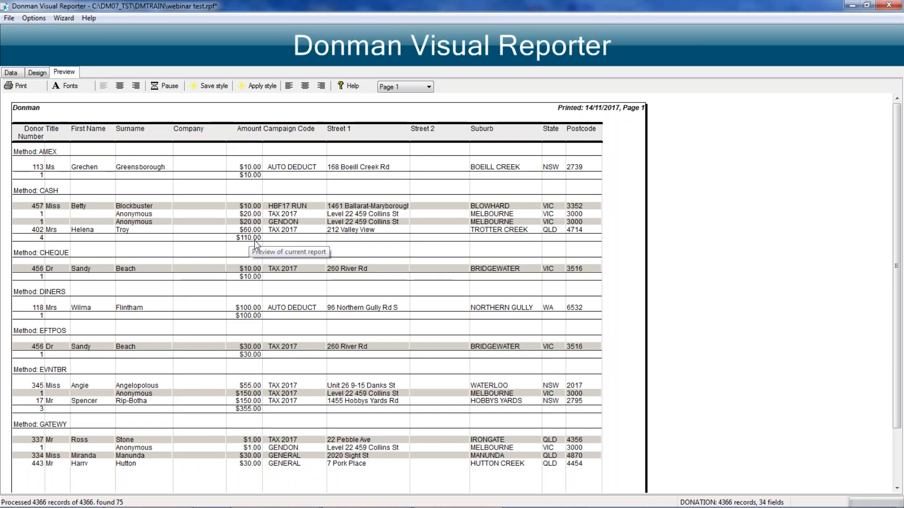
Step: Restrict the report to totals only and preview the result
{"action": "scroll", "coordinate": [254, 240], "scroll_direction": "down", "scroll_amount": 1}
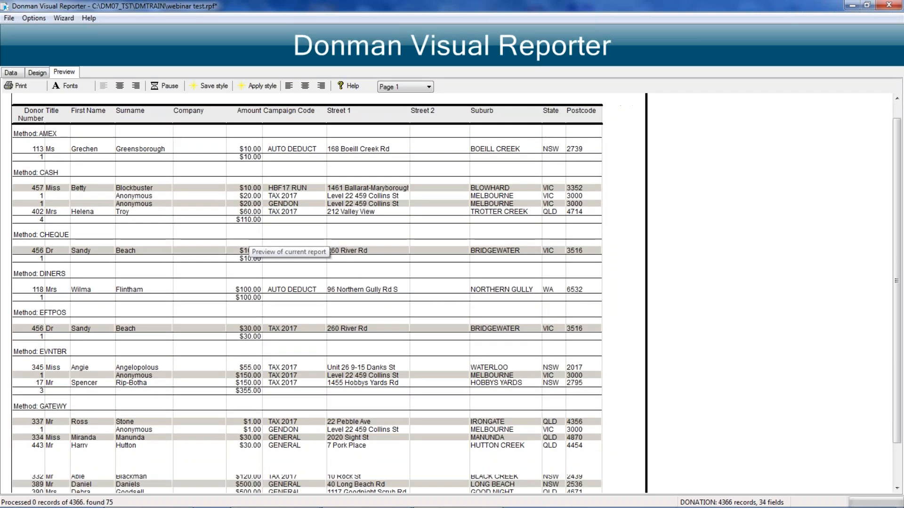
{"action": "scroll", "coordinate": [254, 240], "scroll_direction": "down", "scroll_amount": 1}
{"action": "scroll", "coordinate": [254, 240], "scroll_direction": "up", "scroll_amount": 2}
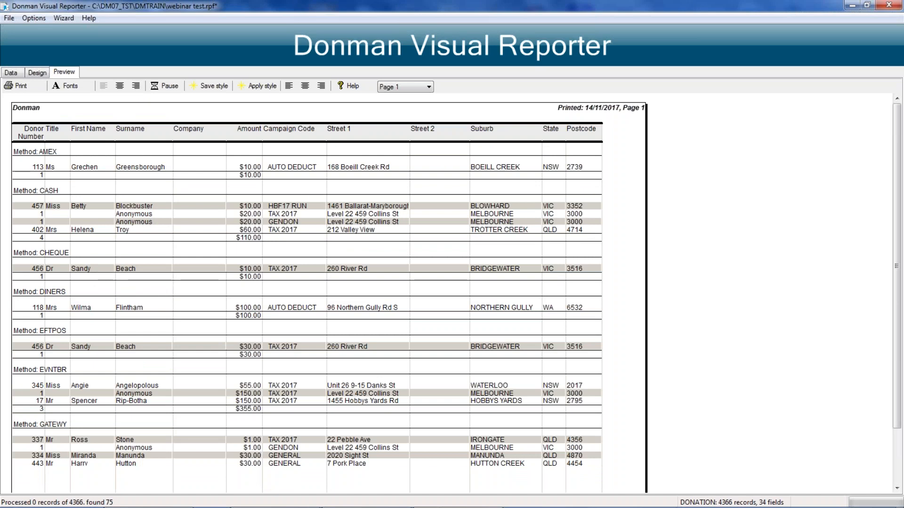
{"action": "left_click", "coordinate": [37, 73]}
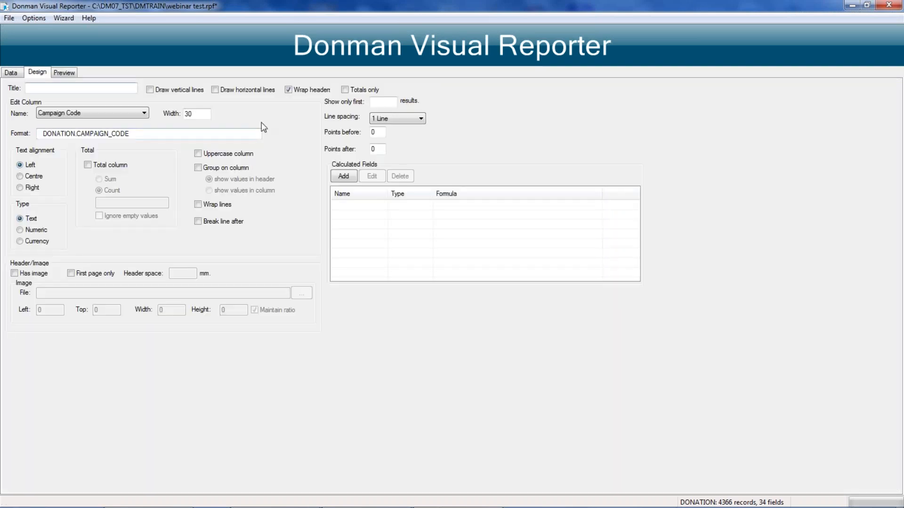
{"action": "left_click", "coordinate": [345, 90]}
{"action": "left_click", "coordinate": [72, 74]}
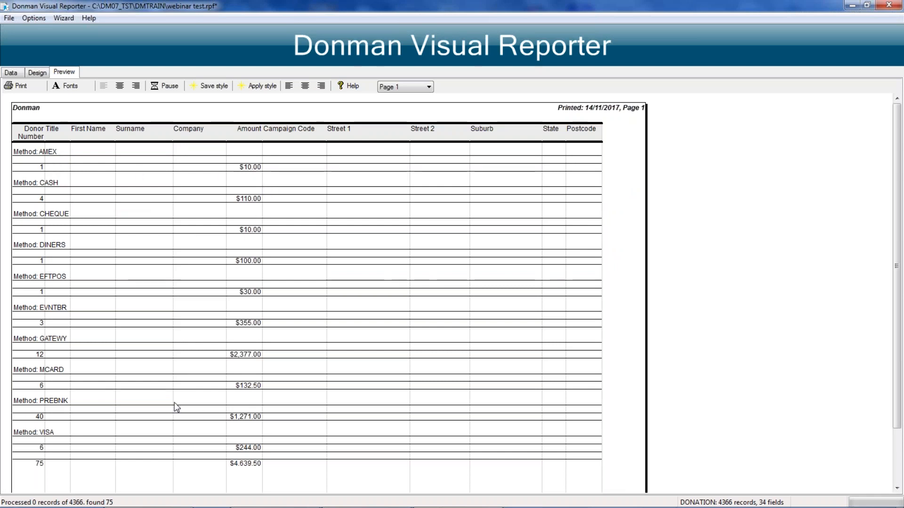
Step: Title the report "Test Report Heading" and centre the report on the previewed page
{"action": "left_click", "coordinate": [11, 73]}
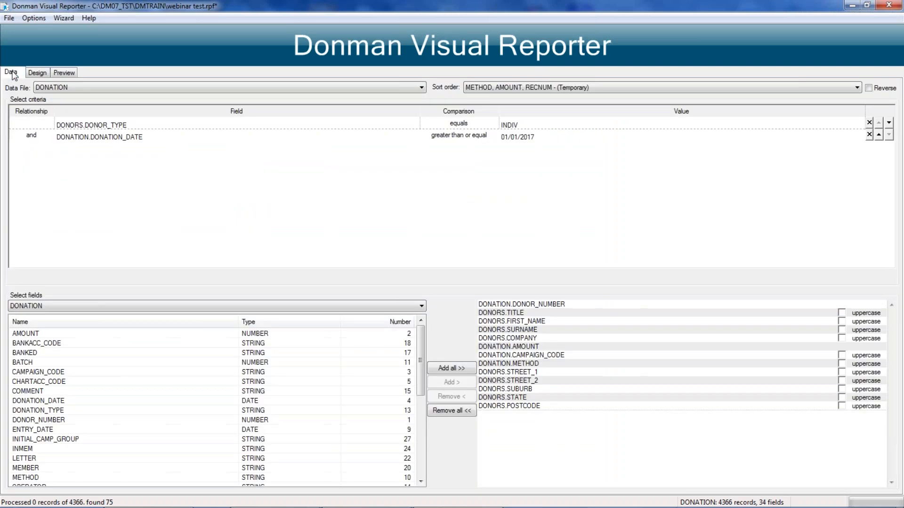
{"action": "left_click", "coordinate": [65, 73]}
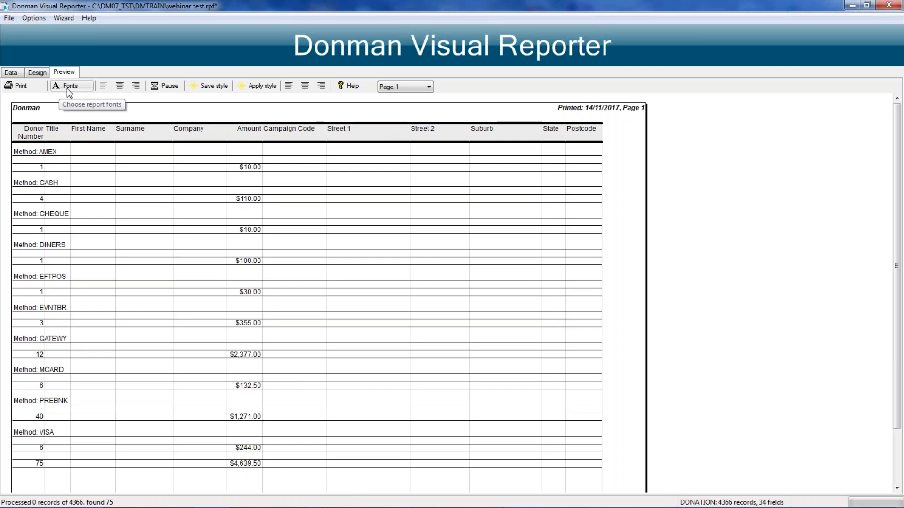
{"action": "left_click", "coordinate": [39, 73]}
{"action": "left_click", "coordinate": [40, 88]}
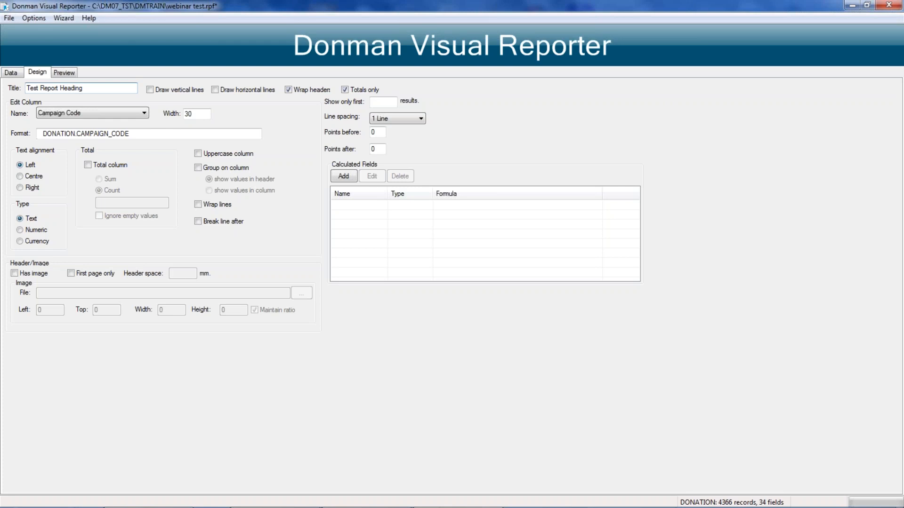
{"action": "left_click", "coordinate": [64, 73]}
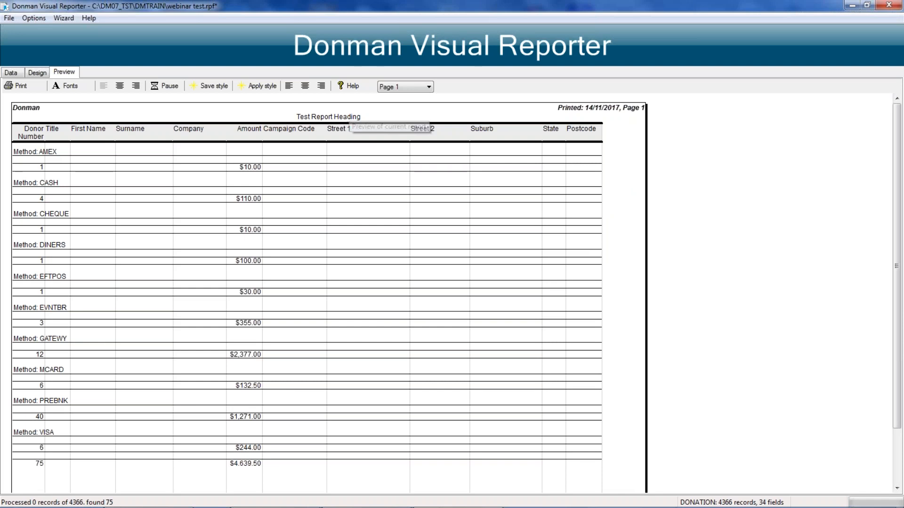
{"action": "left_click", "coordinate": [120, 86]}
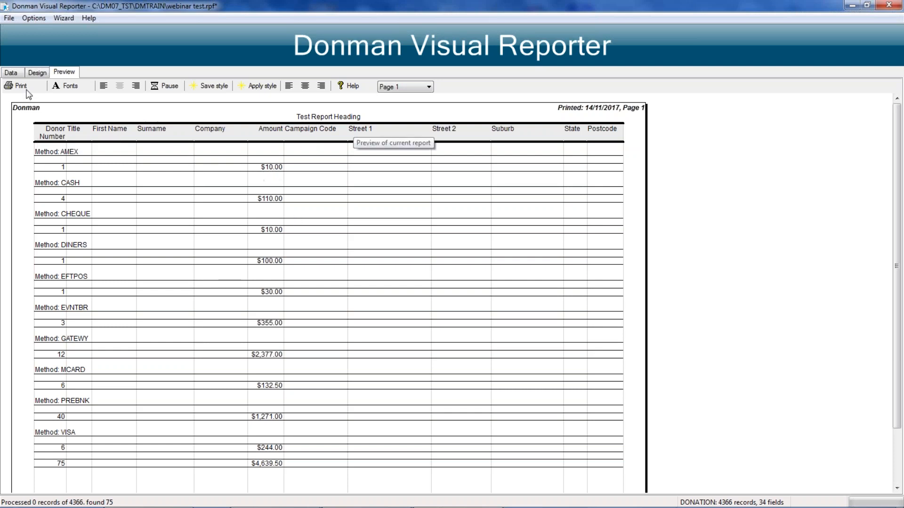
Step: Set the report's title font to Broadway, 12 points
{"action": "left_click", "coordinate": [71, 87]}
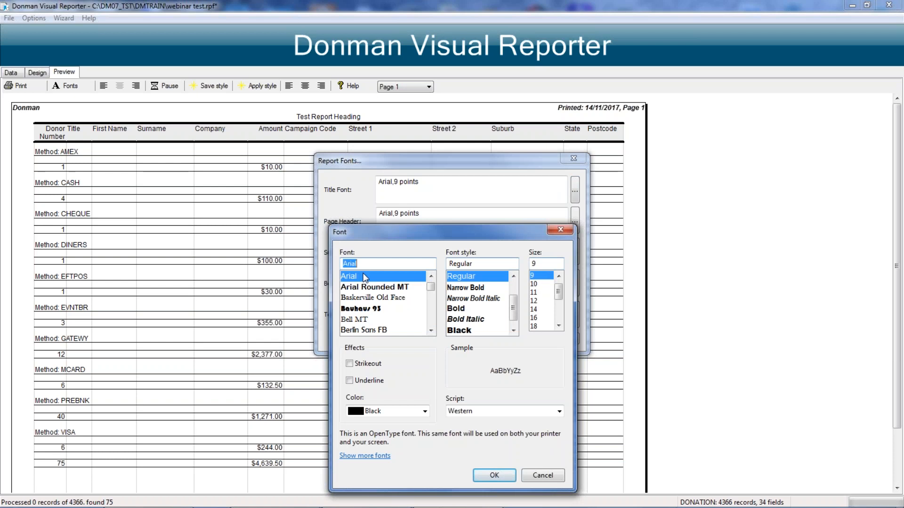
{"action": "left_click", "coordinate": [431, 330]}
{"action": "left_click", "coordinate": [430, 331]}
{"action": "left_click", "coordinate": [431, 330]}
{"action": "left_click", "coordinate": [431, 331]}
{"action": "left_click", "coordinate": [431, 331]}
{"action": "left_click", "coordinate": [431, 330]}
{"action": "left_click", "coordinate": [431, 330]}
{"action": "left_click", "coordinate": [430, 330]}
{"action": "left_click", "coordinate": [431, 330]}
{"action": "left_click", "coordinate": [430, 330]}
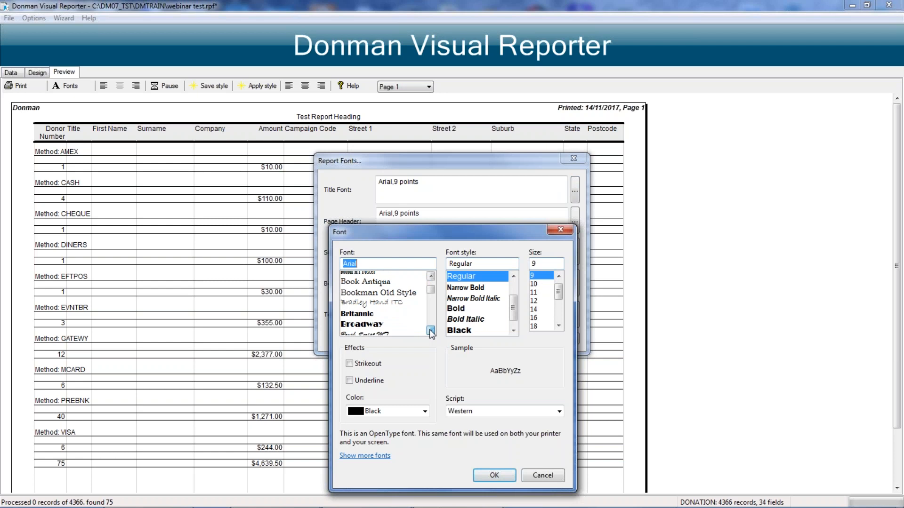
{"action": "left_click", "coordinate": [431, 330]}
{"action": "left_click", "coordinate": [431, 331]}
{"action": "left_click", "coordinate": [430, 330]}
{"action": "scroll", "coordinate": [364, 287], "scroll_direction": "down", "scroll_amount": 3}
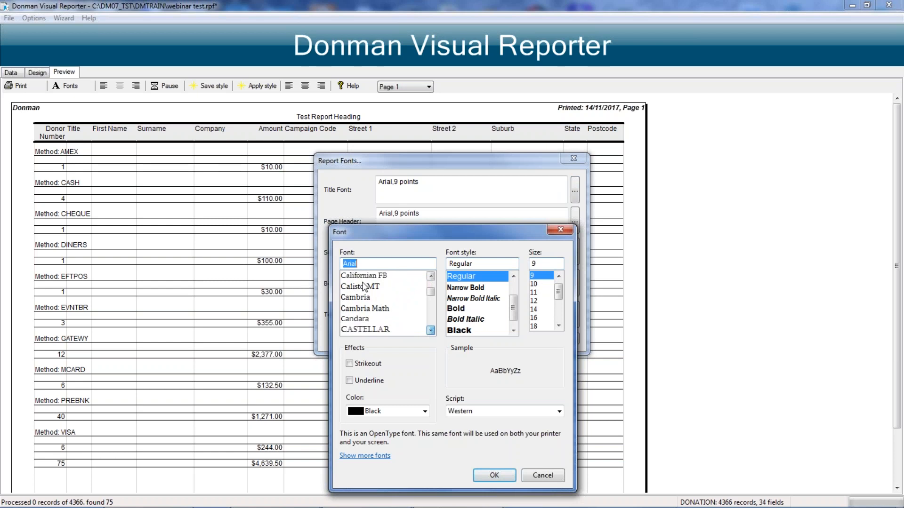
{"action": "scroll", "coordinate": [361, 306], "scroll_direction": "up", "scroll_amount": 3}
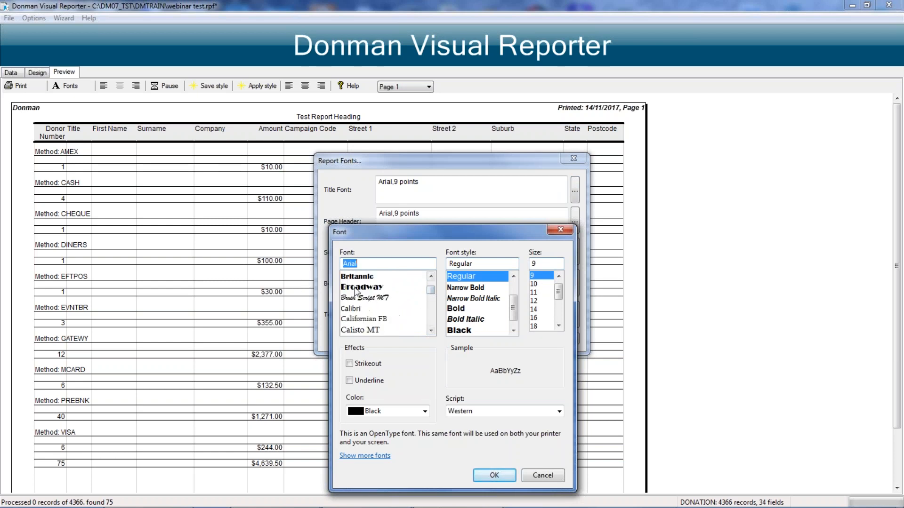
{"action": "left_click", "coordinate": [358, 288]}
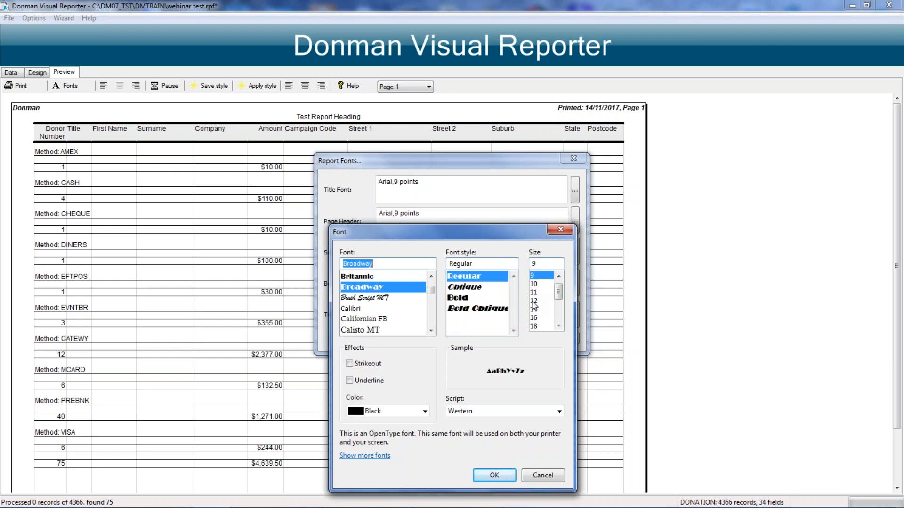
{"action": "left_click", "coordinate": [534, 301]}
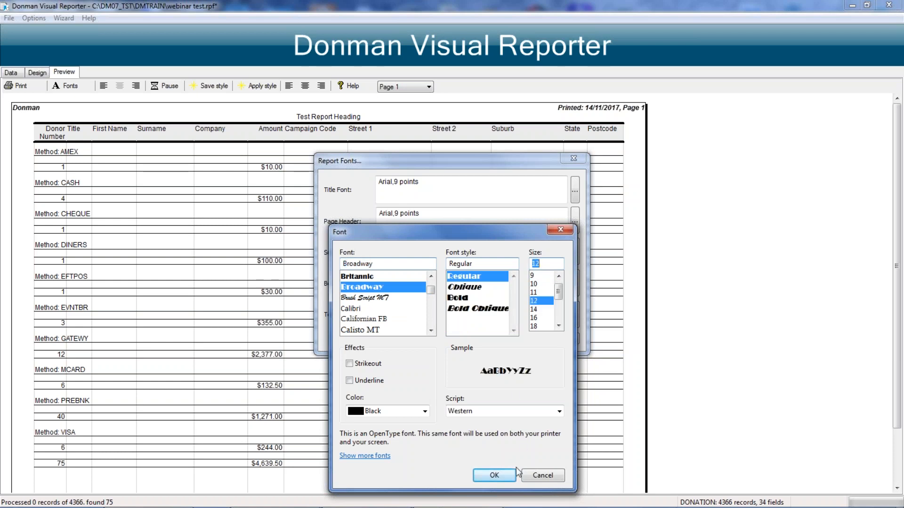
{"action": "left_click", "coordinate": [491, 476]}
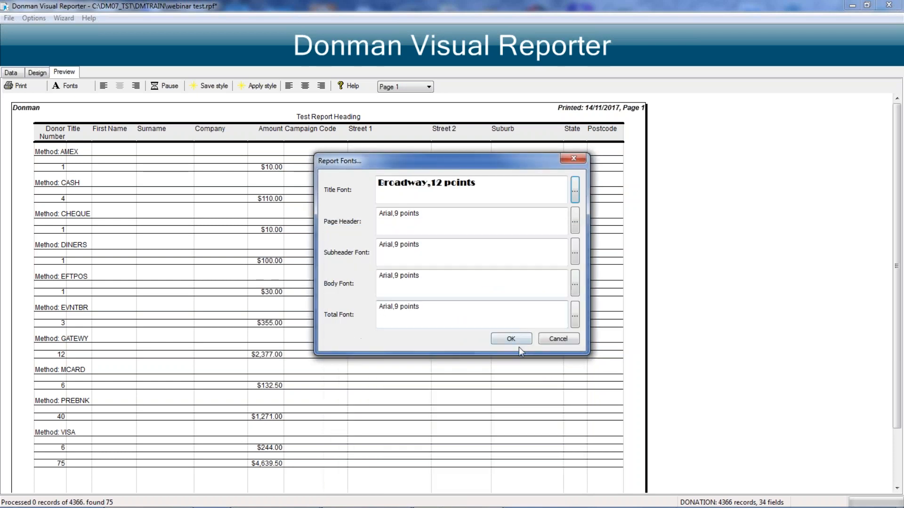
{"action": "left_click", "coordinate": [511, 339]}
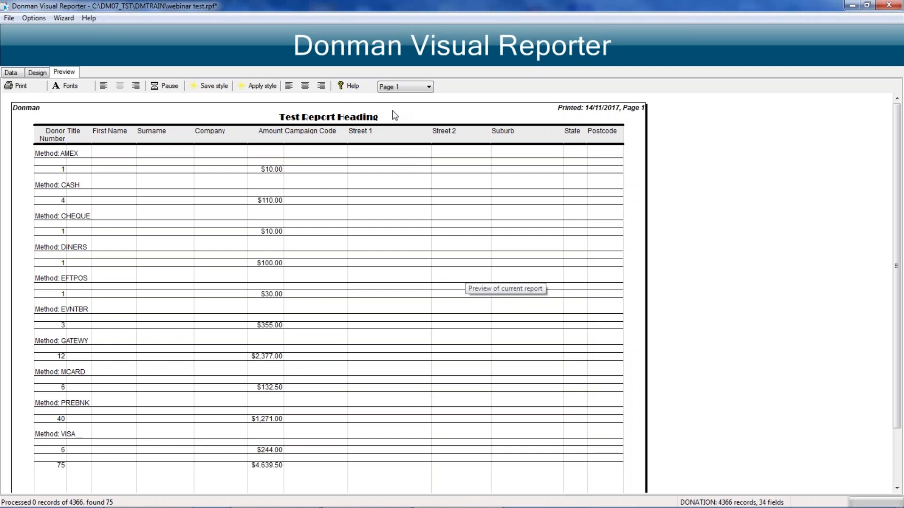
Step: Change the report's title font to Calibri, bold, 18 points, in navy
{"action": "left_click", "coordinate": [70, 85]}
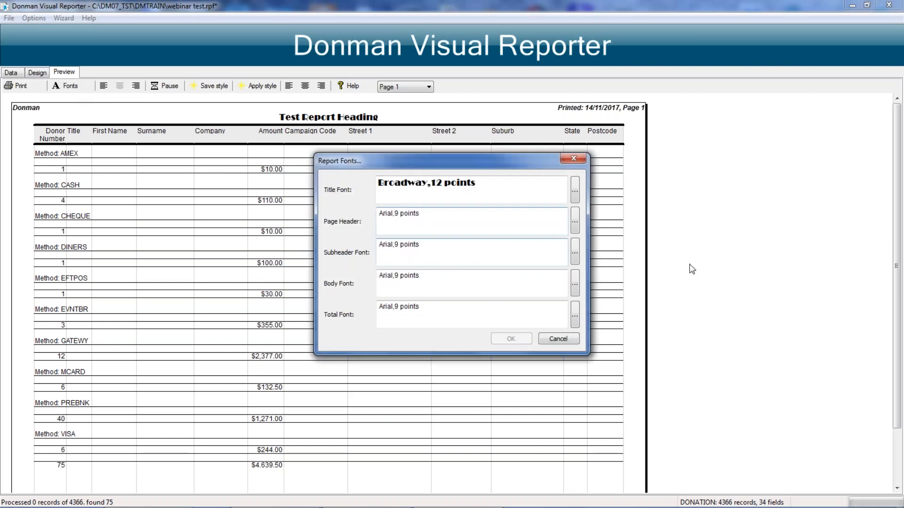
{"action": "left_click", "coordinate": [574, 190]}
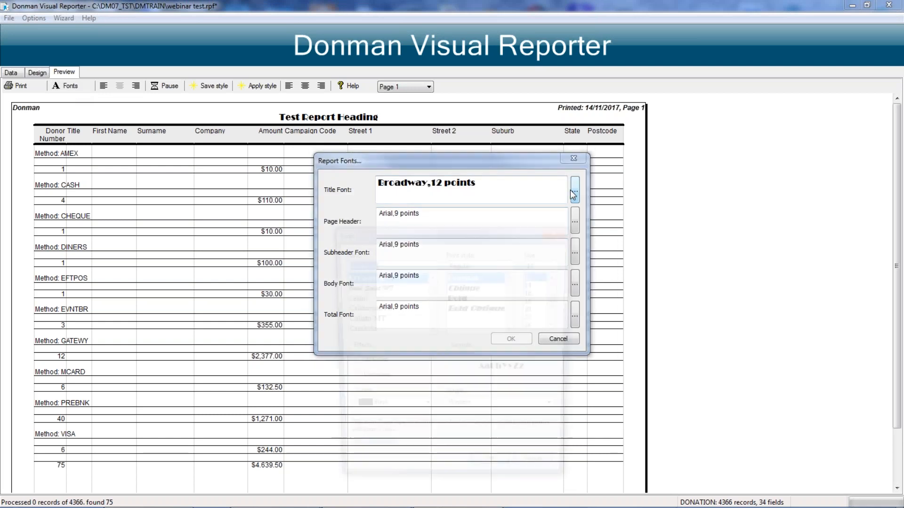
{"action": "left_click", "coordinate": [425, 412]}
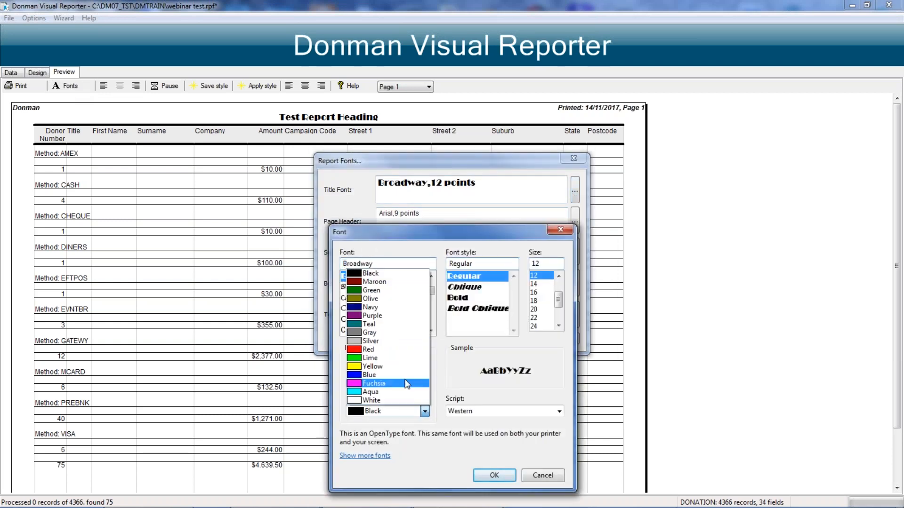
{"action": "left_click", "coordinate": [355, 311]}
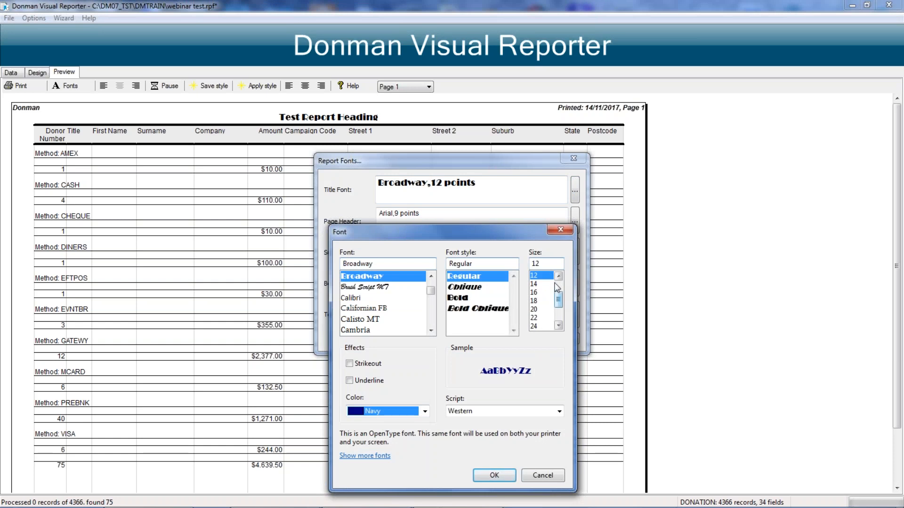
{"action": "left_click", "coordinate": [353, 299]}
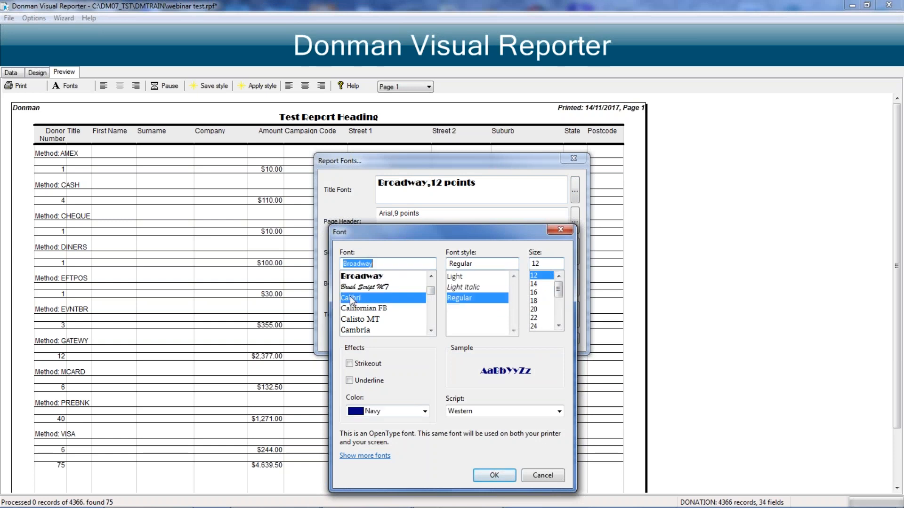
{"action": "left_click", "coordinate": [535, 302]}
{"action": "left_click", "coordinate": [451, 320]}
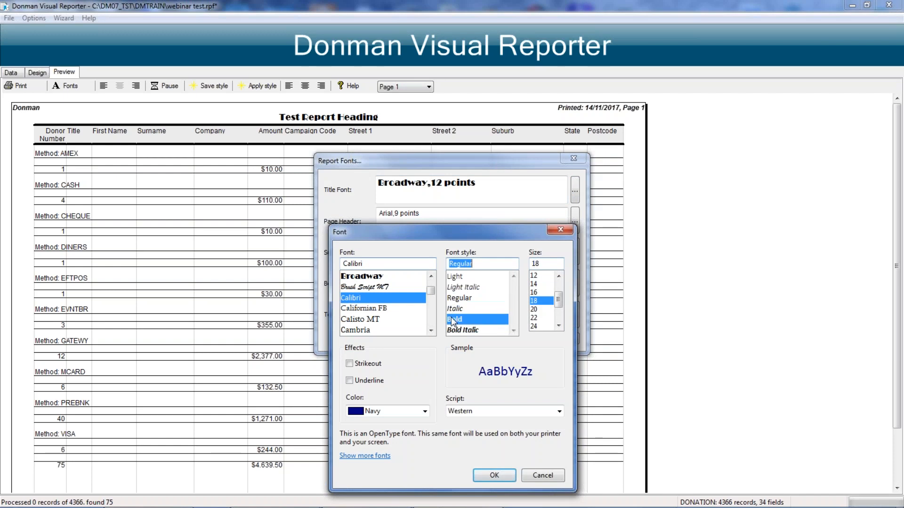
{"action": "left_click", "coordinate": [491, 475]}
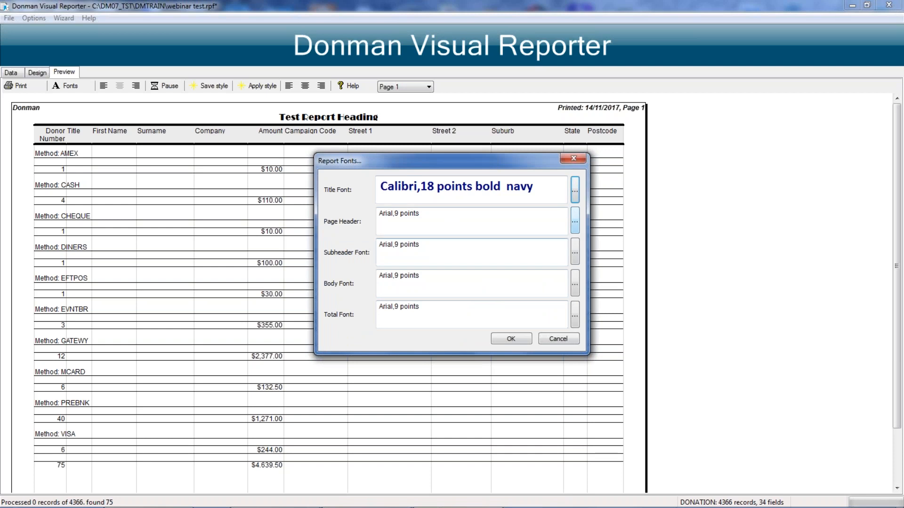
Step: Set both the subheader font and the total font to Calibri, bold, 10 points, and apply the report fonts
{"action": "left_click", "coordinate": [575, 254]}
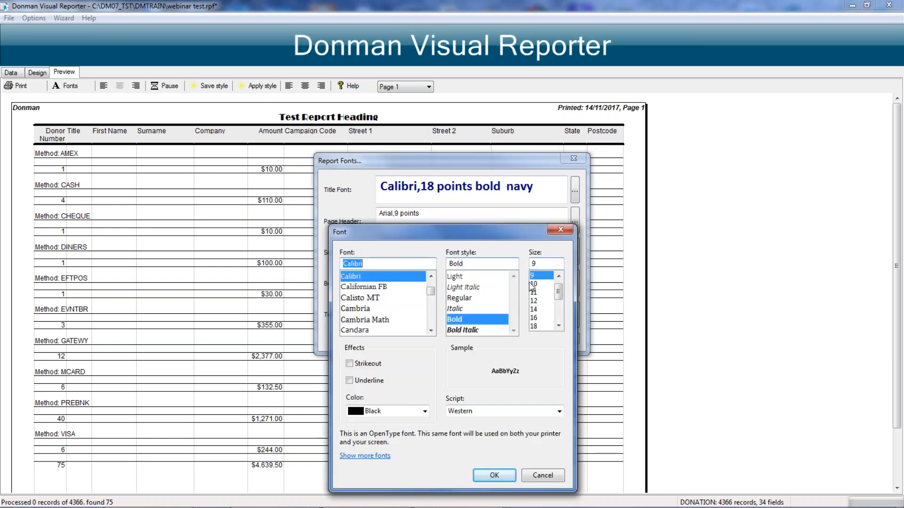
{"action": "left_click", "coordinate": [530, 283]}
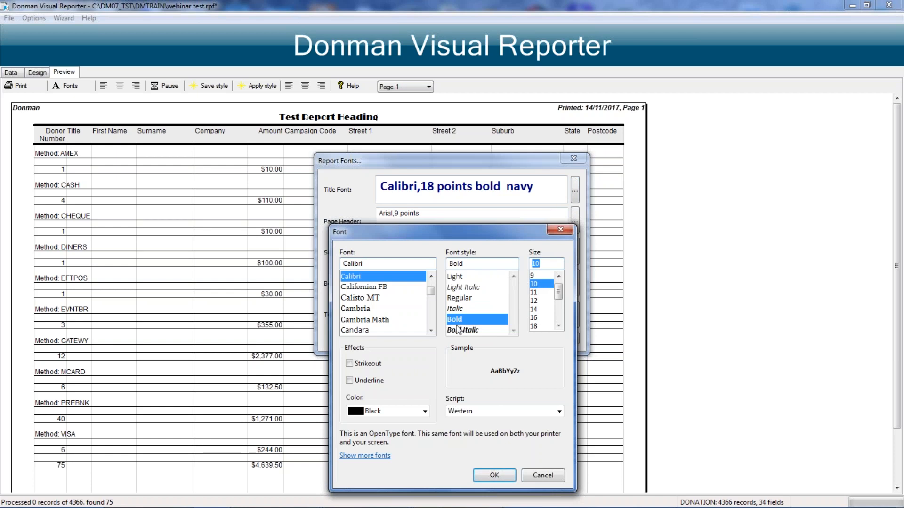
{"action": "left_click", "coordinate": [504, 478]}
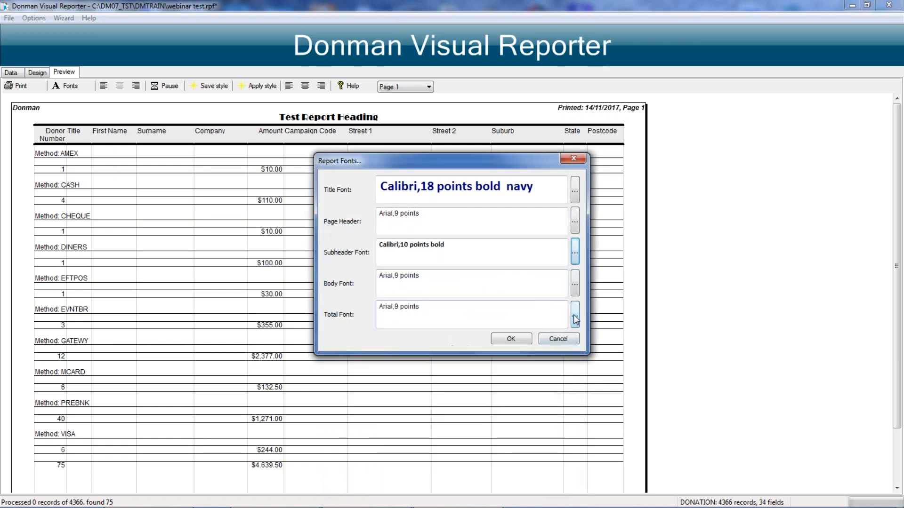
{"action": "left_click", "coordinate": [575, 320]}
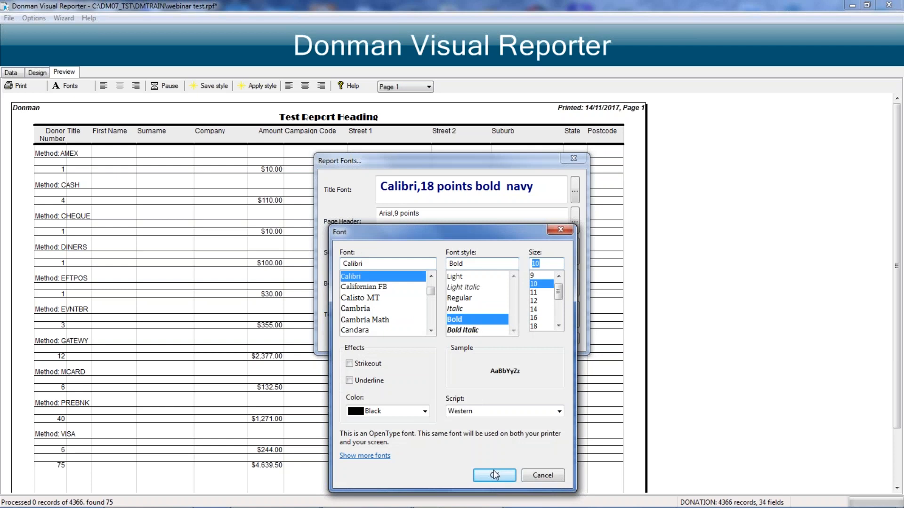
{"action": "left_click", "coordinate": [495, 474]}
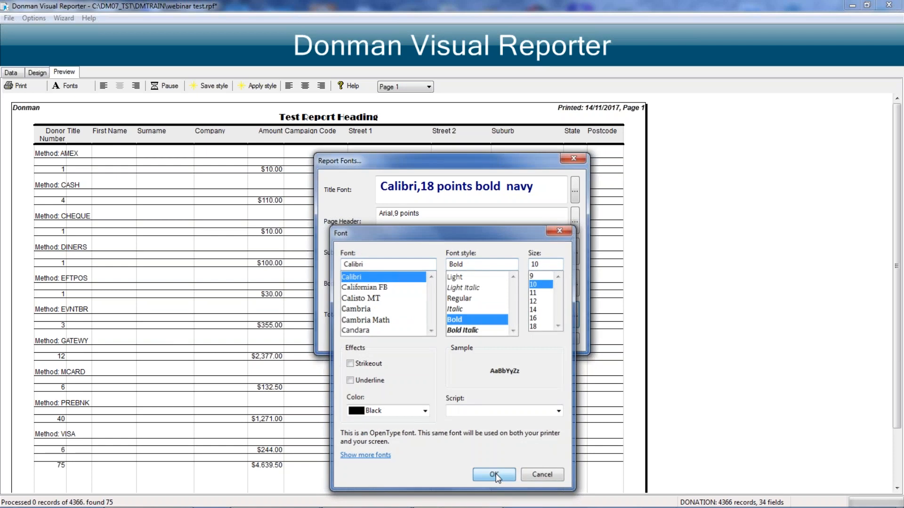
{"action": "left_click", "coordinate": [516, 337]}
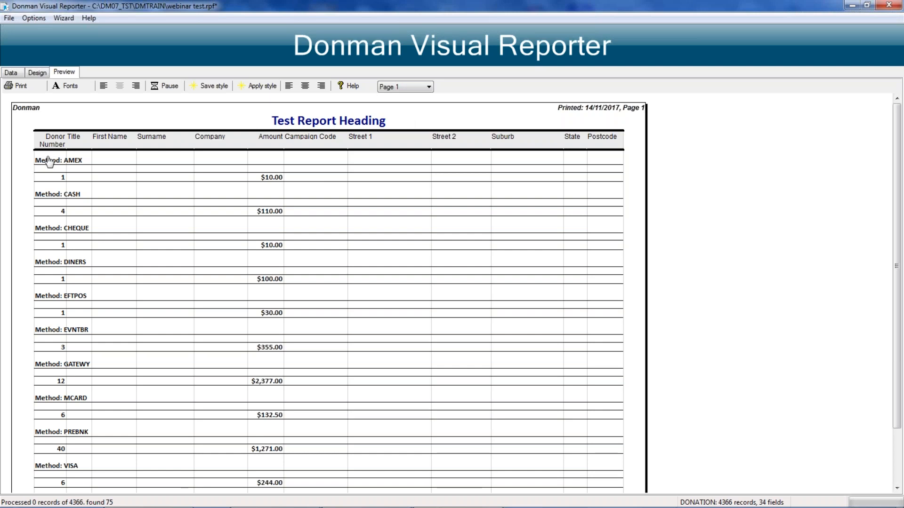
Step: Open the saving of the current report style, and apply a saved style to the report
{"action": "left_click", "coordinate": [209, 87]}
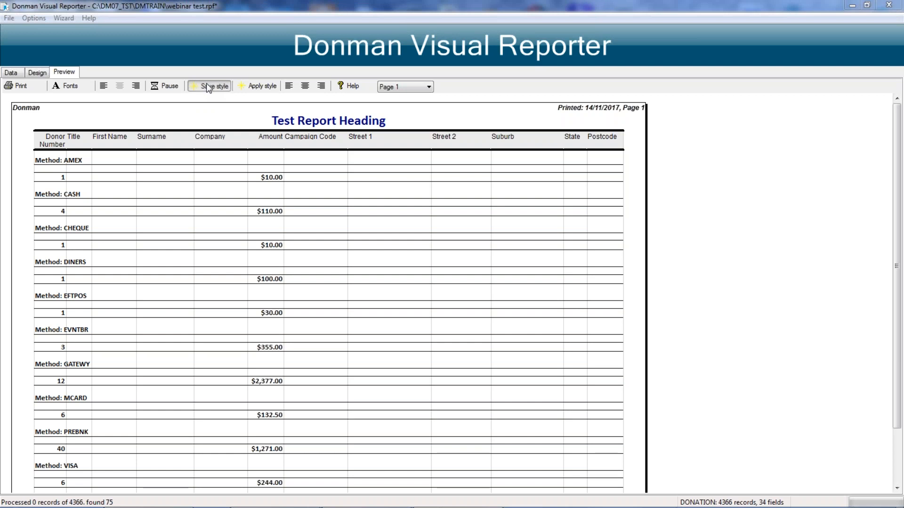
{"action": "left_click", "coordinate": [208, 87]}
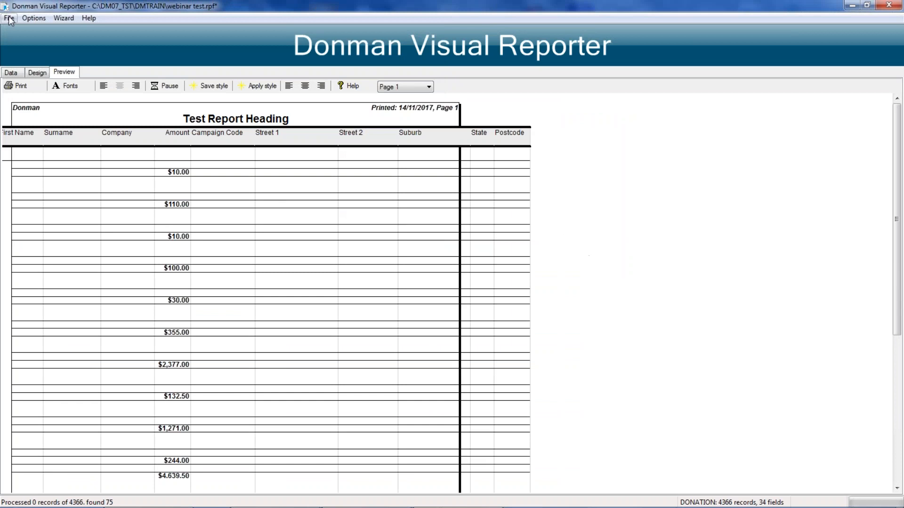
Step: Change the report's A4 page setup to landscape orientation
{"action": "left_click", "coordinate": [8, 18]}
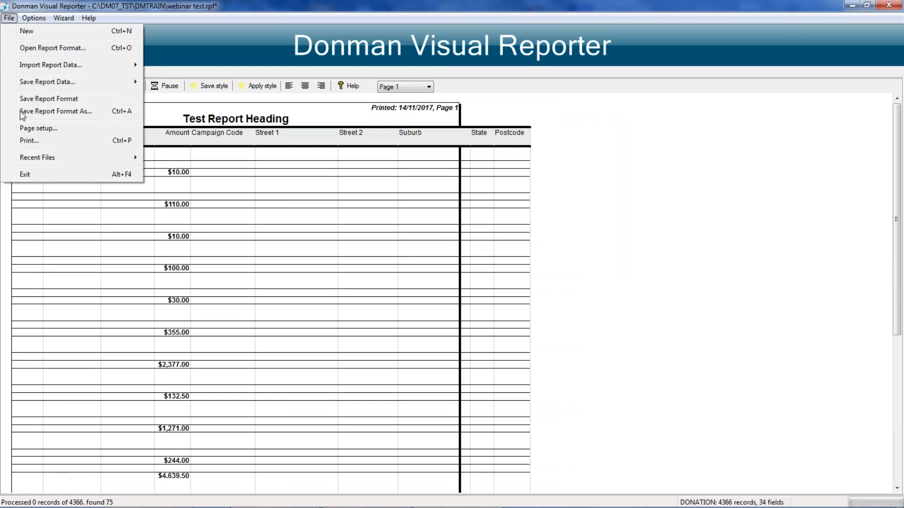
{"action": "left_click", "coordinate": [47, 111]}
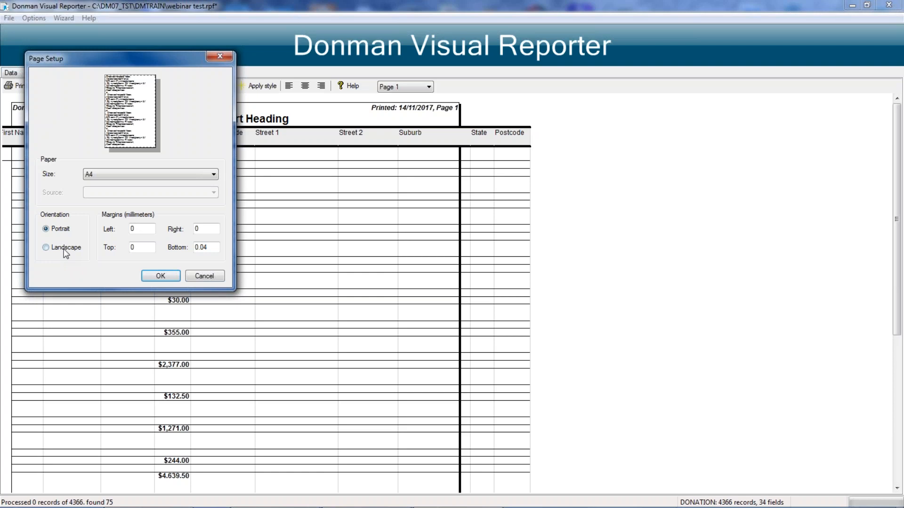
{"action": "left_click", "coordinate": [153, 276]}
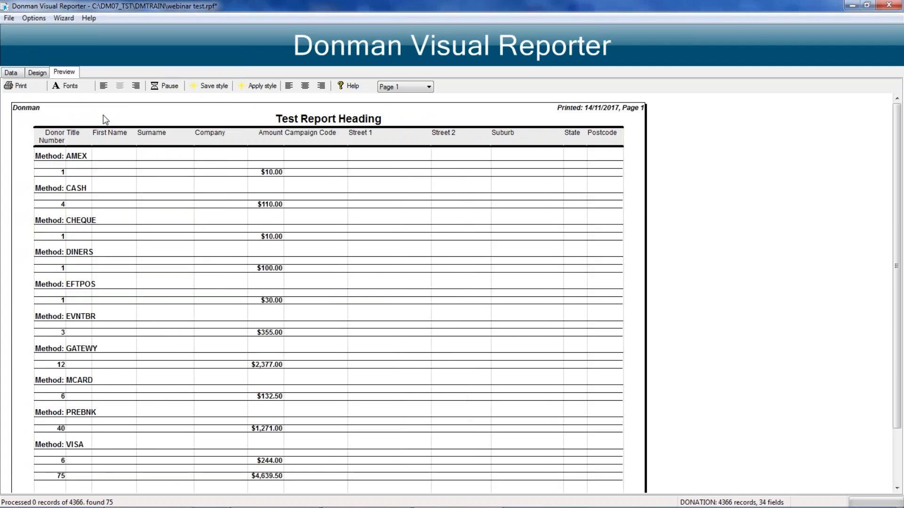
Step: Set the report's header space to 14 mm, turn off totals only, and preview the result
{"action": "left_click", "coordinate": [37, 73]}
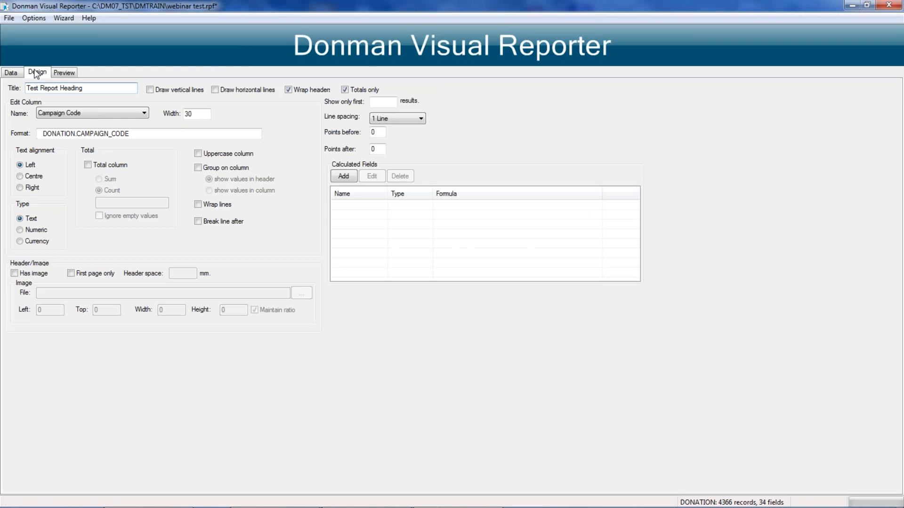
{"action": "left_click", "coordinate": [64, 73]}
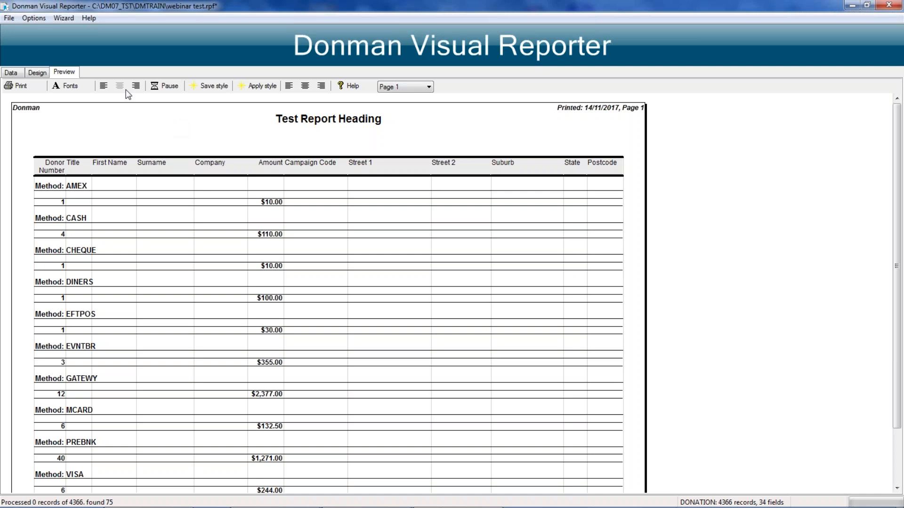
{"action": "left_click", "coordinate": [42, 75]}
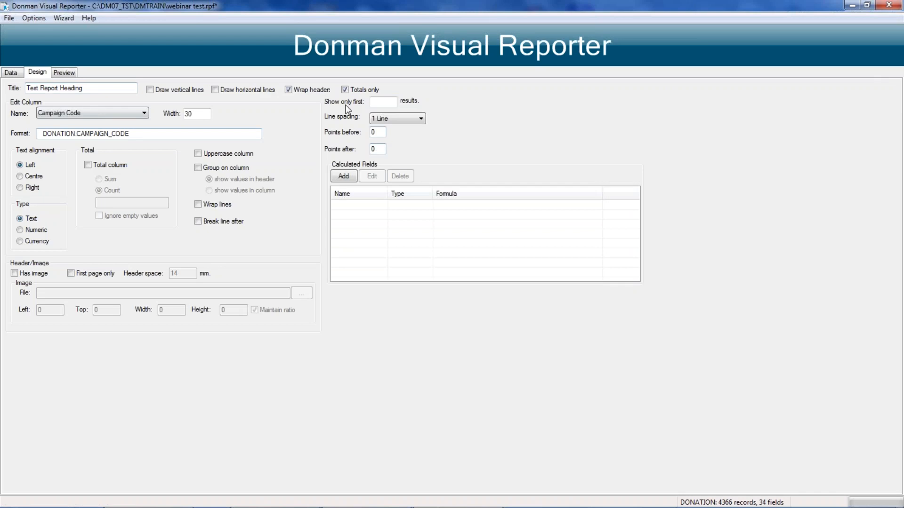
{"action": "left_click", "coordinate": [64, 73]}
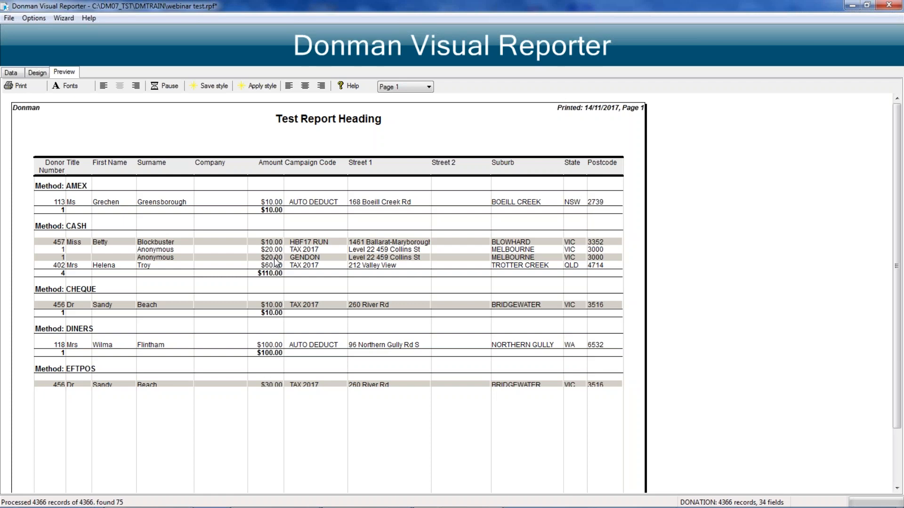
Step: Try the date formula Y as the donation date criterion's value, and clear it again
{"action": "left_click", "coordinate": [11, 73]}
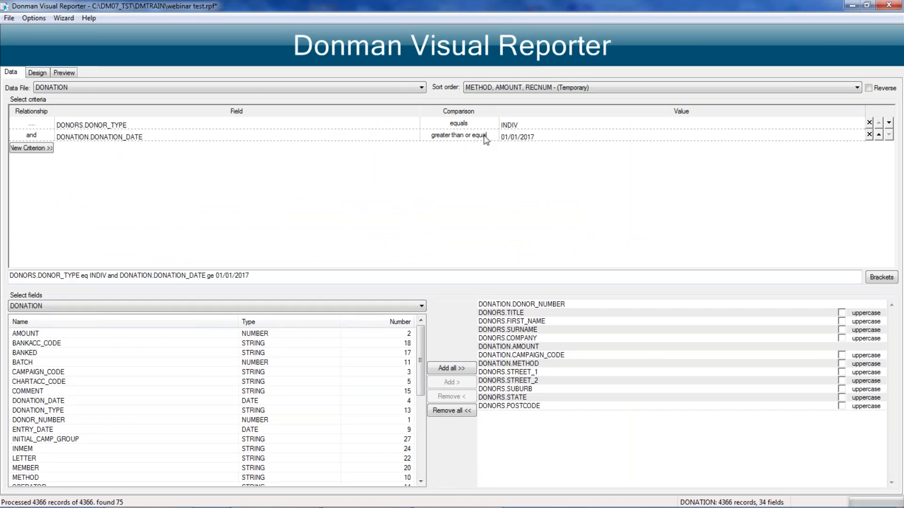
{"action": "left_click", "coordinate": [557, 137]}
{"action": "key", "text": "BackSpace"}
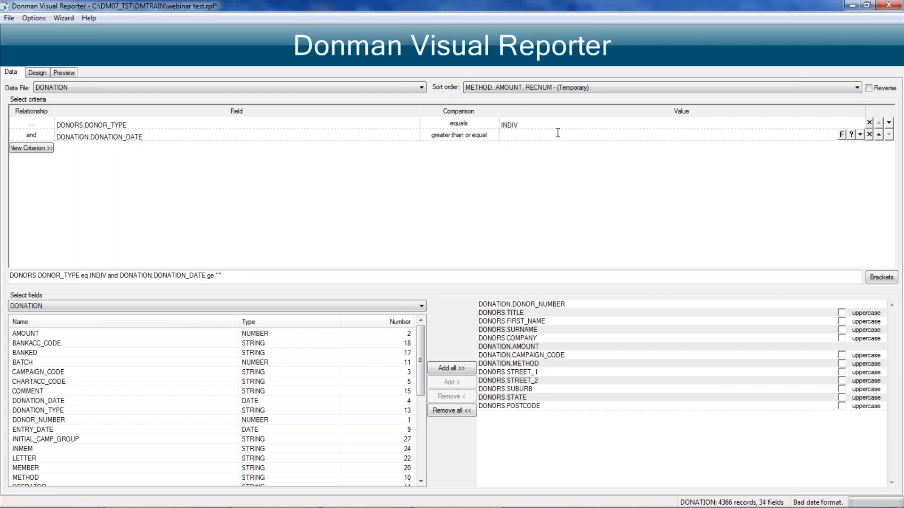
{"action": "type", "text": "Y"}
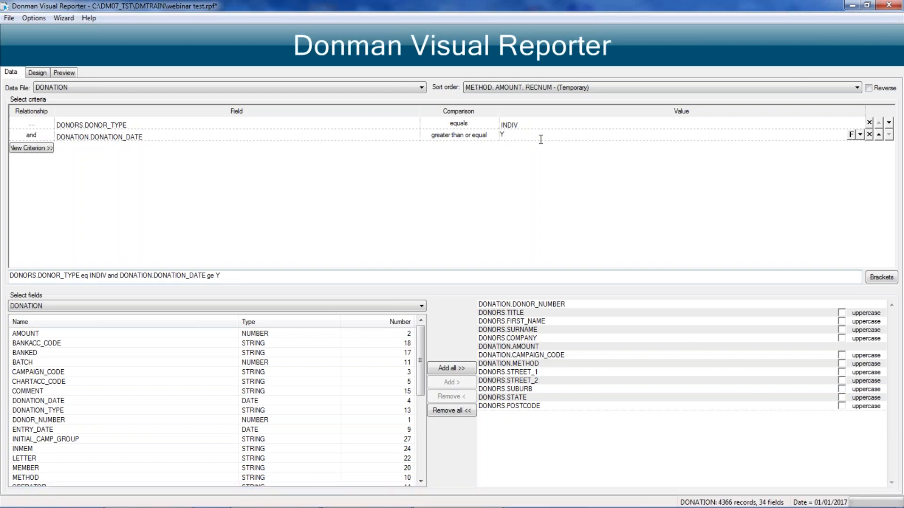
{"action": "double_click", "coordinate": [496, 134]}
{"action": "key", "text": "BackSpace"}
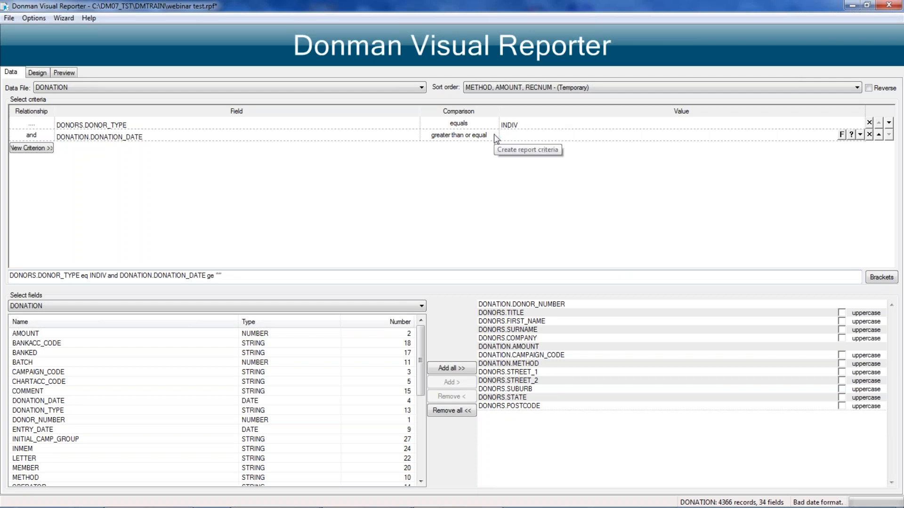
Step: Read the date formula help for the donation date criterion's value
{"action": "left_click", "coordinate": [494, 138]}
{"action": "left_click", "coordinate": [518, 139]}
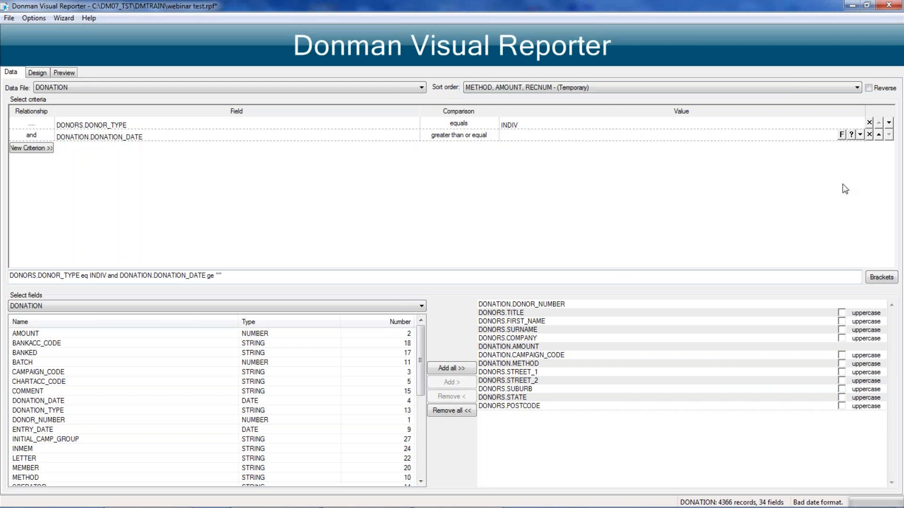
{"action": "left_click", "coordinate": [842, 135]}
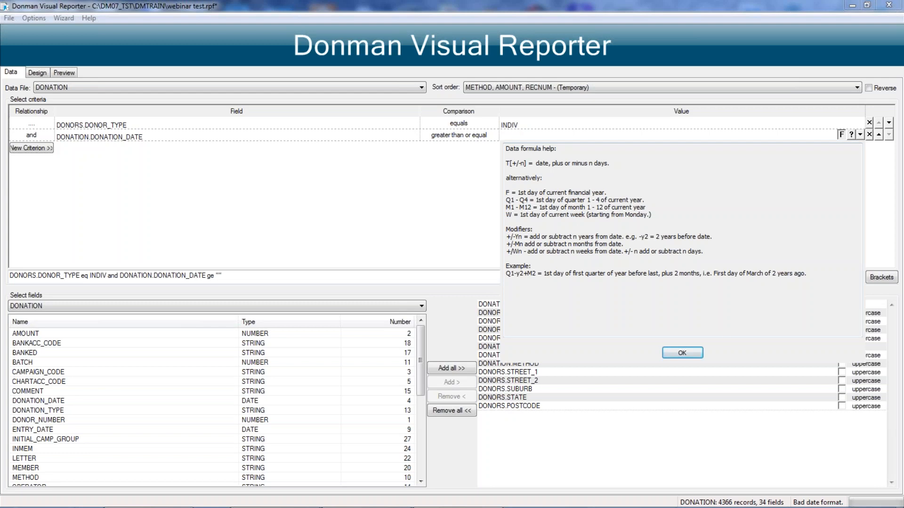
{"action": "left_click", "coordinate": [681, 353]}
Step: Try the relative date formulas T-14 and T-7 as the donation date criterion's value
{"action": "type", "text": "T"}
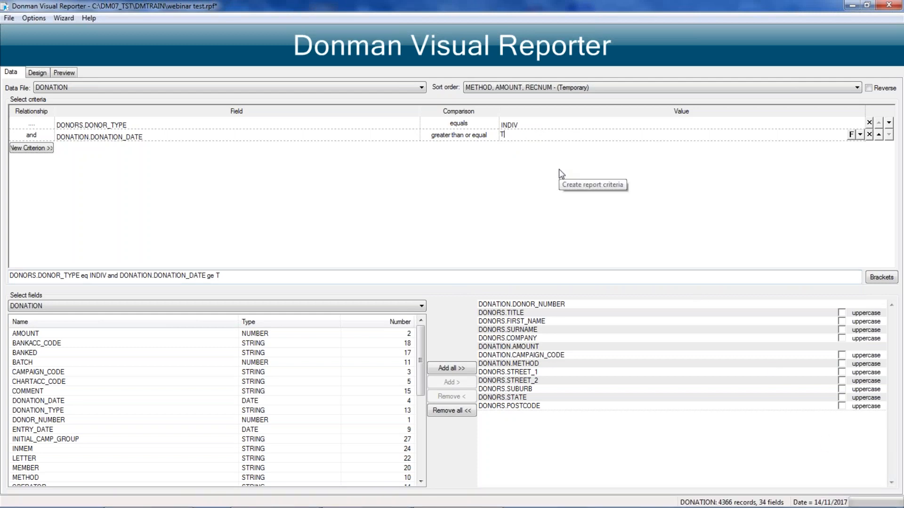
{"action": "type", "text": "4"}
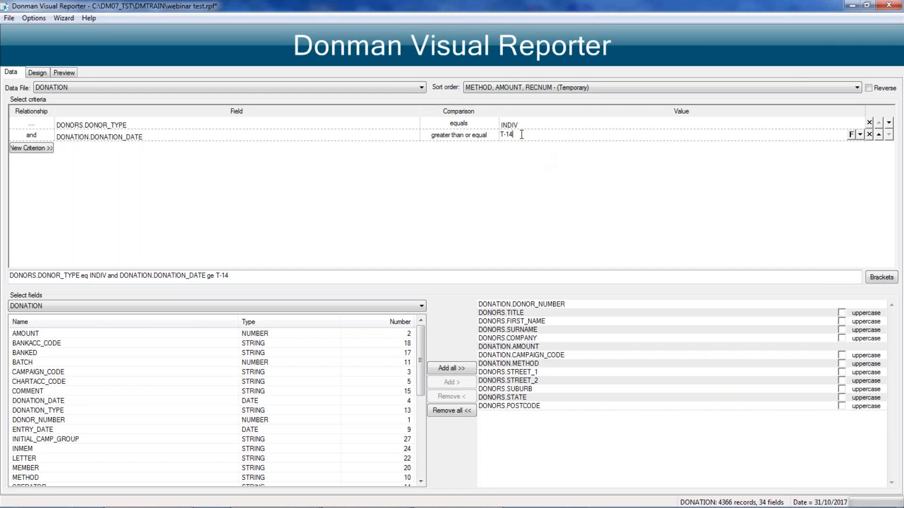
{"action": "key", "text": "BackSpace"}
{"action": "key", "text": "BackSpace"}
{"action": "type", "text": "7"}
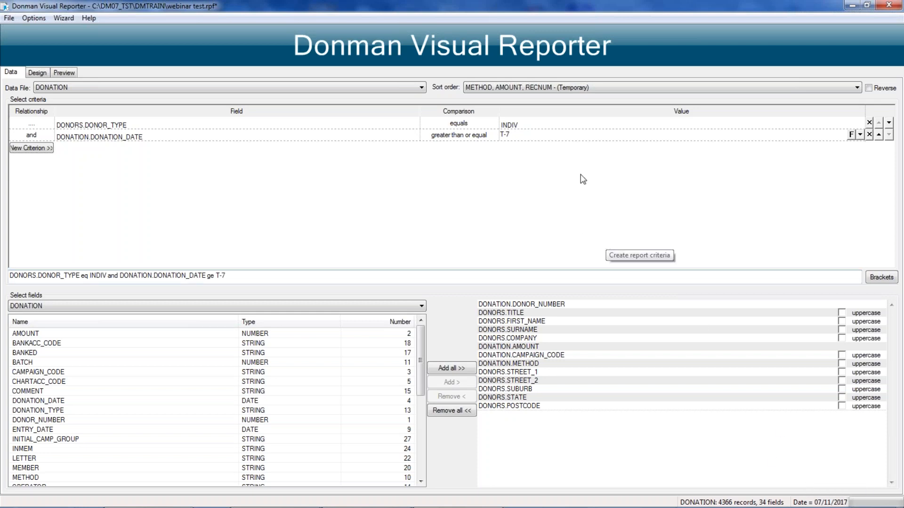
Step: Set the value of the donation date greater than or equal criterion to M-M1
{"action": "left_click", "coordinate": [514, 133]}
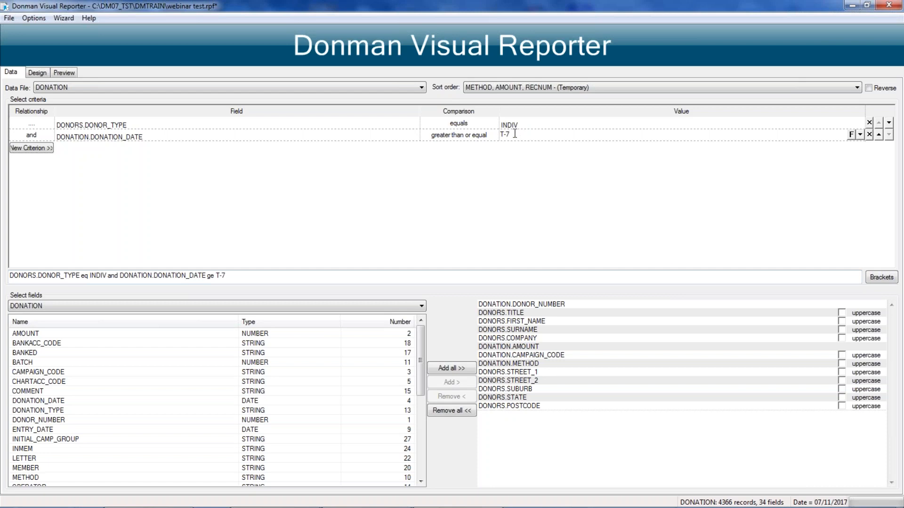
{"action": "left_click_drag", "start_coordinate": [515, 133], "coordinate": [497, 135]}
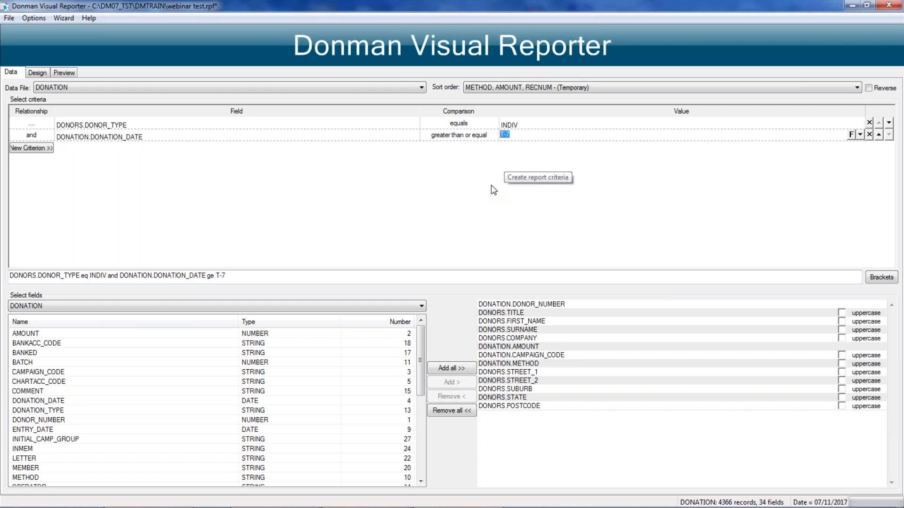
{"action": "type", "text": "M-M"}
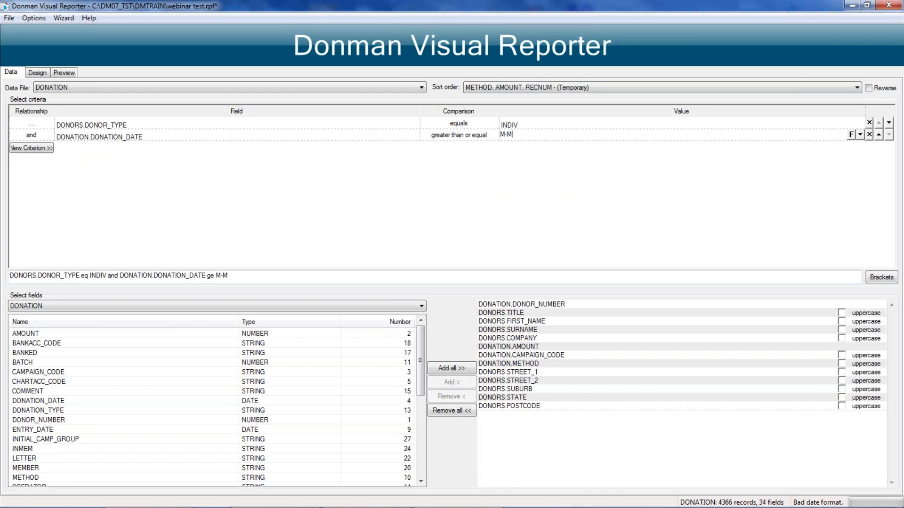
{"action": "type", "text": "1"}
Step: Add a third criterion requiring DONATION.DONATION_DATE to be less than M
{"action": "left_click", "coordinate": [42, 149]}
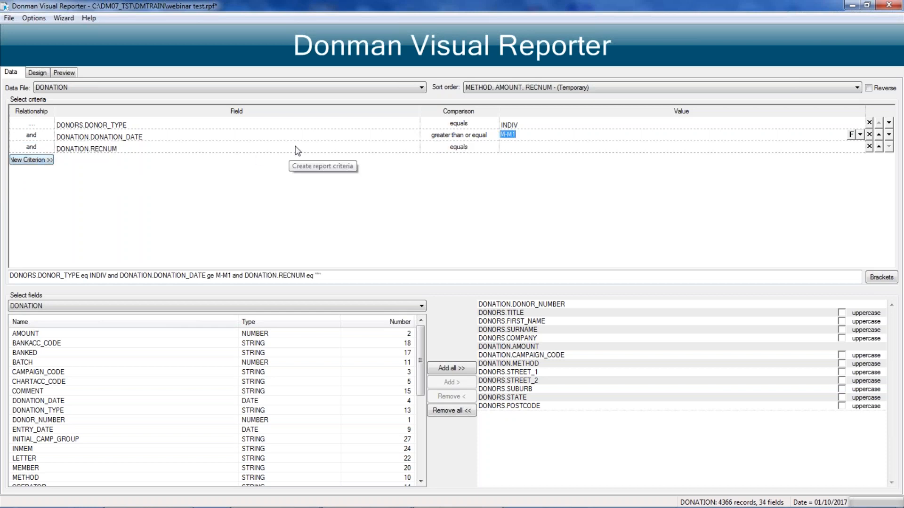
{"action": "left_click", "coordinate": [415, 147]}
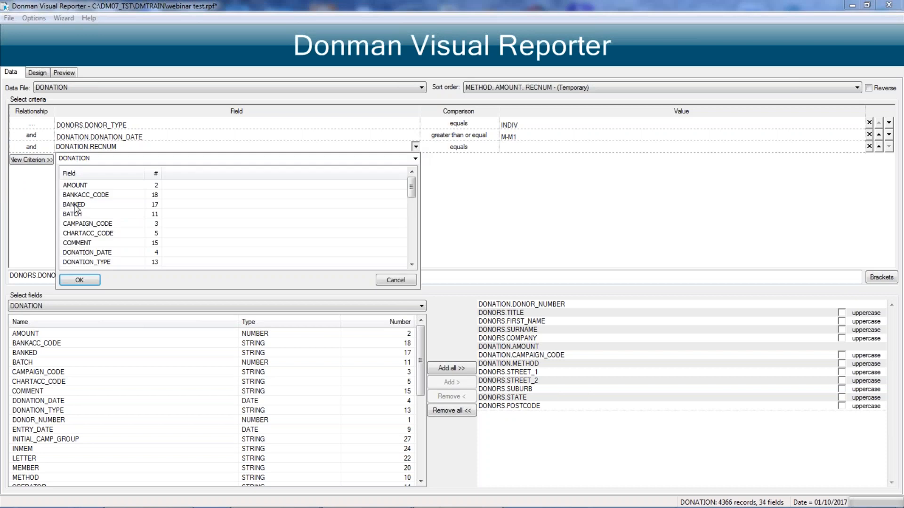
{"action": "double_click", "coordinate": [89, 254]}
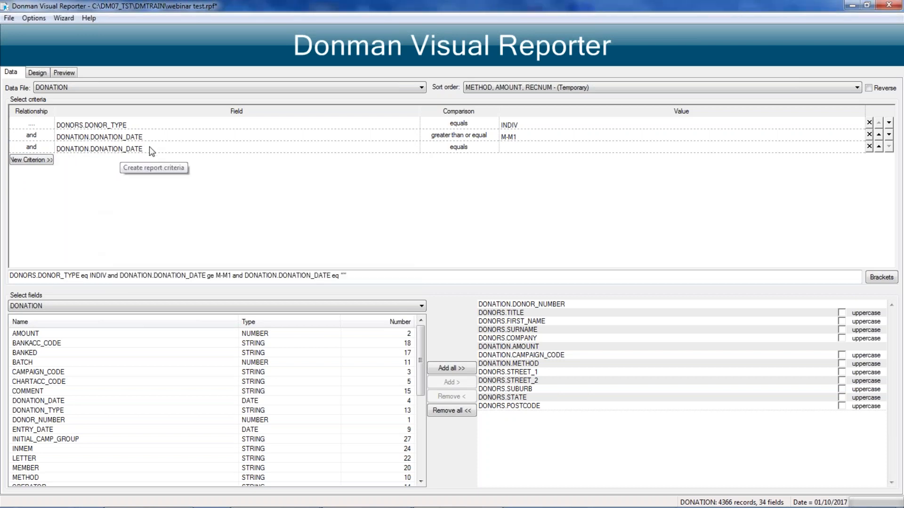
{"action": "left_click", "coordinate": [482, 150]}
{"action": "left_click", "coordinate": [468, 148]}
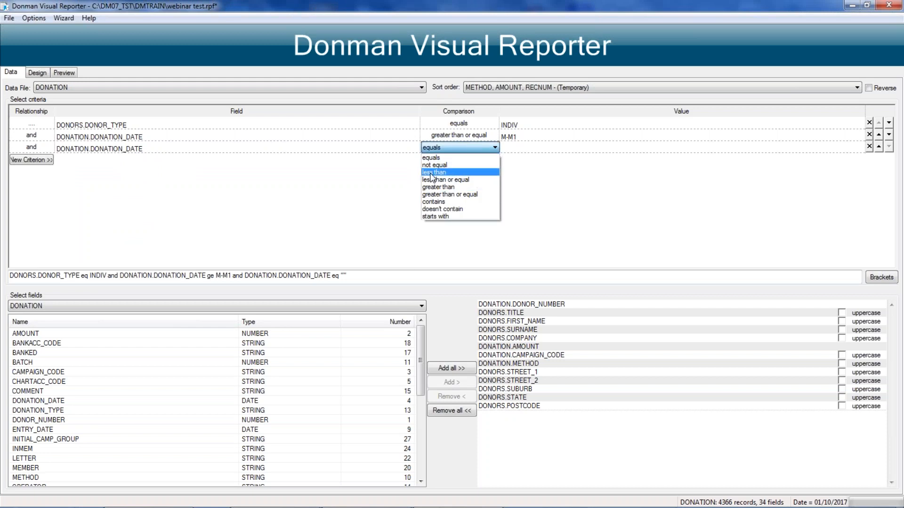
{"action": "left_click", "coordinate": [430, 173]}
{"action": "left_click", "coordinate": [522, 149]}
{"action": "type", "text": "M"}
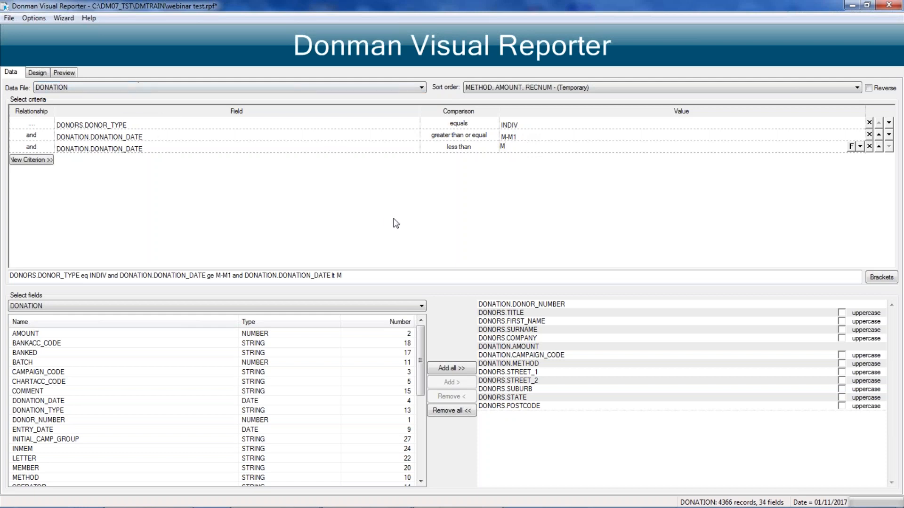
{"action": "left_click", "coordinate": [522, 184]}
Step: Turn the donor type criterion's value into a prompt by changing it to !INDIV!
{"action": "left_click", "coordinate": [502, 125]}
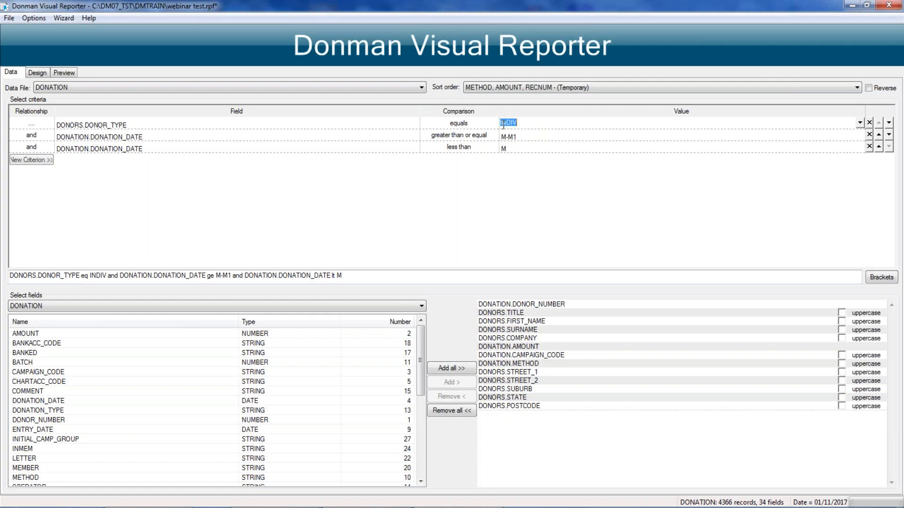
{"action": "left_click", "coordinate": [500, 123]}
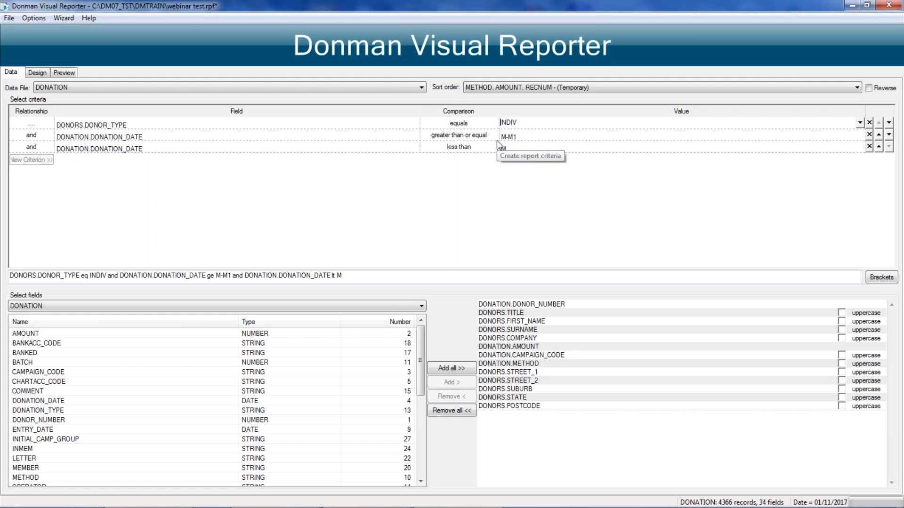
{"action": "type", "text": "!"}
{"action": "key", "text": "Right"}
{"action": "key", "text": "Right"}
{"action": "type", "text": "!"}
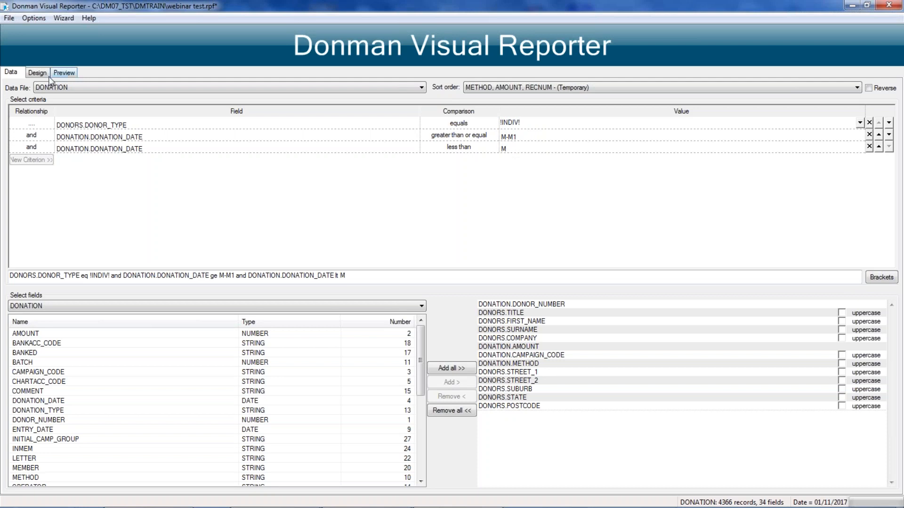
Step: Save the report format under its existing name and exit the reporter
{"action": "left_click", "coordinate": [9, 19]}
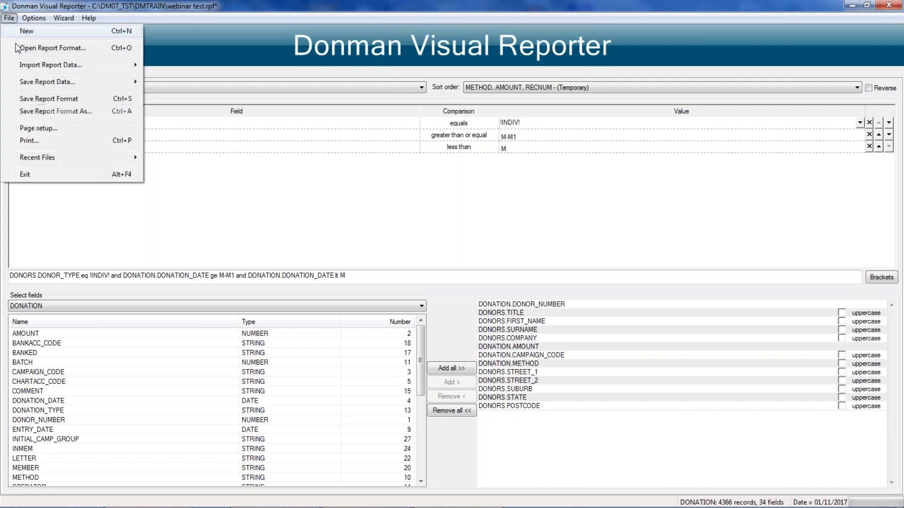
{"action": "left_click", "coordinate": [55, 99]}
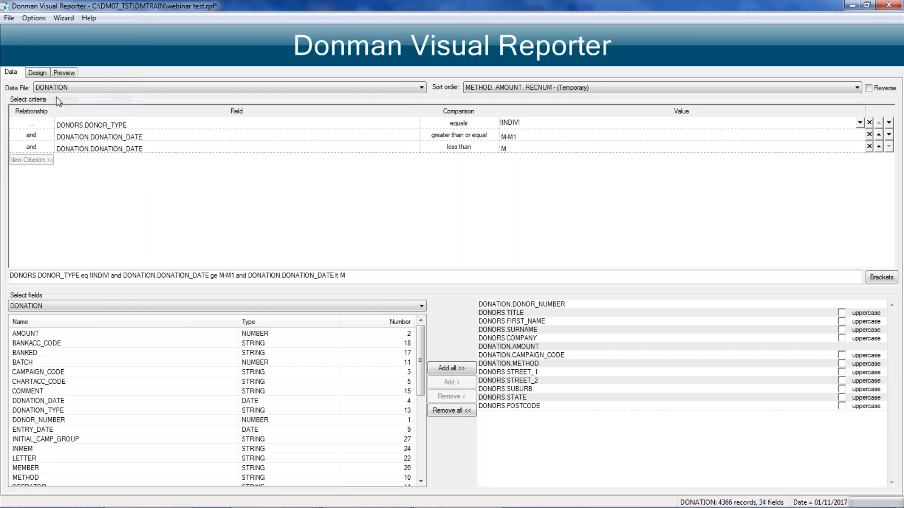
{"action": "left_click", "coordinate": [9, 19]}
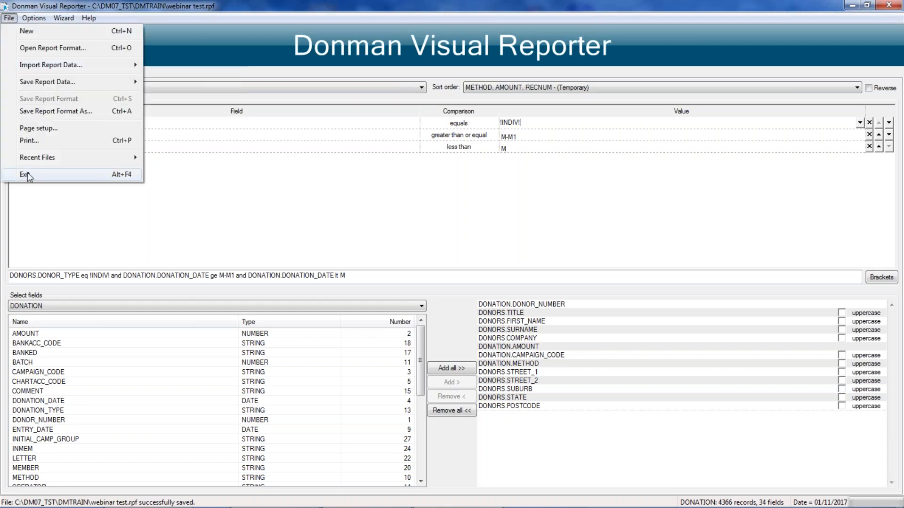
{"action": "left_click", "coordinate": [27, 173]}
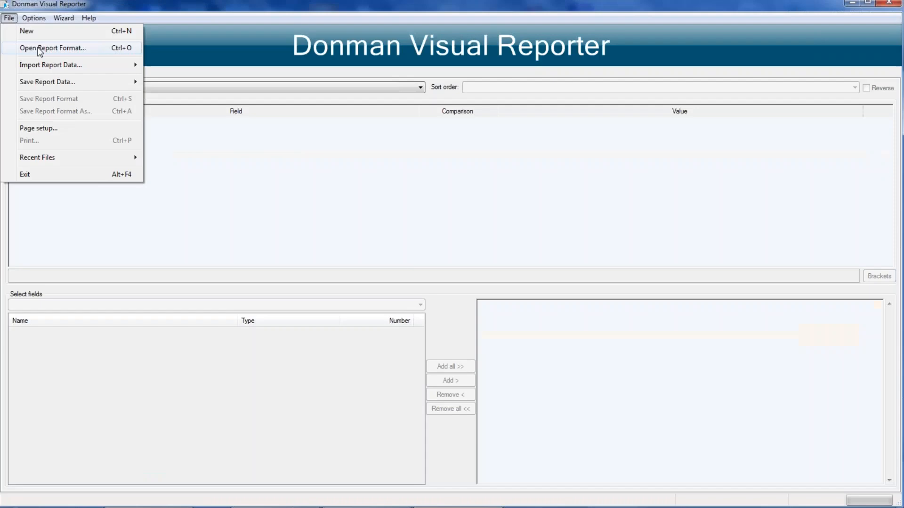
Step: Open the saved report format webinar test.rpf and recreate its temporary index
{"action": "left_click", "coordinate": [36, 48]}
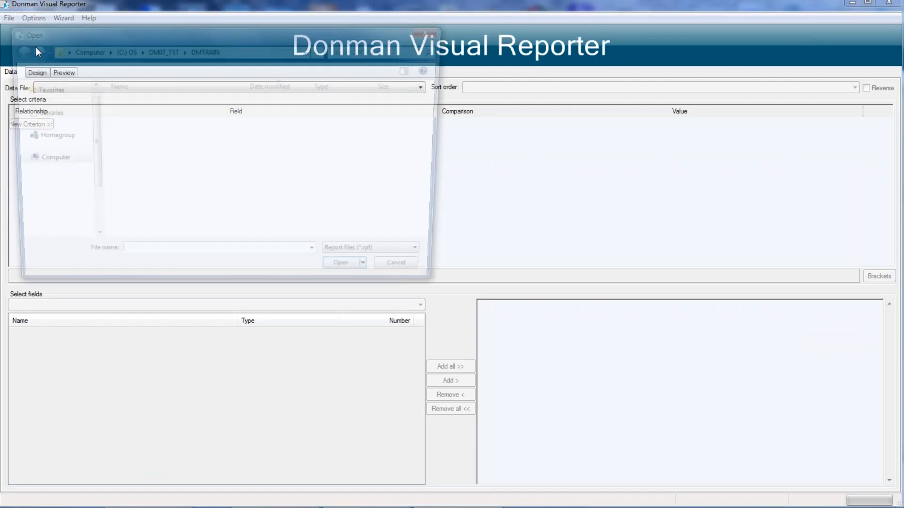
{"action": "left_click", "coordinate": [133, 102]}
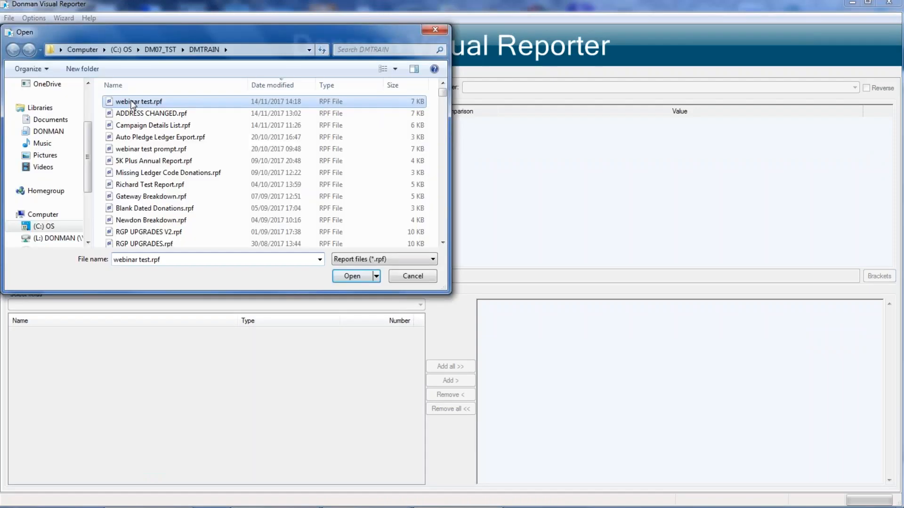
{"action": "double_click", "coordinate": [133, 102]}
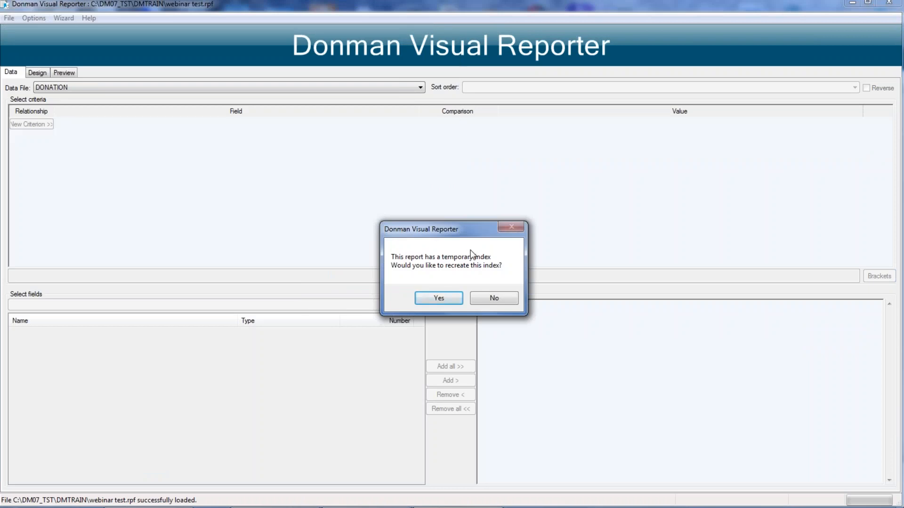
{"action": "left_click", "coordinate": [449, 297]}
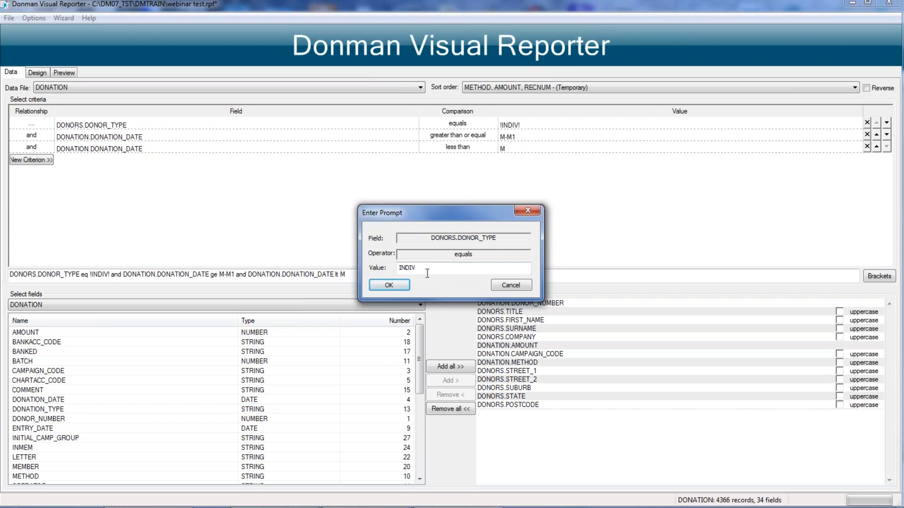
Step: Run the report preview with BUSINES entered as the prompted donor type
{"action": "double_click", "coordinate": [399, 267]}
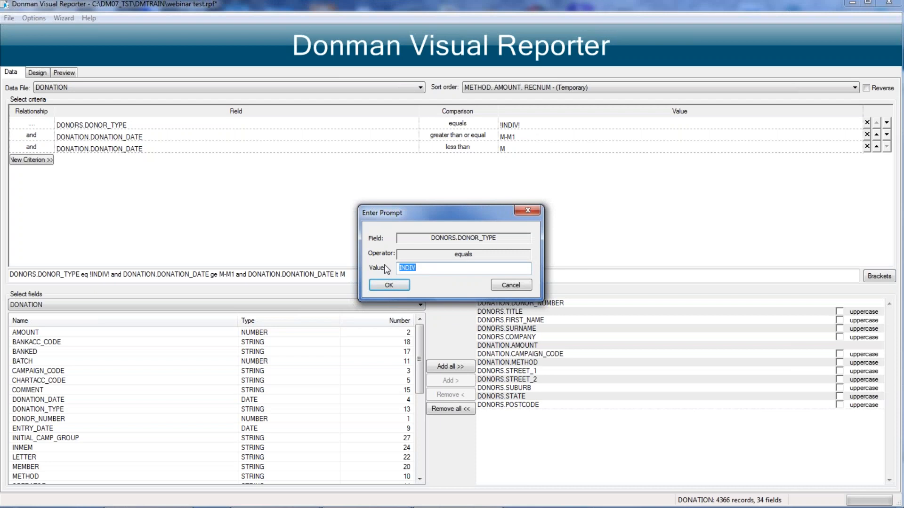
{"action": "type", "text": "BUSINESS"}
{"action": "left_click", "coordinate": [399, 285]}
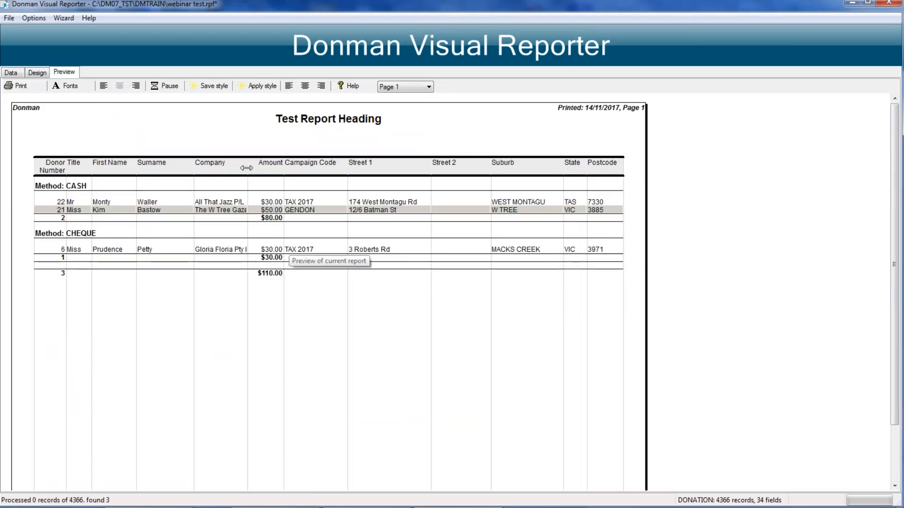
{"action": "left_click_drag", "start_coordinate": [246, 168], "coordinate": [268, 170]}
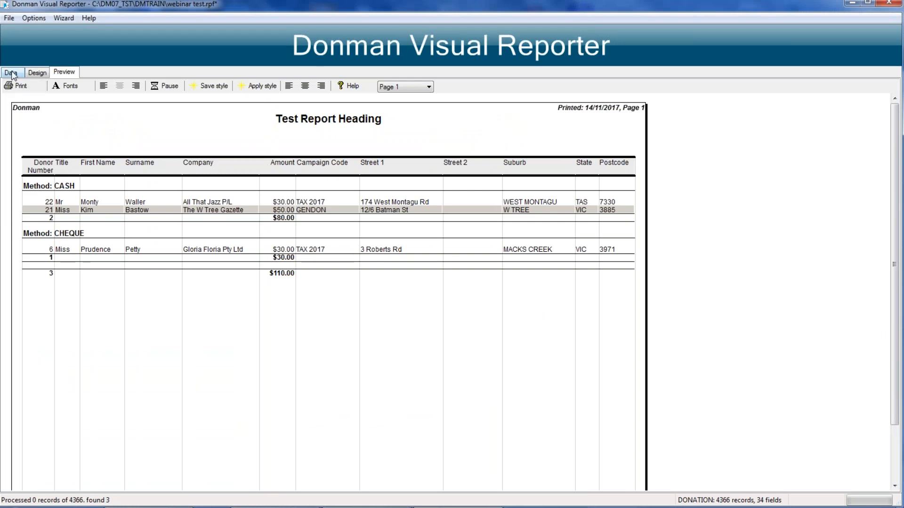
Step: Change the prompt value of the donor type criterion to !INDIV! in the report's selection criteria
{"action": "left_click", "coordinate": [11, 73]}
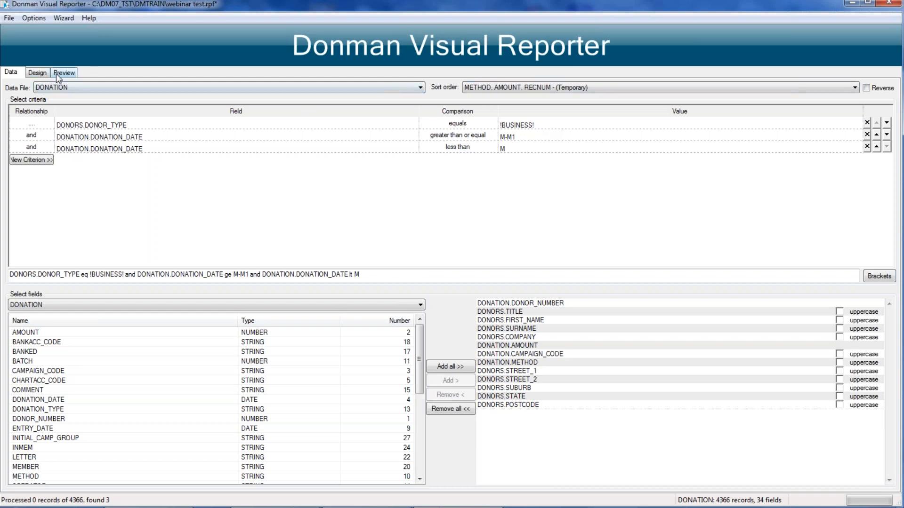
{"action": "left_click", "coordinate": [532, 124]}
{"action": "left_click", "coordinate": [530, 124]}
{"action": "key", "text": "BackSpace"}
{"action": "key", "text": "BackSpace"}
{"action": "key", "text": "BackSpace"}
{"action": "key", "text": "BackSpace"}
{"action": "key", "text": "BackSpace"}
{"action": "key", "text": "BackSpace"}
{"action": "key", "text": "BackSpace"}
{"action": "key", "text": "BackSpace"}
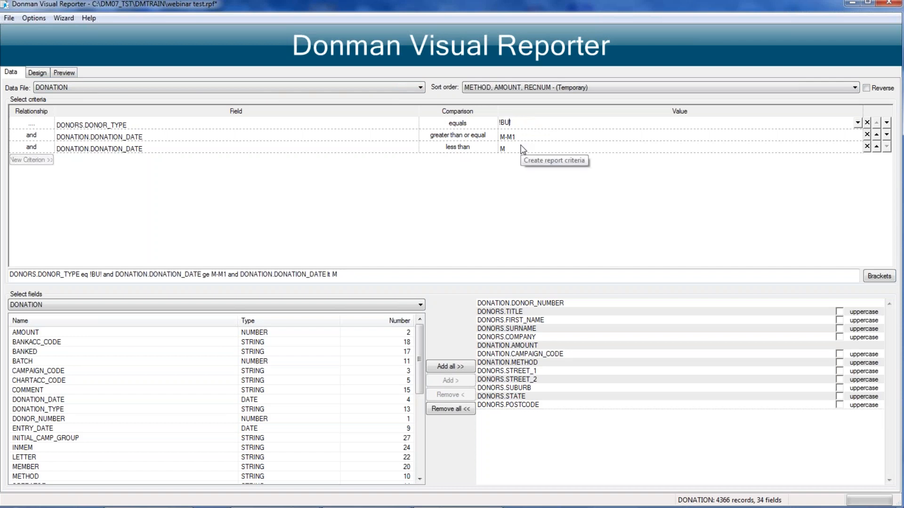
{"action": "type", "text": "INDIV"}
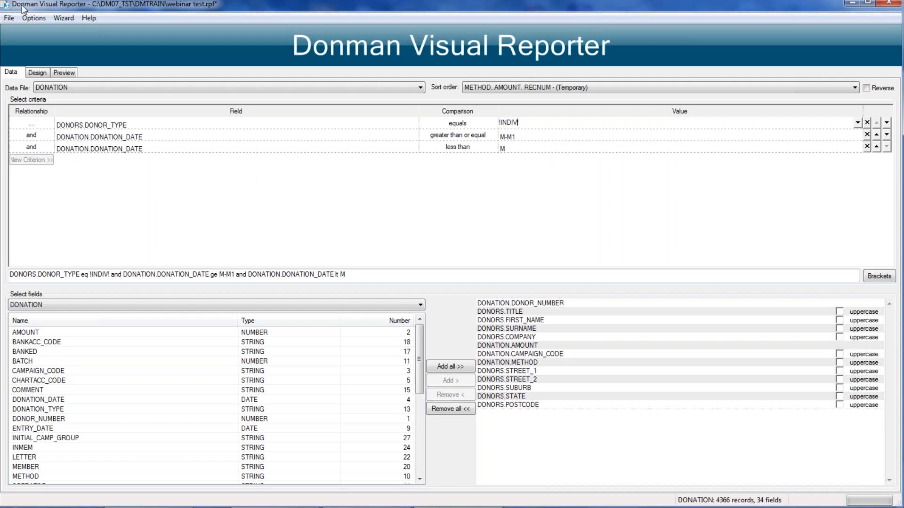
Step: Save the updated report format under its current file name and exit the Visual Reporter
{"action": "left_click", "coordinate": [9, 18]}
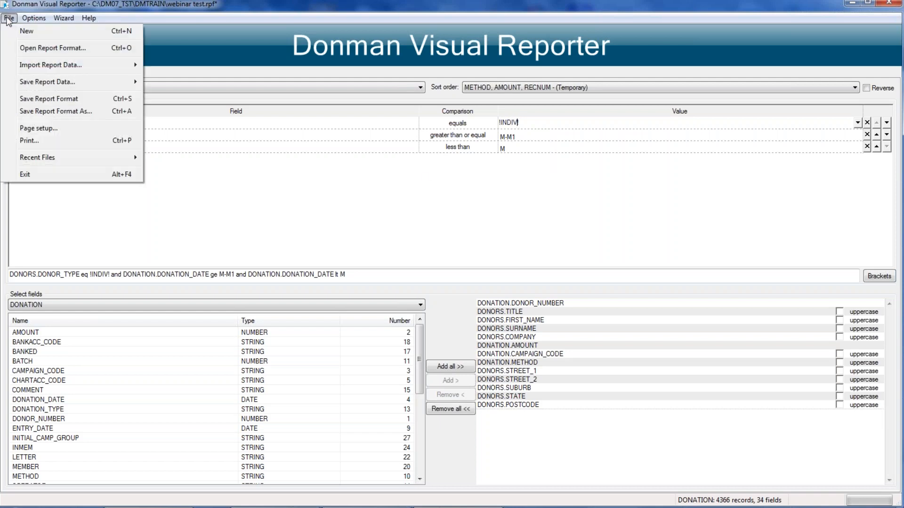
{"action": "left_click", "coordinate": [48, 99]}
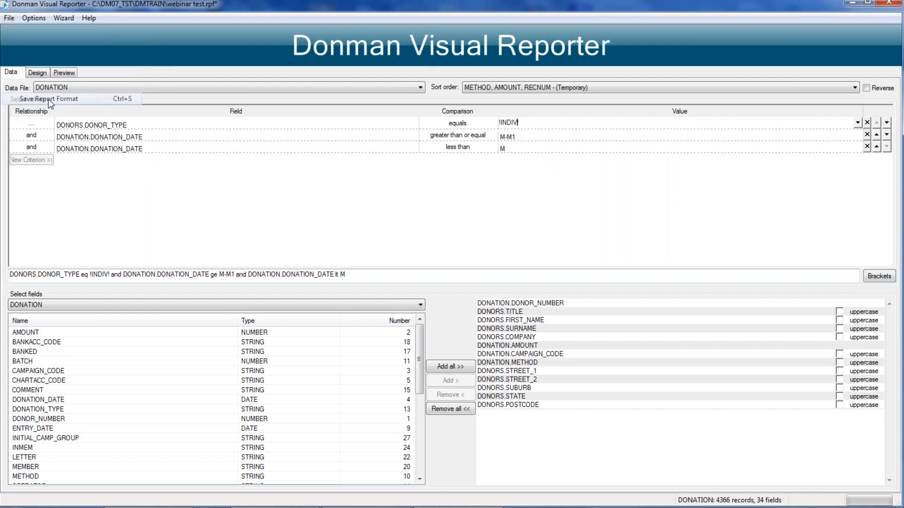
{"action": "left_click", "coordinate": [9, 19]}
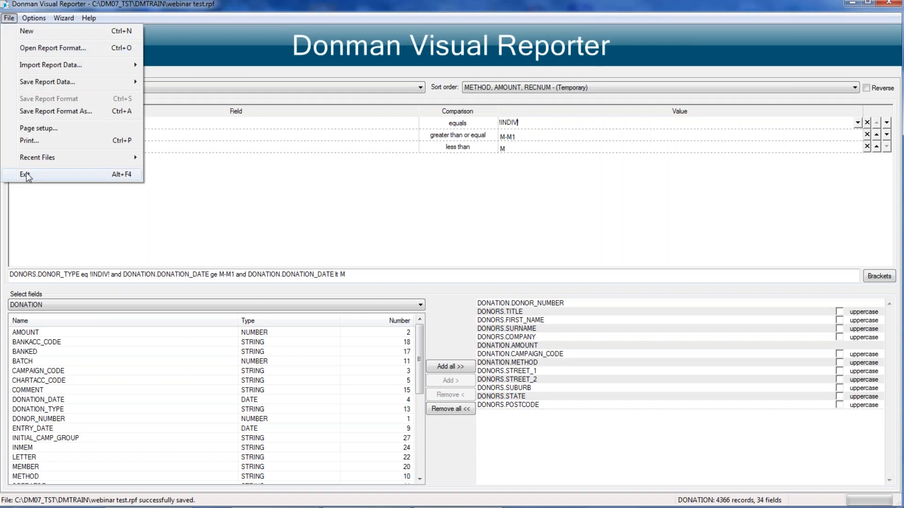
{"action": "left_click", "coordinate": [27, 174]}
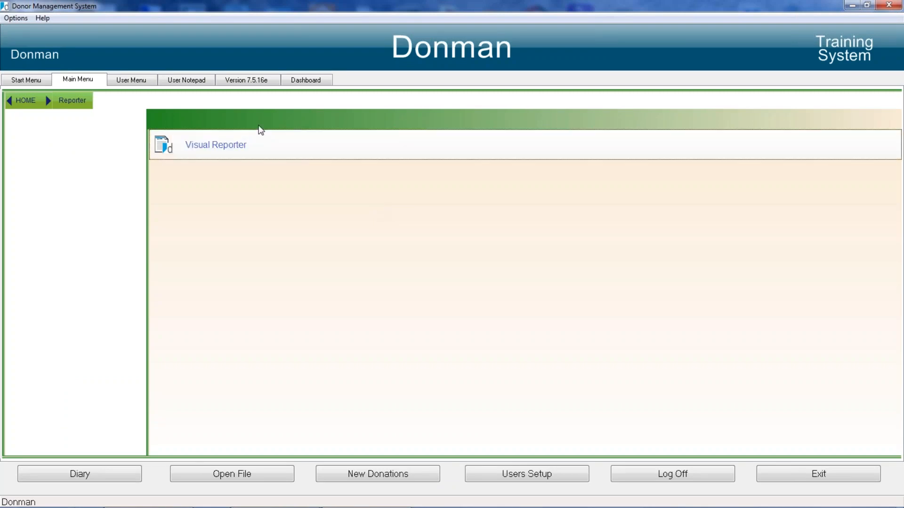
Step: Begin adding a saved VISREP report to the user menu and sort the listing of saved reports by date, oldest first
{"action": "left_click", "coordinate": [132, 81]}
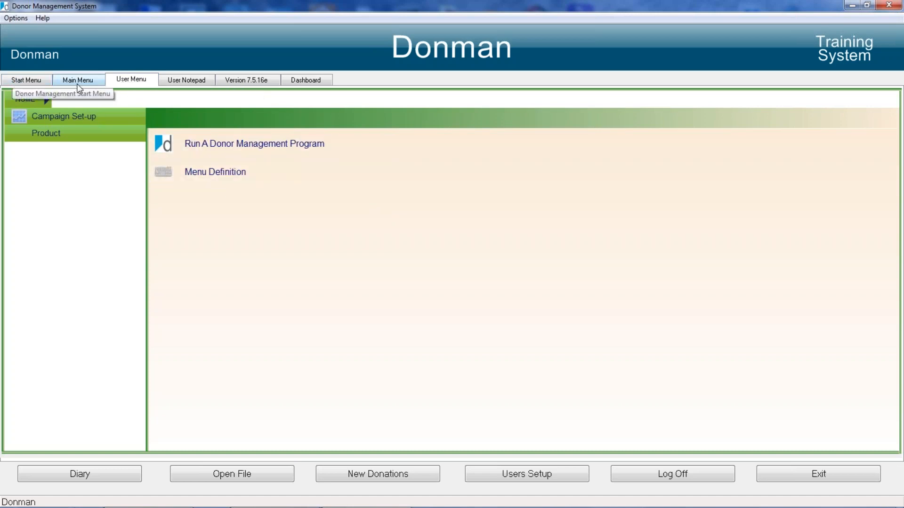
{"action": "left_click", "coordinate": [18, 19]}
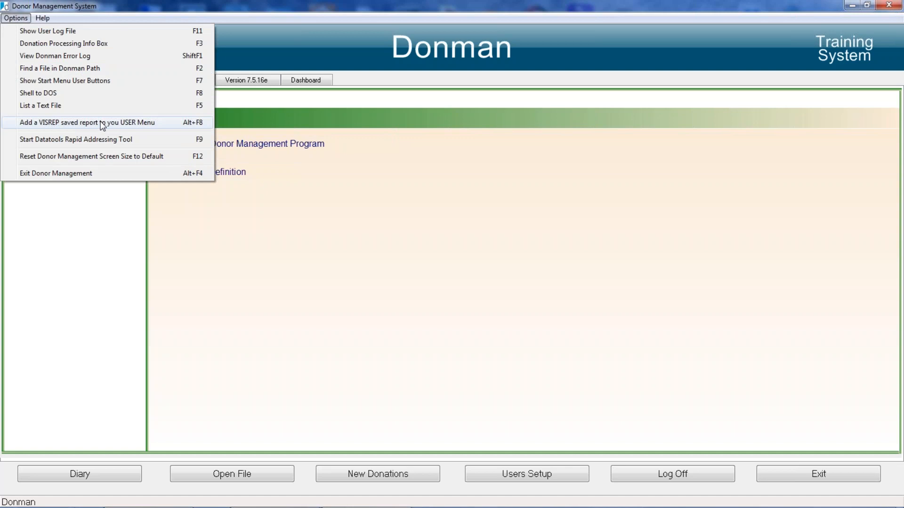
{"action": "left_click", "coordinate": [101, 123]}
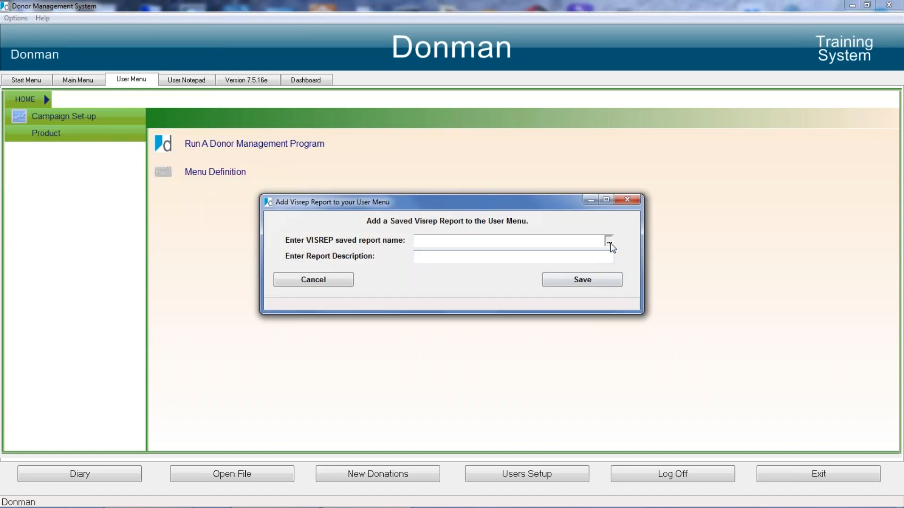
{"action": "left_click", "coordinate": [609, 242]}
{"action": "left_click", "coordinate": [545, 273]}
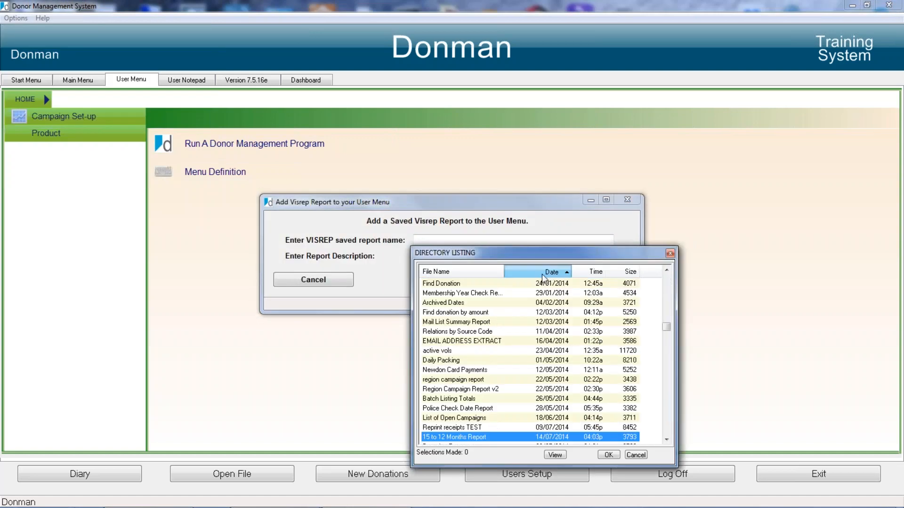
{"action": "left_click", "coordinate": [542, 275]}
{"action": "left_click_drag", "start_coordinate": [666, 377], "coordinate": [661, 313]}
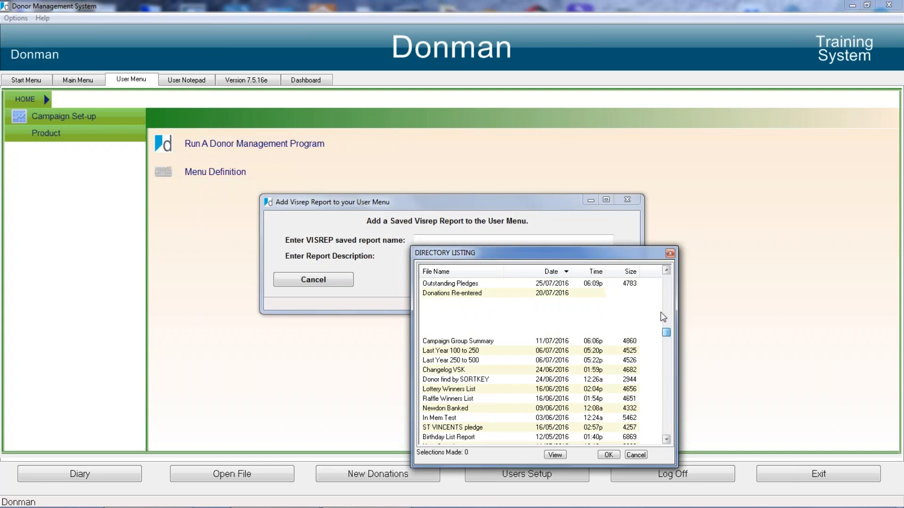
{"action": "left_click", "coordinate": [541, 273]}
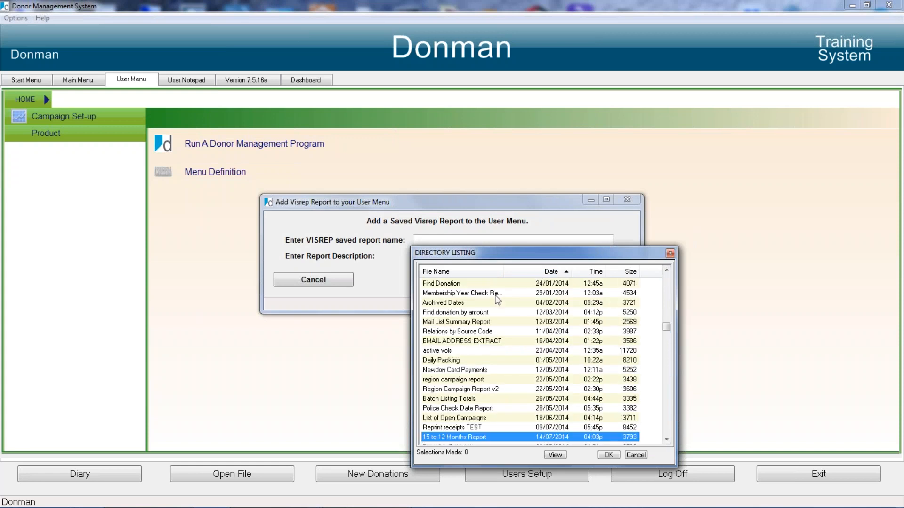
Step: Choose Donors Date Last Change Report.RPF from the directory listing as the report for the user menu
{"action": "scroll", "coordinate": [481, 316], "scroll_direction": "up", "scroll_amount": 3}
{"action": "scroll", "coordinate": [480, 316], "scroll_direction": "up", "scroll_amount": 10}
{"action": "scroll", "coordinate": [479, 295], "scroll_direction": "up", "scroll_amount": 10}
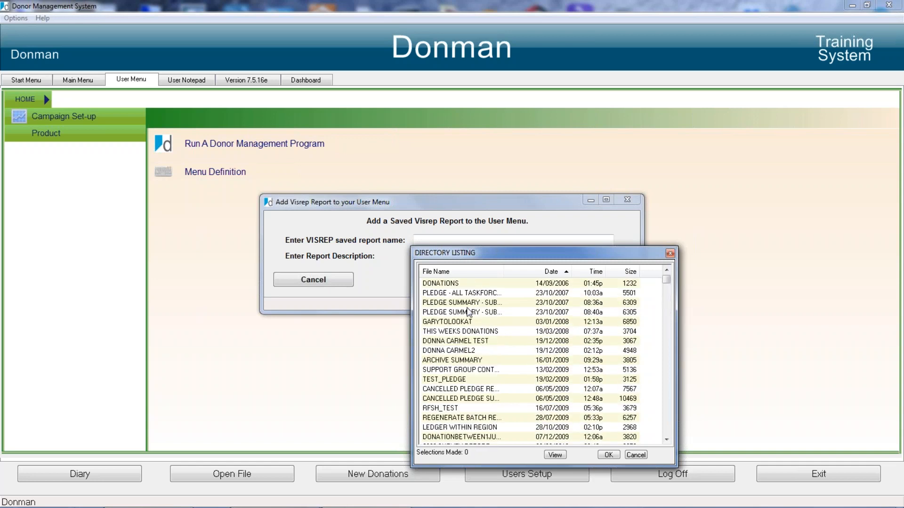
{"action": "scroll", "coordinate": [468, 312], "scroll_direction": "down", "scroll_amount": 1}
{"action": "scroll", "coordinate": [468, 313], "scroll_direction": "down", "scroll_amount": 2}
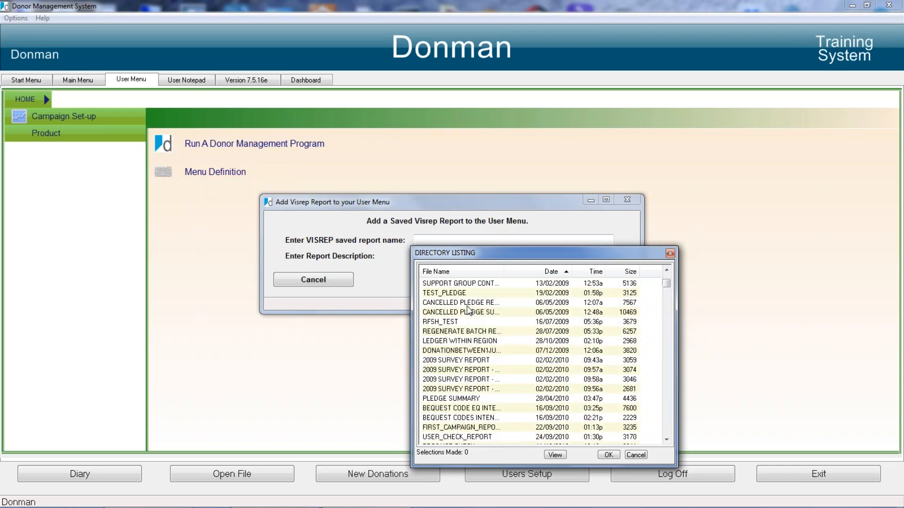
{"action": "scroll", "coordinate": [456, 346], "scroll_direction": "down", "scroll_amount": 4}
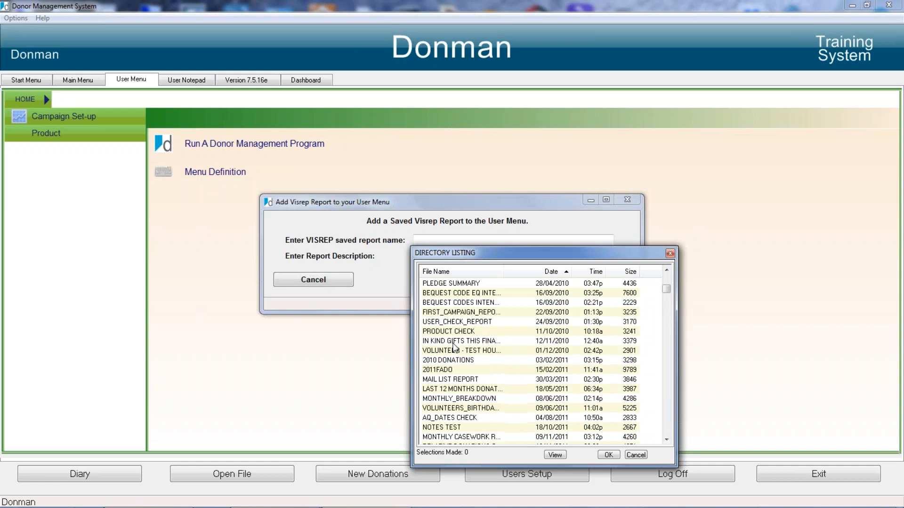
{"action": "scroll", "coordinate": [455, 348], "scroll_direction": "down", "scroll_amount": 9}
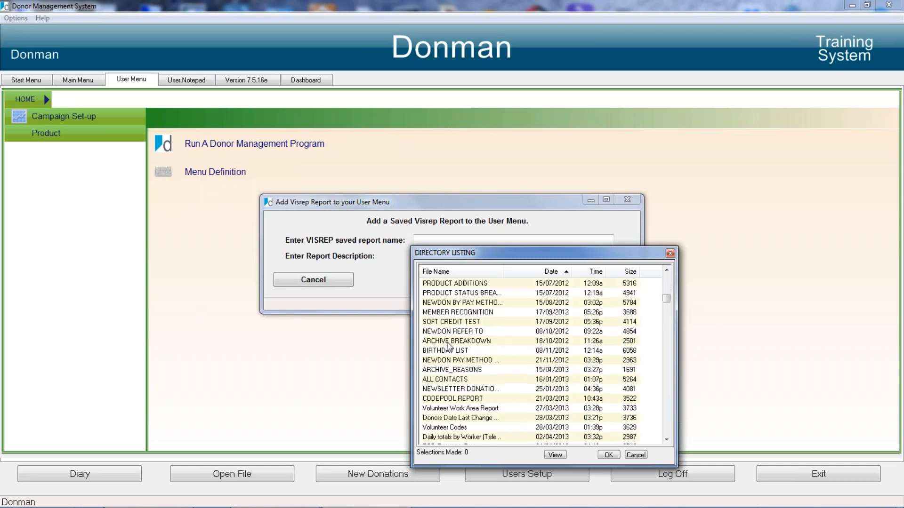
{"action": "scroll", "coordinate": [448, 346], "scroll_direction": "down", "scroll_amount": 9}
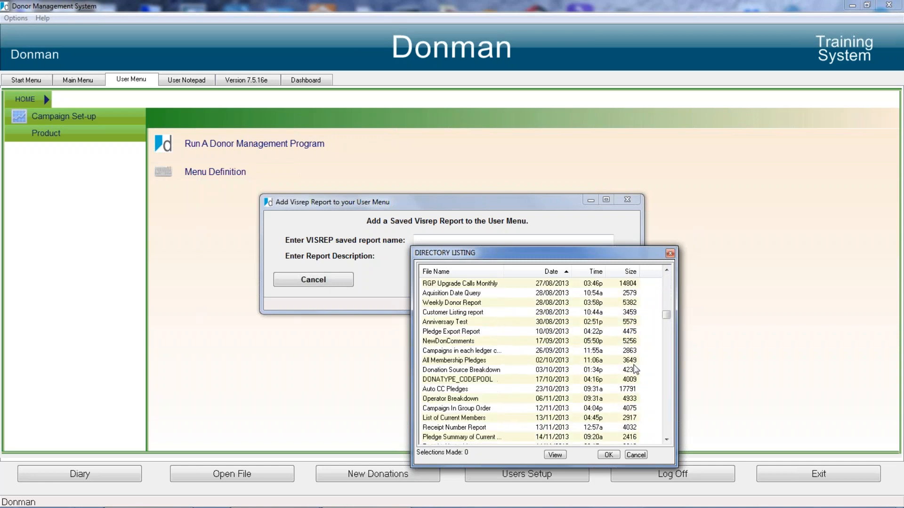
{"action": "scroll", "coordinate": [487, 320], "scroll_direction": "up", "scroll_amount": 9}
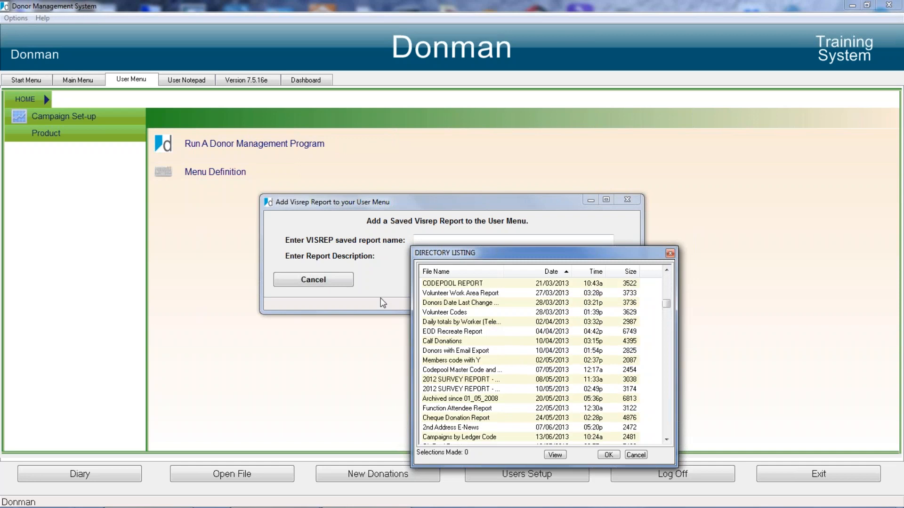
{"action": "left_click", "coordinate": [442, 306]}
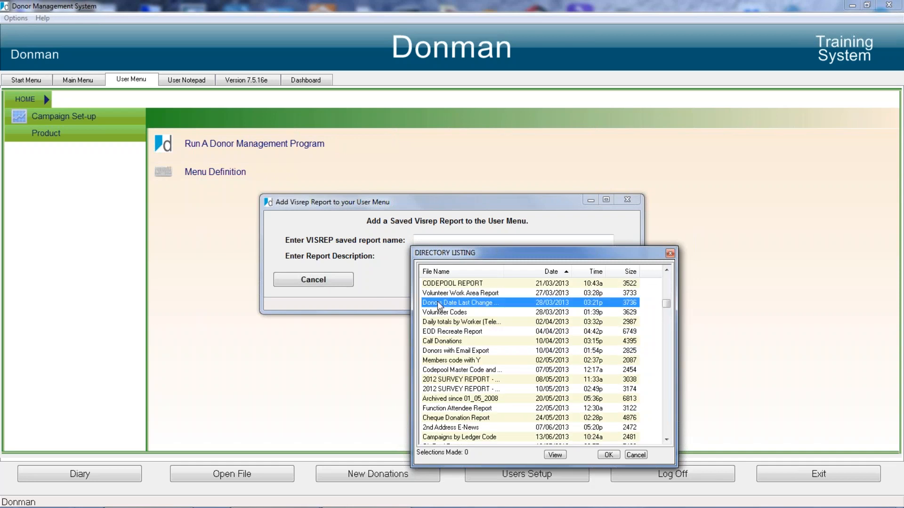
{"action": "double_click", "coordinate": [440, 305]}
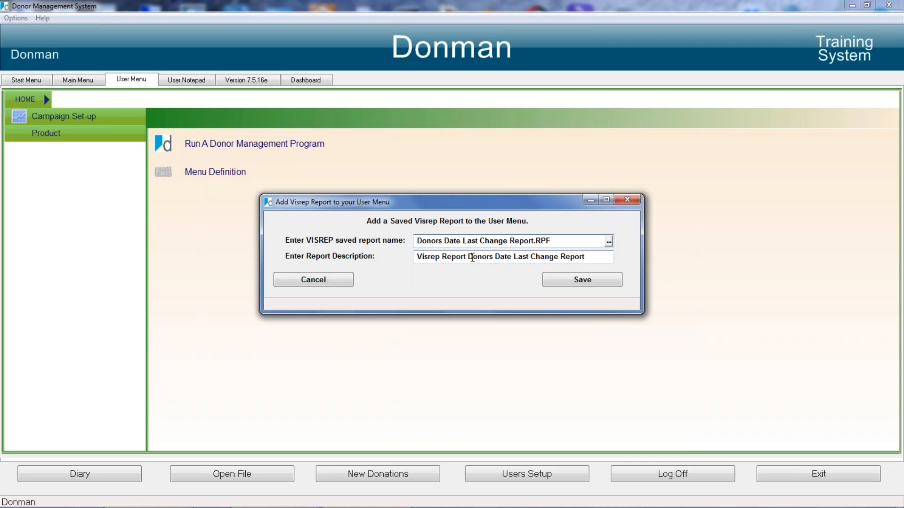
Step: Shorten the report description to Donors Date Last Change Report and save the user menu entry
{"action": "left_click_drag", "start_coordinate": [467, 257], "coordinate": [333, 255]}
{"action": "key", "text": "Delete"}
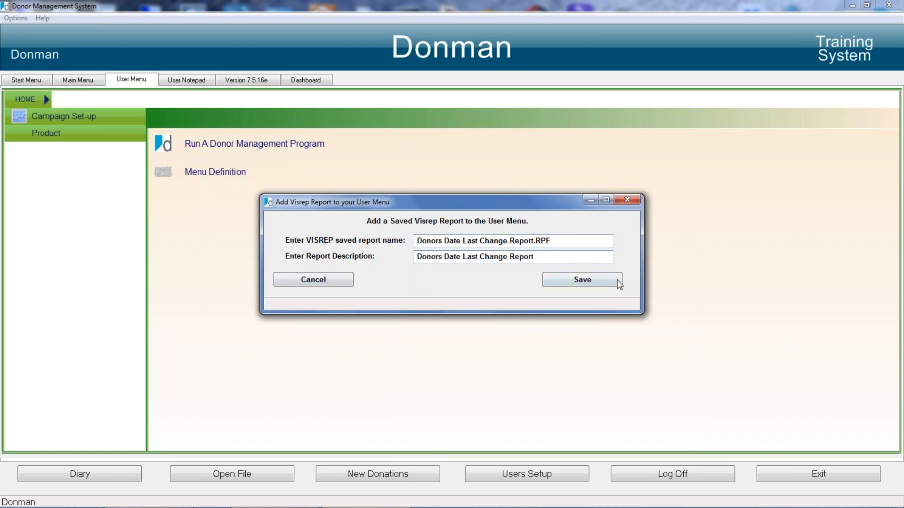
{"action": "left_click", "coordinate": [605, 283]}
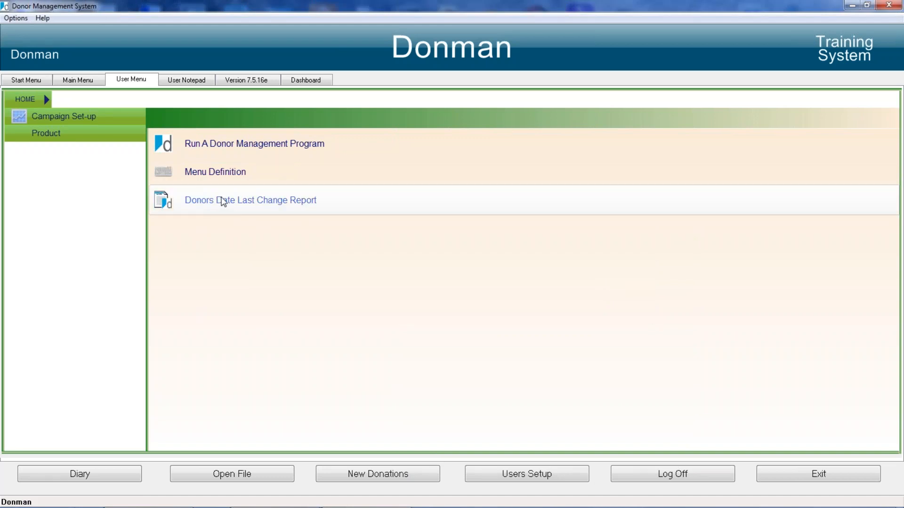
Step: Run the Donors Date Last Change Report from the user menu and recreate its temporary index
{"action": "left_click", "coordinate": [22, 80]}
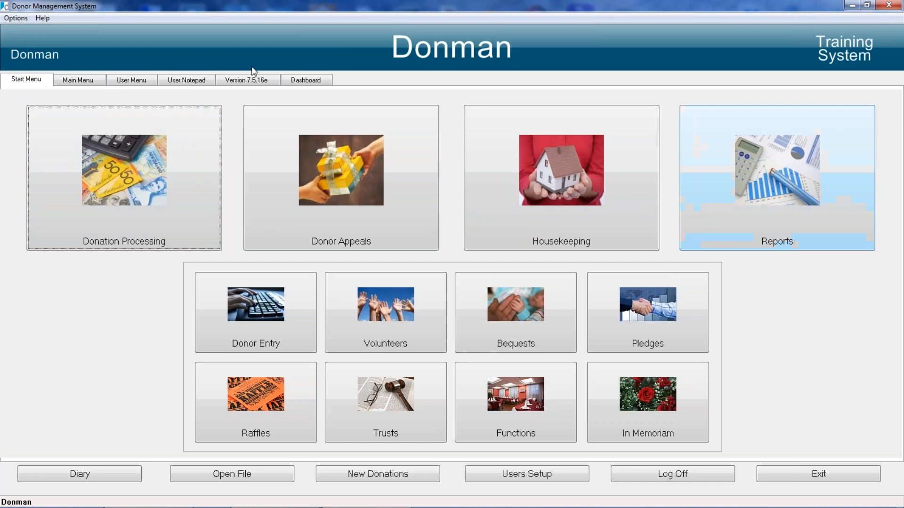
{"action": "left_click", "coordinate": [133, 81]}
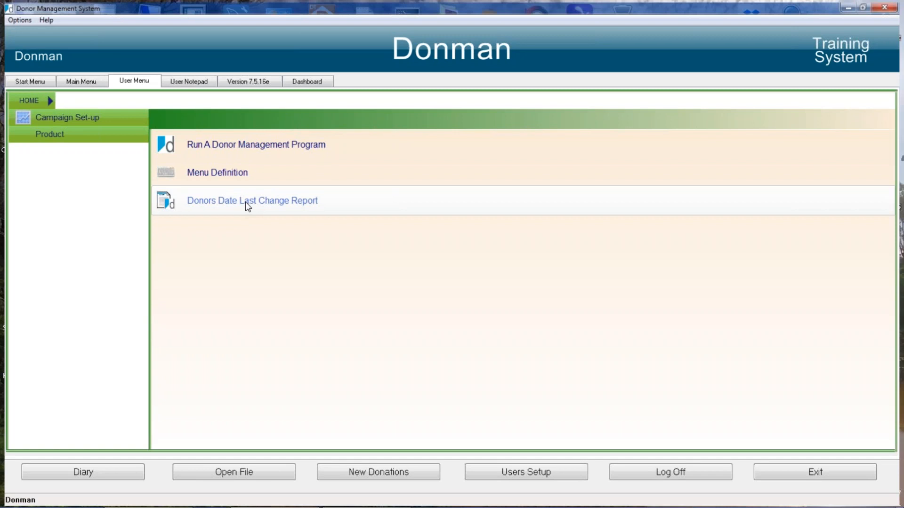
{"action": "left_click", "coordinate": [245, 202]}
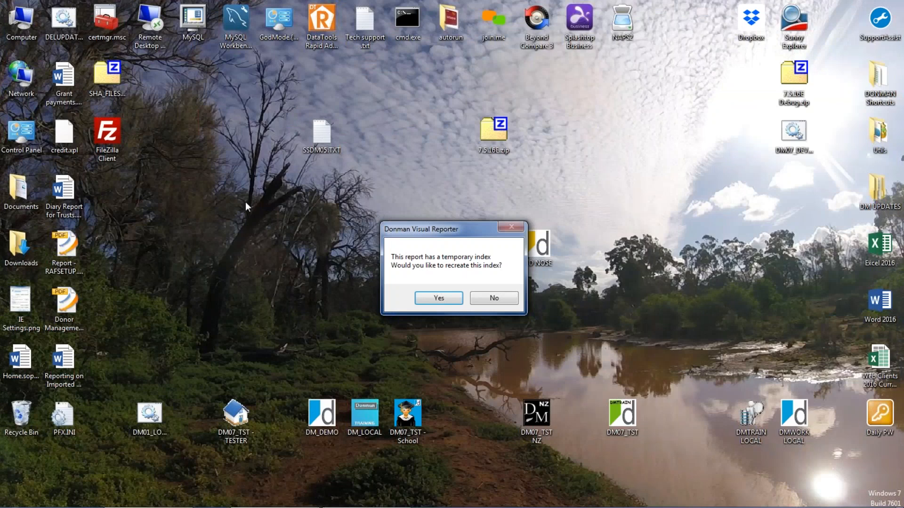
{"action": "key", "text": "Return"}
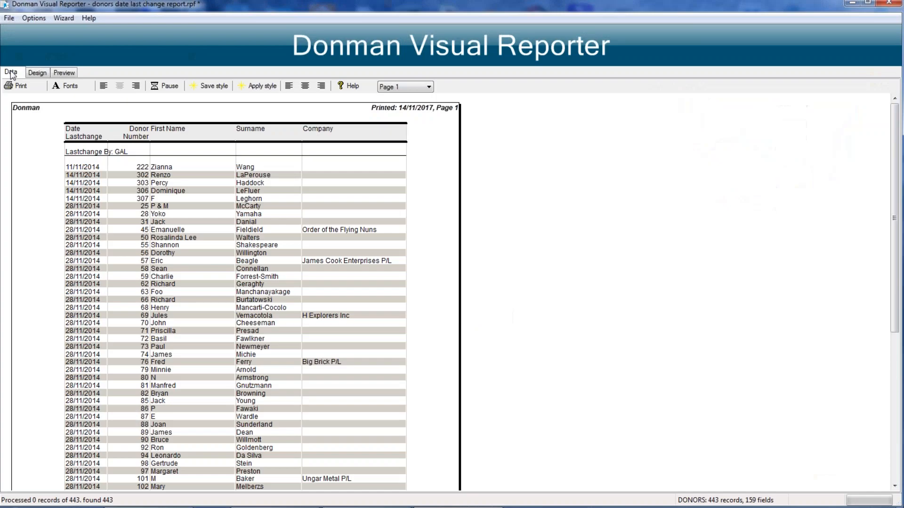
Step: Review the report's design, data criteria and preview, and close it without saving changes
{"action": "left_click", "coordinate": [19, 74]}
{"action": "left_click", "coordinate": [38, 73]}
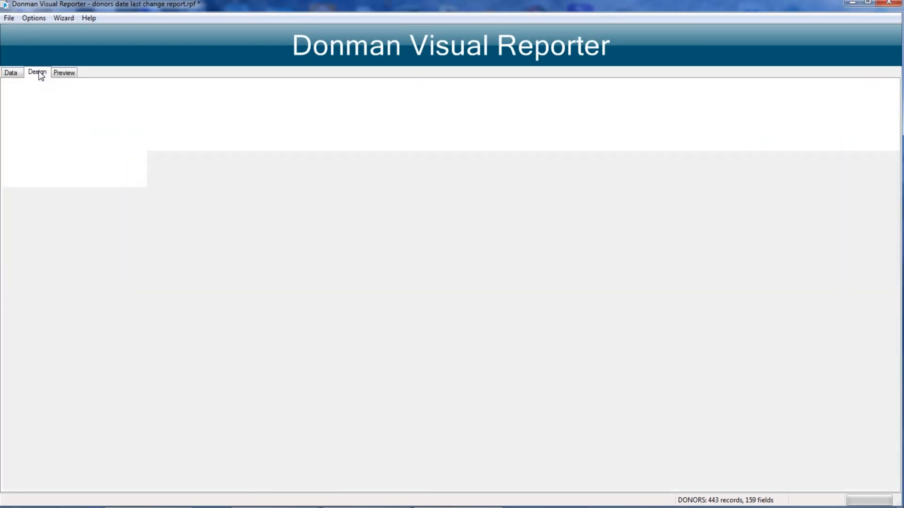
{"action": "left_click", "coordinate": [13, 73]}
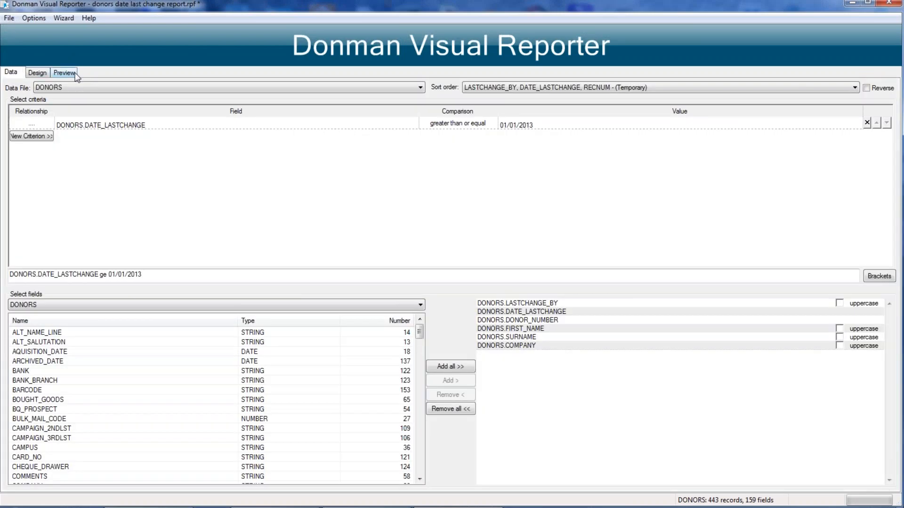
{"action": "left_click", "coordinate": [66, 72]}
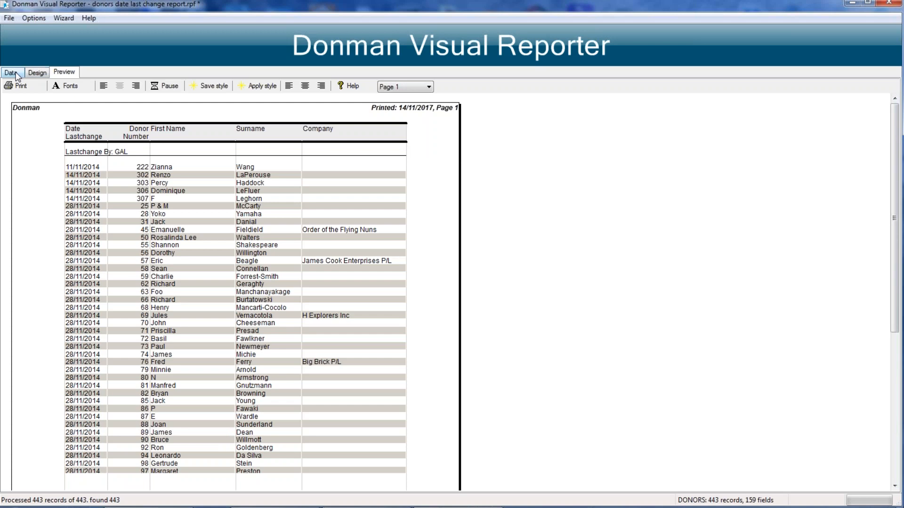
{"action": "left_click", "coordinate": [890, 4]}
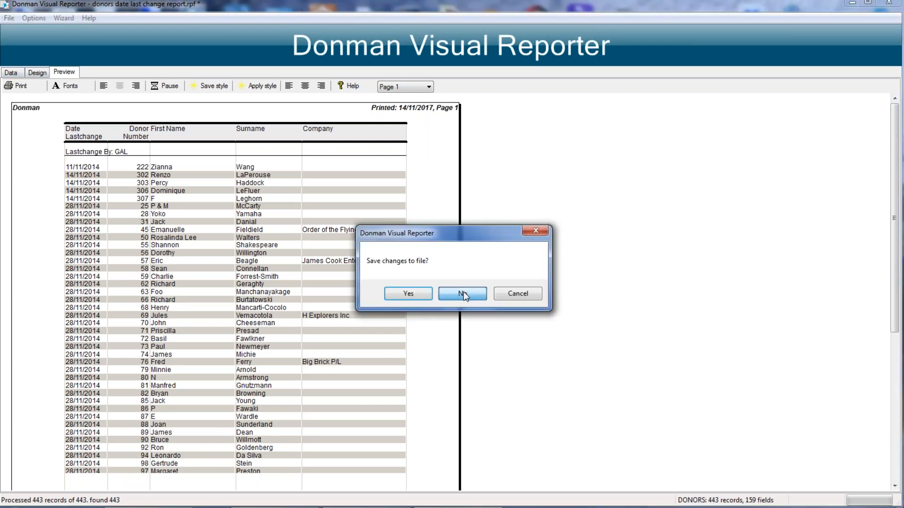
{"action": "left_click", "coordinate": [462, 294]}
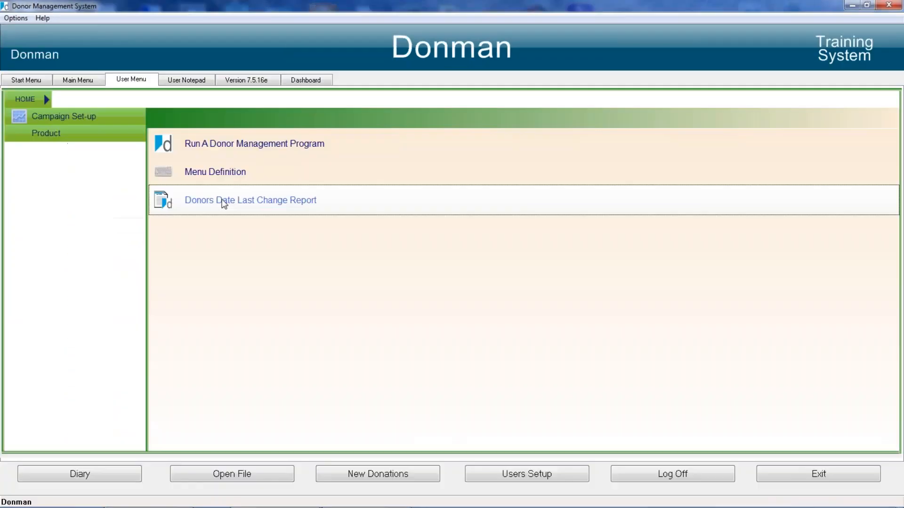
Step: Remove the Donors Date Last Change Report from the user menu and confirm the removal
{"action": "right_click", "coordinate": [224, 204]}
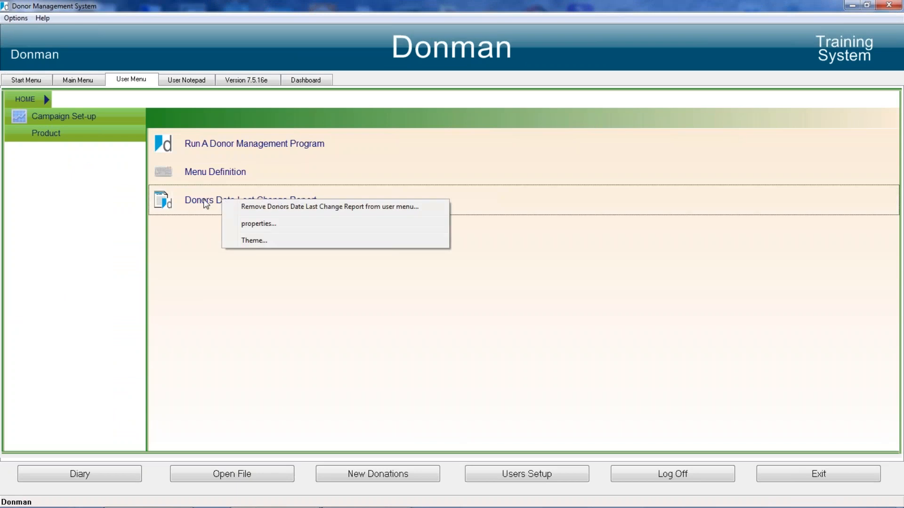
{"action": "left_click", "coordinate": [349, 207]}
{"action": "left_click", "coordinate": [511, 300]}
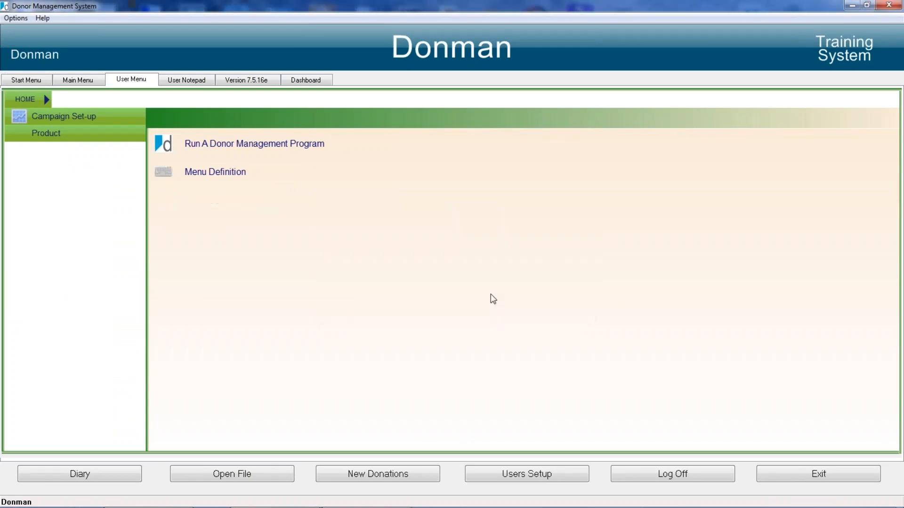
Step: Start adding a saved VISREP report to the user menu and choose the 50 and over this year report
{"action": "left_click", "coordinate": [13, 19]}
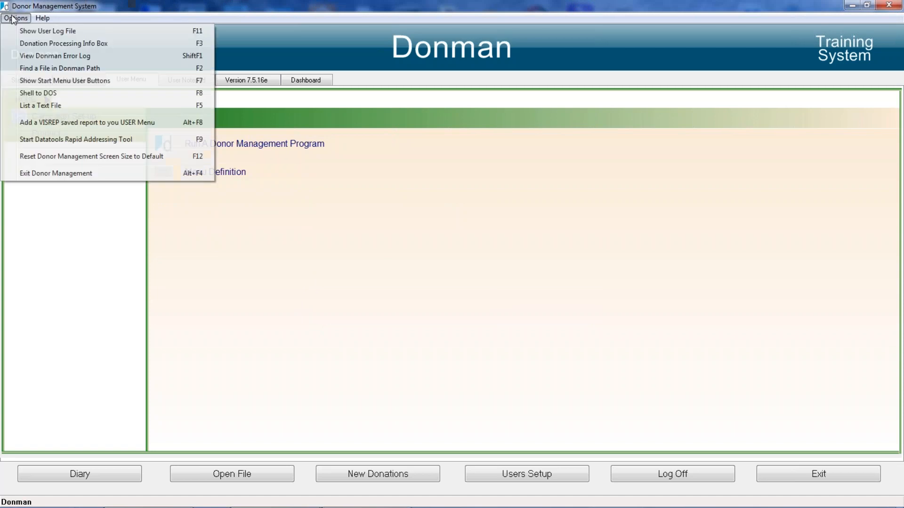
{"action": "left_click", "coordinate": [71, 123]}
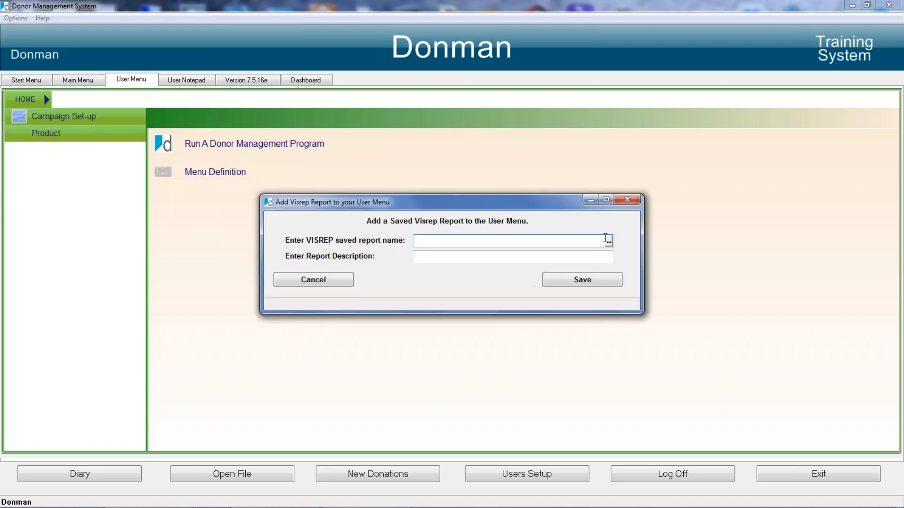
{"action": "left_click", "coordinate": [607, 241]}
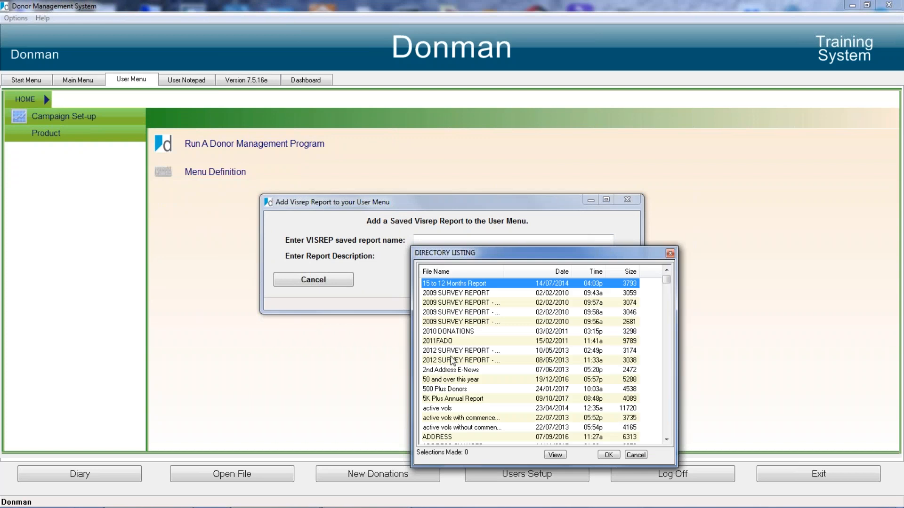
{"action": "scroll", "coordinate": [455, 391], "scroll_direction": "down", "scroll_amount": 1}
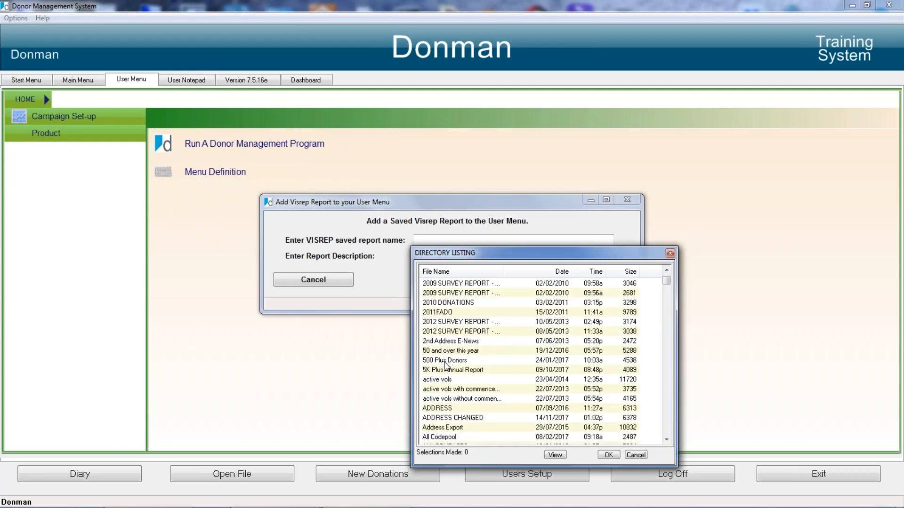
{"action": "left_click", "coordinate": [445, 361]}
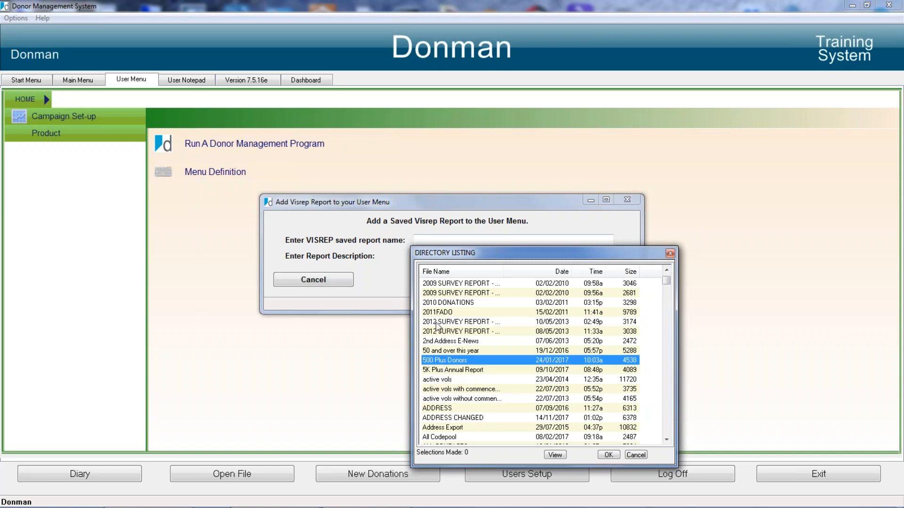
{"action": "double_click", "coordinate": [446, 350]}
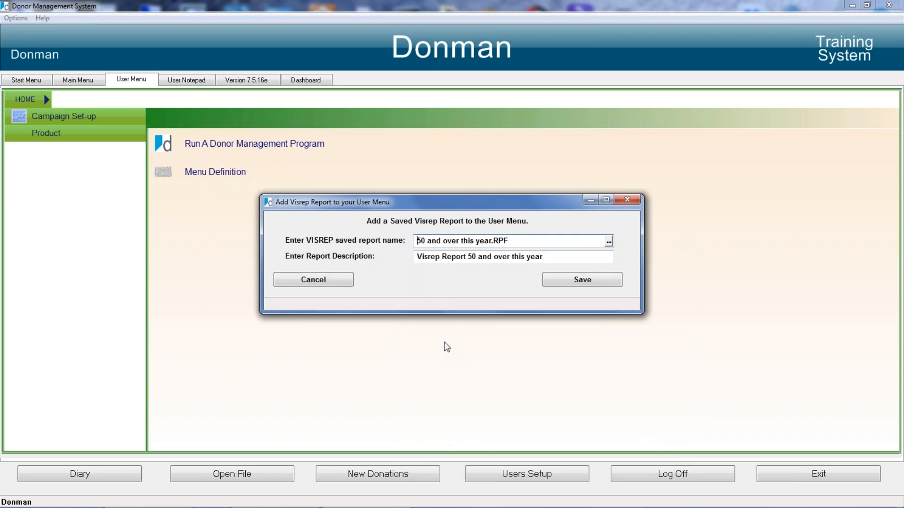
Step: Save the menu entry with /T appended to the report name and the description 50 and over this year, and run it
{"action": "left_click", "coordinate": [515, 241]}
{"action": "left_click_drag", "start_coordinate": [471, 257], "coordinate": [396, 257]}
{"action": "key", "text": "Delete"}
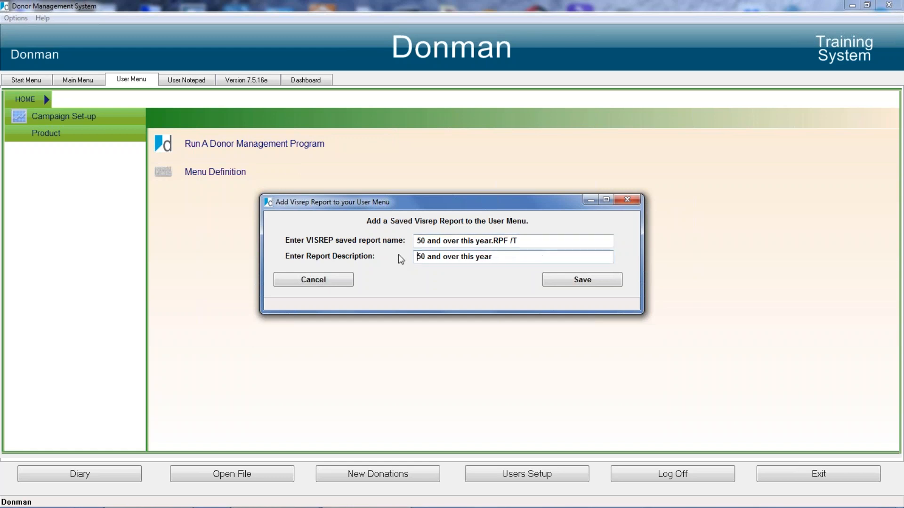
{"action": "left_click", "coordinate": [595, 280]}
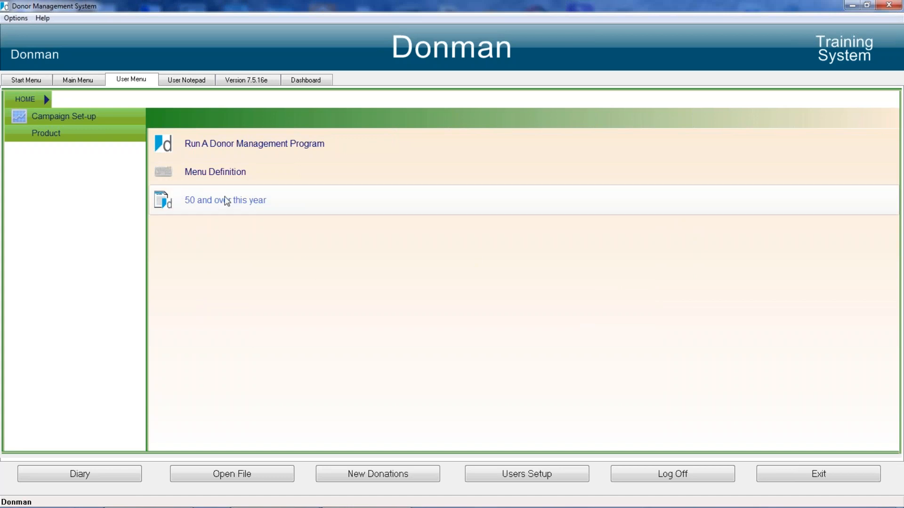
{"action": "left_click", "coordinate": [225, 203]}
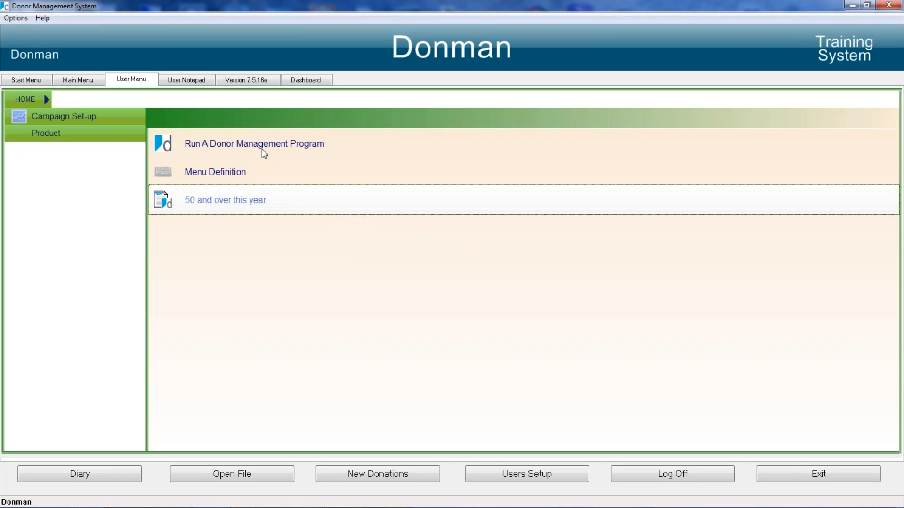
Step: Open the Donman Visual Reporter from the start menu's reports area
{"action": "left_click", "coordinate": [30, 83]}
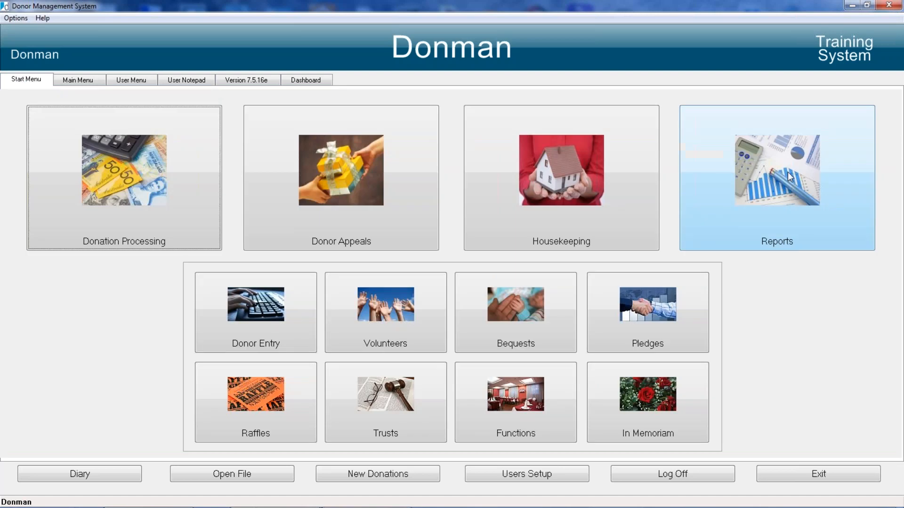
{"action": "left_click", "coordinate": [789, 177]}
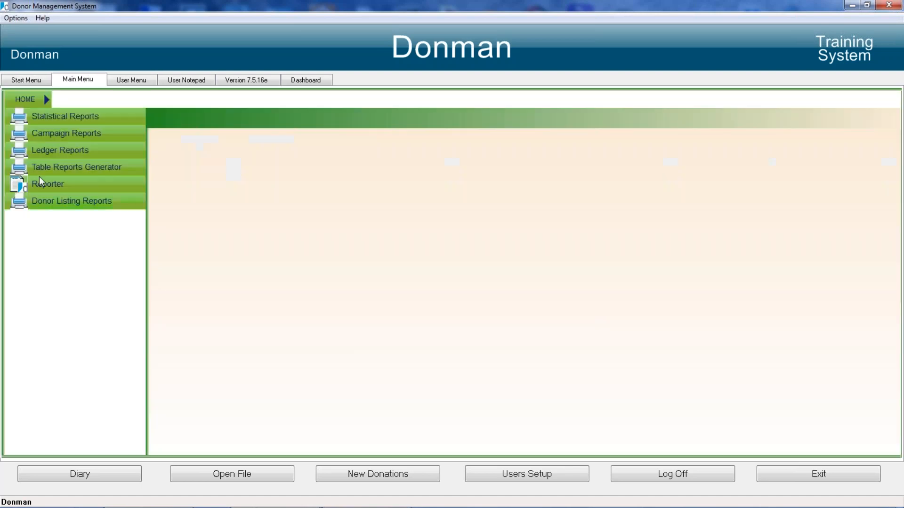
{"action": "left_click", "coordinate": [70, 184]}
{"action": "left_click", "coordinate": [224, 147]}
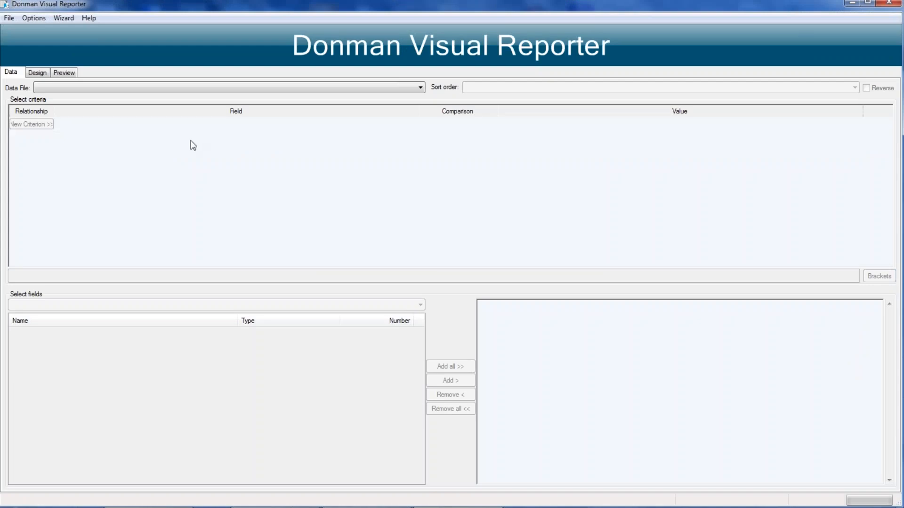
Step: Open the saved report webinar test.rpf, recreate its temporary index and accept the default donor type
{"action": "left_click", "coordinate": [9, 18]}
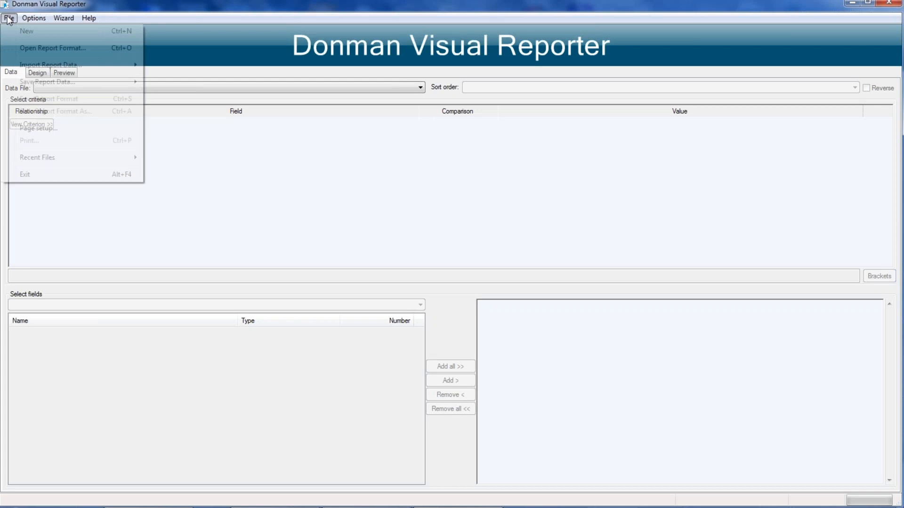
{"action": "left_click", "coordinate": [50, 47]}
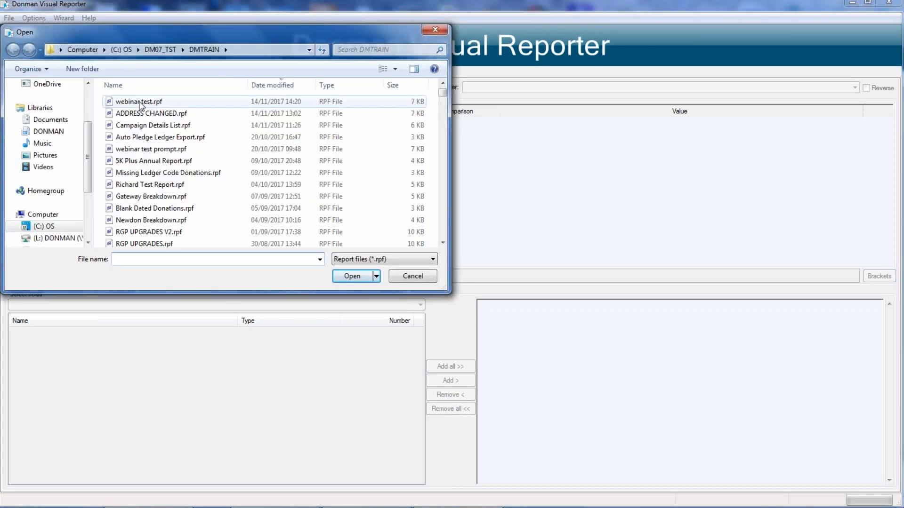
{"action": "left_click", "coordinate": [139, 101]}
{"action": "double_click", "coordinate": [140, 101]}
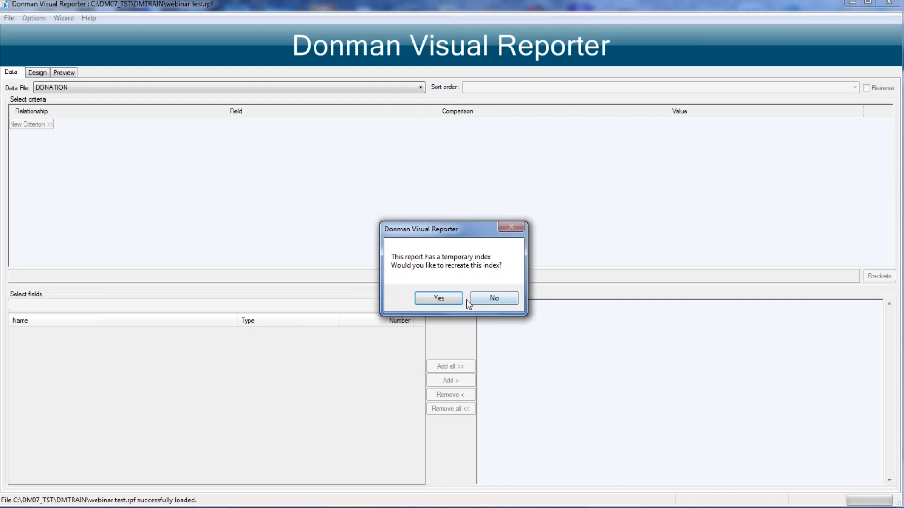
{"action": "left_click", "coordinate": [434, 297]}
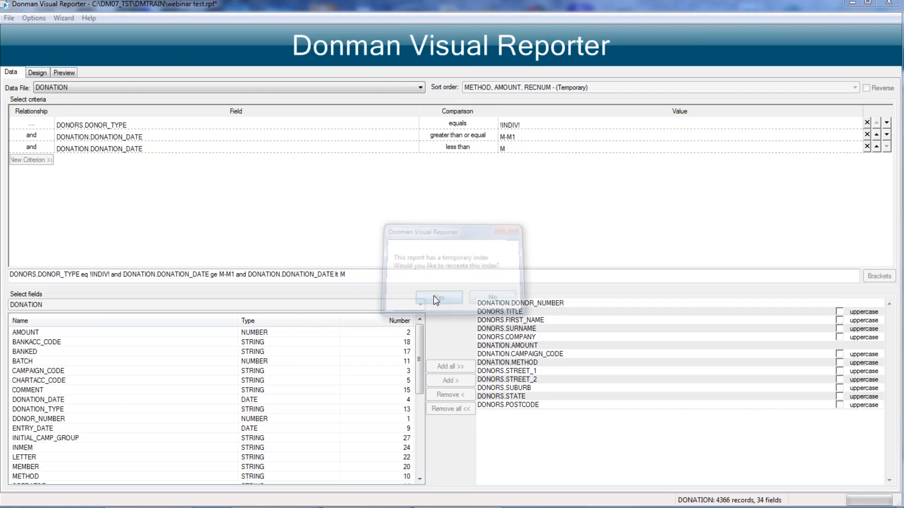
{"action": "key", "text": "Return"}
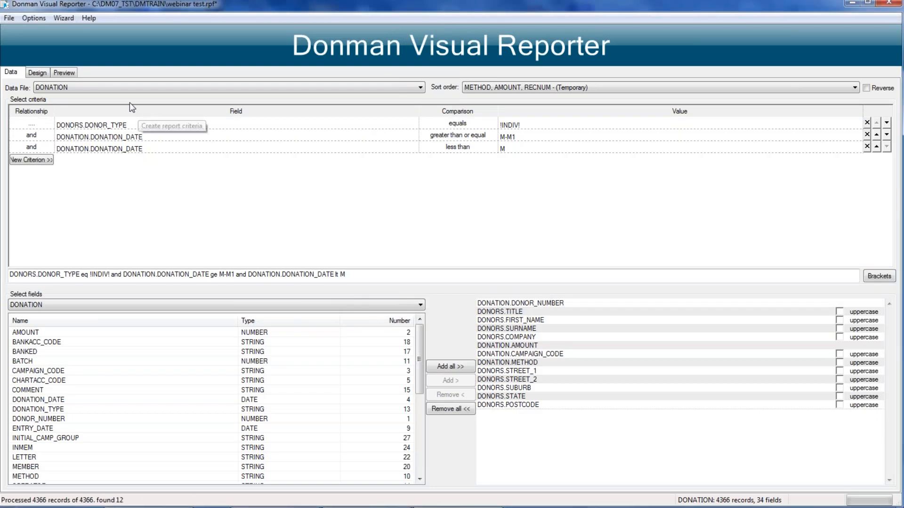
Step: Preview the report and move the column headings up to just below the report heading
{"action": "left_click", "coordinate": [64, 73]}
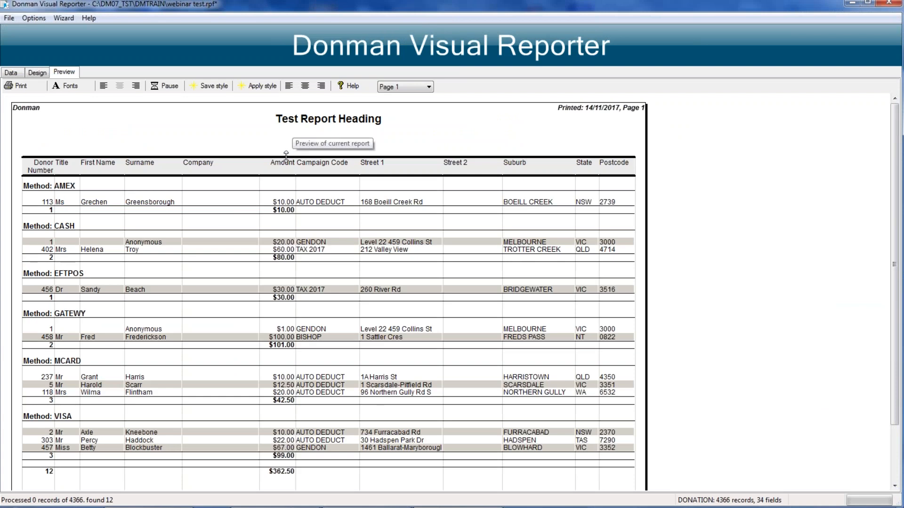
{"action": "left_click_drag", "start_coordinate": [285, 155], "coordinate": [286, 131]}
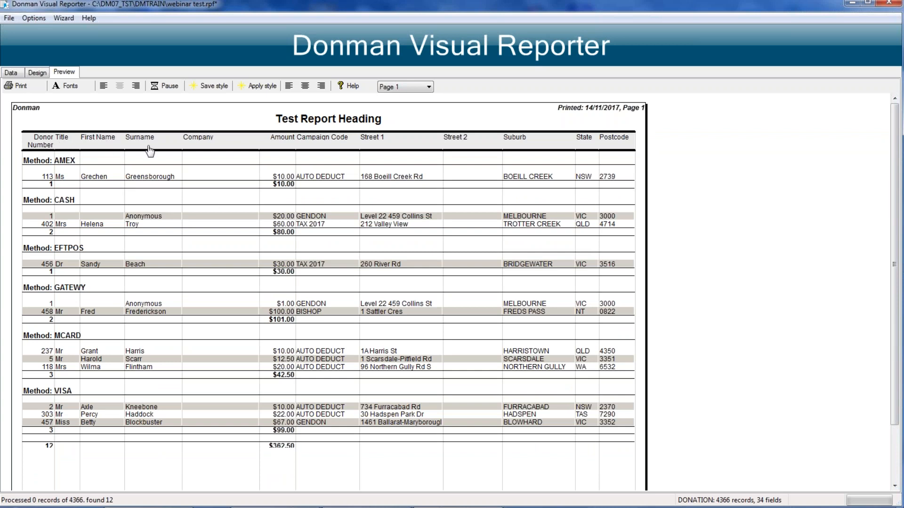
Step: Merge the Title, First Name and Surname columns into one column called Name and widen it to fit full names
{"action": "right_click", "coordinate": [65, 142]}
{"action": "mouse_move", "coordinate": [102, 145]}
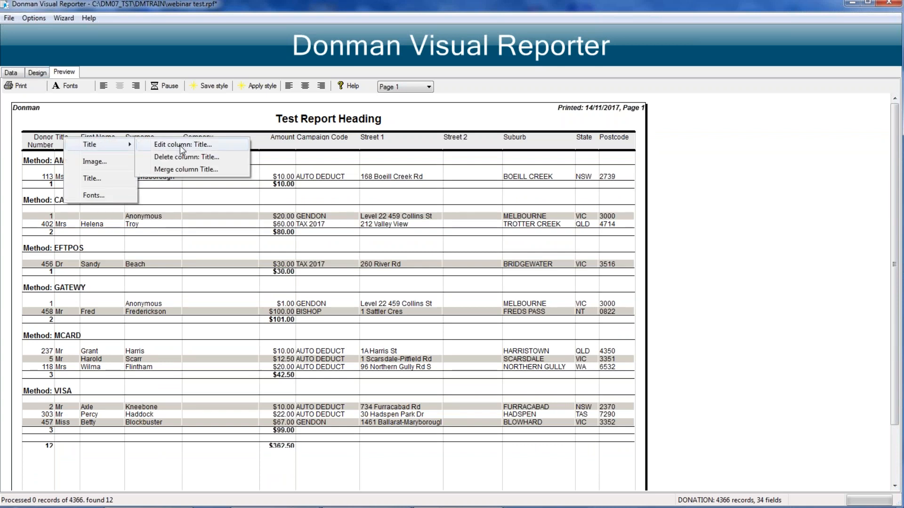
{"action": "left_click", "coordinate": [183, 169]}
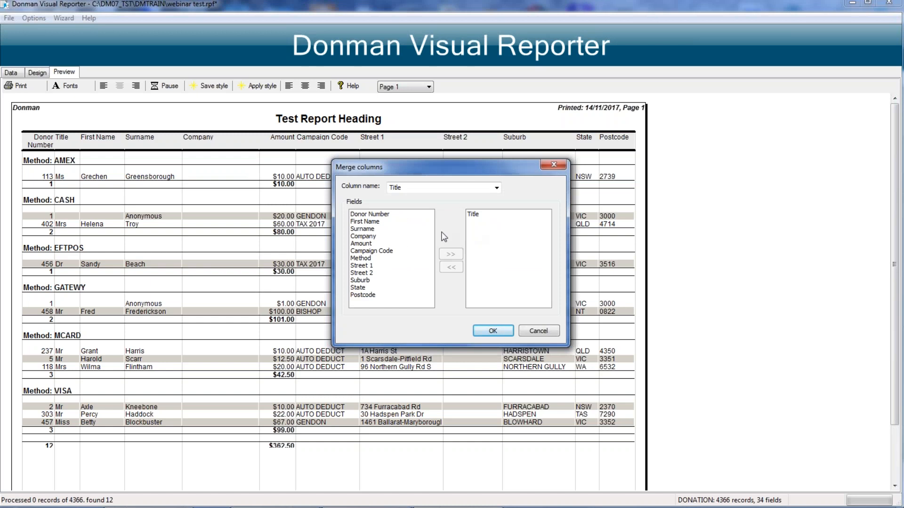
{"action": "double_click", "coordinate": [362, 224]}
{"action": "double_click", "coordinate": [360, 223]}
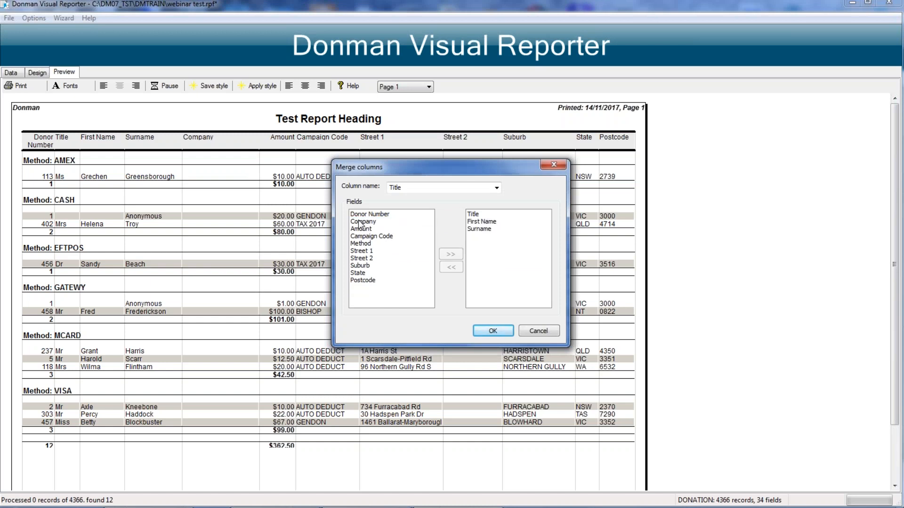
{"action": "left_click", "coordinate": [411, 188]}
{"action": "type", "text": "Name"}
{"action": "left_click", "coordinate": [492, 330]}
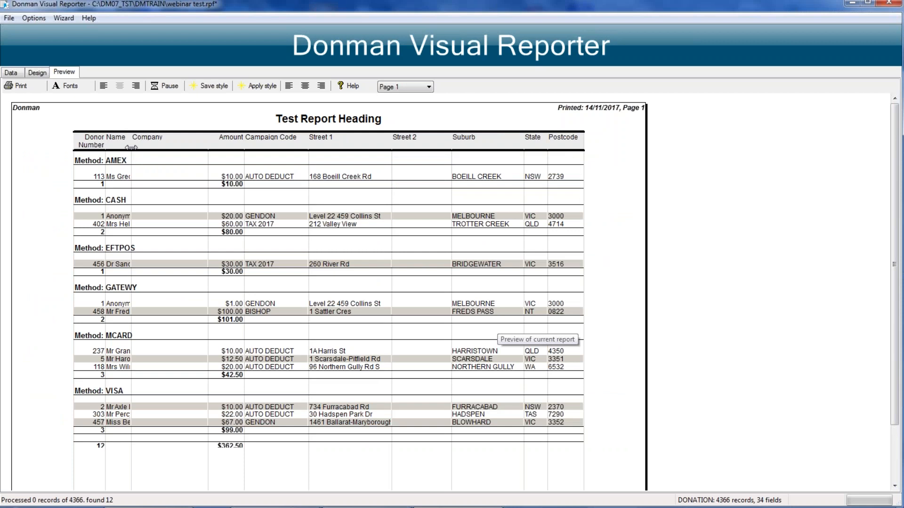
{"action": "left_click_drag", "start_coordinate": [131, 148], "coordinate": [188, 143]}
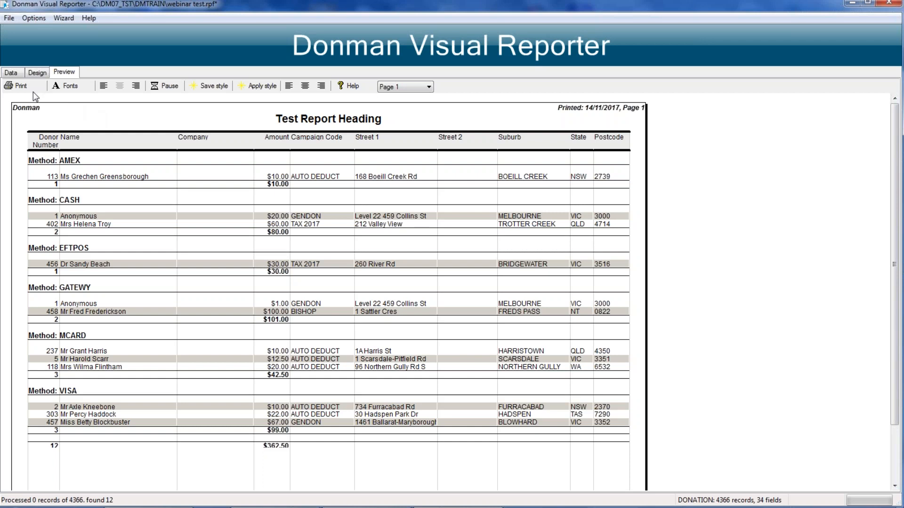
Step: Examine the available sort orders for the donation data and check the current record order in the preview
{"action": "left_click", "coordinate": [11, 73]}
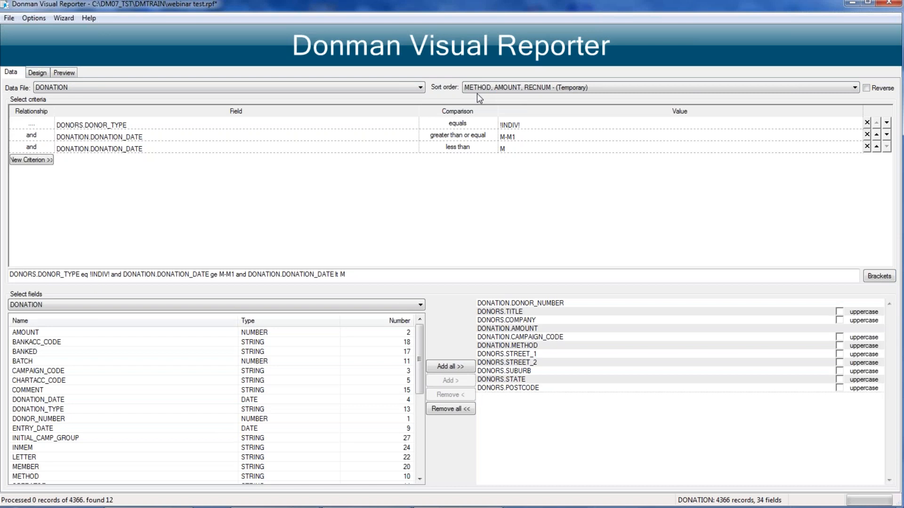
{"action": "left_click", "coordinate": [854, 88]}
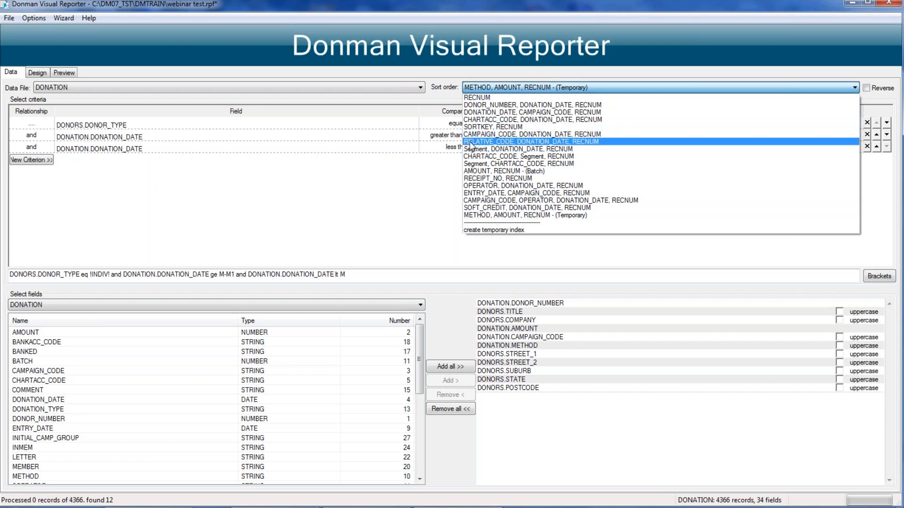
{"action": "left_click", "coordinate": [66, 73]}
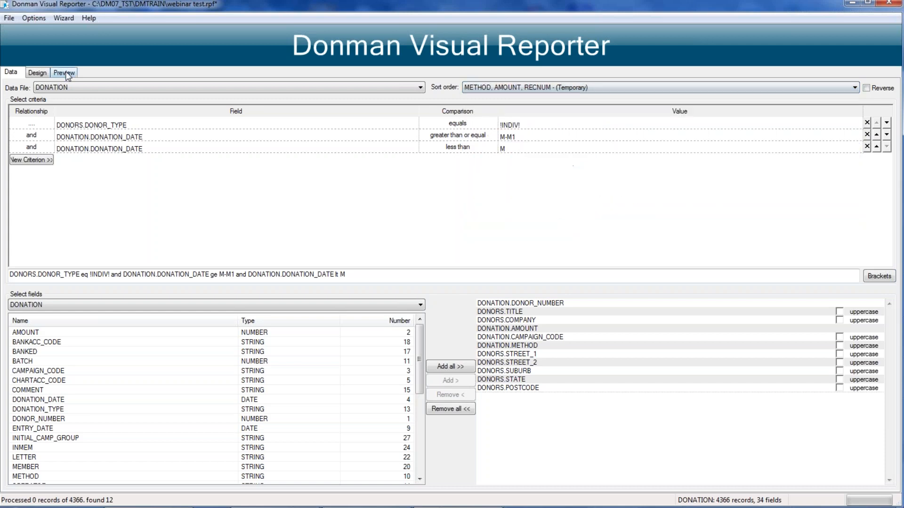
{"action": "left_click", "coordinate": [65, 73]}
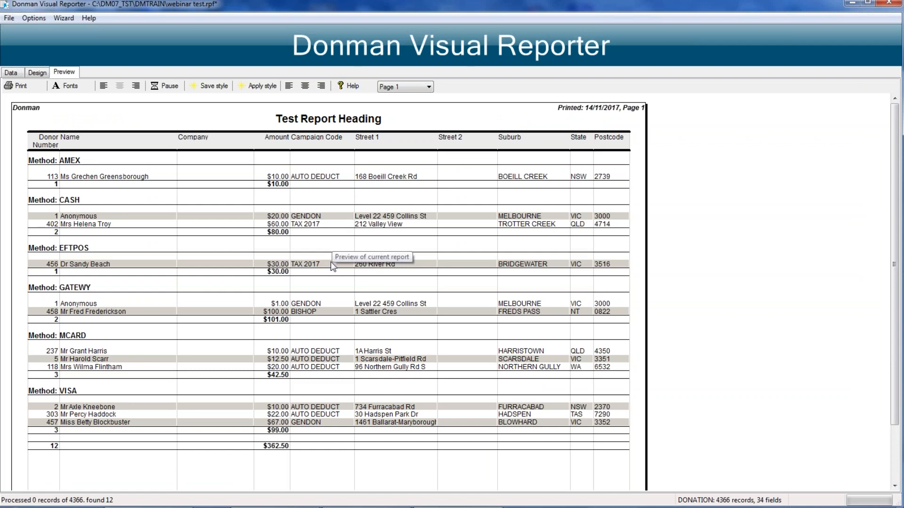
Step: Create a temporary index on METHOD, CAMPAIGN_CODE and DONATION_DATE as the sort order and preview the report
{"action": "left_click", "coordinate": [12, 74]}
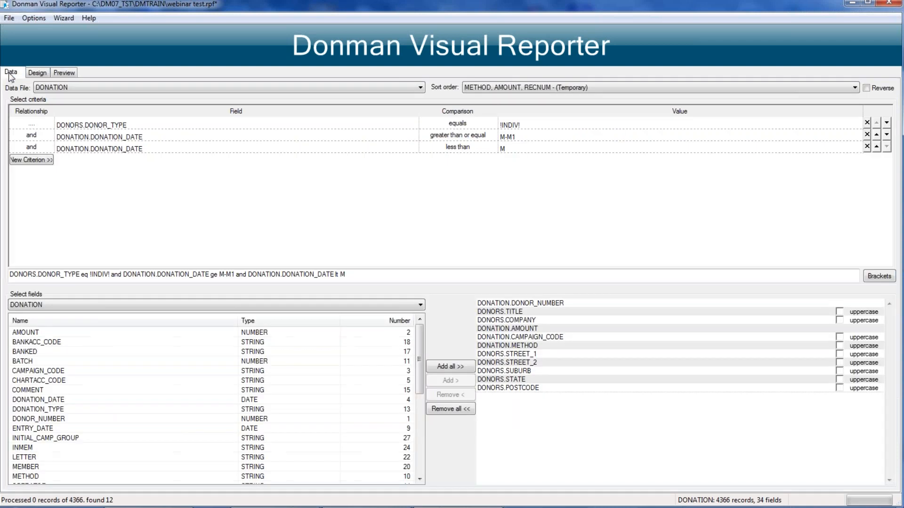
{"action": "left_click", "coordinate": [668, 89]}
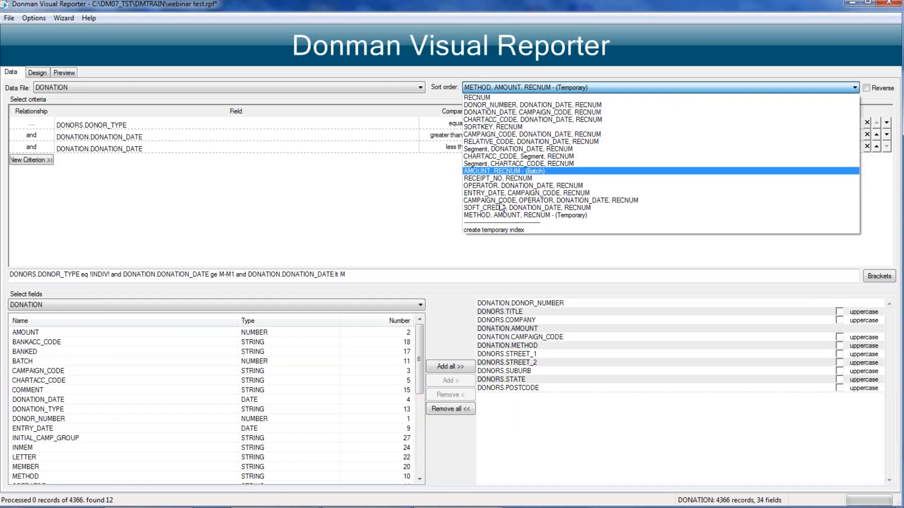
{"action": "left_click", "coordinate": [493, 229]}
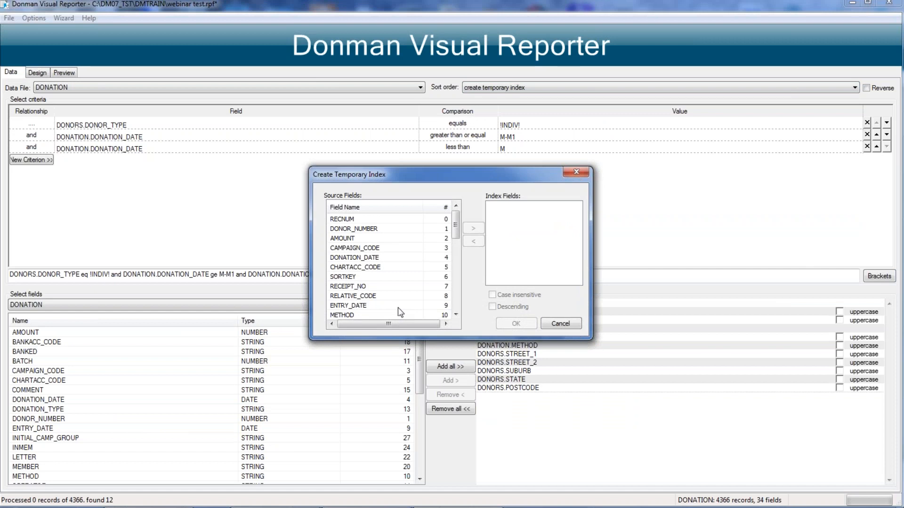
{"action": "left_click", "coordinate": [340, 313]}
{"action": "double_click", "coordinate": [340, 314]}
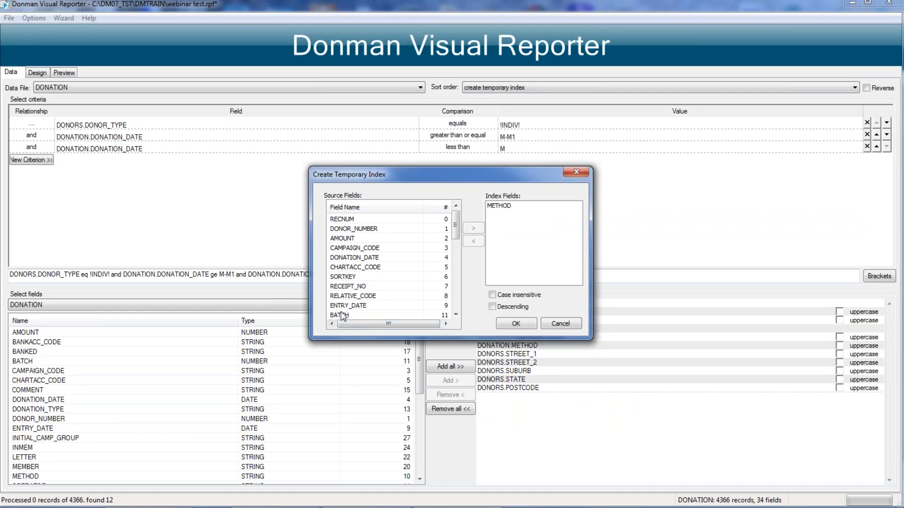
{"action": "double_click", "coordinate": [343, 248]}
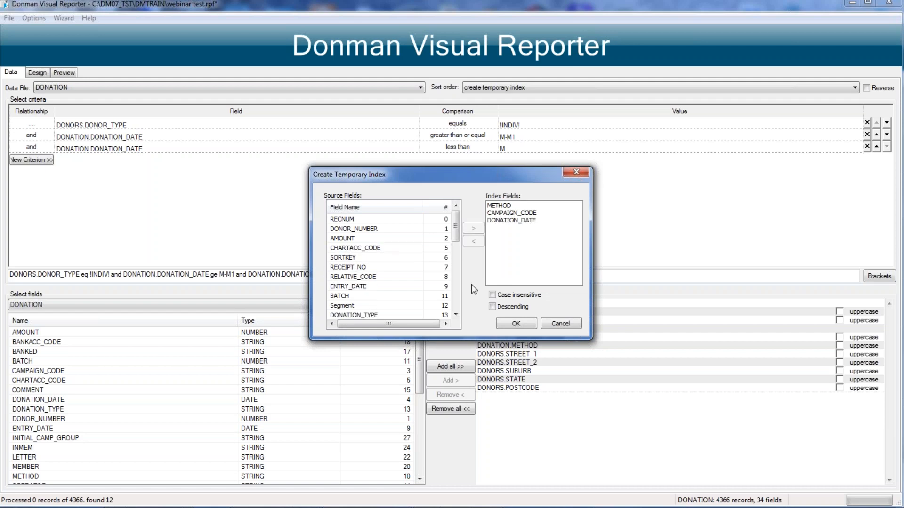
{"action": "left_click", "coordinate": [524, 323]}
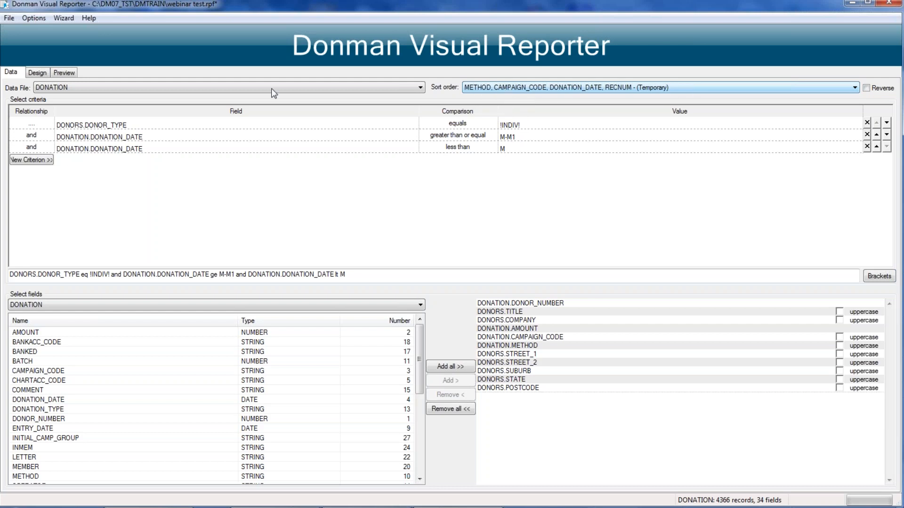
{"action": "left_click", "coordinate": [69, 72]}
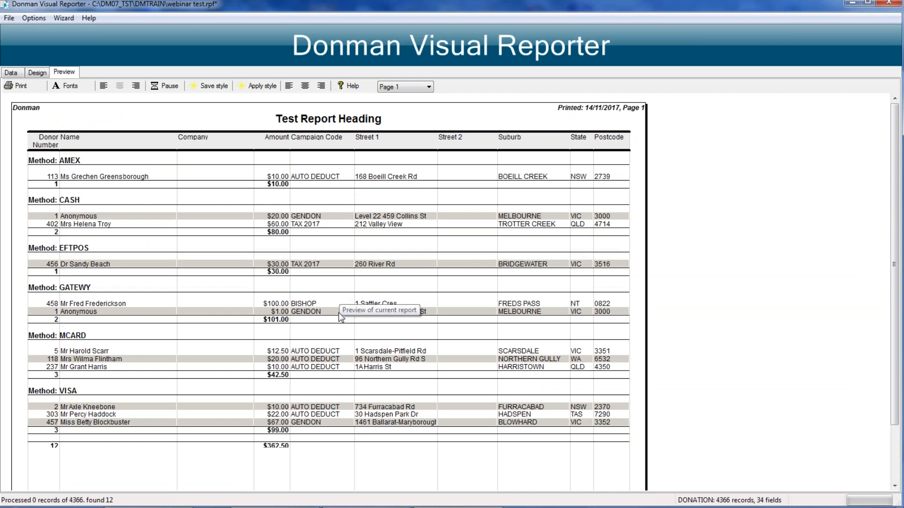
Step: Group the report on the Campaign Code column as well and check both pages of the preview
{"action": "scroll", "coordinate": [338, 311], "scroll_direction": "down", "scroll_amount": 2}
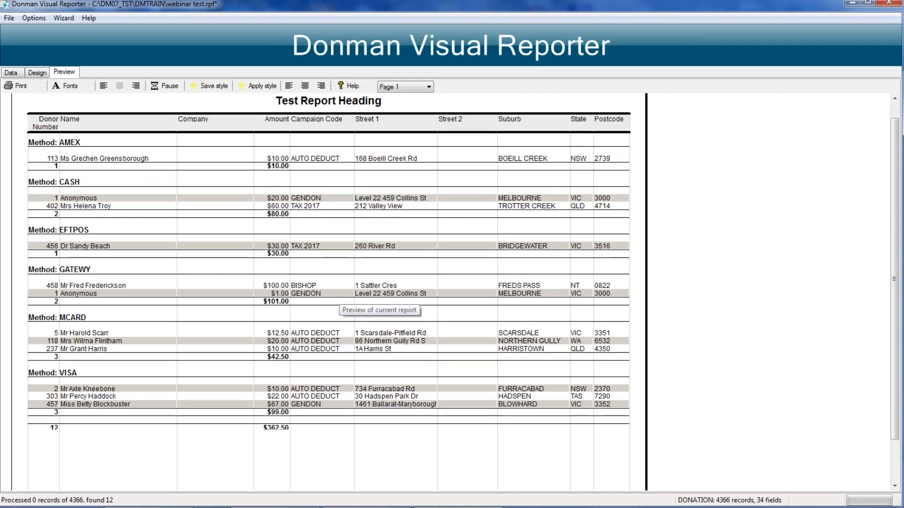
{"action": "scroll", "coordinate": [338, 301], "scroll_direction": "down", "scroll_amount": 2}
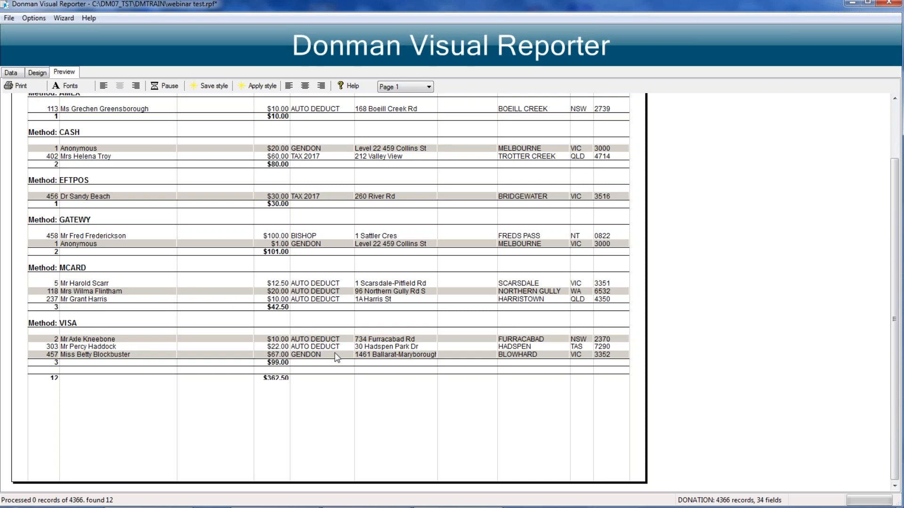
{"action": "left_click", "coordinate": [38, 73]}
{"action": "left_click", "coordinate": [114, 112]}
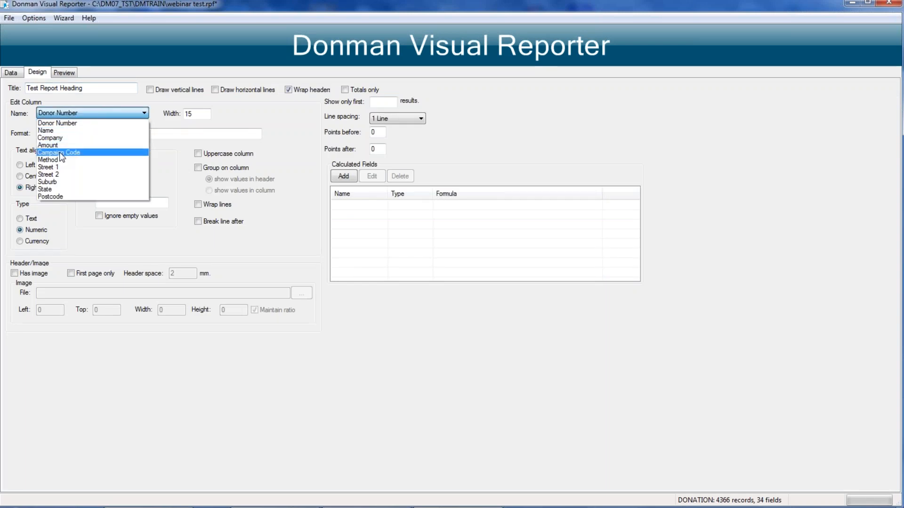
{"action": "left_click", "coordinate": [64, 152]}
{"action": "left_click", "coordinate": [196, 168]}
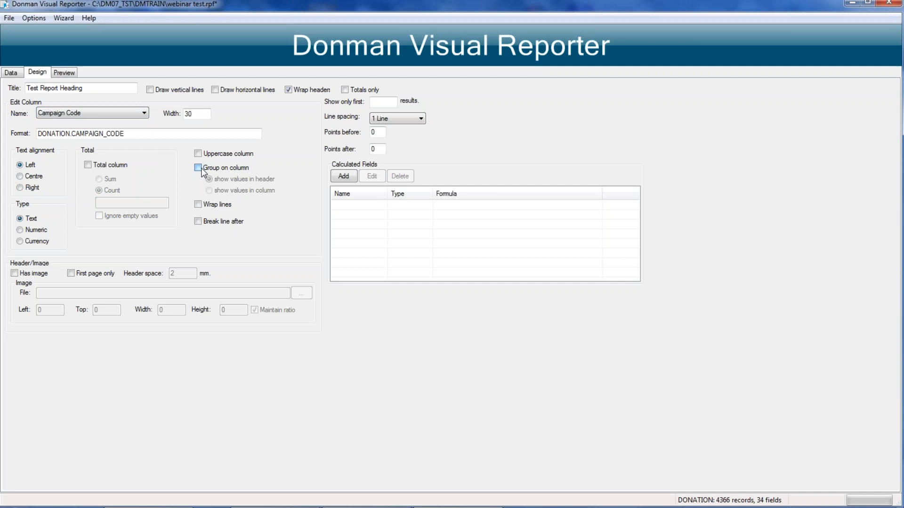
{"action": "left_click", "coordinate": [67, 75]}
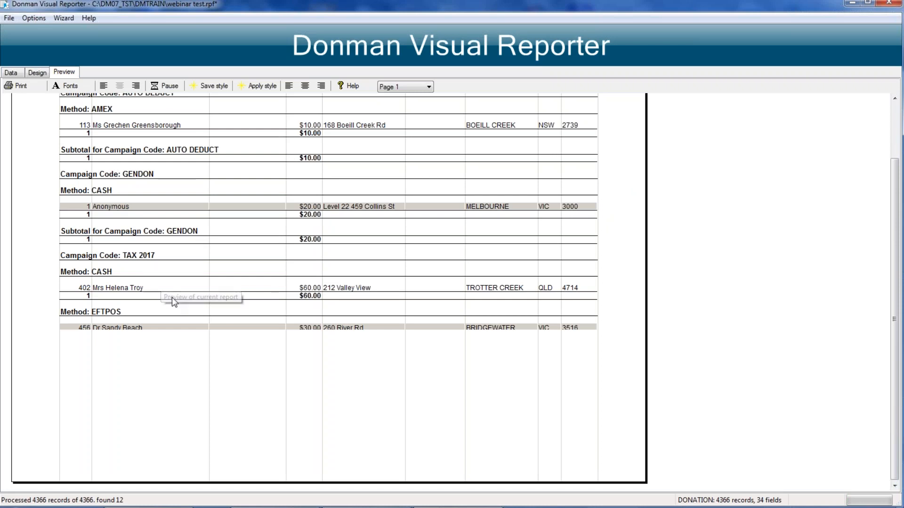
{"action": "left_click", "coordinate": [414, 87]}
{"action": "left_click", "coordinate": [398, 103]}
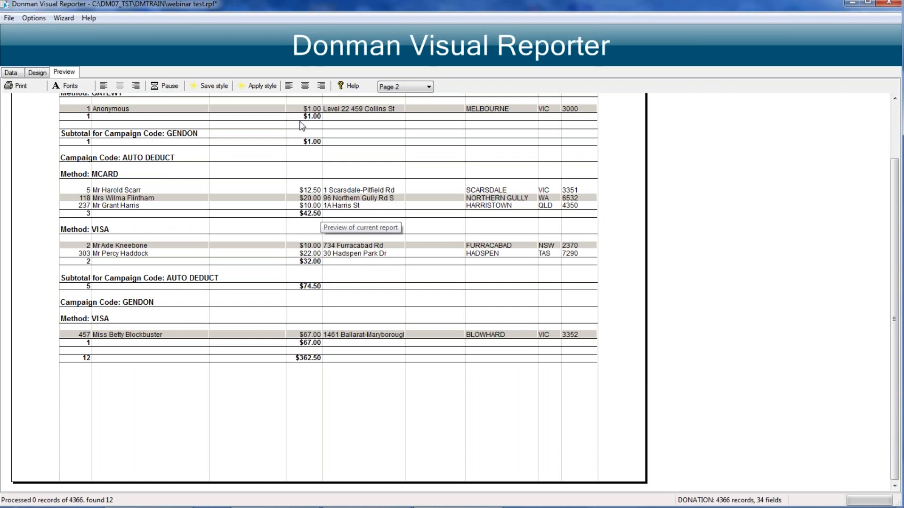
{"action": "scroll", "coordinate": [239, 174], "scroll_direction": "up", "scroll_amount": 2}
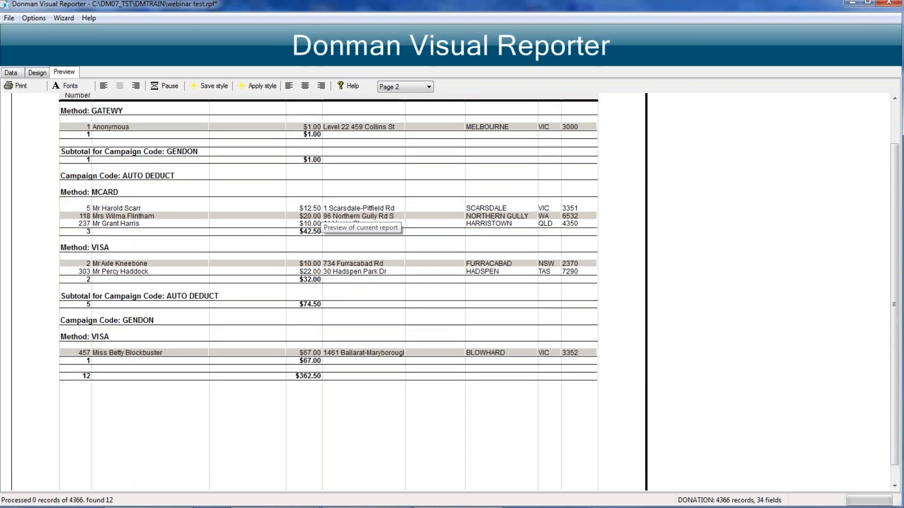
{"action": "scroll", "coordinate": [330, 273], "scroll_direction": "up", "scroll_amount": 1}
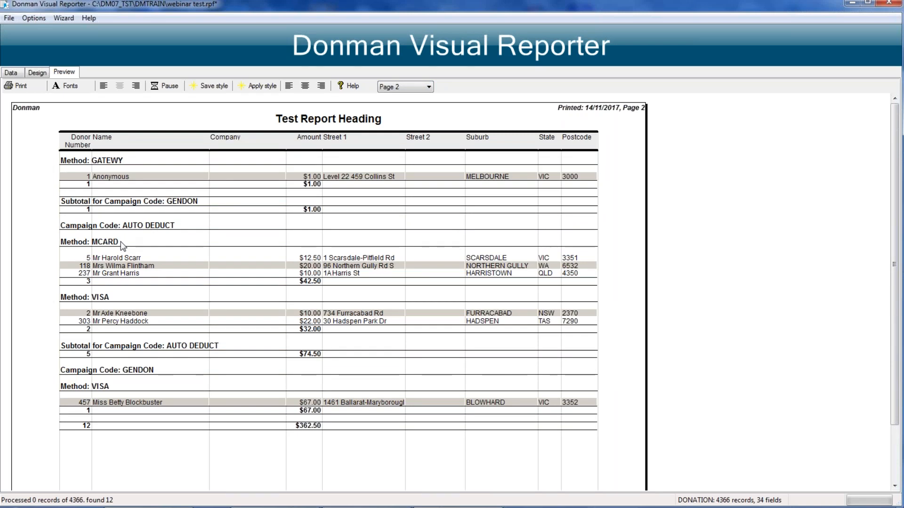
Step: Change the sort order to DONATION_DATE, CAMPAIGN_CODE, RECNUM and check both pages of the report preview
{"action": "left_click", "coordinate": [11, 74]}
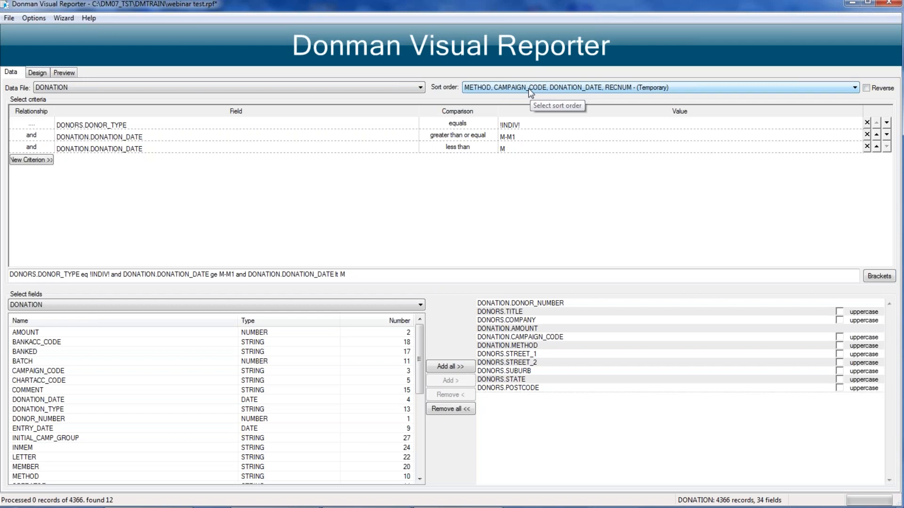
{"action": "left_click", "coordinate": [854, 88]}
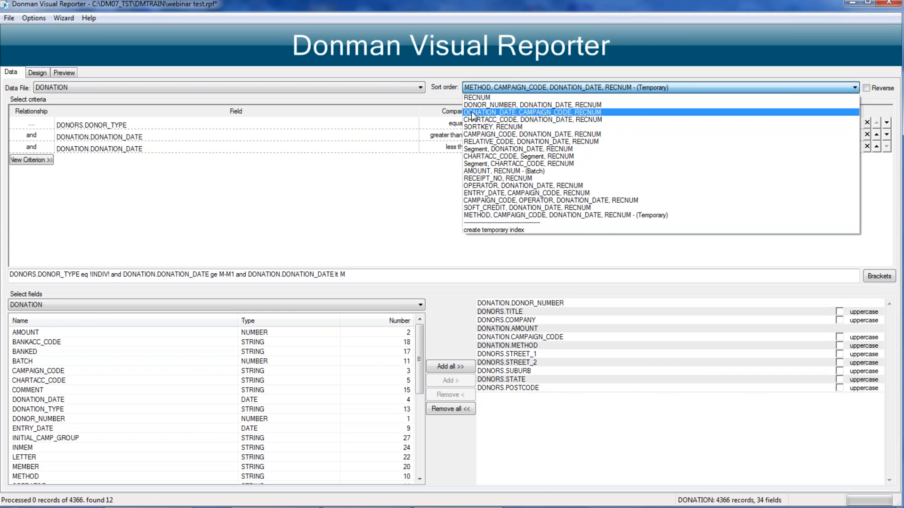
{"action": "left_click", "coordinate": [473, 114]}
{"action": "left_click", "coordinate": [72, 74]}
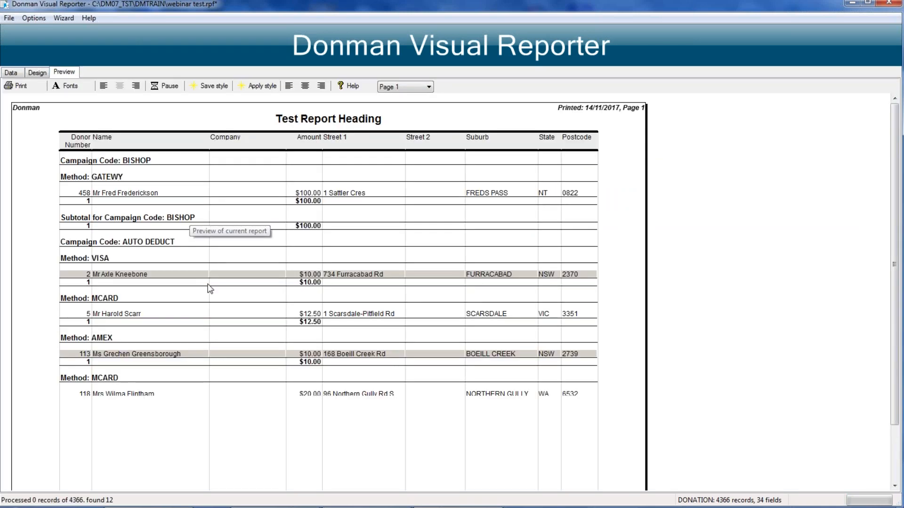
{"action": "scroll", "coordinate": [230, 274], "scroll_direction": "down", "scroll_amount": 1}
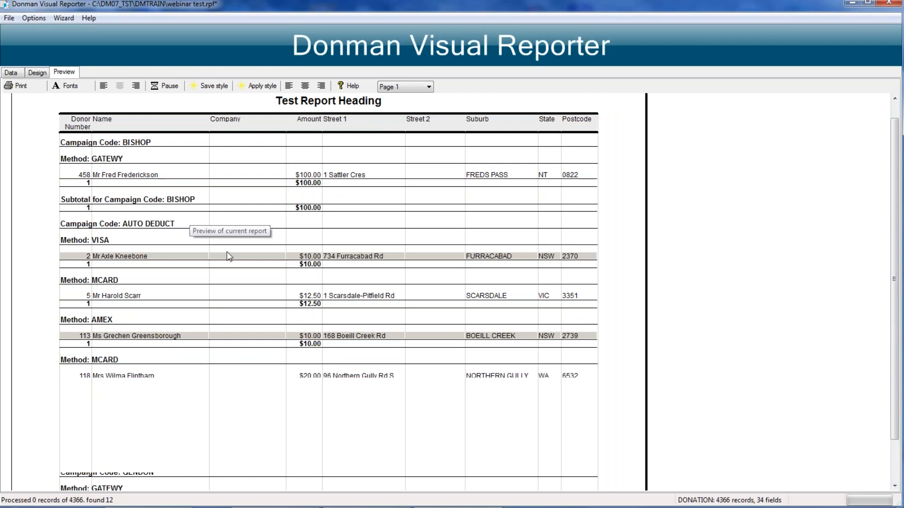
{"action": "scroll", "coordinate": [229, 257], "scroll_direction": "down", "scroll_amount": 2}
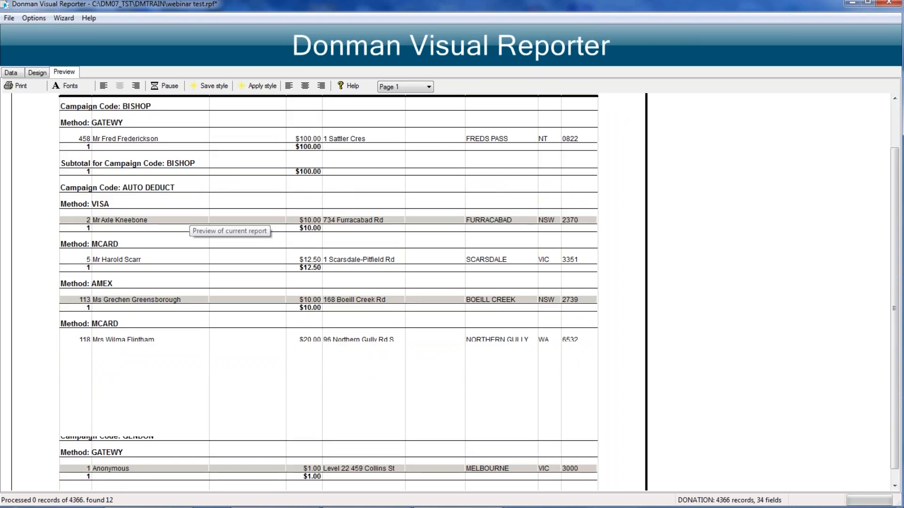
{"action": "scroll", "coordinate": [188, 236], "scroll_direction": "down", "scroll_amount": 1}
{"action": "left_click", "coordinate": [405, 87]}
{"action": "left_click", "coordinate": [398, 104]}
{"action": "scroll", "coordinate": [310, 256], "scroll_direction": "up", "scroll_amount": 1}
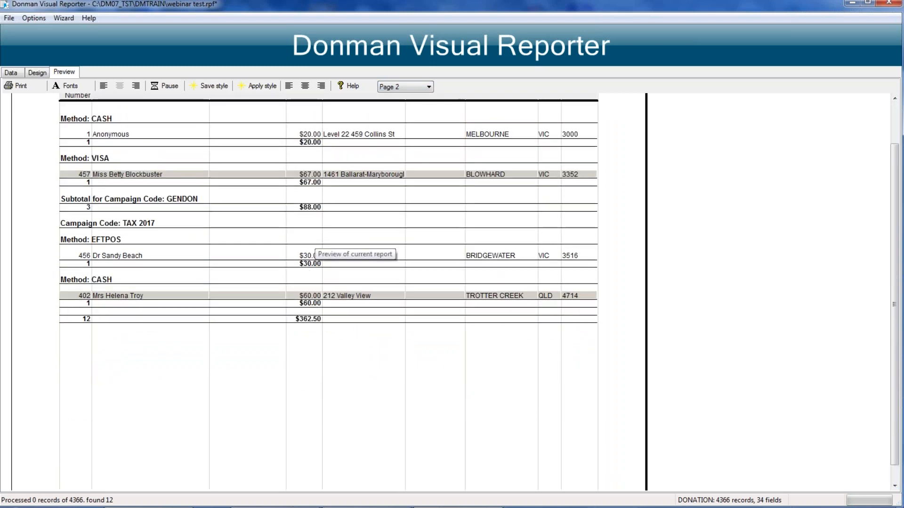
{"action": "scroll", "coordinate": [233, 230], "scroll_direction": "up", "scroll_amount": 2}
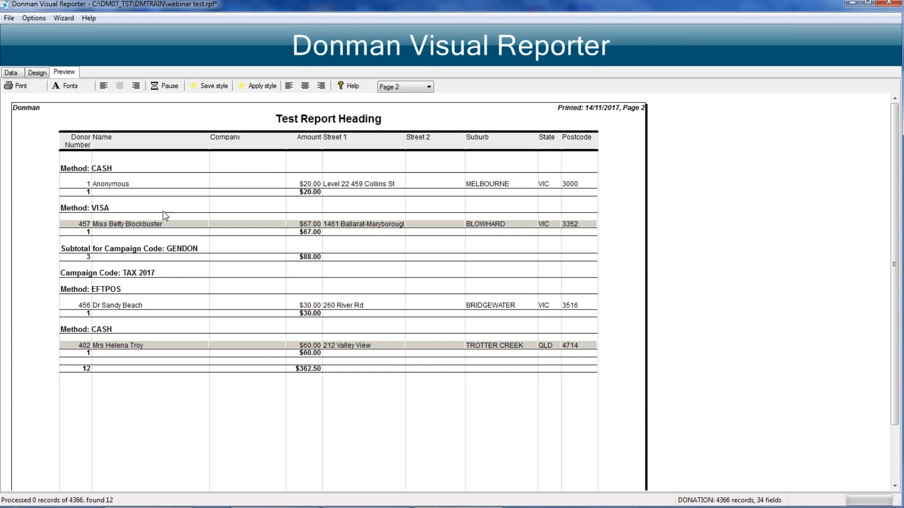
Step: Turn off grouping on the Campaign Code and Method columns and preview the ungrouped report
{"action": "left_click", "coordinate": [38, 74]}
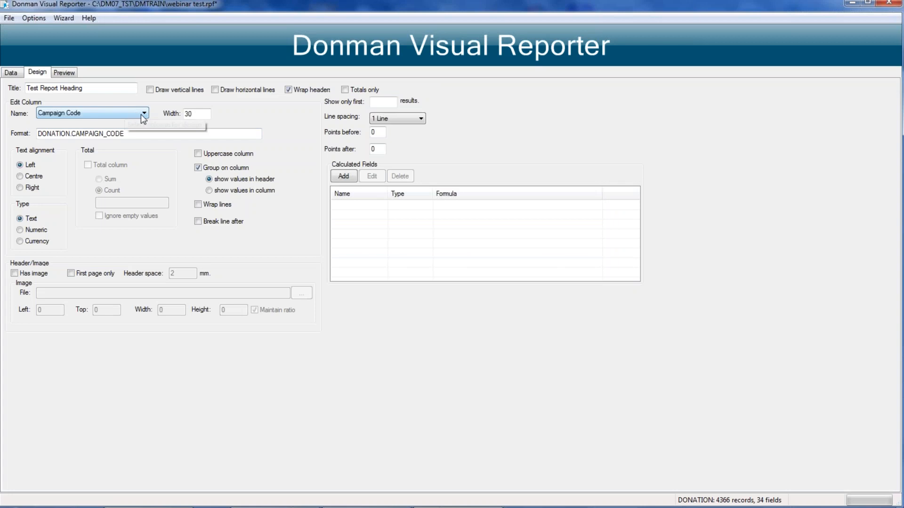
{"action": "left_click", "coordinate": [196, 168]}
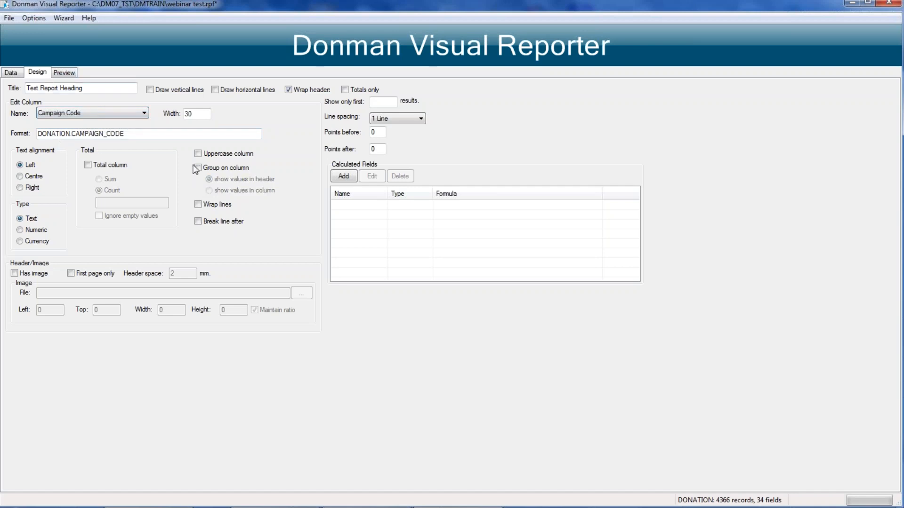
{"action": "left_click", "coordinate": [91, 114]}
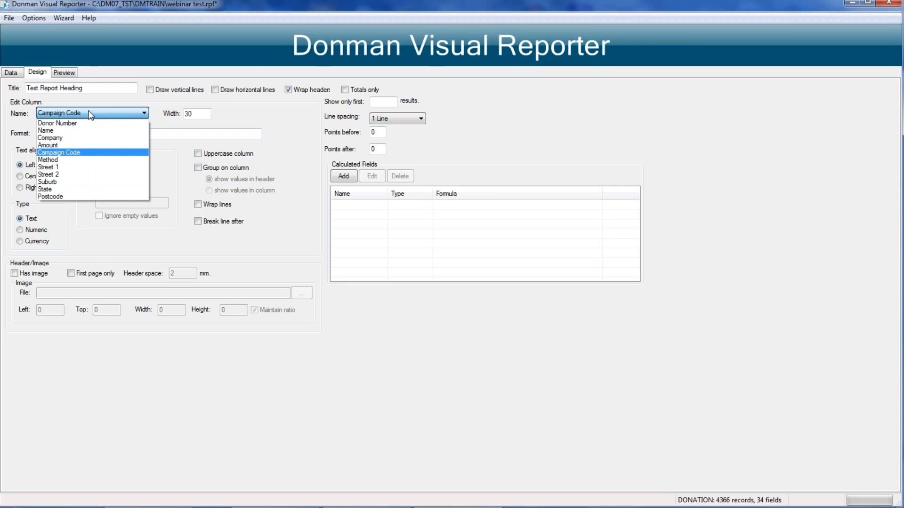
{"action": "left_click", "coordinate": [59, 160]}
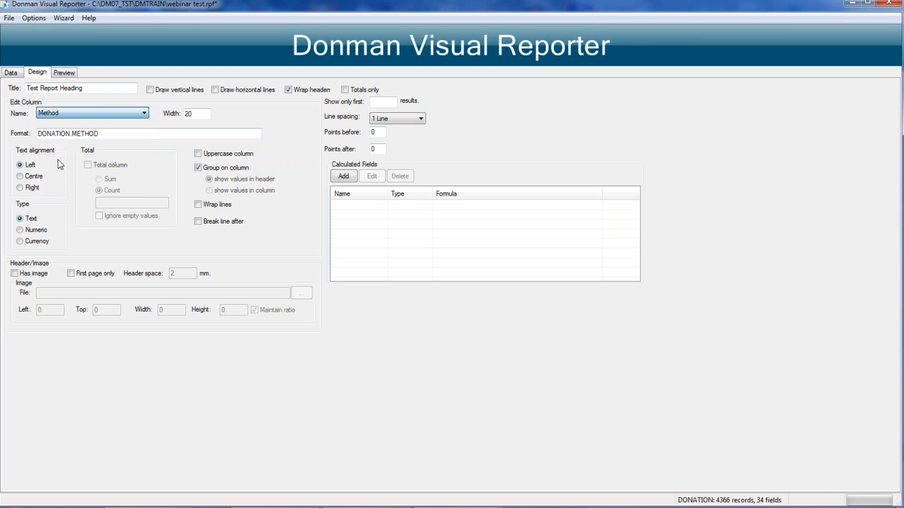
{"action": "left_click", "coordinate": [70, 74]}
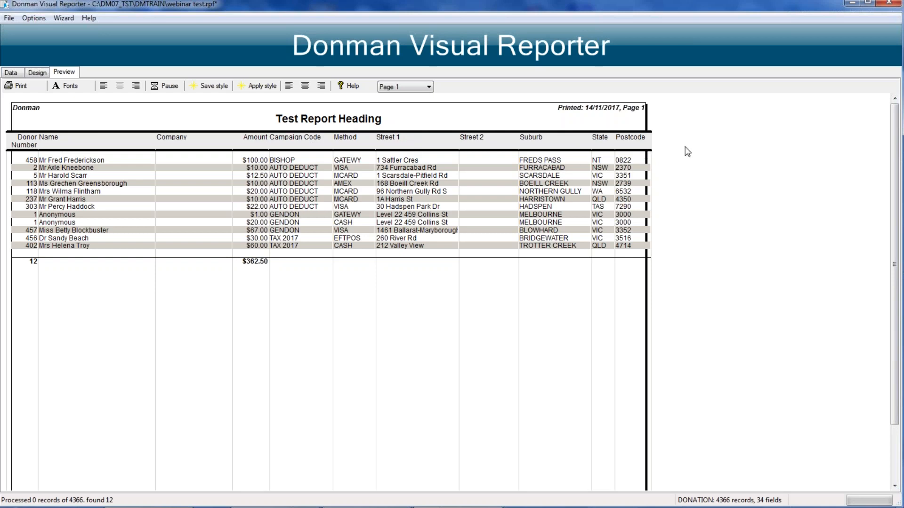
Step: Merge the Street 1, Street 2, Suburb, State and Postcode columns into one column called Address and widen it to fit full addresses
{"action": "right_click", "coordinate": [400, 141]}
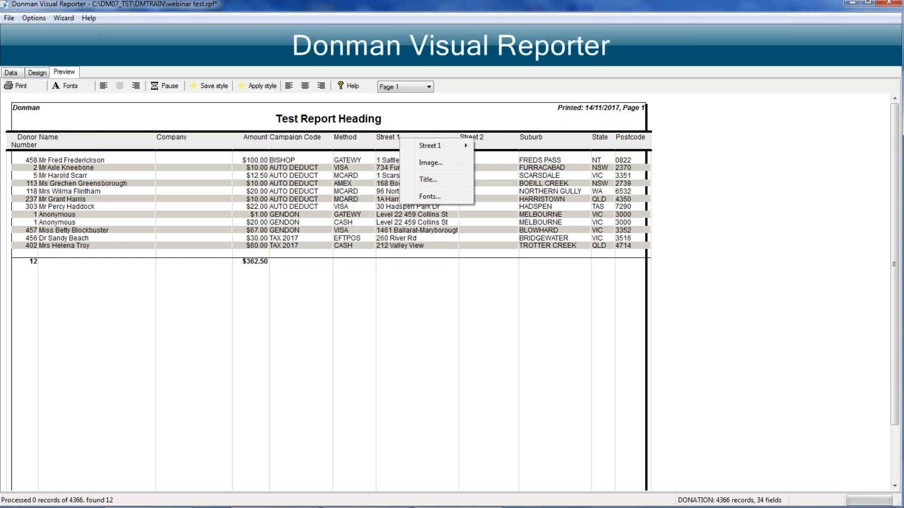
{"action": "mouse_move", "coordinate": [413, 148]}
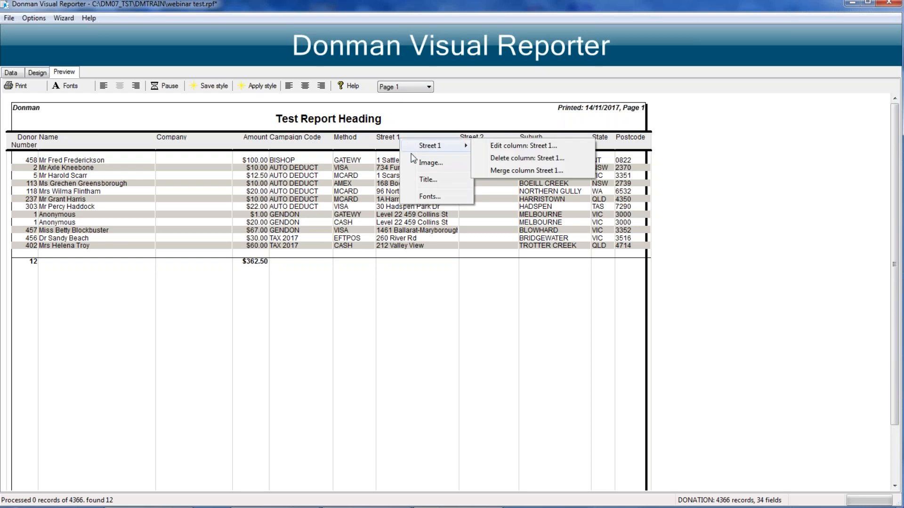
{"action": "left_click", "coordinate": [526, 170]}
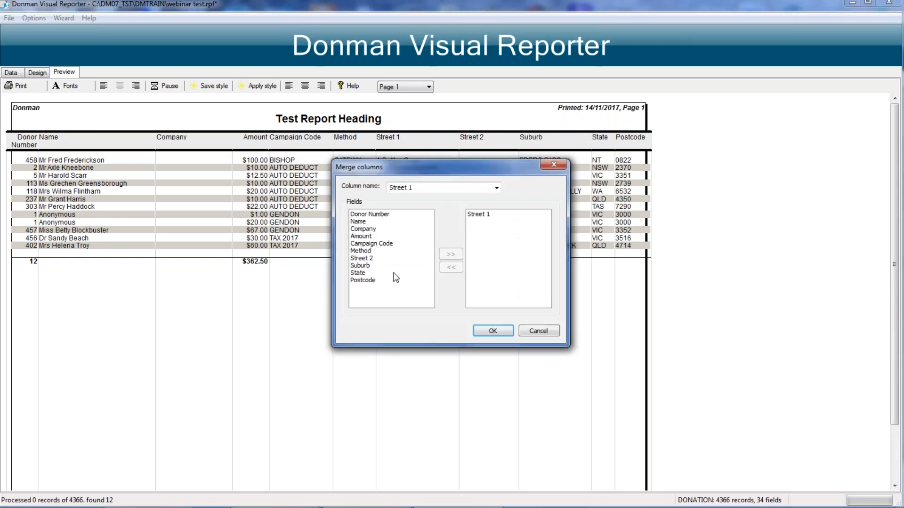
{"action": "left_click", "coordinate": [363, 259]}
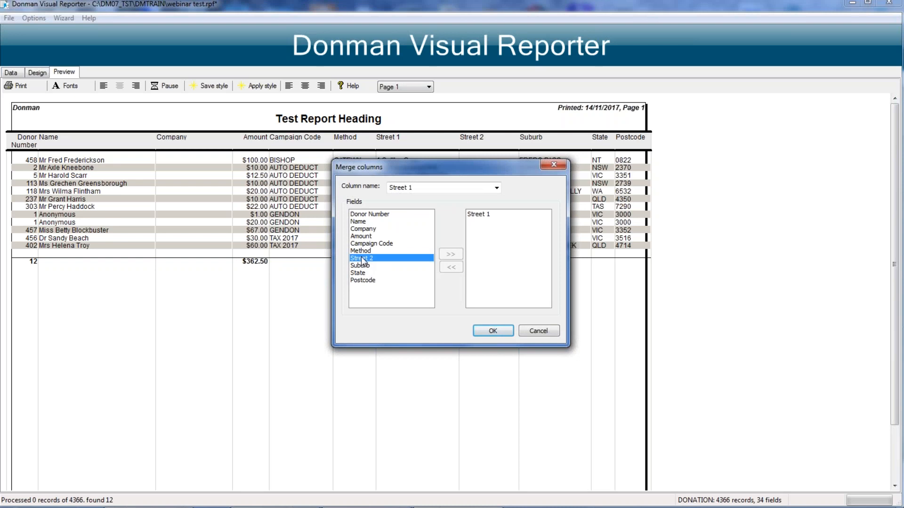
{"action": "double_click", "coordinate": [363, 259]}
{"action": "double_click", "coordinate": [361, 259]}
{"action": "double_click", "coordinate": [360, 258]}
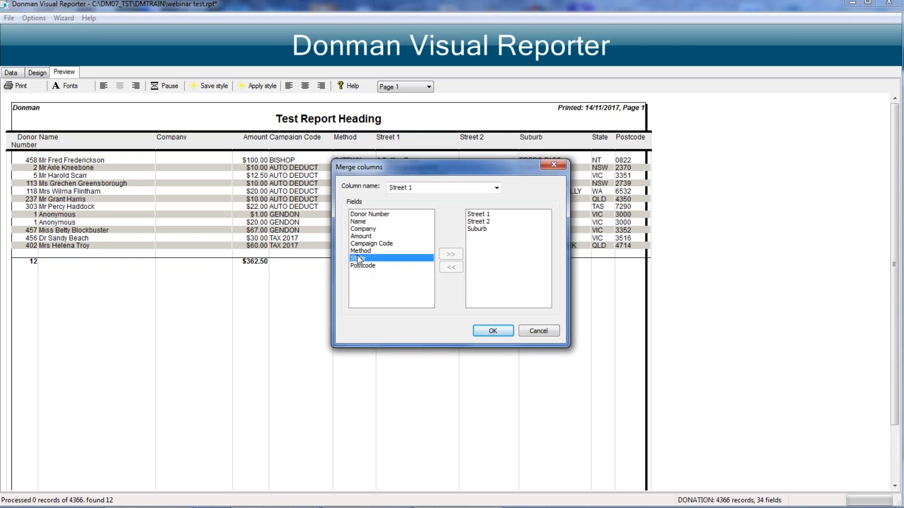
{"action": "double_click", "coordinate": [359, 257]}
{"action": "left_click", "coordinate": [419, 188]}
{"action": "type", "text": "Address"}
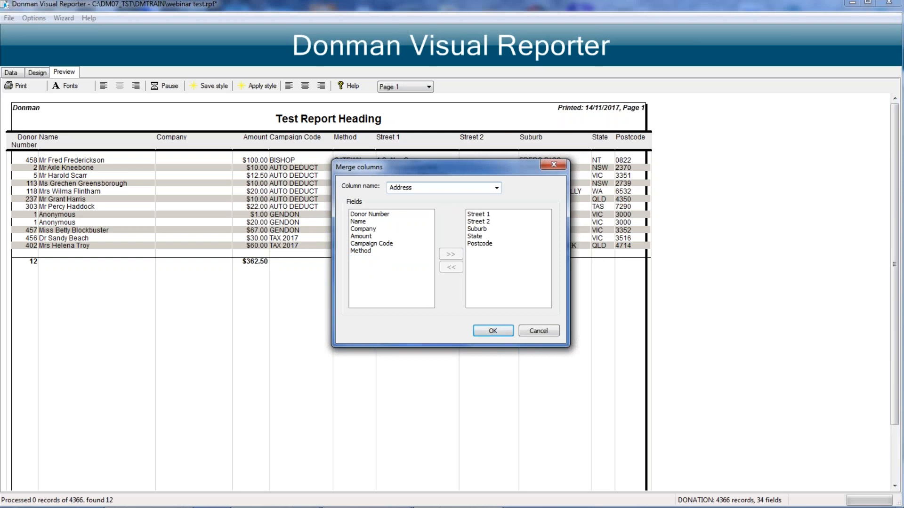
{"action": "left_click", "coordinate": [490, 331]}
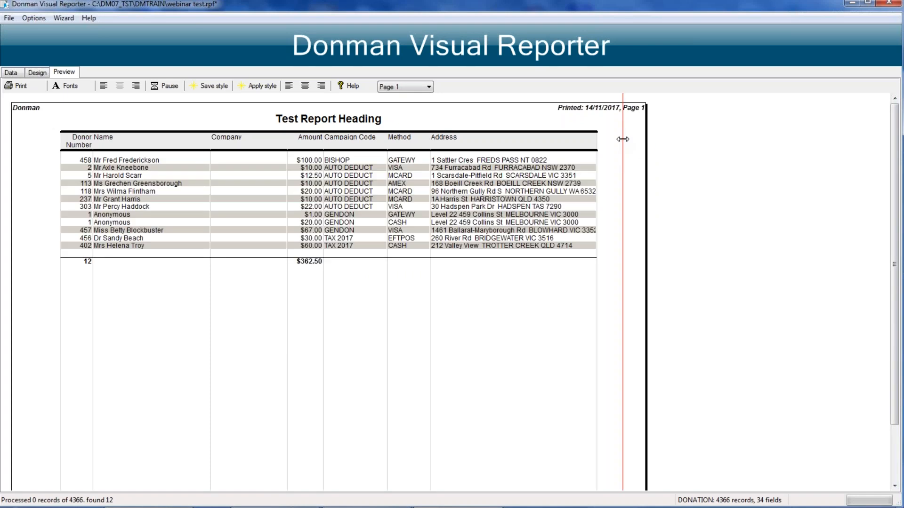
{"action": "left_click_drag", "start_coordinate": [623, 139], "coordinate": [622, 140]}
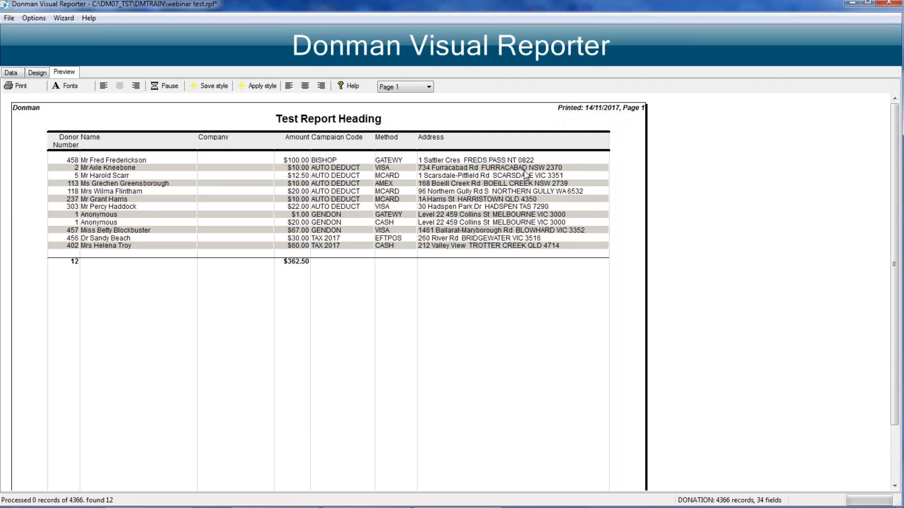
Step: Unmerge the columns in Address so the address parts are separate columns again
{"action": "right_click", "coordinate": [459, 143]}
{"action": "mouse_move", "coordinate": [522, 148]}
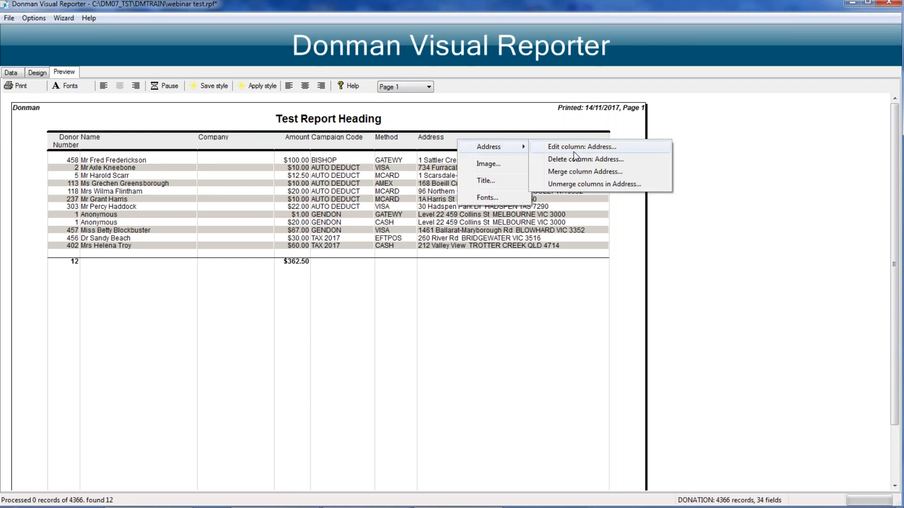
{"action": "left_click", "coordinate": [570, 186]}
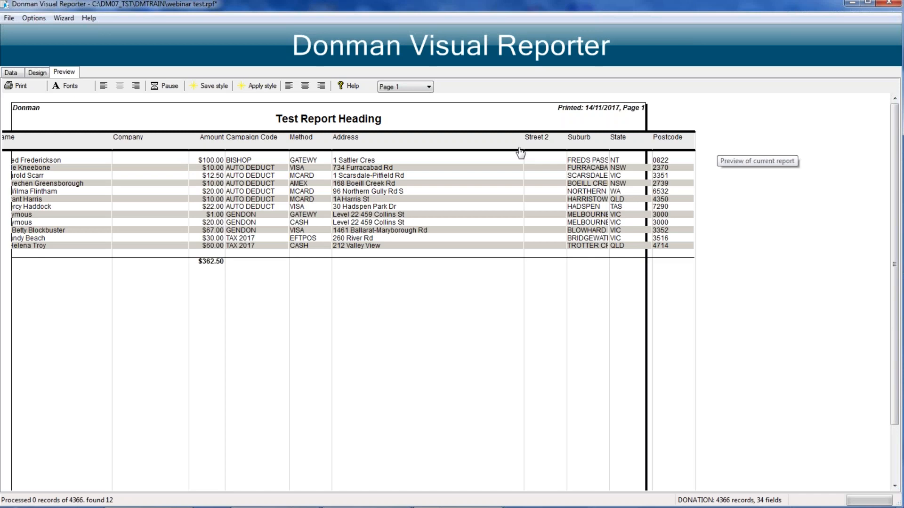
Step: Narrow the Address, State and Postcode columns to fit the page width, keeping the Postcode heading on one line
{"action": "left_click_drag", "start_coordinate": [524, 143], "coordinate": [438, 139]}
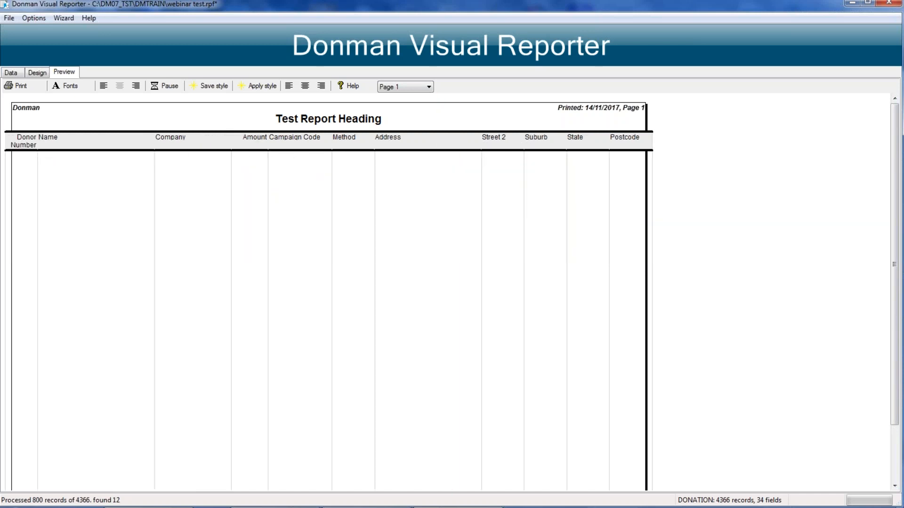
{"action": "left_click_drag", "start_coordinate": [652, 145], "coordinate": [600, 140]}
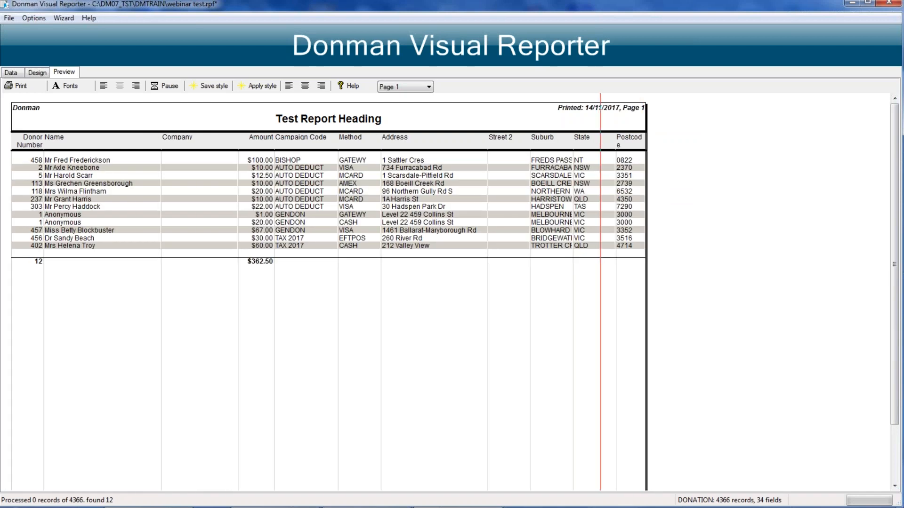
{"action": "left_click_drag", "start_coordinate": [600, 140], "coordinate": [600, 140]}
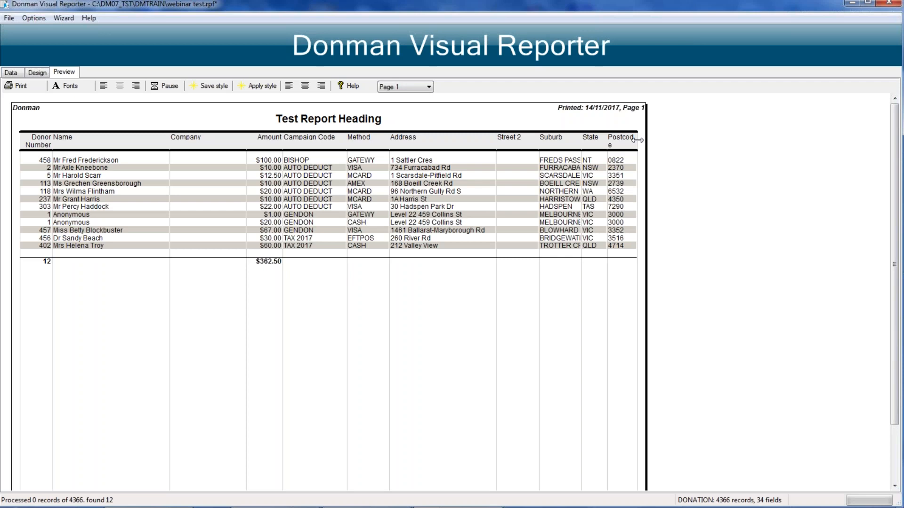
{"action": "left_click_drag", "start_coordinate": [637, 140], "coordinate": [642, 140]}
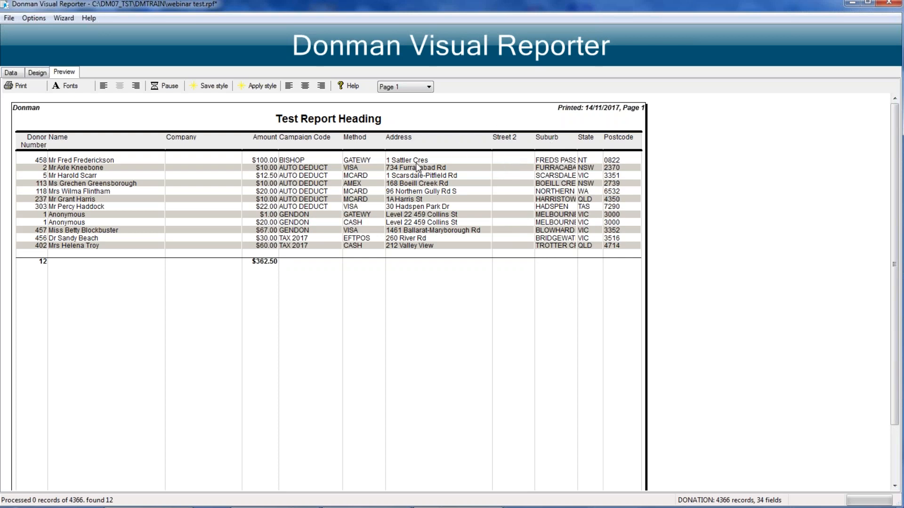
Step: Exit the reporter from the webinar test report, discarding the unsaved changes
{"action": "left_click", "coordinate": [10, 73]}
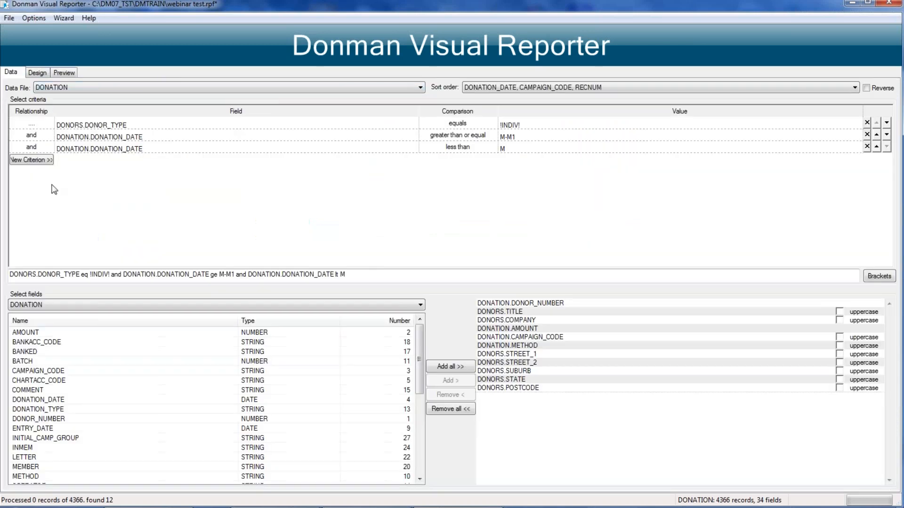
{"action": "left_click", "coordinate": [8, 18]}
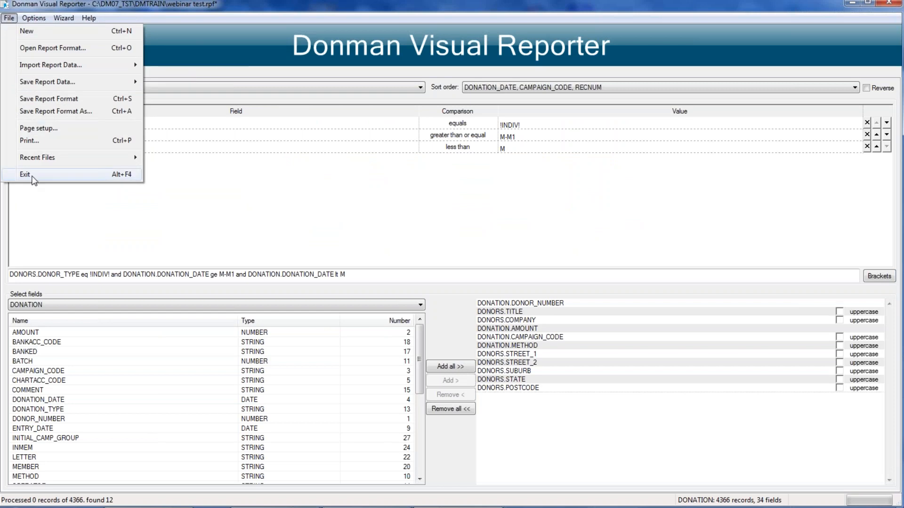
{"action": "left_click", "coordinate": [32, 177]}
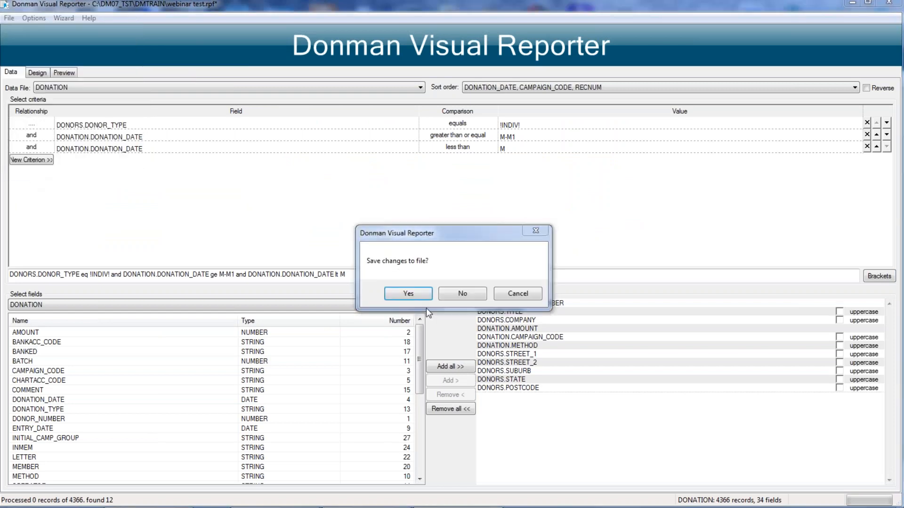
{"action": "left_click", "coordinate": [460, 295]}
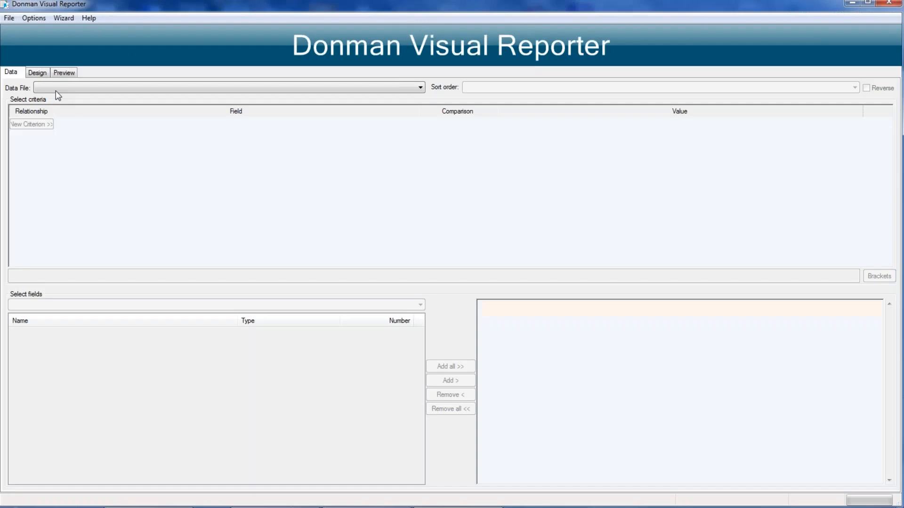
Step: Browse the data files, base a new report on DONATION, and open the list of files available for field selection
{"action": "left_click", "coordinate": [52, 87]}
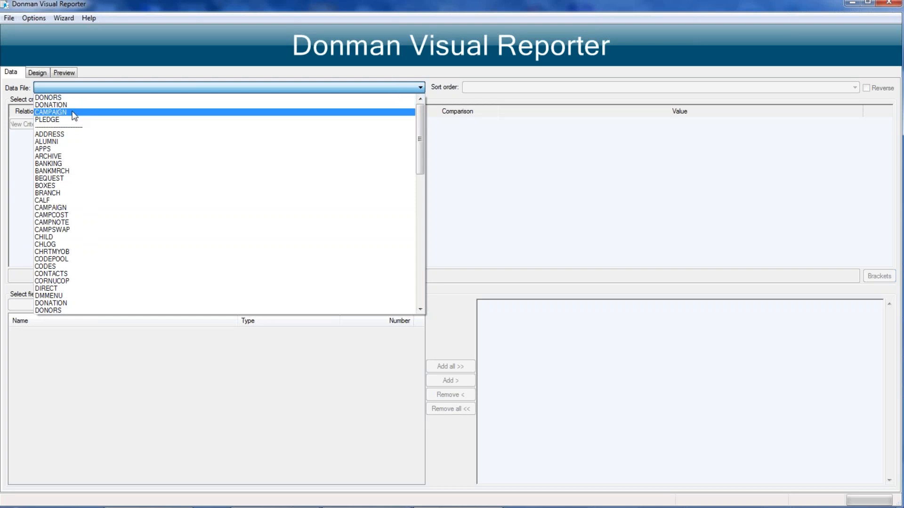
{"action": "scroll", "coordinate": [81, 163], "scroll_direction": "down", "scroll_amount": 1}
{"action": "scroll", "coordinate": [81, 164], "scroll_direction": "down", "scroll_amount": 17}
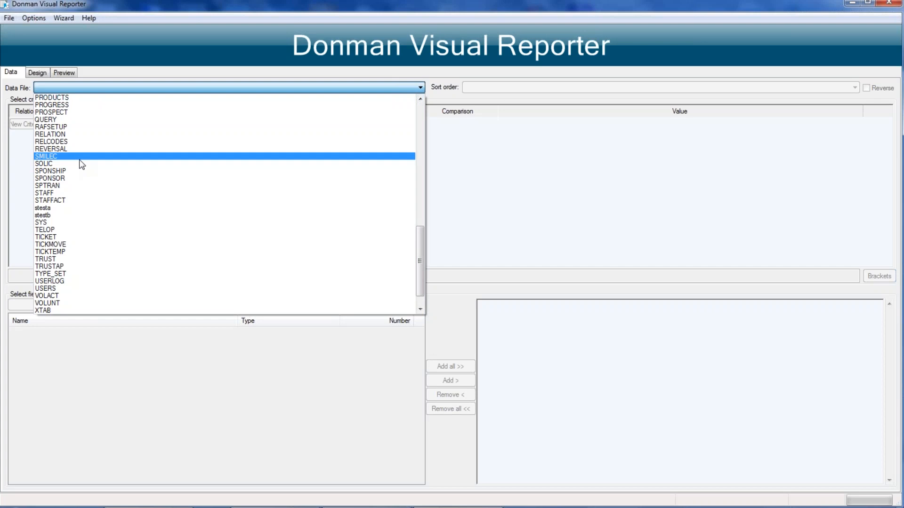
{"action": "scroll", "coordinate": [81, 163], "scroll_direction": "up", "scroll_amount": 2}
{"action": "scroll", "coordinate": [83, 163], "scroll_direction": "up", "scroll_amount": 1}
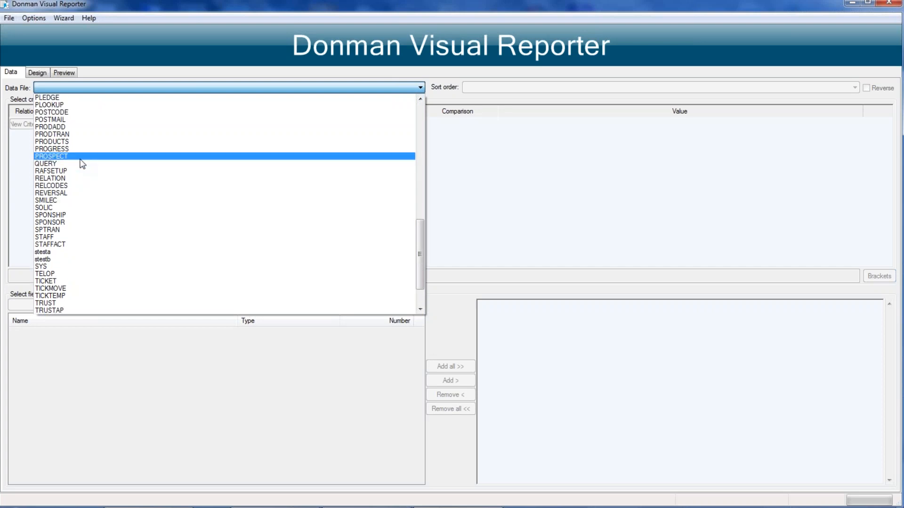
{"action": "scroll", "coordinate": [82, 163], "scroll_direction": "up", "scroll_amount": 13}
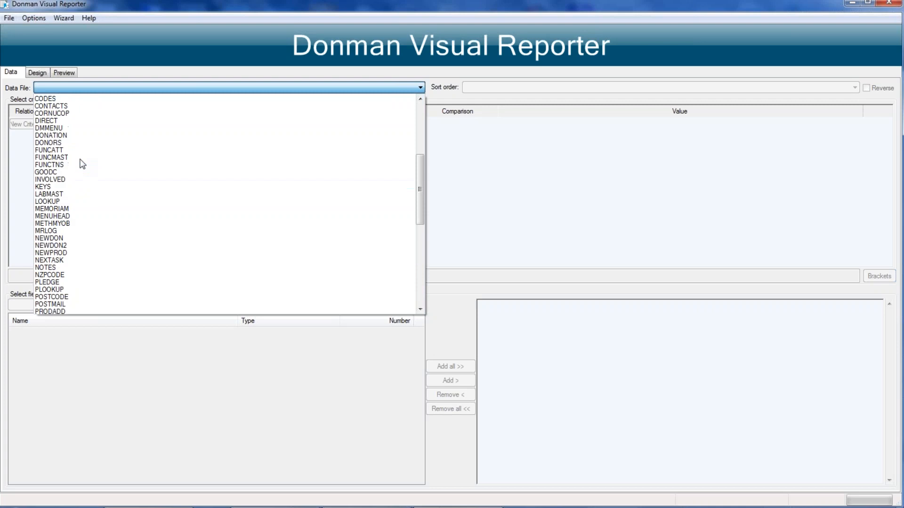
{"action": "scroll", "coordinate": [82, 163], "scroll_direction": "up", "scroll_amount": 5}
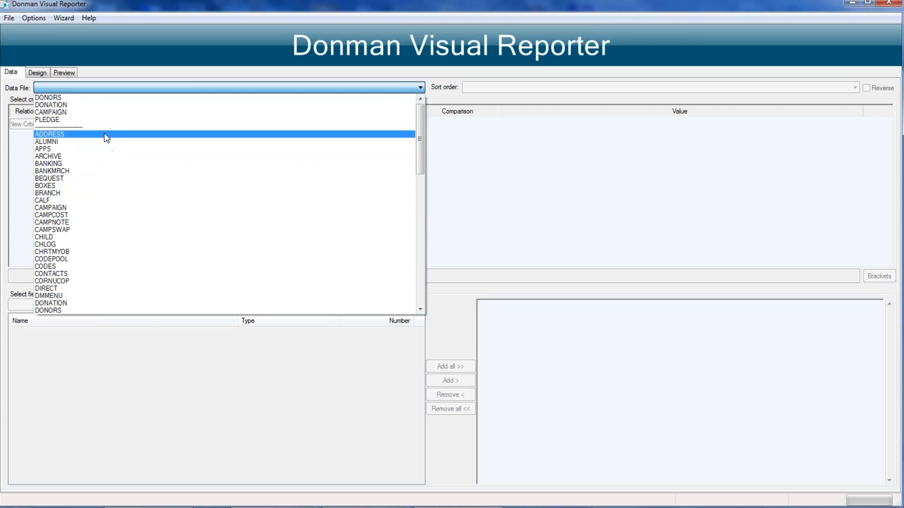
{"action": "left_click", "coordinate": [48, 105]}
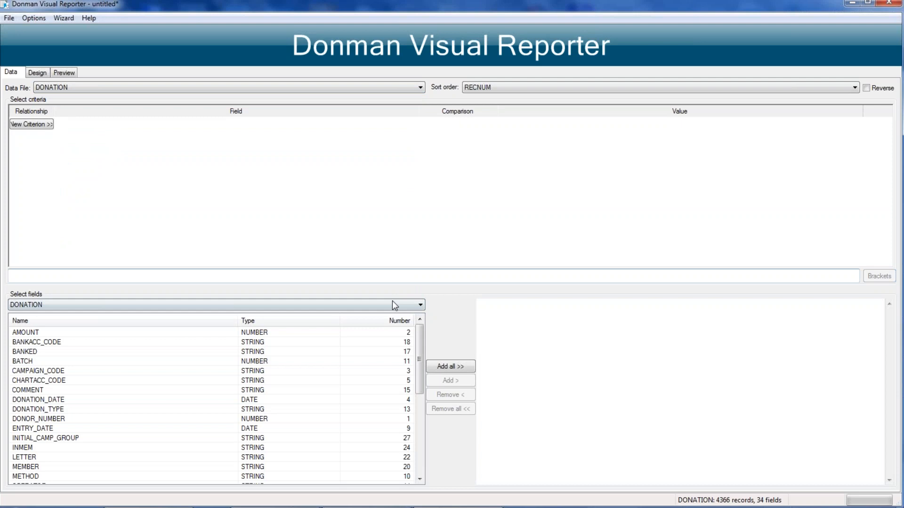
{"action": "left_click", "coordinate": [394, 305]}
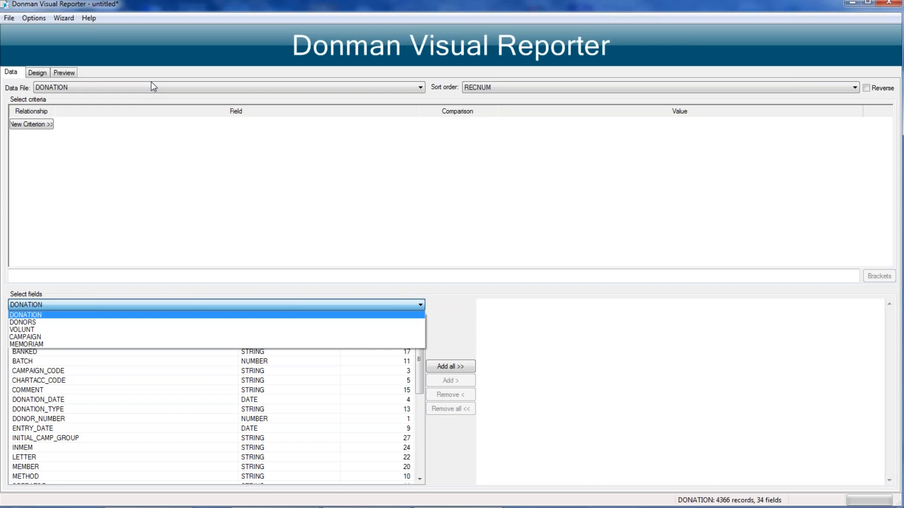
Step: Set the DONATION report's sort order to DONOR_NUMBER, DONATION_DATE, RECNUM
{"action": "left_click", "coordinate": [521, 85]}
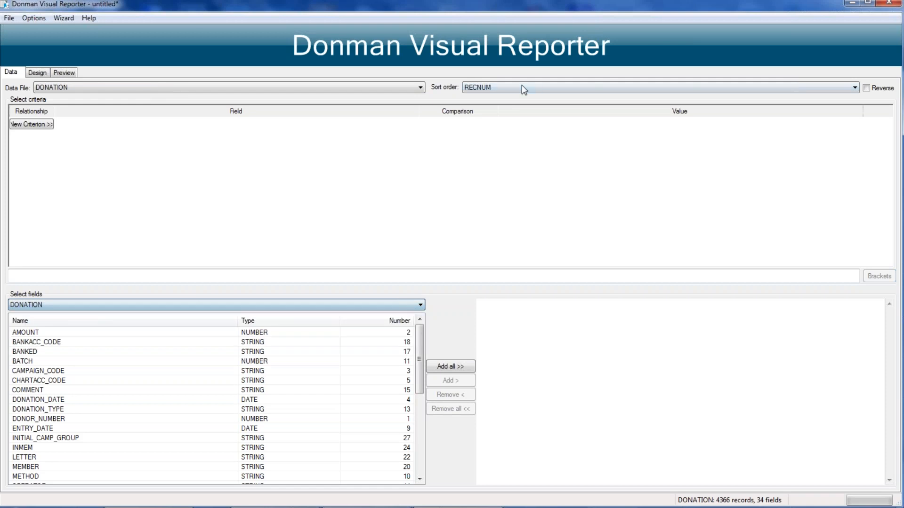
{"action": "left_click", "coordinate": [521, 83]}
{"action": "left_click", "coordinate": [478, 108]}
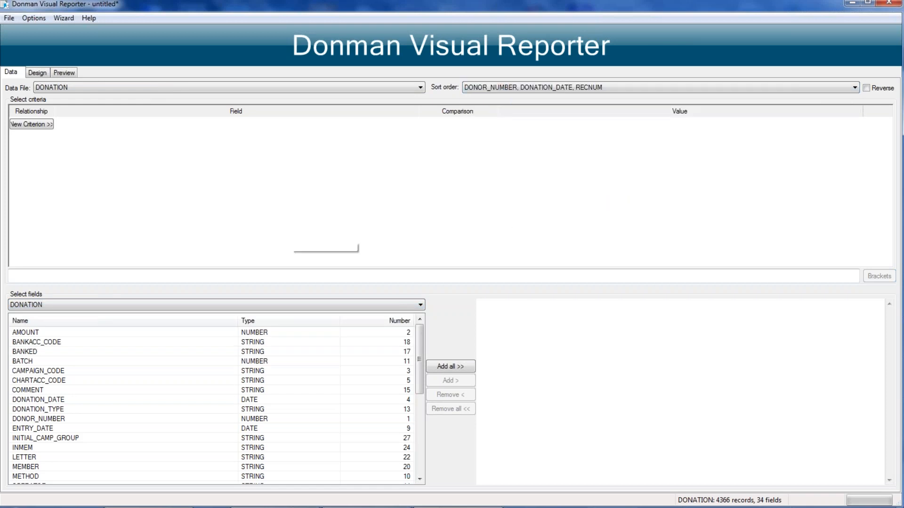
Step: Order the field list by field number and add DONOR_NUMBER, AMOUNT, CAMPAIGN_CODE, DONATION_DATE and RECEIPT_NO to the report
{"action": "left_click", "coordinate": [384, 321]}
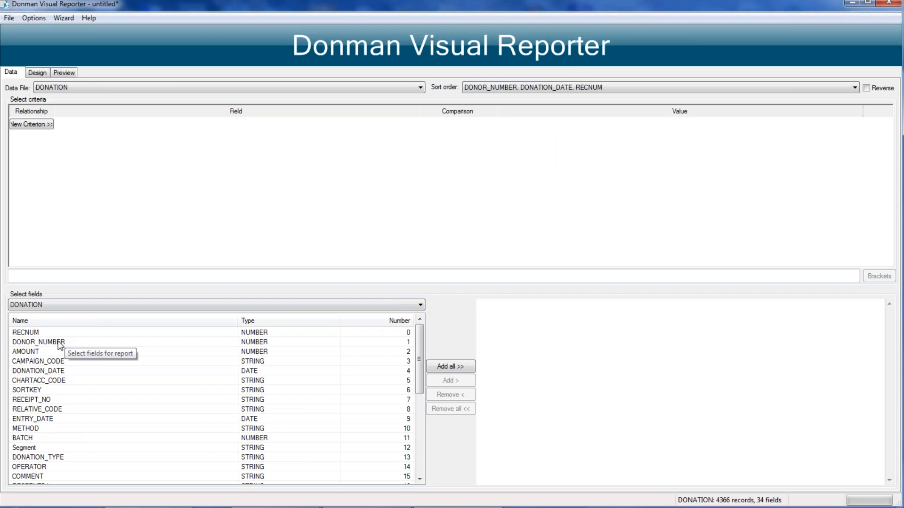
{"action": "double_click", "coordinate": [56, 342]}
{"action": "left_click", "coordinate": [24, 353]}
{"action": "double_click", "coordinate": [24, 354]}
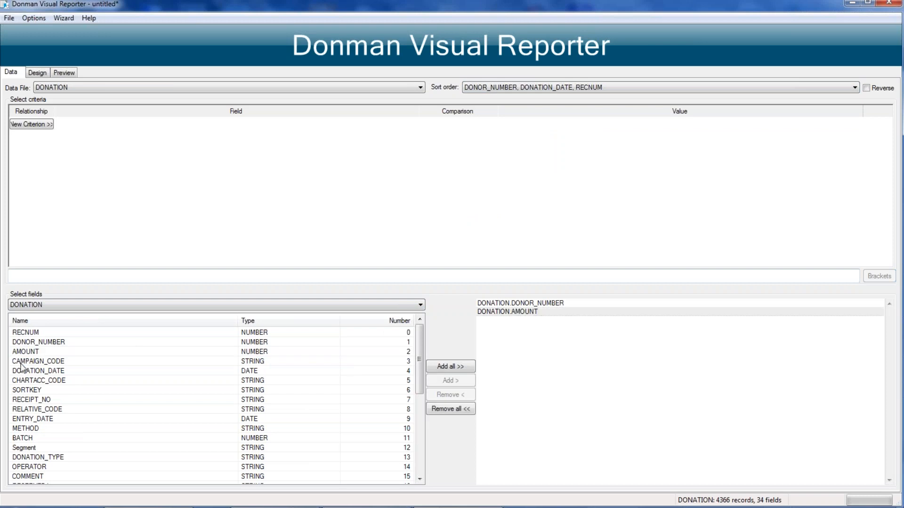
{"action": "double_click", "coordinate": [24, 361]}
{"action": "left_click", "coordinate": [25, 372]}
{"action": "double_click", "coordinate": [24, 373]}
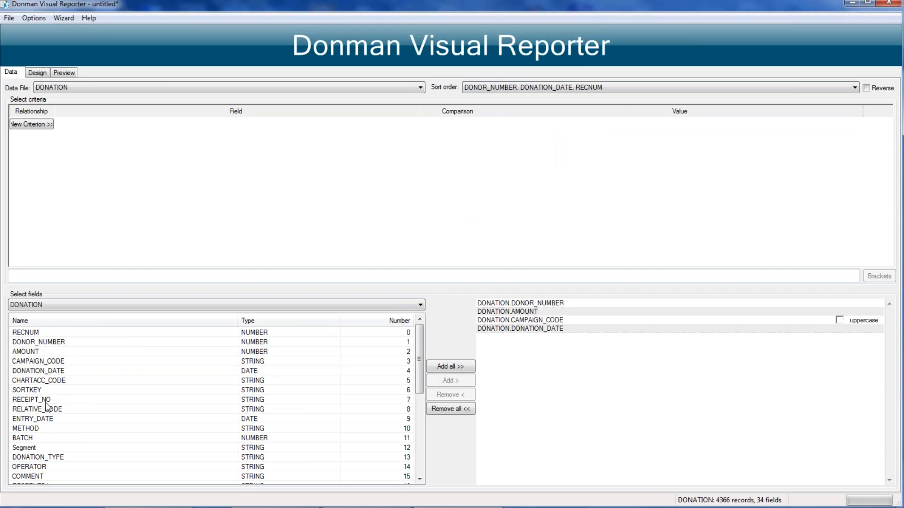
{"action": "left_click", "coordinate": [29, 399]}
{"action": "double_click", "coordinate": [29, 399]}
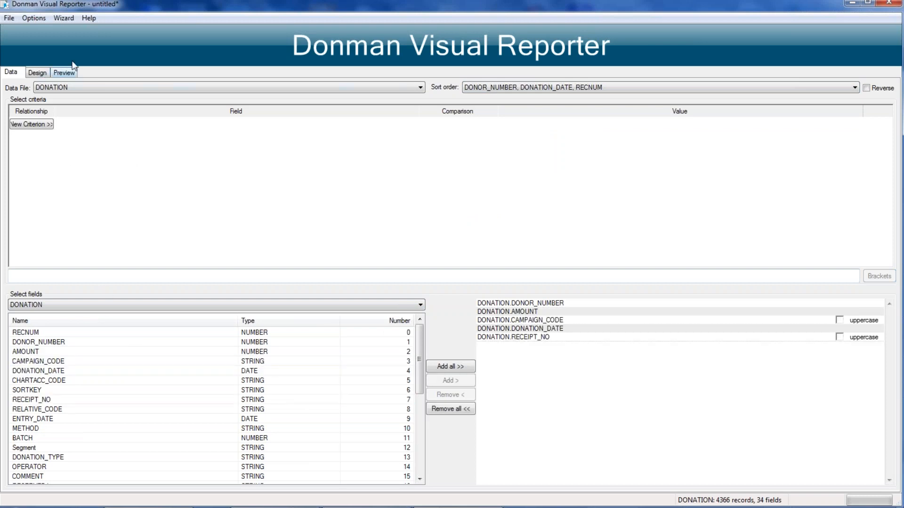
Step: Preview the donation report and look through pages 2 and 4 to check how the donations are ordered
{"action": "left_click", "coordinate": [67, 74]}
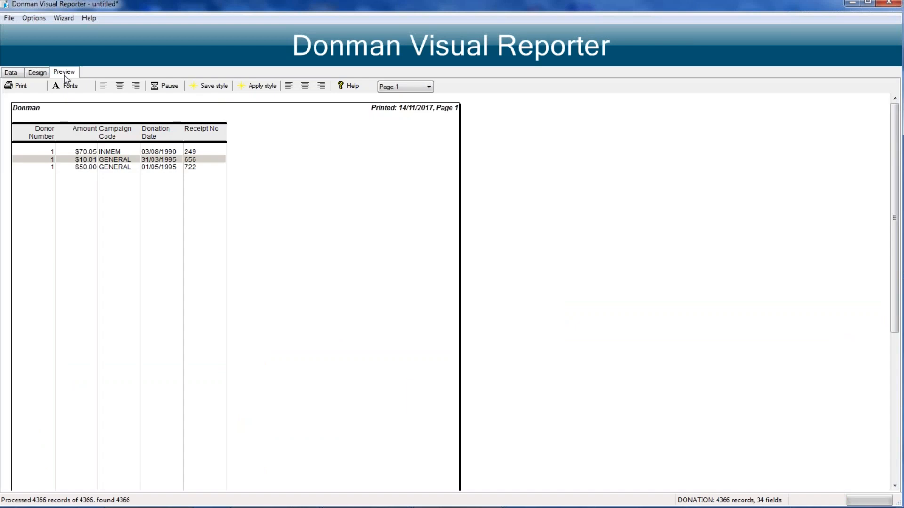
{"action": "left_click", "coordinate": [400, 87]}
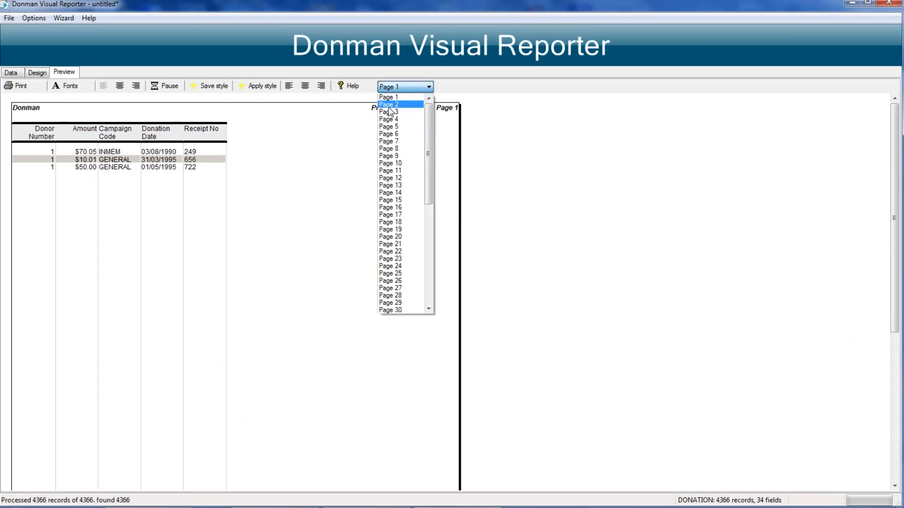
{"action": "left_click", "coordinate": [388, 106]}
{"action": "left_click", "coordinate": [409, 88]}
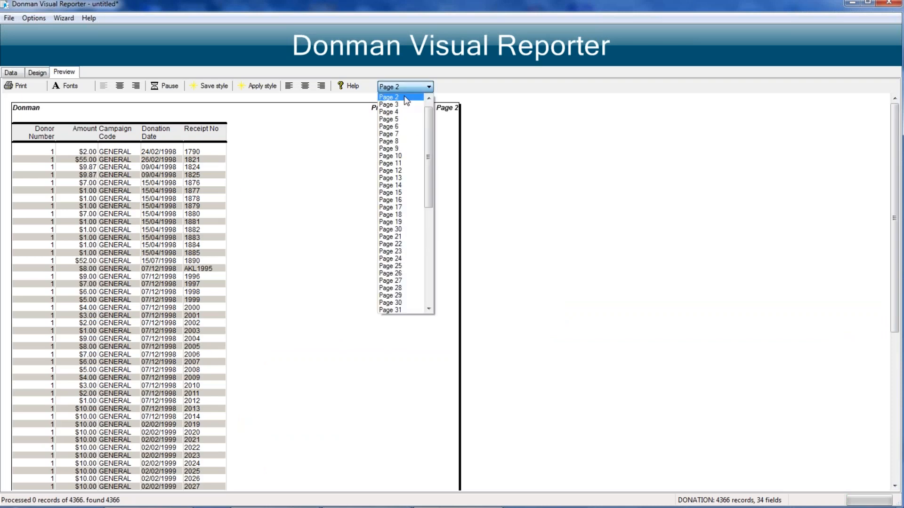
{"action": "left_click", "coordinate": [389, 120]}
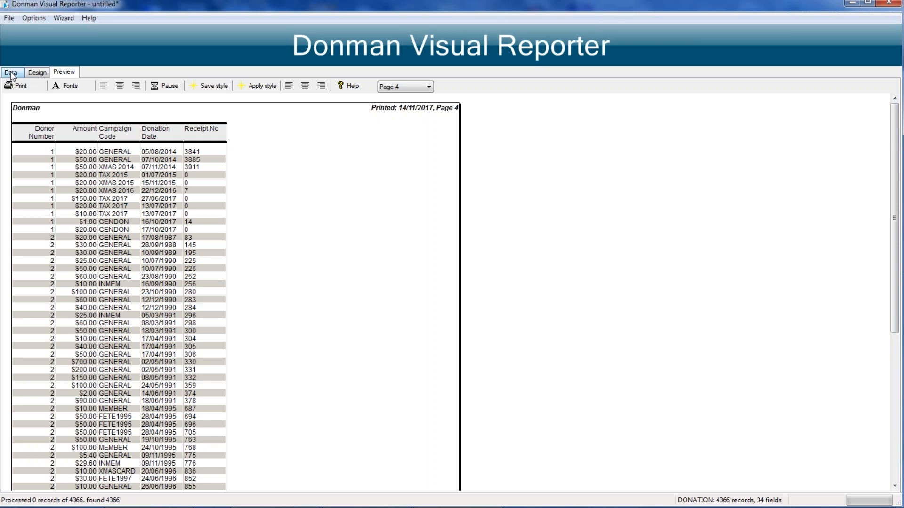
Step: Change the report's data file from DONATION to CAMPAIGN and accept the report reset
{"action": "left_click", "coordinate": [11, 75]}
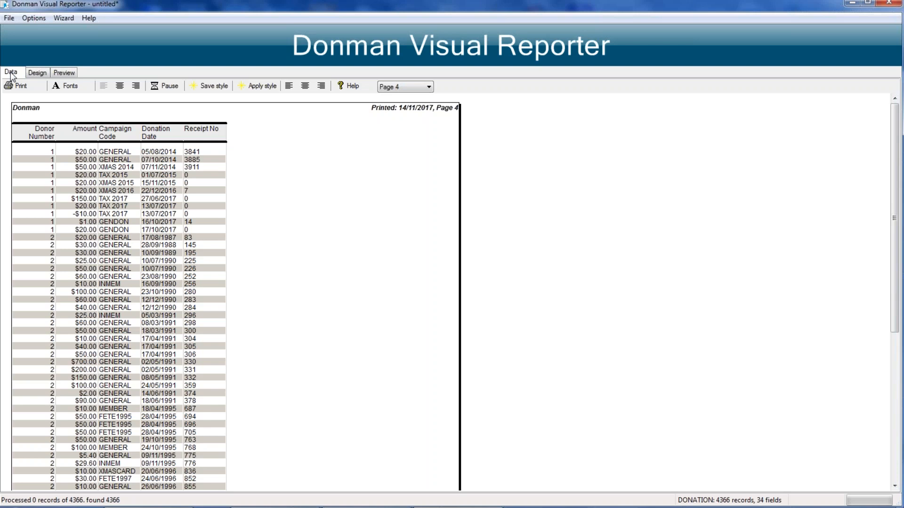
{"action": "left_click", "coordinate": [10, 74]}
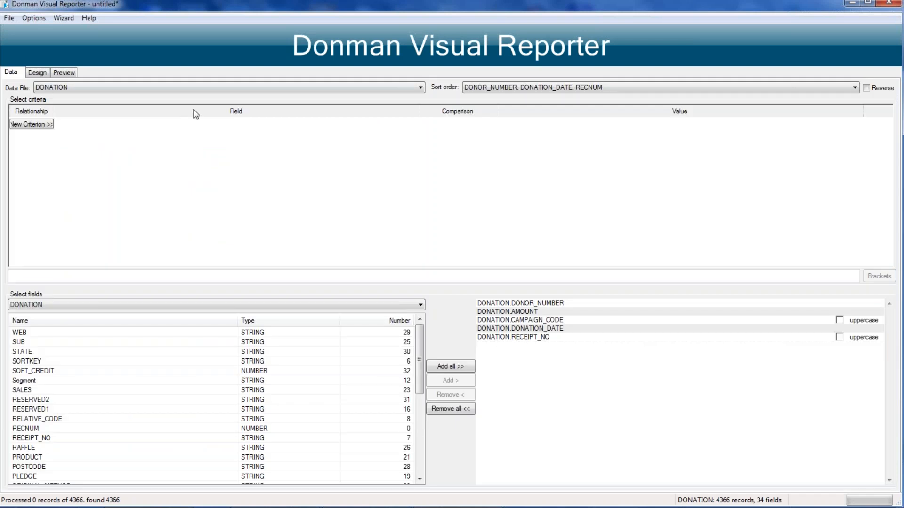
{"action": "left_click", "coordinate": [317, 114]}
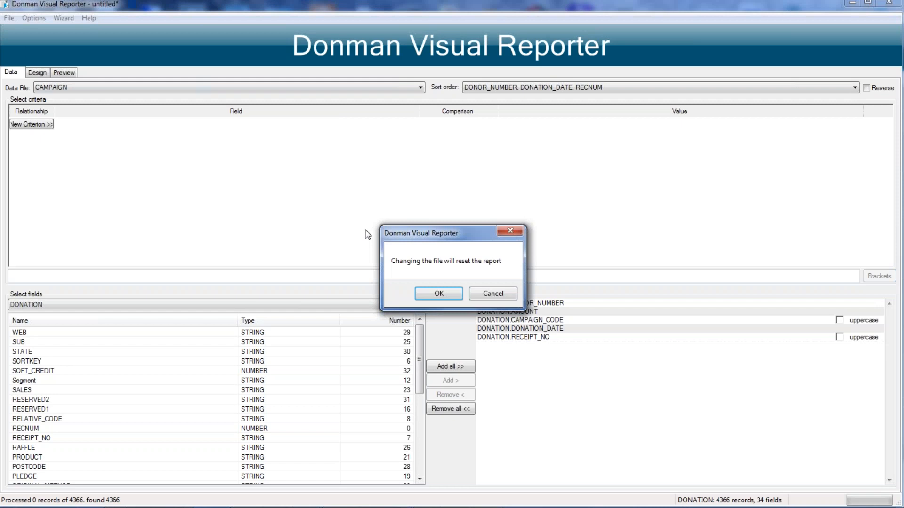
{"action": "left_click", "coordinate": [437, 292]}
Step: Check which files are available for field selection and list the CAMPAIGN fields in field number order
{"action": "left_click", "coordinate": [61, 305]}
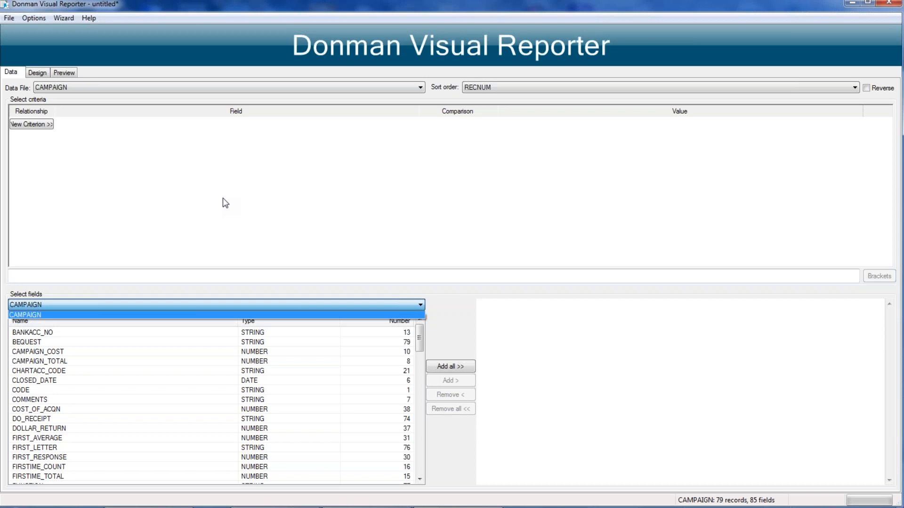
{"action": "left_click", "coordinate": [100, 150]}
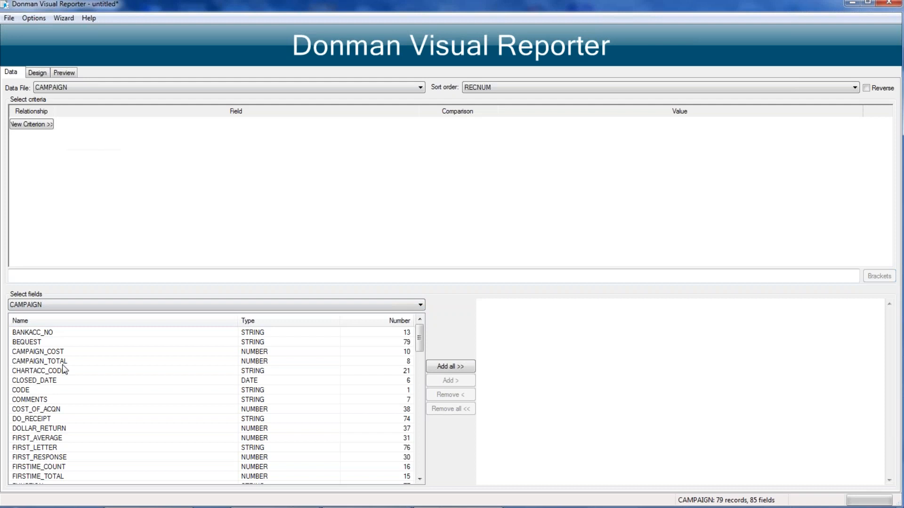
{"action": "left_click", "coordinate": [386, 321]}
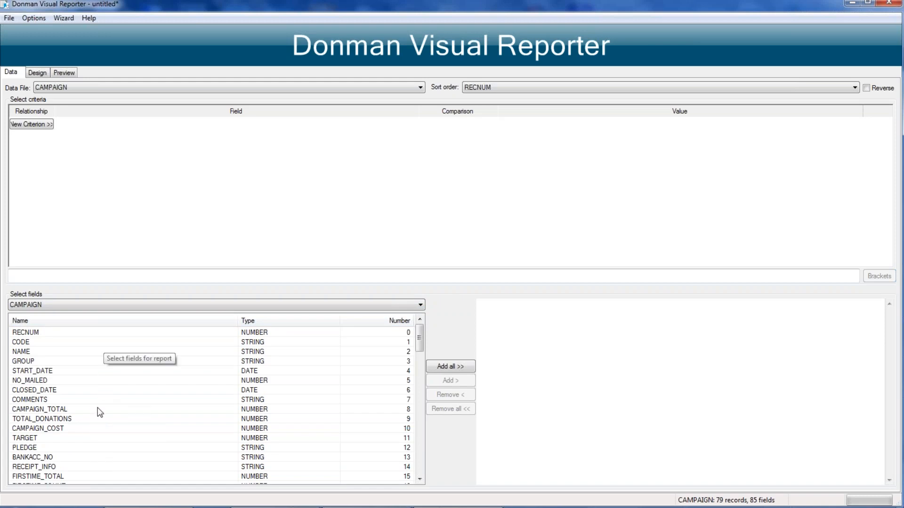
Step: Switch the data file back to DONATION, accept the reset, and sort by DONOR_NUMBER, DONATION_DATE, RECNUM
{"action": "left_click", "coordinate": [169, 87]}
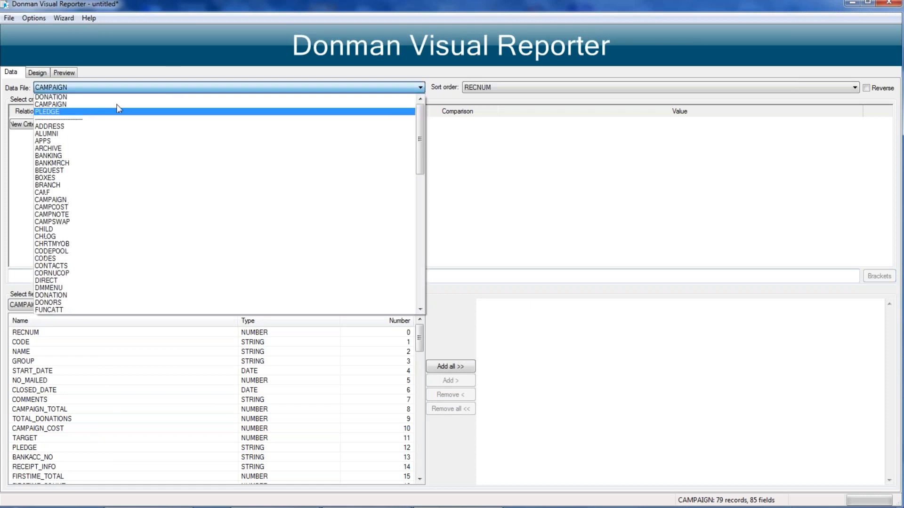
{"action": "left_click", "coordinate": [89, 97]}
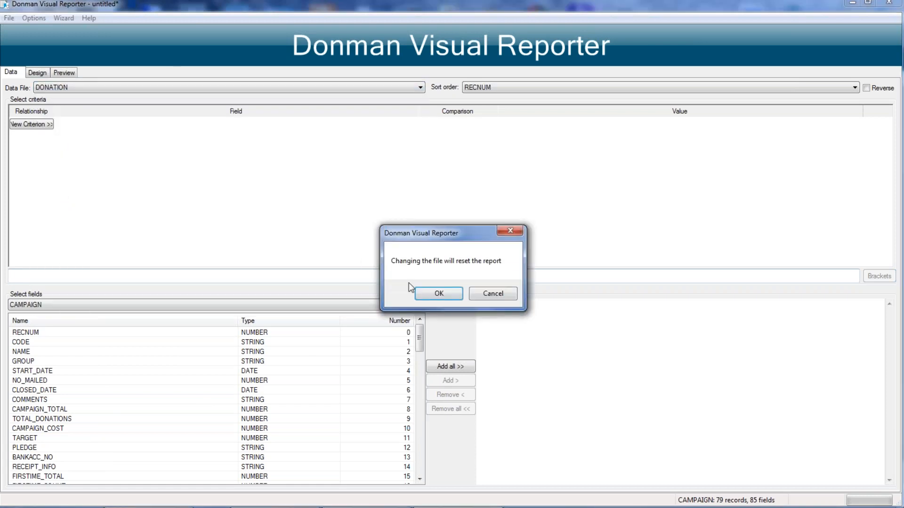
{"action": "left_click", "coordinate": [422, 292]}
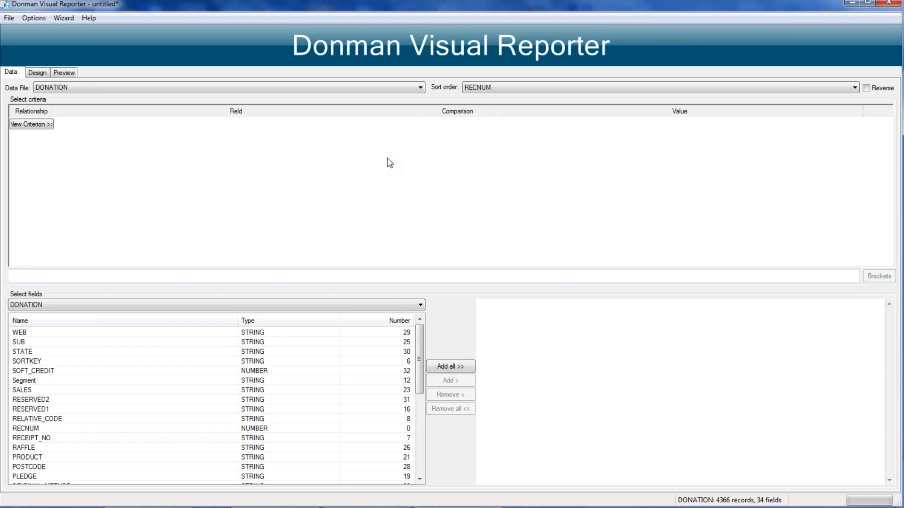
{"action": "left_click", "coordinate": [515, 89]}
{"action": "left_click", "coordinate": [474, 103]}
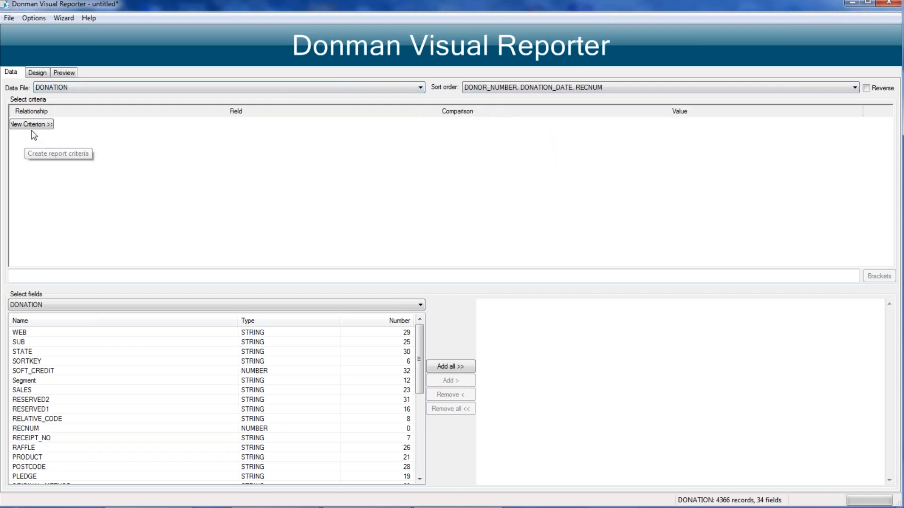
Step: Add DONOR_NUMBER from DONATION to the report, and list the related DONORS file's fields in field number order
{"action": "left_click", "coordinate": [375, 320]}
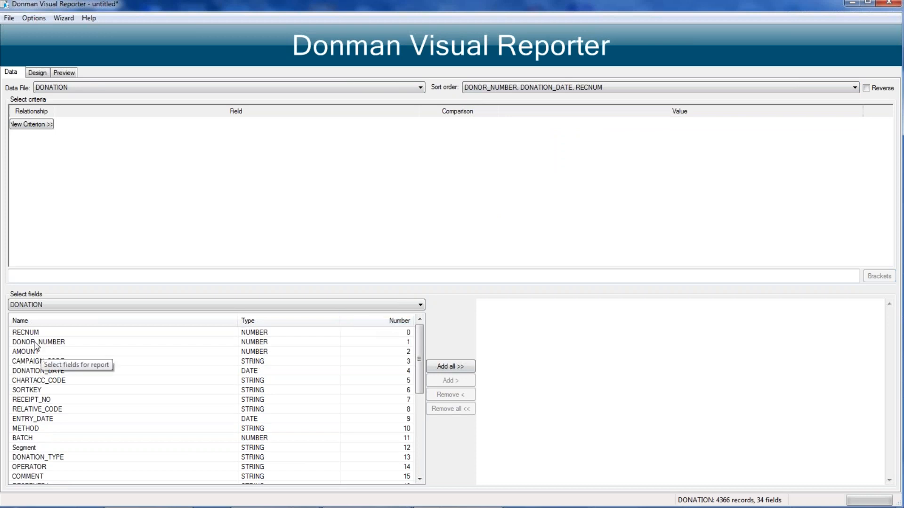
{"action": "double_click", "coordinate": [35, 343]}
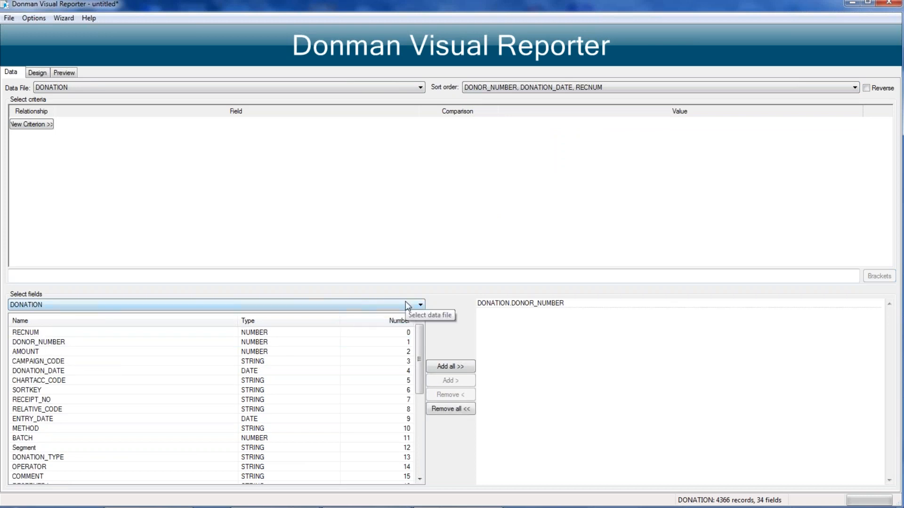
{"action": "left_click", "coordinate": [407, 307]}
{"action": "left_click", "coordinate": [23, 322]}
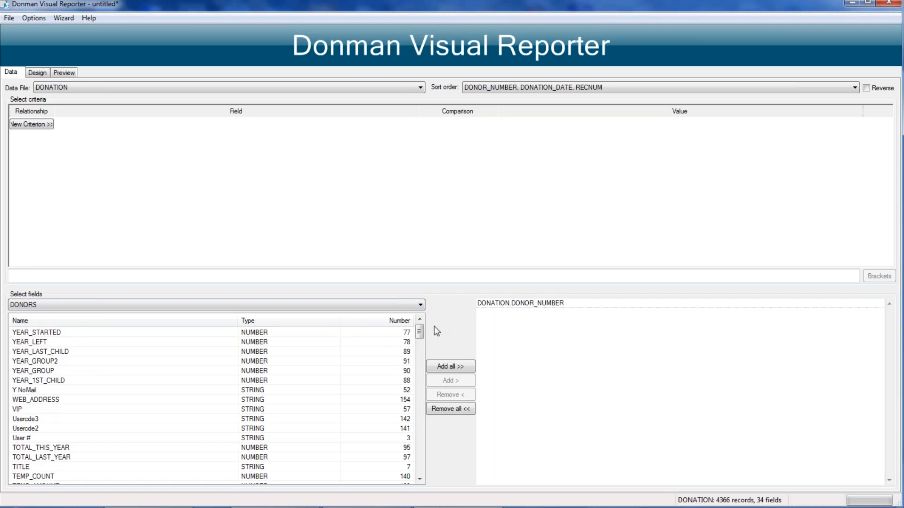
{"action": "left_click", "coordinate": [394, 324]}
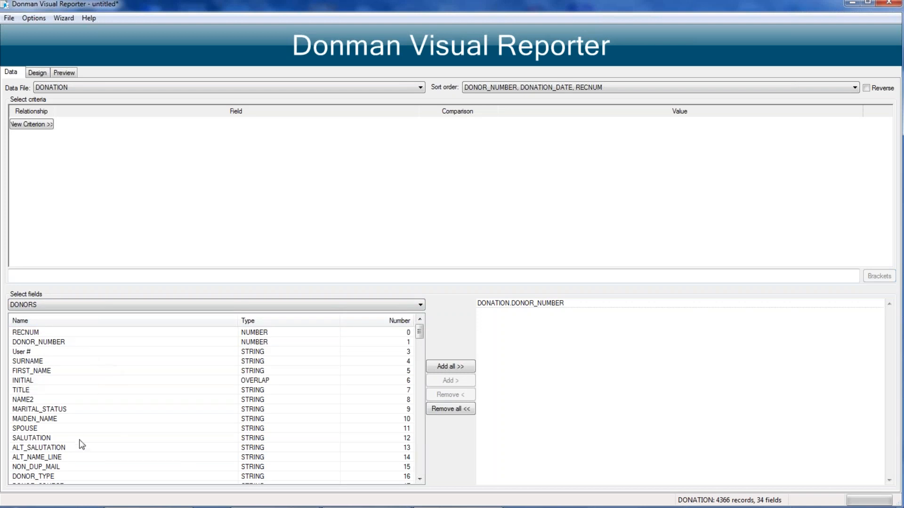
Step: Add the TITLE, FIRST_NAME, SURNAME and COMPANY fields from DONORS to the report
{"action": "scroll", "coordinate": [70, 447], "scroll_direction": "down", "scroll_amount": 2}
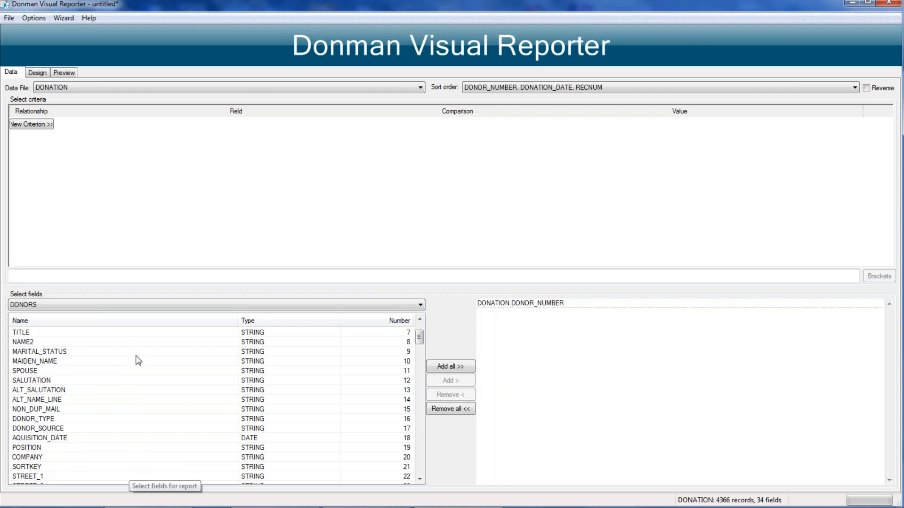
{"action": "scroll", "coordinate": [138, 361], "scroll_direction": "up", "scroll_amount": 2}
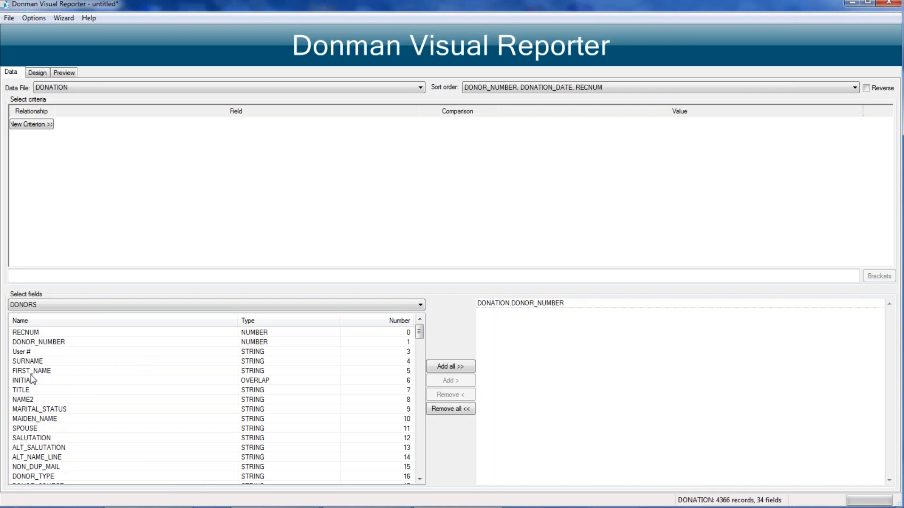
{"action": "double_click", "coordinate": [19, 391]}
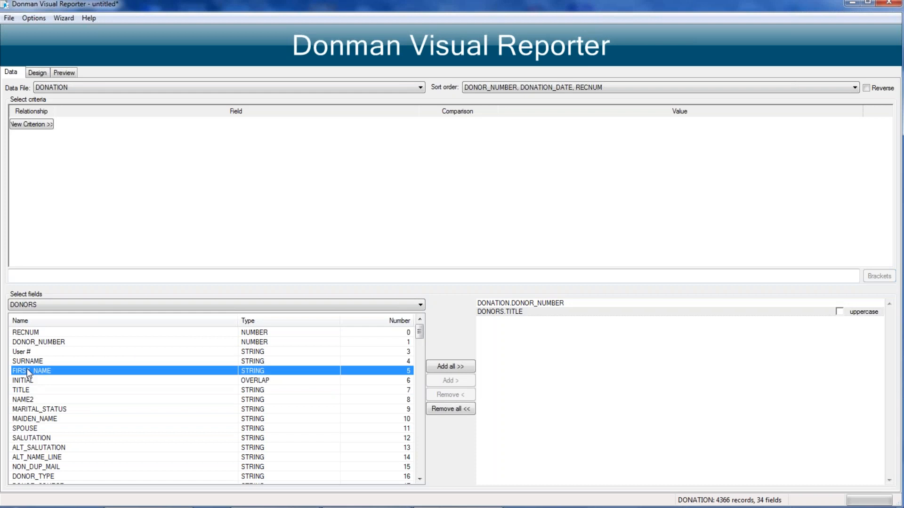
{"action": "double_click", "coordinate": [29, 372]}
{"action": "left_click", "coordinate": [29, 361]}
{"action": "double_click", "coordinate": [29, 362]}
{"action": "scroll", "coordinate": [87, 467], "scroll_direction": "down", "scroll_amount": 3}
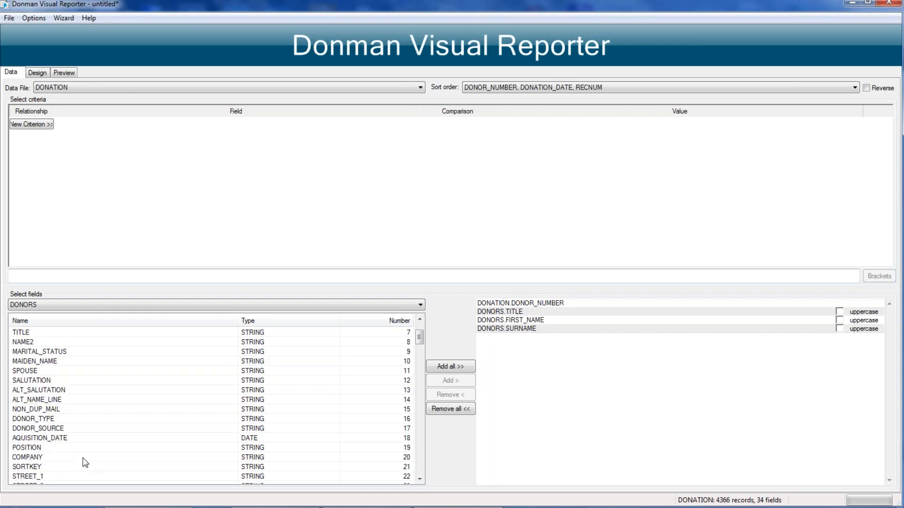
{"action": "double_click", "coordinate": [21, 457]}
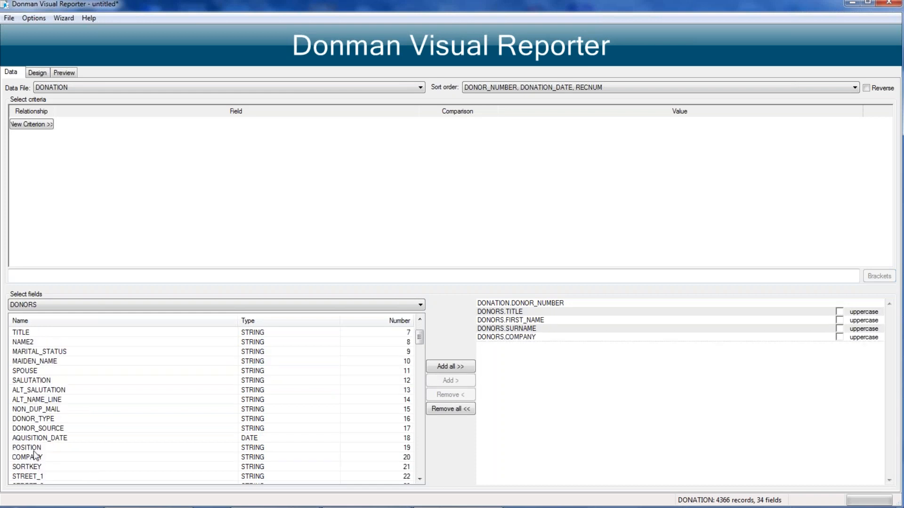
{"action": "scroll", "coordinate": [22, 471], "scroll_direction": "down", "scroll_amount": 2}
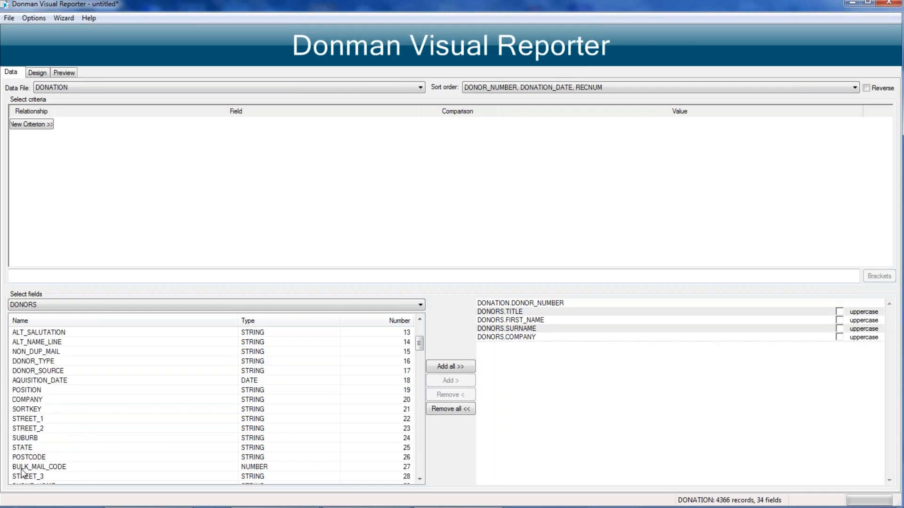
{"action": "double_click", "coordinate": [29, 430]}
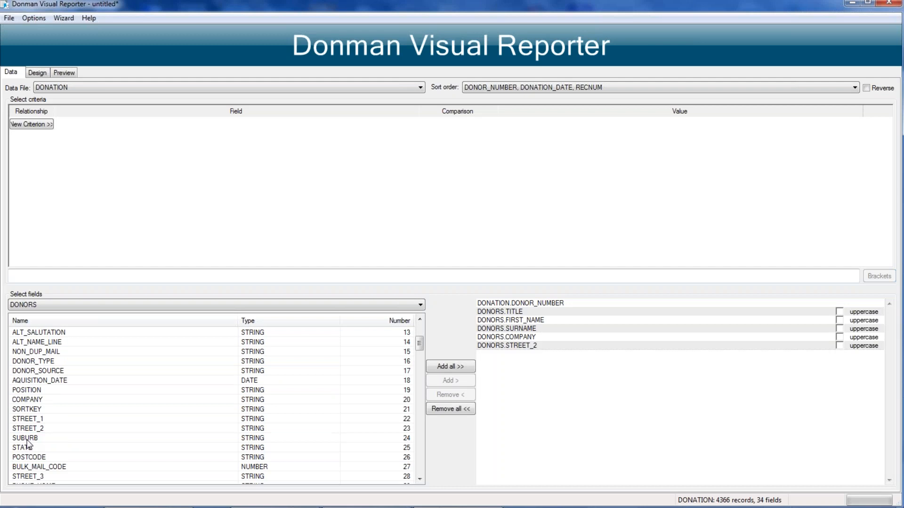
{"action": "left_click", "coordinate": [515, 346]}
{"action": "left_click", "coordinate": [444, 396]}
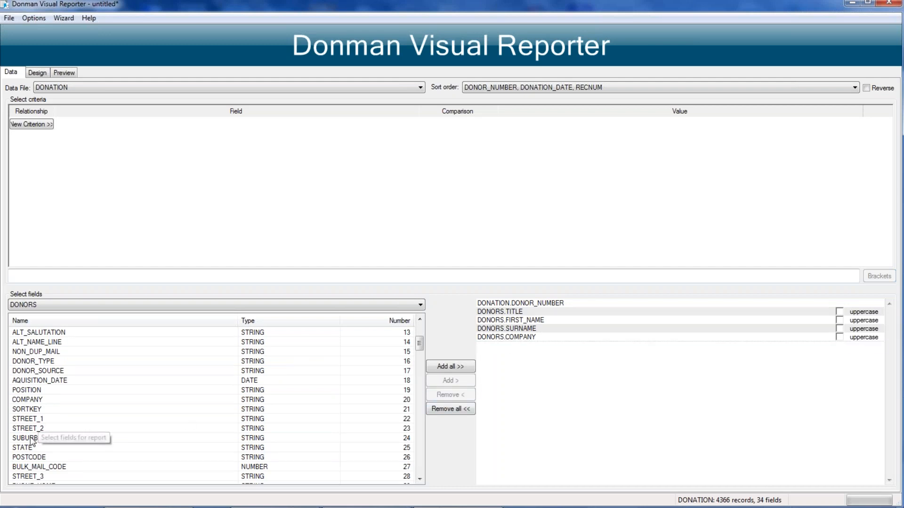
Step: Add the SUBURB field from DONORS and widen the Suburb column in the report preview
{"action": "left_click", "coordinate": [24, 438]}
{"action": "double_click", "coordinate": [23, 437]}
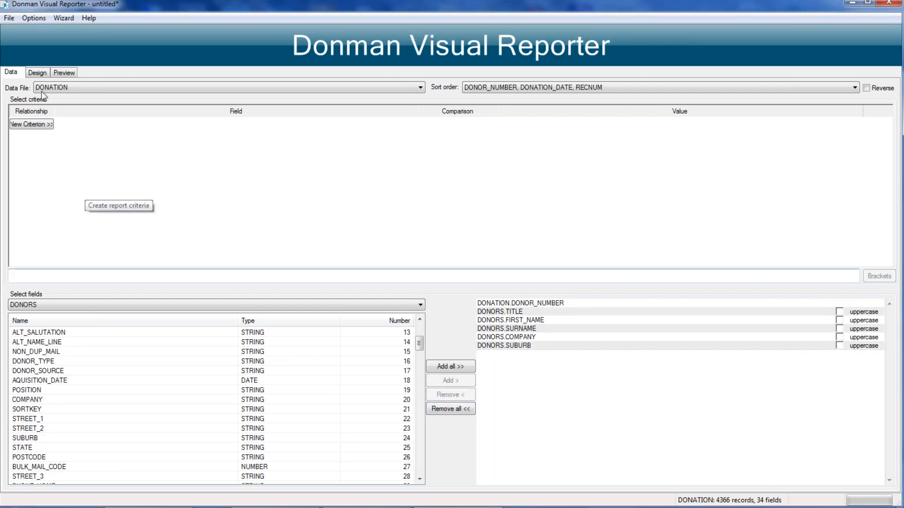
{"action": "left_click", "coordinate": [65, 73]}
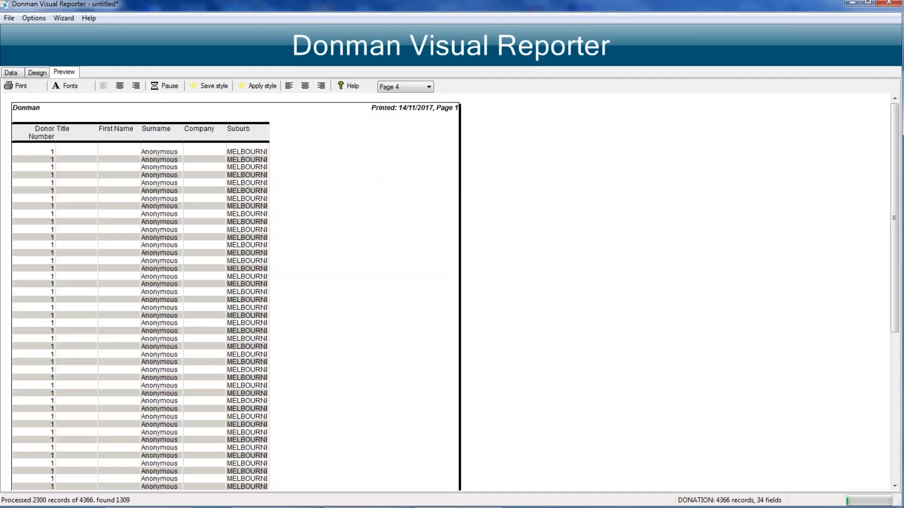
{"action": "left_click_drag", "start_coordinate": [268, 133], "coordinate": [395, 135]}
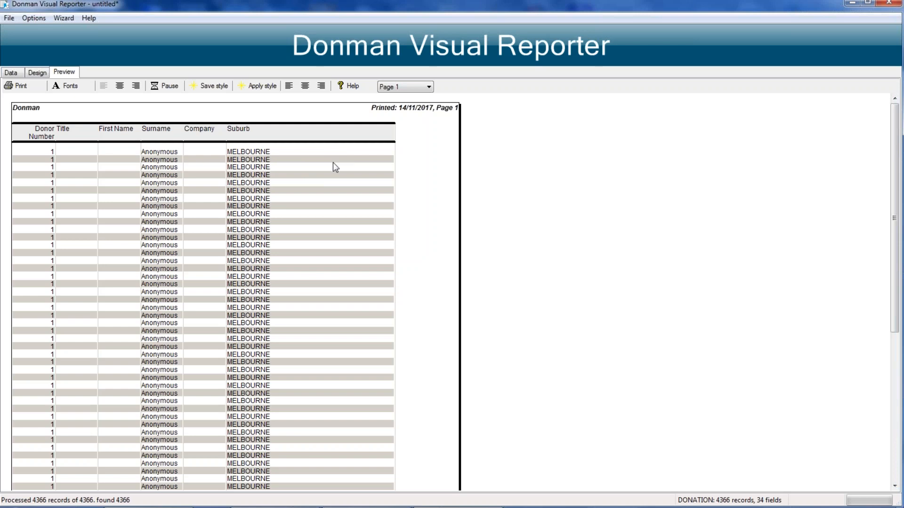
Step: Save the report data as a selection file named "test visrep", with duplicates removed
{"action": "scroll", "coordinate": [332, 162], "scroll_direction": "down", "scroll_amount": 1}
{"action": "scroll", "coordinate": [332, 176], "scroll_direction": "down", "scroll_amount": 6}
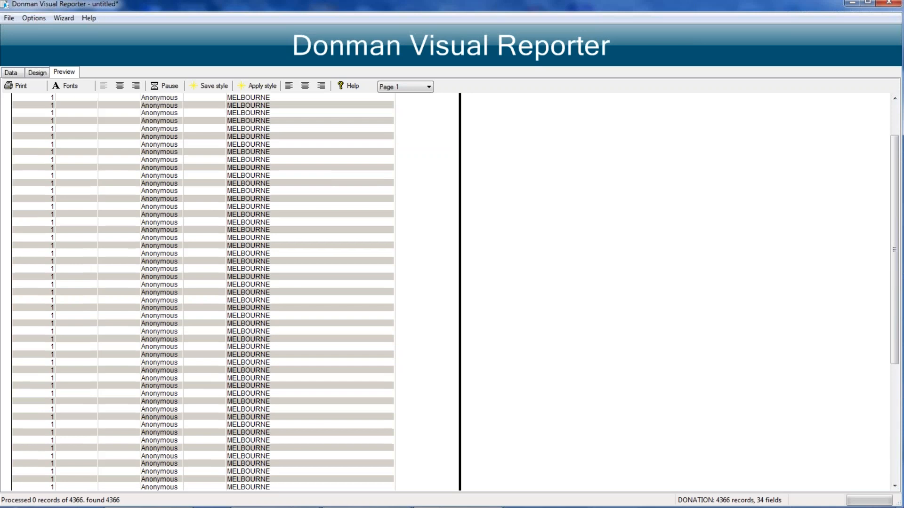
{"action": "scroll", "coordinate": [332, 176], "scroll_direction": "up", "scroll_amount": 7}
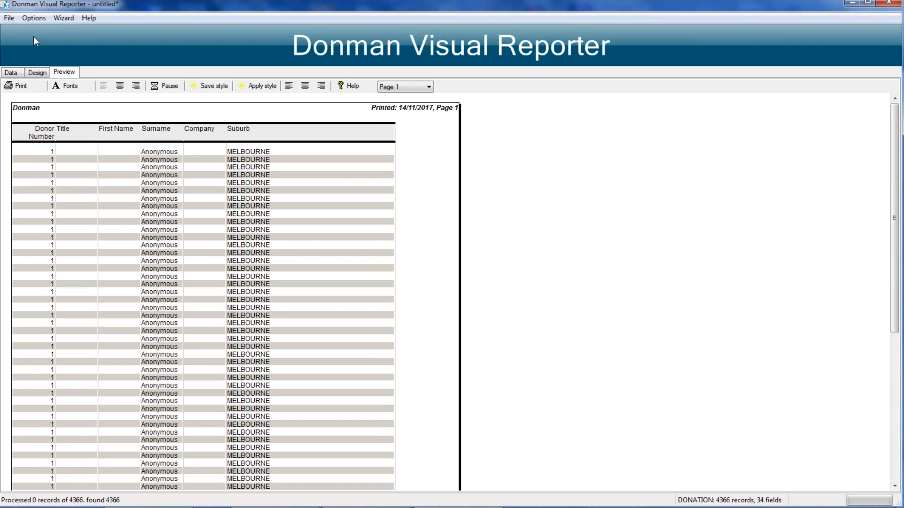
{"action": "left_click", "coordinate": [7, 19]}
{"action": "mouse_move", "coordinate": [90, 84]}
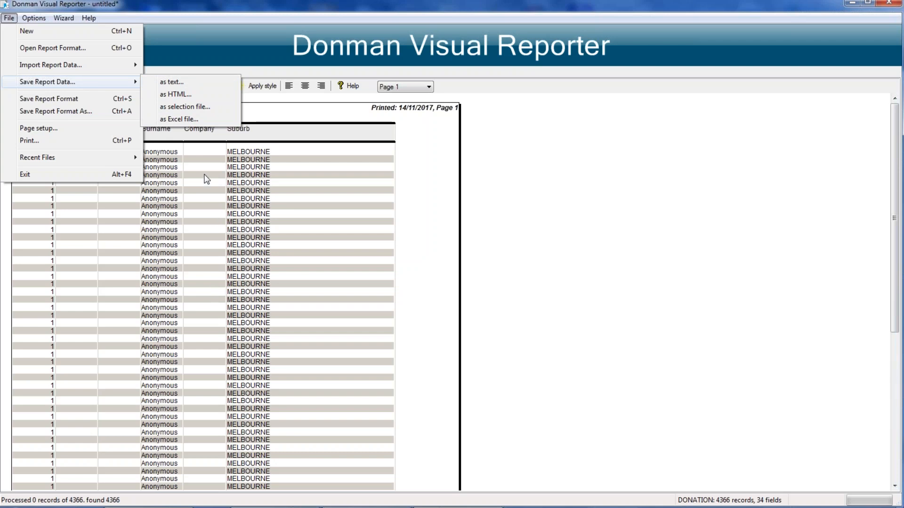
{"action": "left_click", "coordinate": [181, 106]}
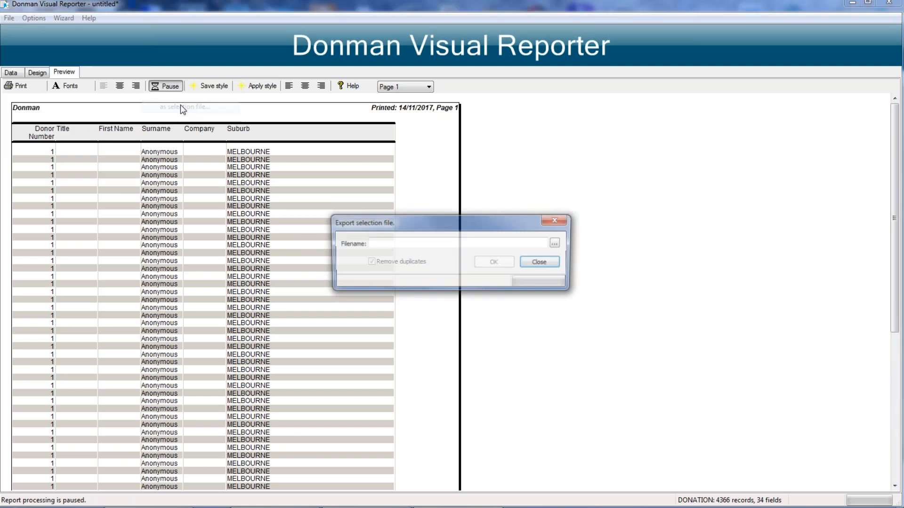
{"action": "type", "text": "test visrep"}
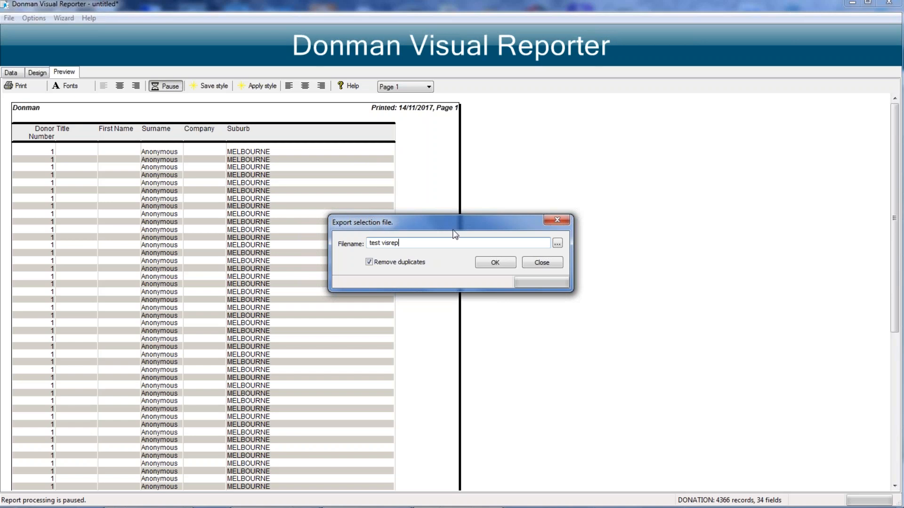
{"action": "left_click", "coordinate": [493, 265]}
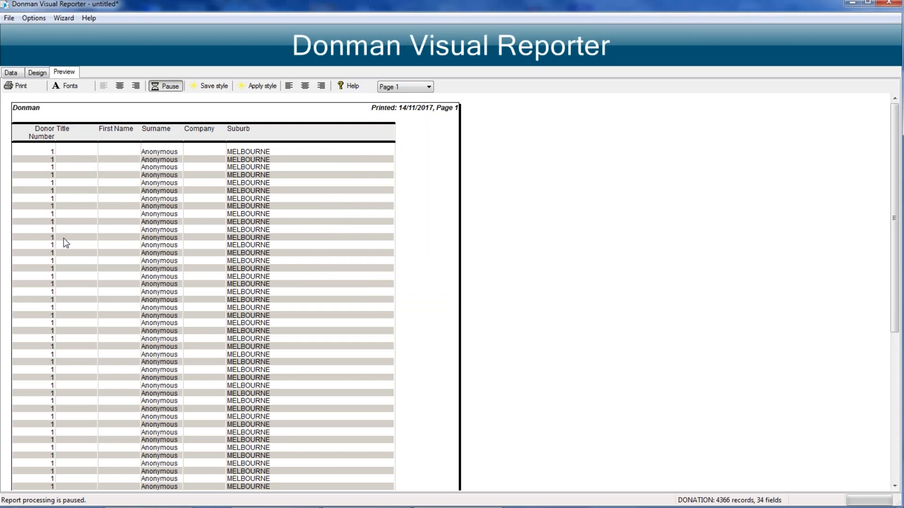
Step: Add a selection criterion on the CLOSED_DATE field of the related CAMPAIGN file
{"action": "left_click", "coordinate": [12, 73]}
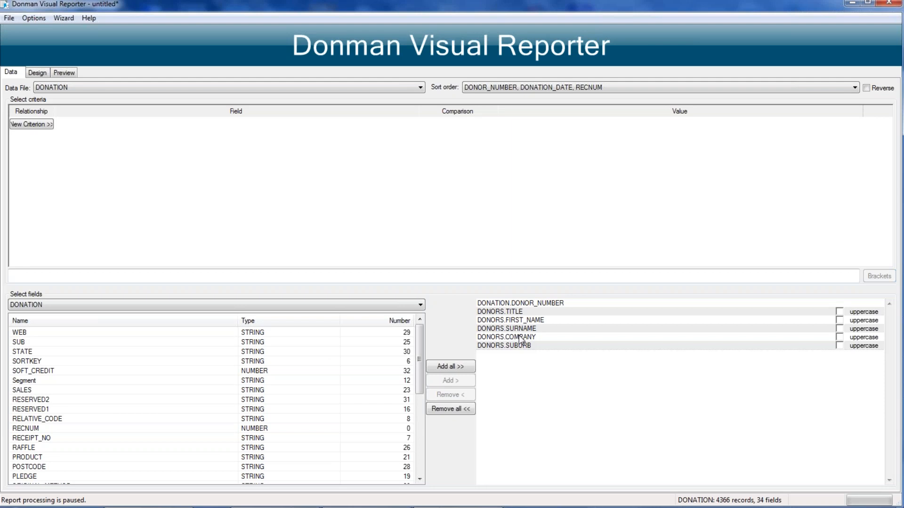
{"action": "left_click", "coordinate": [40, 124]}
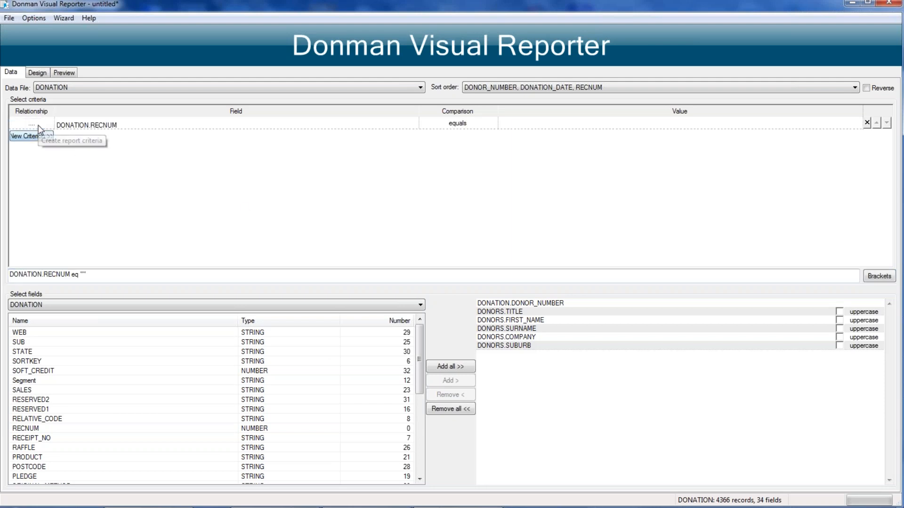
{"action": "left_click", "coordinate": [413, 125]}
{"action": "left_click", "coordinate": [414, 123]}
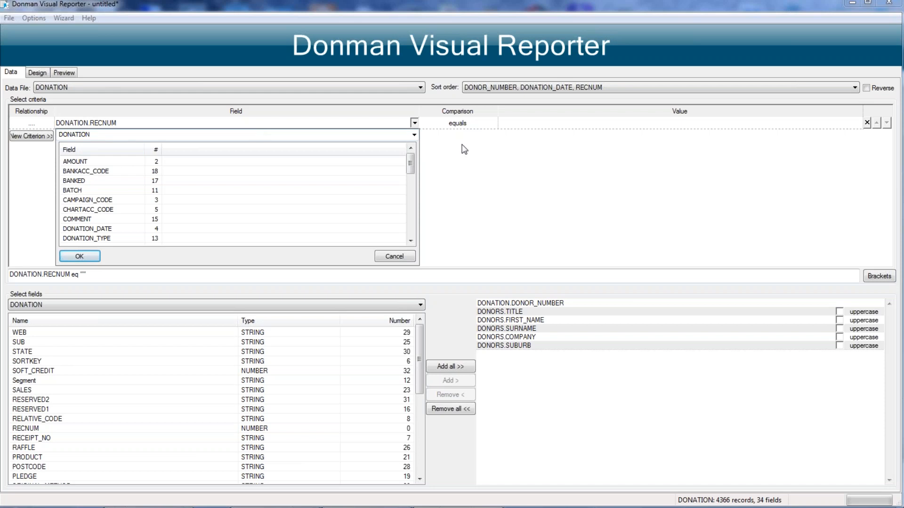
{"action": "left_click", "coordinate": [414, 134]}
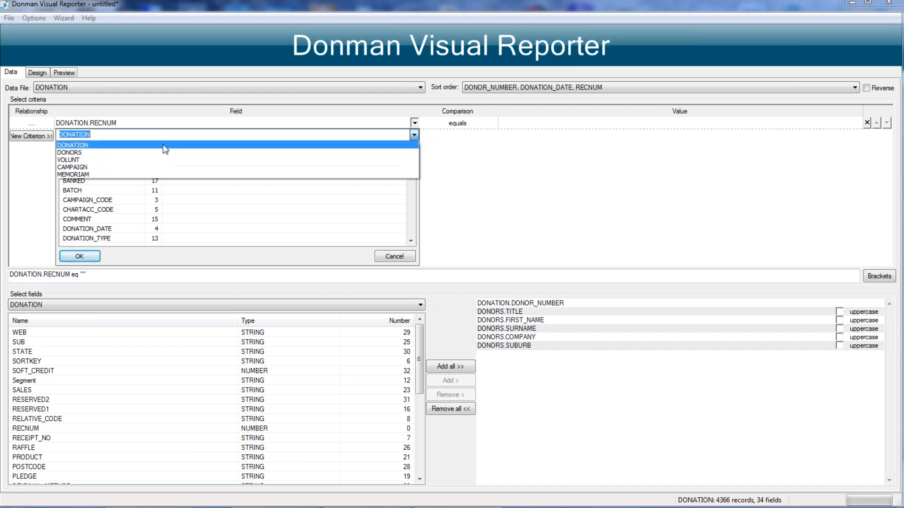
{"action": "left_click", "coordinate": [94, 167]}
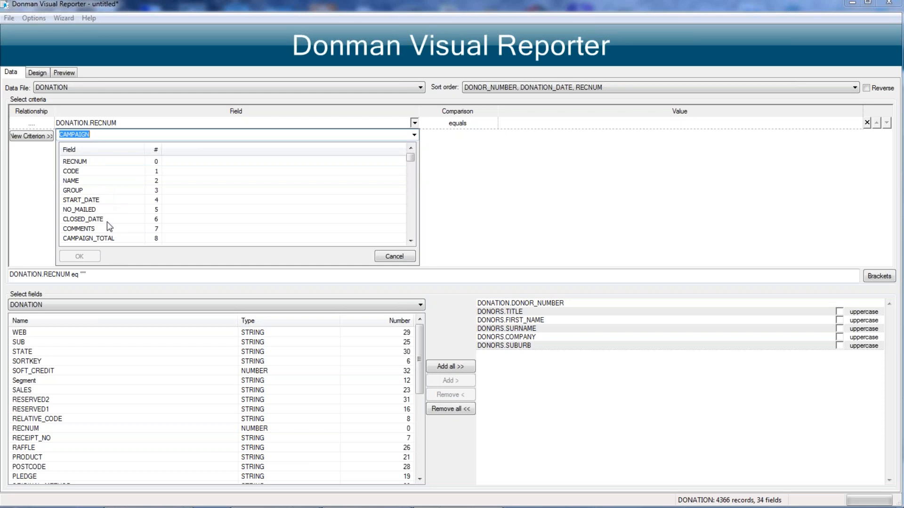
{"action": "double_click", "coordinate": [75, 218]}
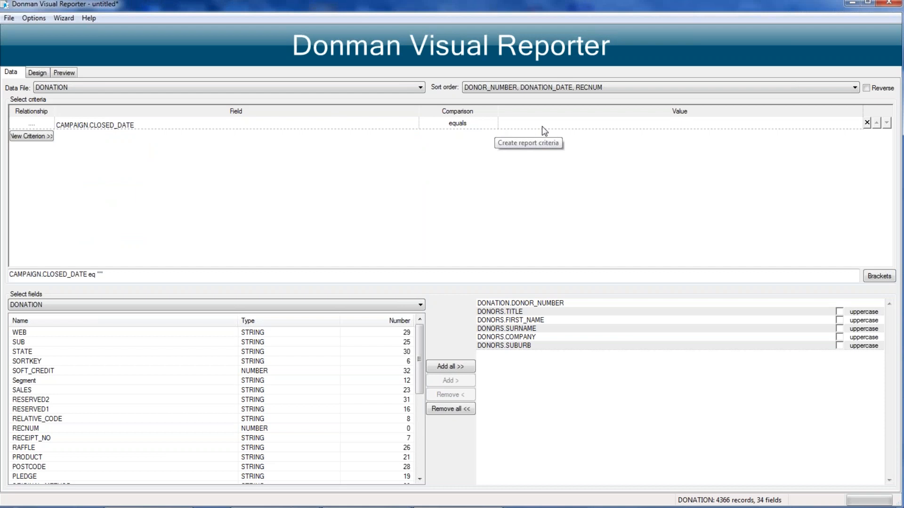
Step: Review the available comparison operators and the existing CLOSED_DATE values for the criterion without choosing one
{"action": "left_click", "coordinate": [485, 123]}
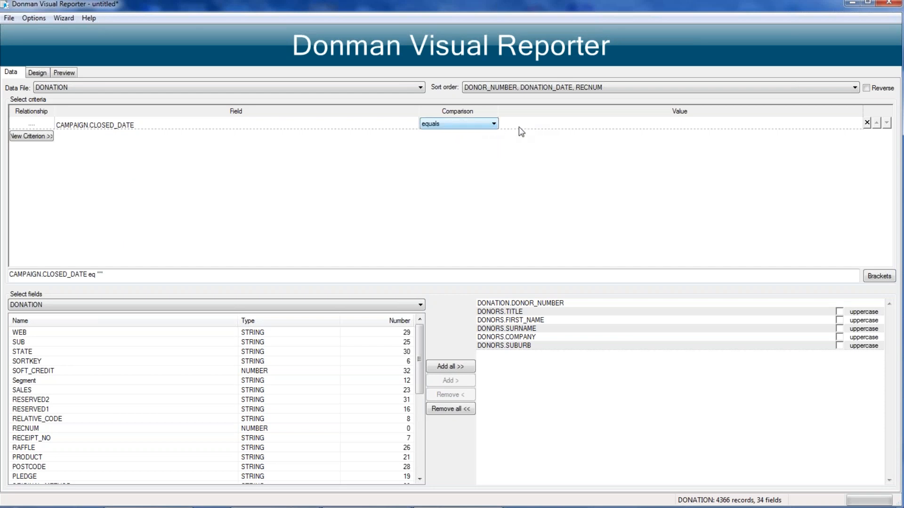
{"action": "left_click", "coordinate": [468, 124]}
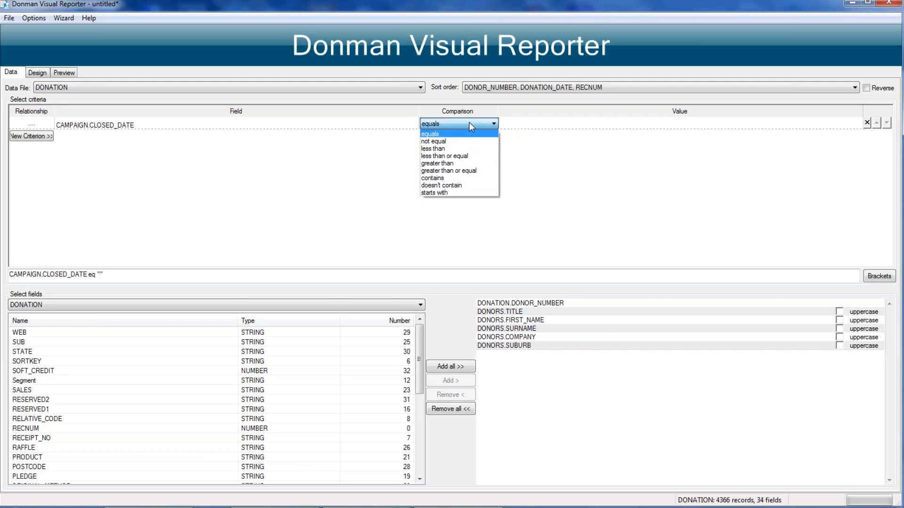
{"action": "left_click", "coordinate": [469, 124]}
{"action": "left_click", "coordinate": [526, 122]}
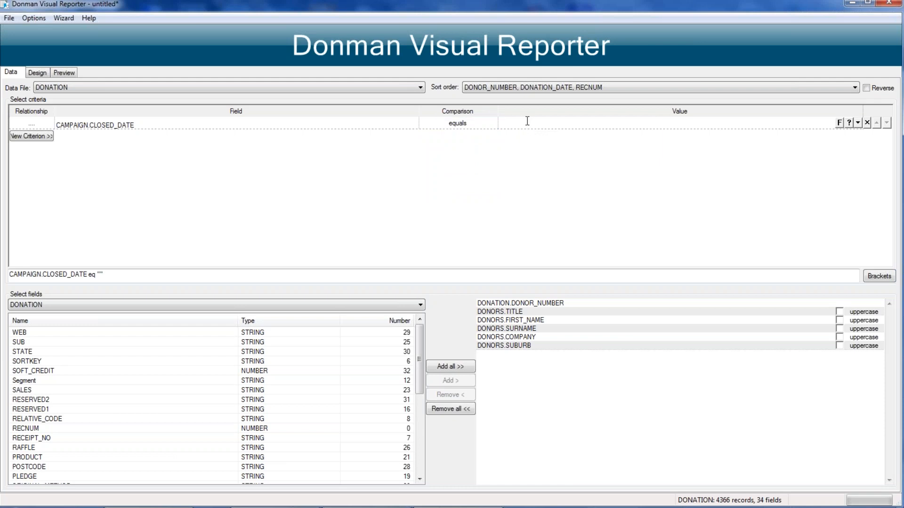
{"action": "left_click", "coordinate": [850, 123]}
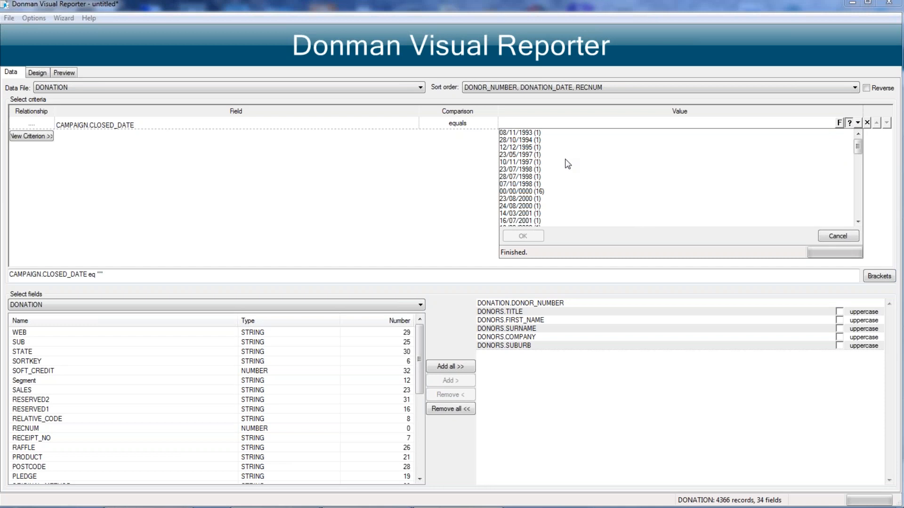
{"action": "scroll", "coordinate": [568, 164], "scroll_direction": "down", "scroll_amount": 5}
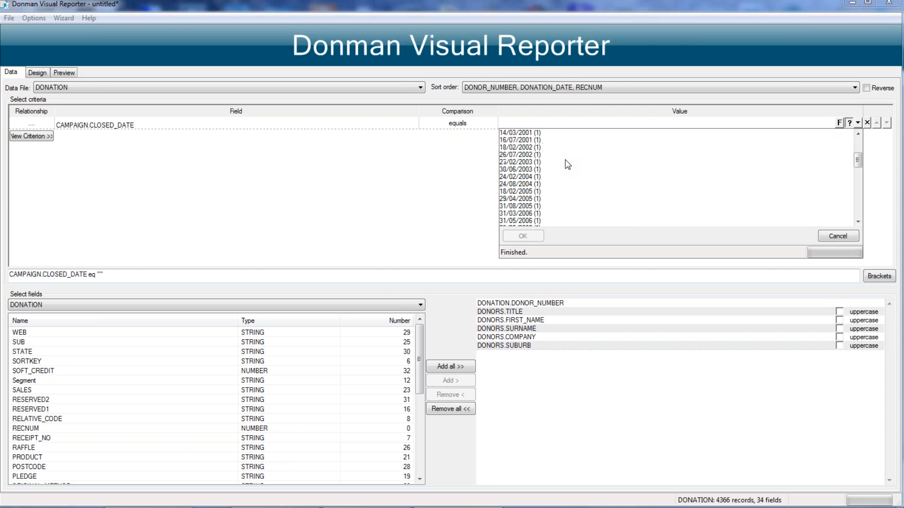
{"action": "scroll", "coordinate": [568, 165], "scroll_direction": "down", "scroll_amount": 8}
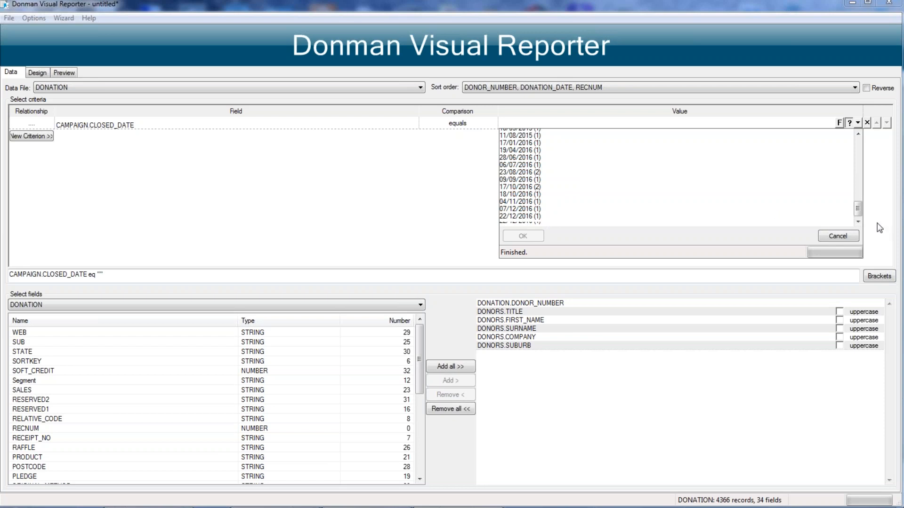
{"action": "left_click", "coordinate": [852, 209]}
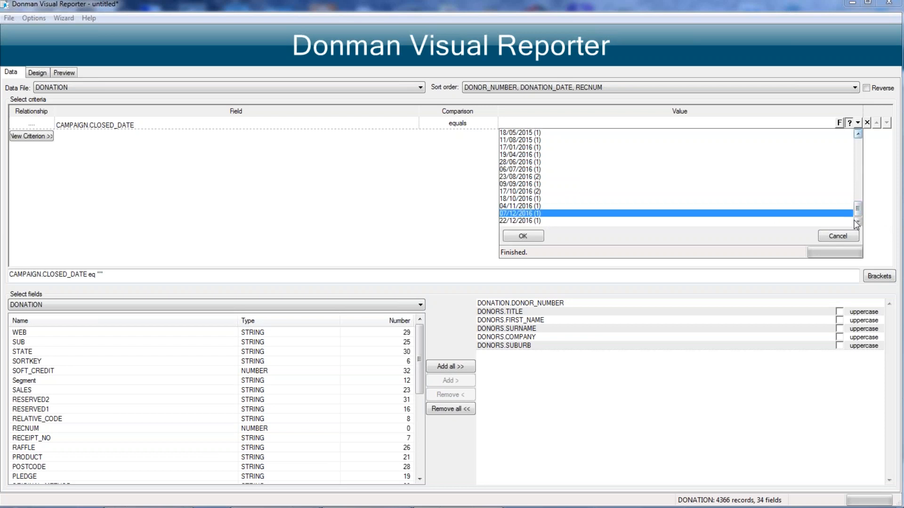
{"action": "left_click", "coordinate": [841, 237]}
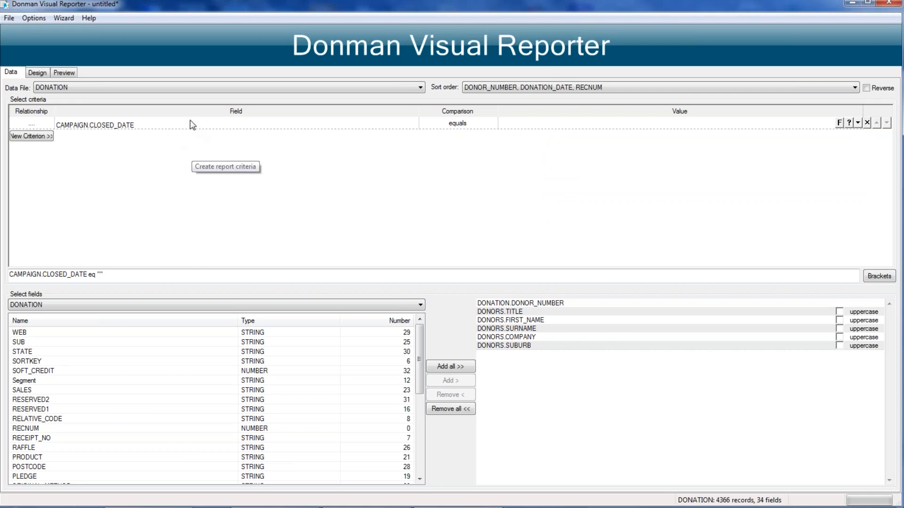
Step: Change the criterion's field to DONOR_TYPE from the related DONORS file
{"action": "left_click", "coordinate": [415, 122]}
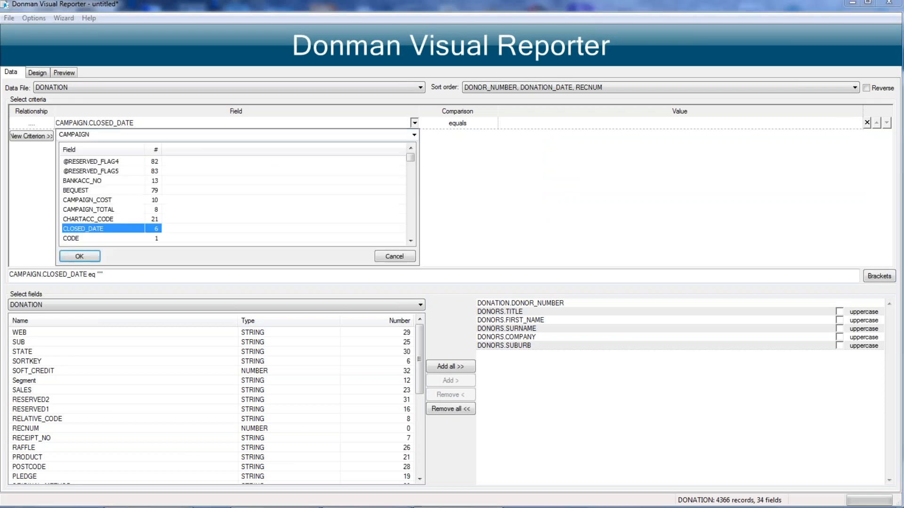
{"action": "left_click", "coordinate": [414, 135]}
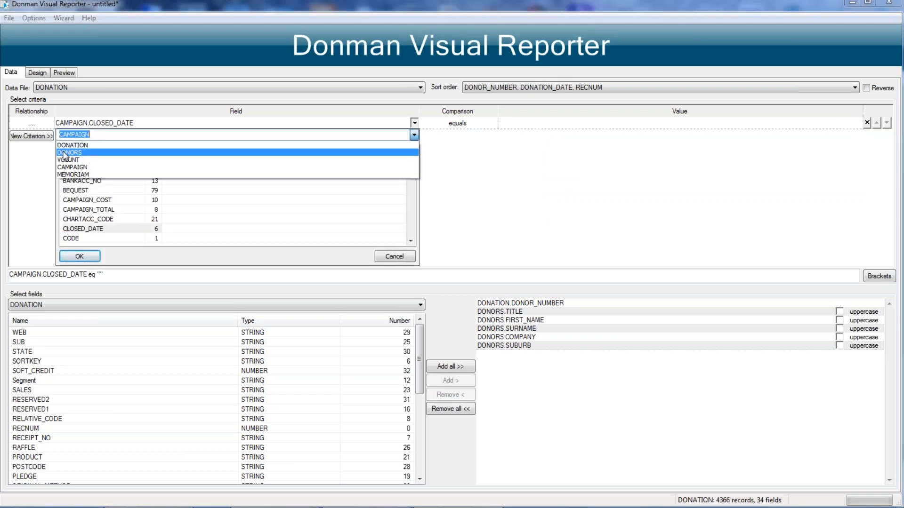
{"action": "left_click", "coordinate": [66, 153]}
{"action": "left_click", "coordinate": [82, 210]}
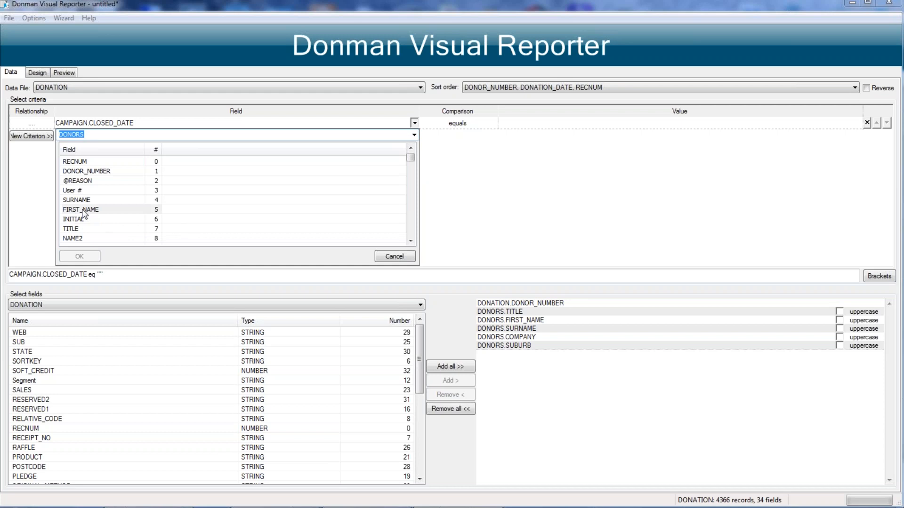
{"action": "scroll", "coordinate": [89, 203], "scroll_direction": "down", "scroll_amount": 2}
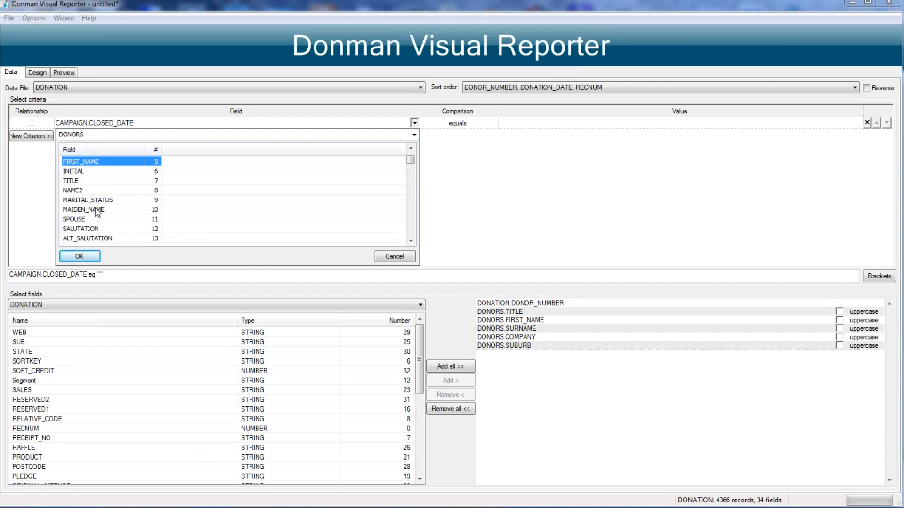
{"action": "left_click", "coordinate": [90, 210]}
{"action": "scroll", "coordinate": [90, 213], "scroll_direction": "down", "scroll_amount": 1}
{"action": "scroll", "coordinate": [89, 213], "scroll_direction": "down", "scroll_amount": 2}
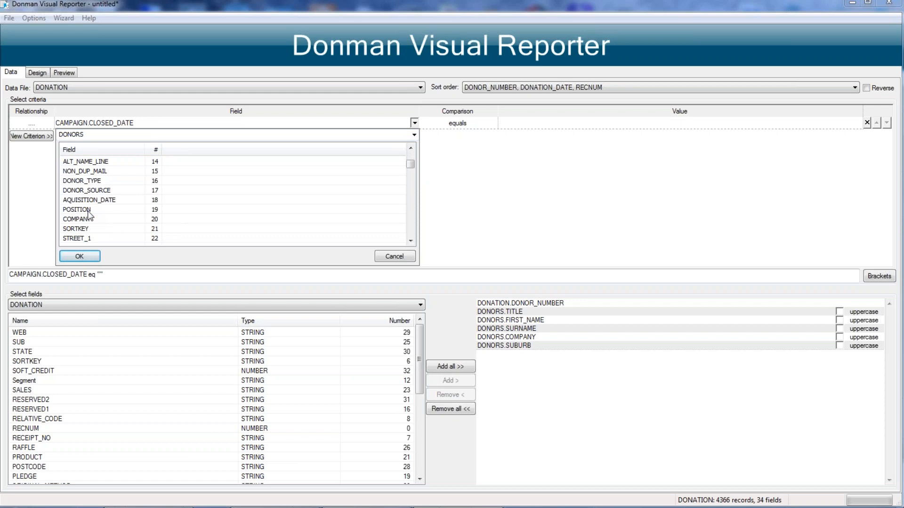
{"action": "double_click", "coordinate": [72, 180]}
Step: Look up the existing DONOR_TYPE values without choosing one, and delete the criterion
{"action": "left_click", "coordinate": [520, 123]}
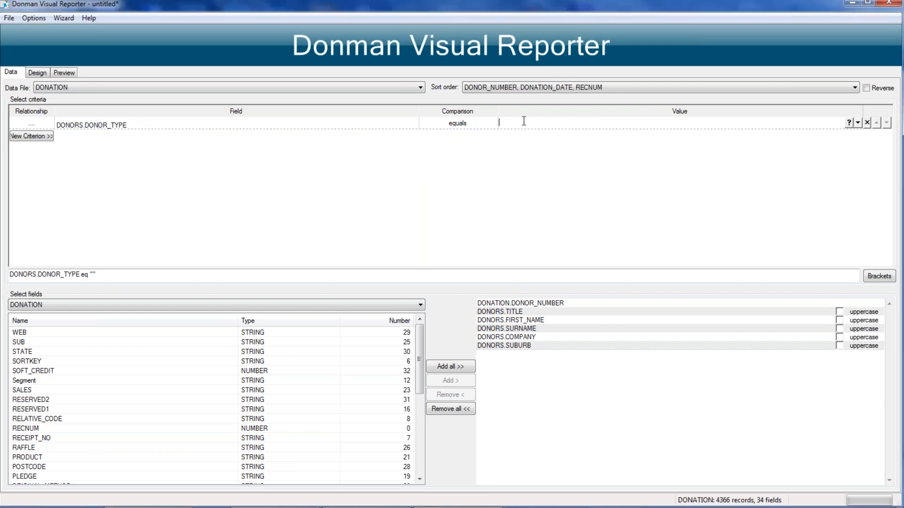
{"action": "left_click", "coordinate": [849, 122]}
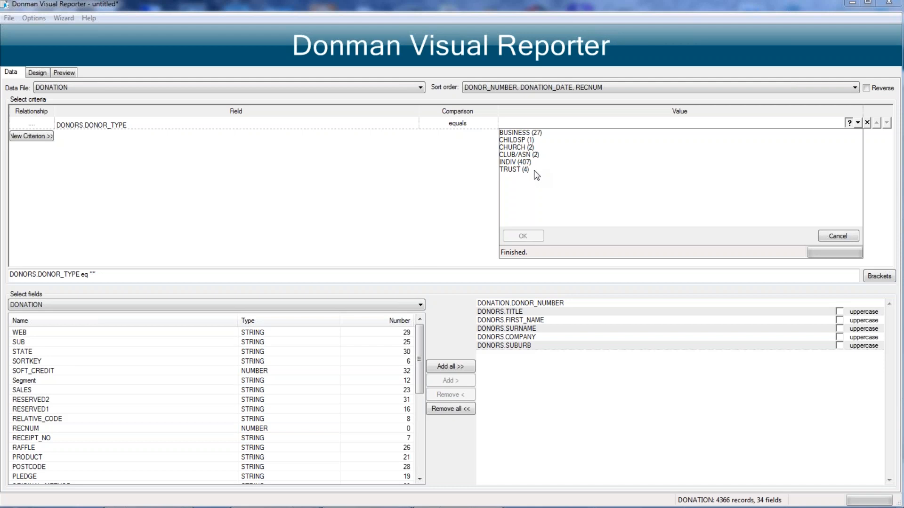
{"action": "left_click", "coordinate": [837, 236]}
{"action": "left_click", "coordinate": [237, 121]}
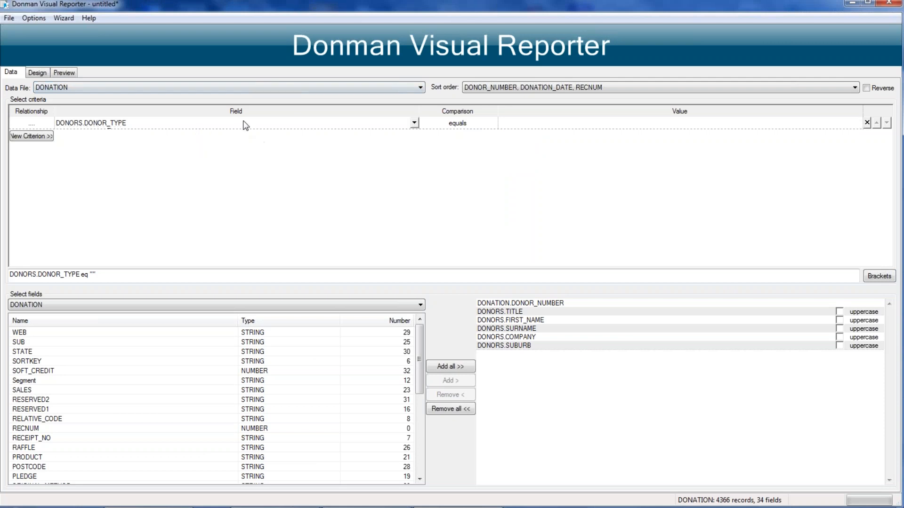
{"action": "left_click", "coordinate": [866, 123]}
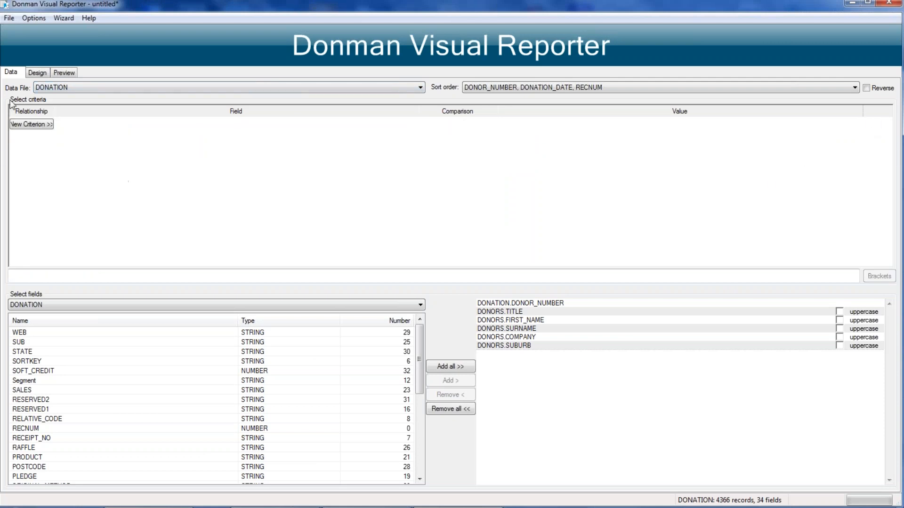
Step: Add a selection criterion requiring DONATION.DONOR_NUMBER to equal the anonymous donor's number
{"action": "left_click", "coordinate": [35, 124]}
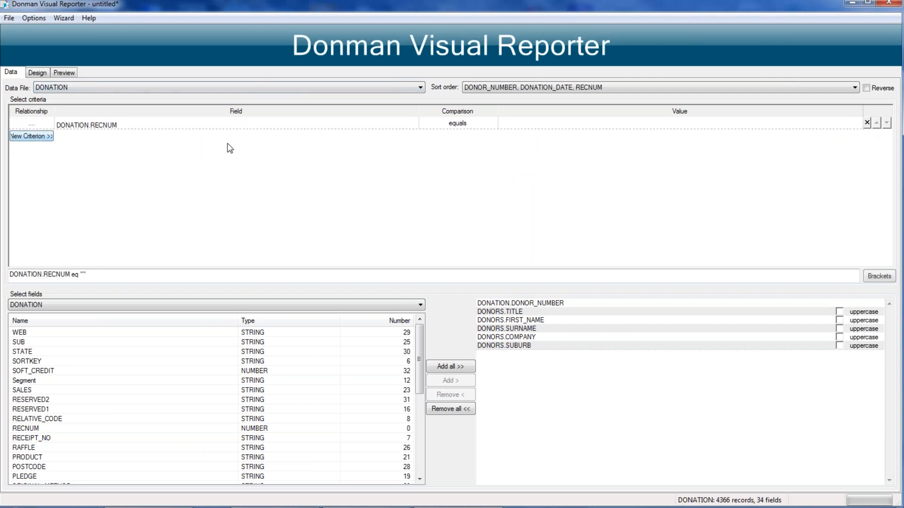
{"action": "left_click", "coordinate": [255, 124]}
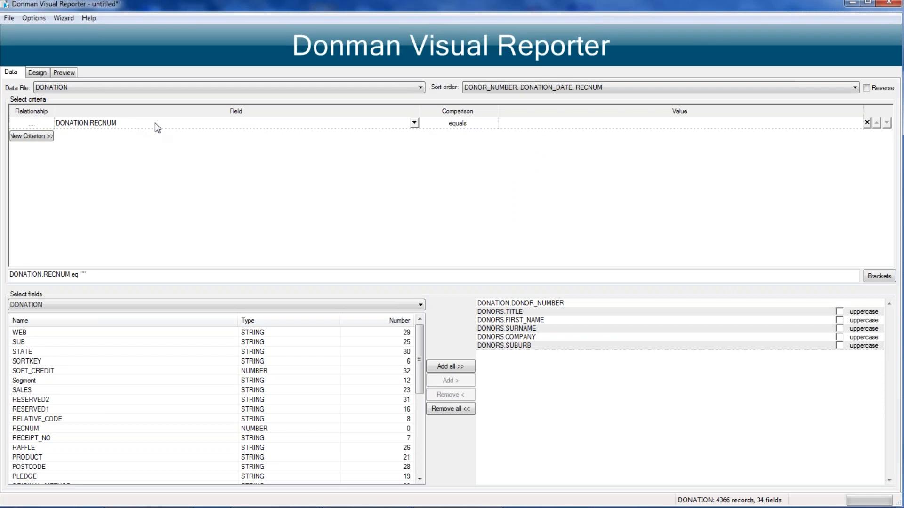
{"action": "left_click", "coordinate": [414, 123]}
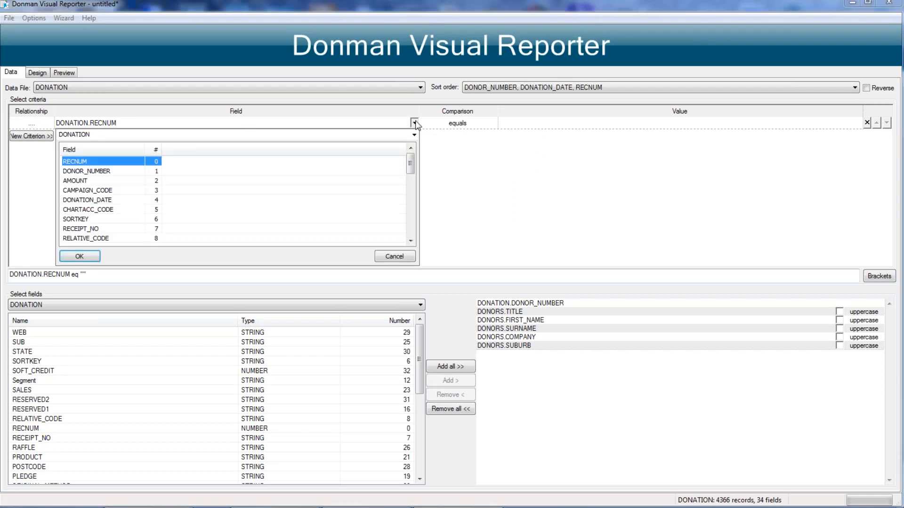
{"action": "double_click", "coordinate": [76, 171]}
{"action": "left_click", "coordinate": [524, 124]}
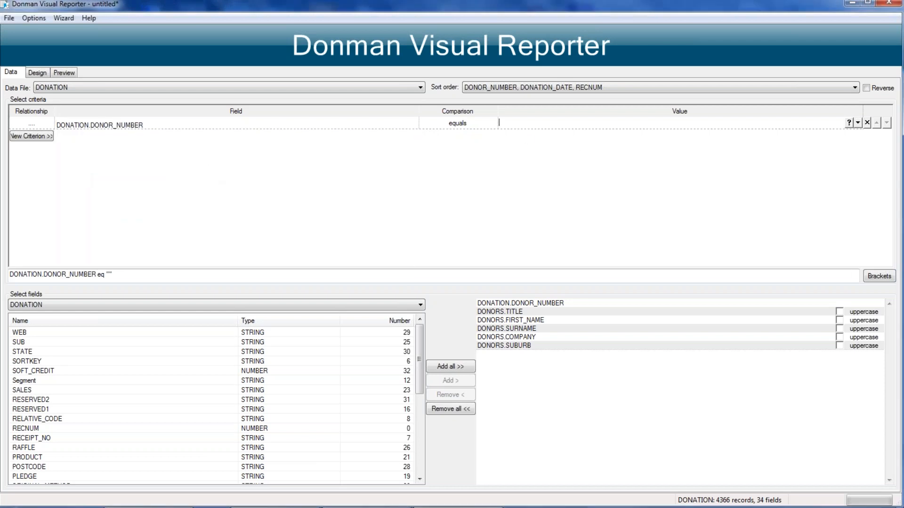
{"action": "type", "text": "1"}
Step: List the DONATION fields in field number order and add AMOUNT and CAMPAIGN_CODE to the report
{"action": "left_click", "coordinate": [391, 322]}
{"action": "double_click", "coordinate": [26, 352]}
{"action": "double_click", "coordinate": [23, 361]}
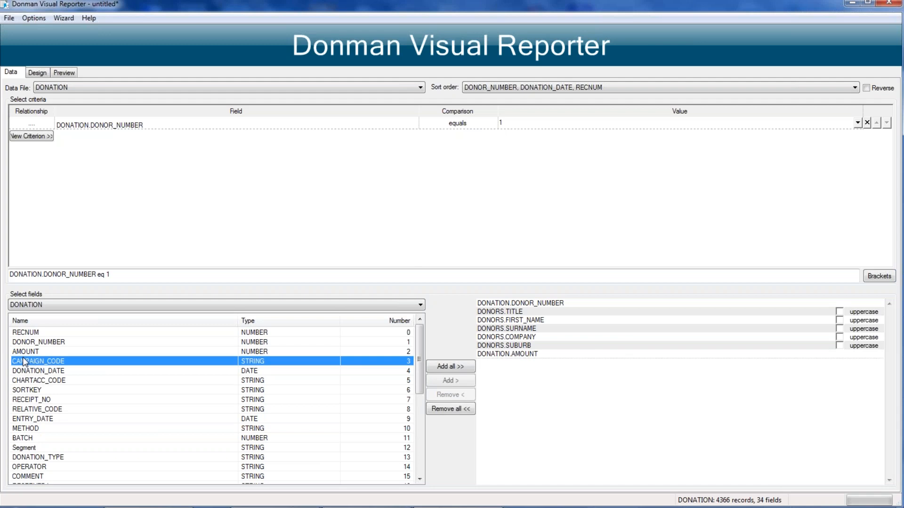
Step: Add DONATION_DATE, CHARTACC_CODE and RECEIPT_NO to the report and preview it
{"action": "double_click", "coordinate": [24, 372]}
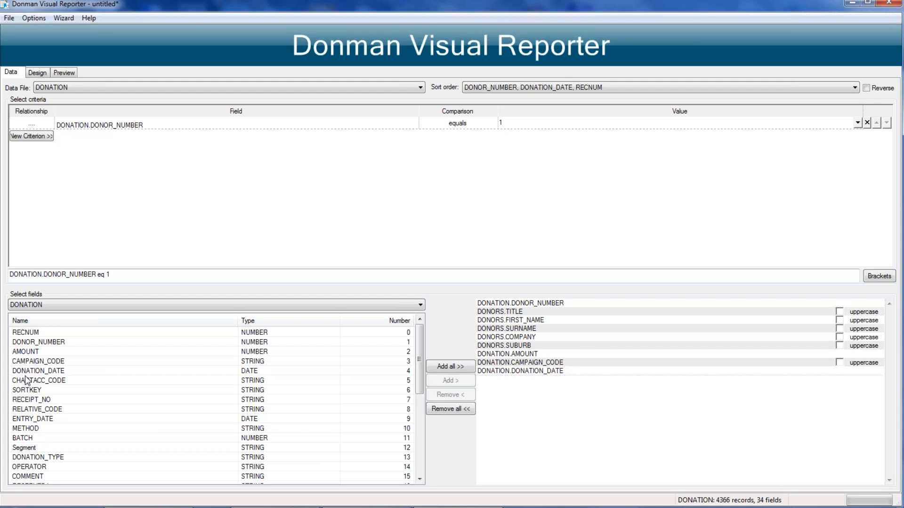
{"action": "double_click", "coordinate": [27, 382]}
{"action": "double_click", "coordinate": [28, 400]}
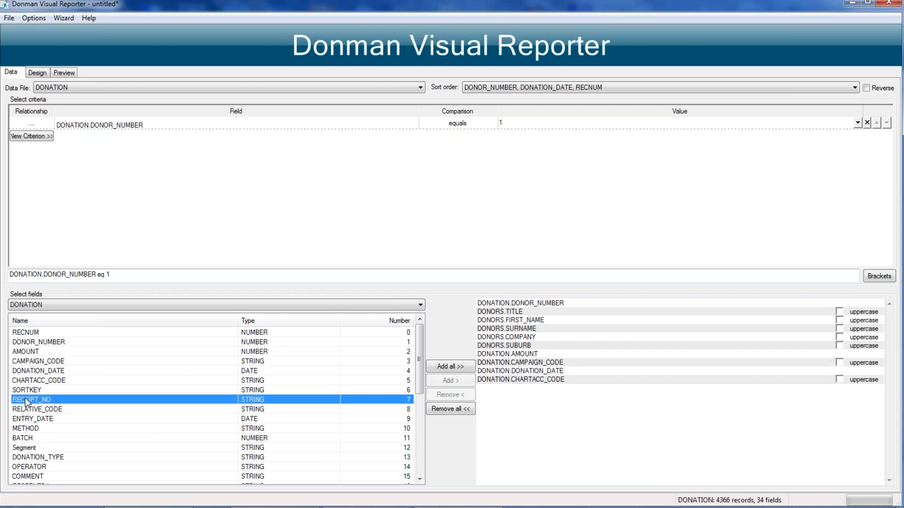
{"action": "left_click", "coordinate": [64, 72]}
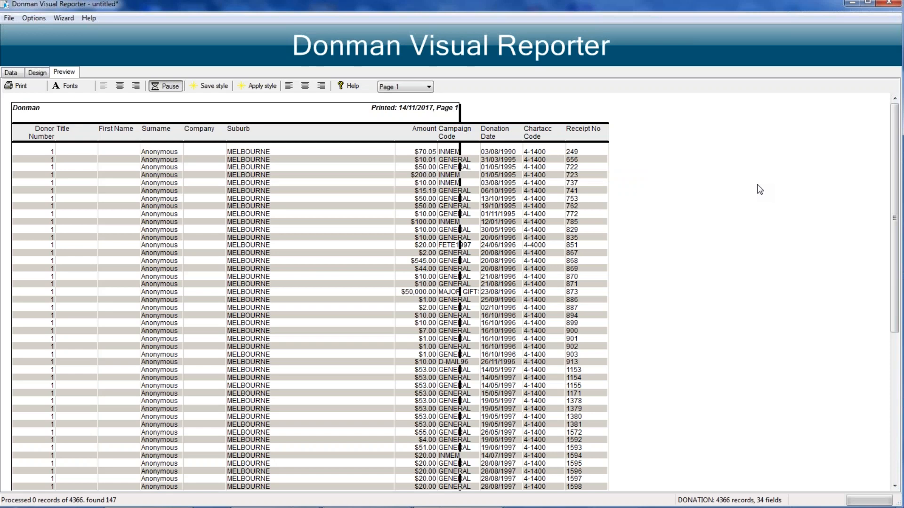
Step: Set the report's page orientation to landscape
{"action": "left_click", "coordinate": [9, 19]}
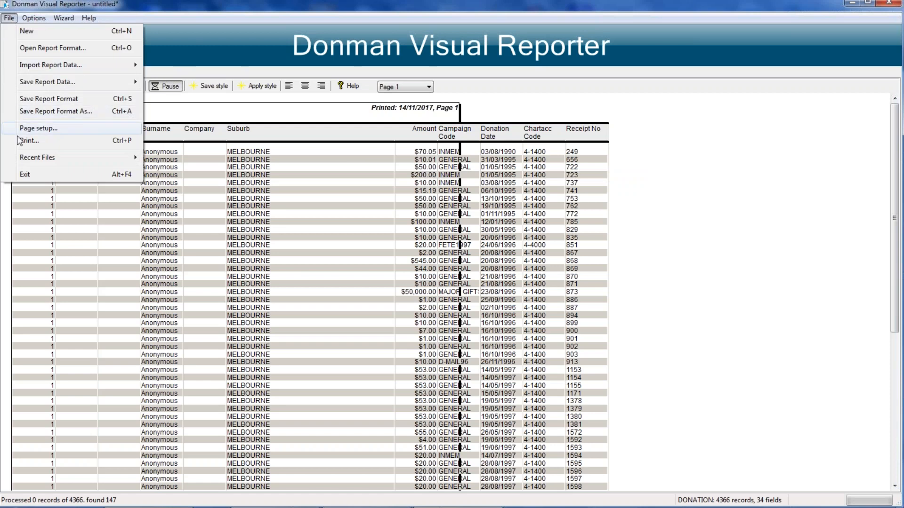
{"action": "left_click", "coordinate": [36, 129]}
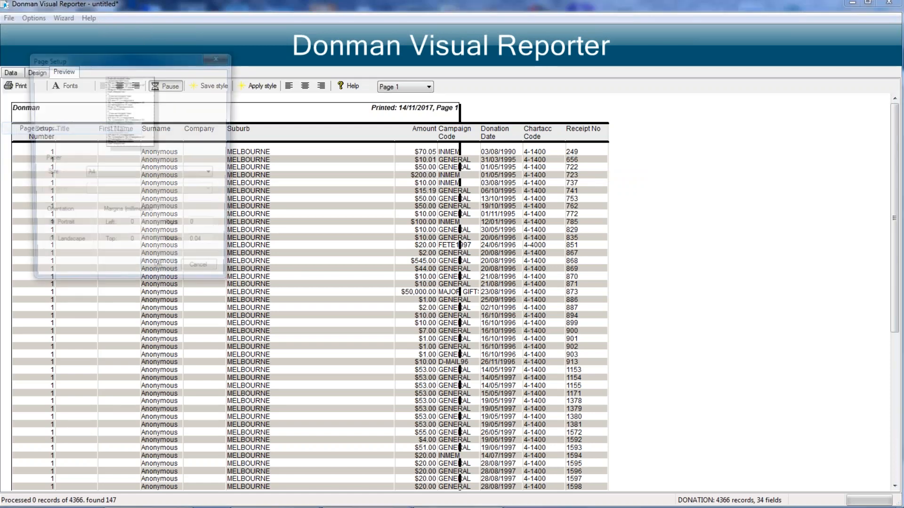
{"action": "left_click", "coordinate": [52, 247]}
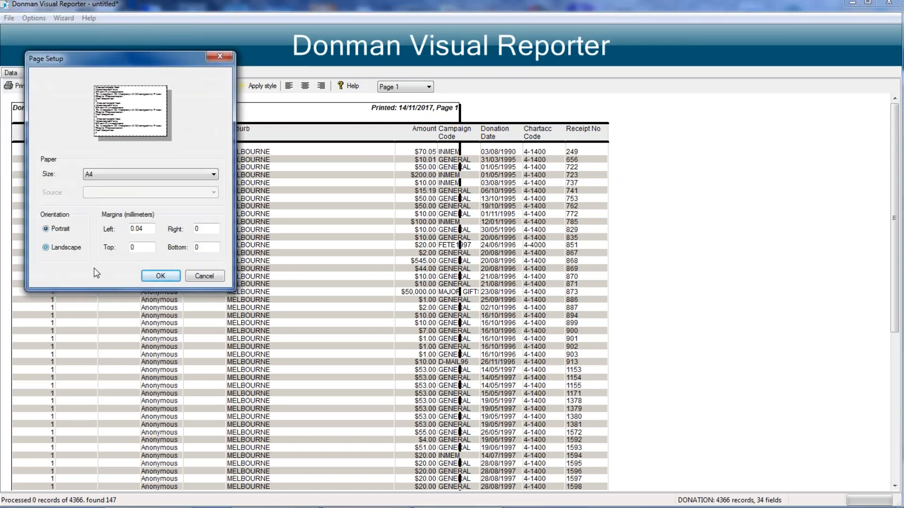
{"action": "left_click", "coordinate": [161, 276]}
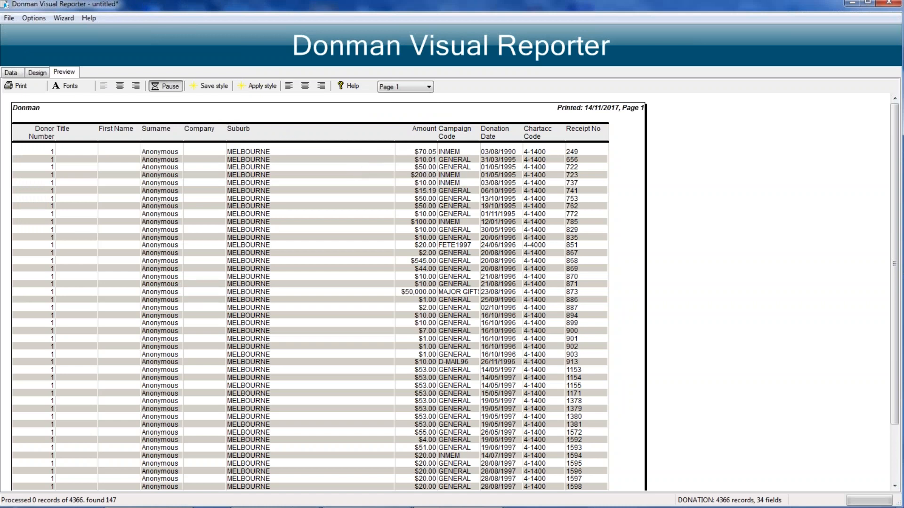
Step: Narrow the Suburb column and move the Donation Date column to the end, after Receipt No
{"action": "left_click_drag", "start_coordinate": [393, 135], "coordinate": [326, 135]}
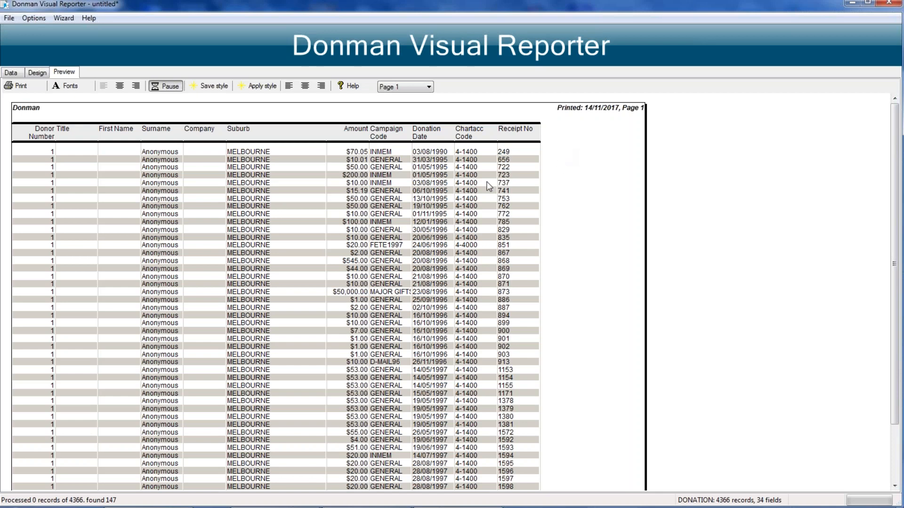
{"action": "left_click", "coordinate": [426, 135]}
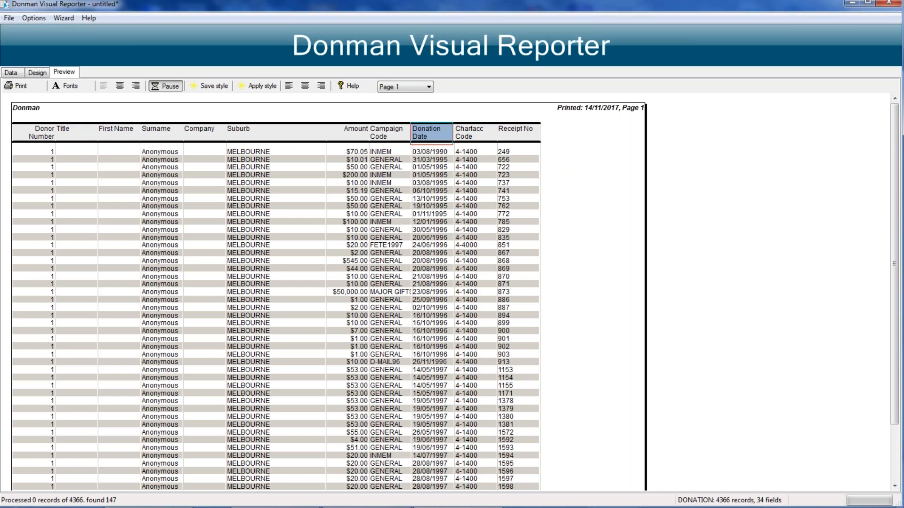
{"action": "left_click_drag", "start_coordinate": [426, 135], "coordinate": [556, 134]}
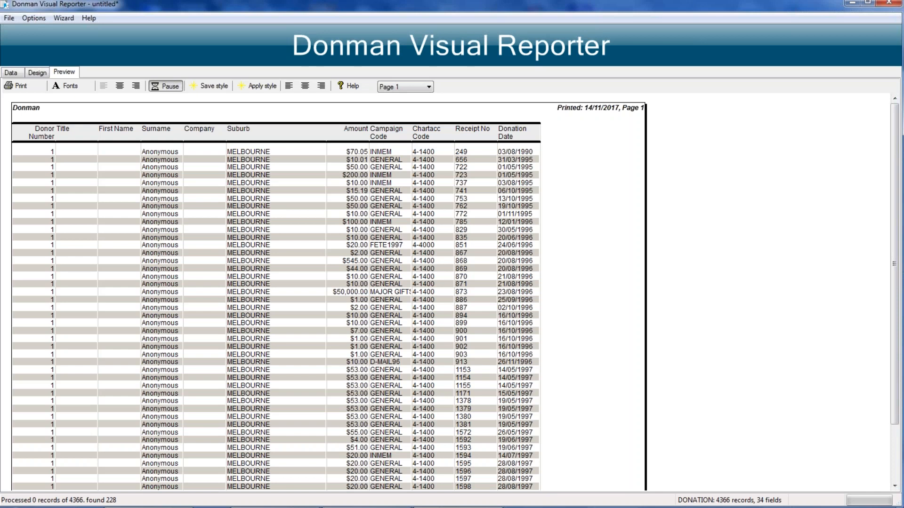
Step: Check the report's selected fields, resume the paused preview processing, and look through the listed donations
{"action": "left_click", "coordinate": [10, 73]}
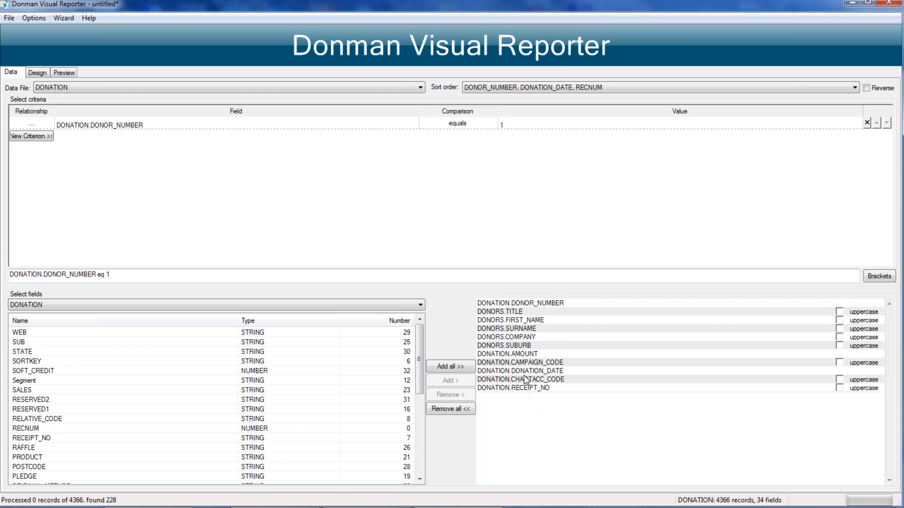
{"action": "left_click", "coordinate": [66, 73]}
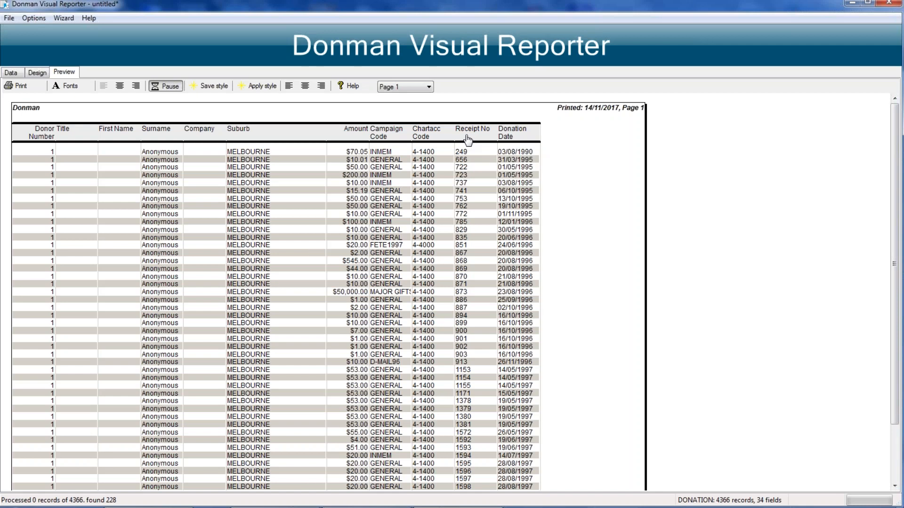
{"action": "left_click", "coordinate": [166, 86]}
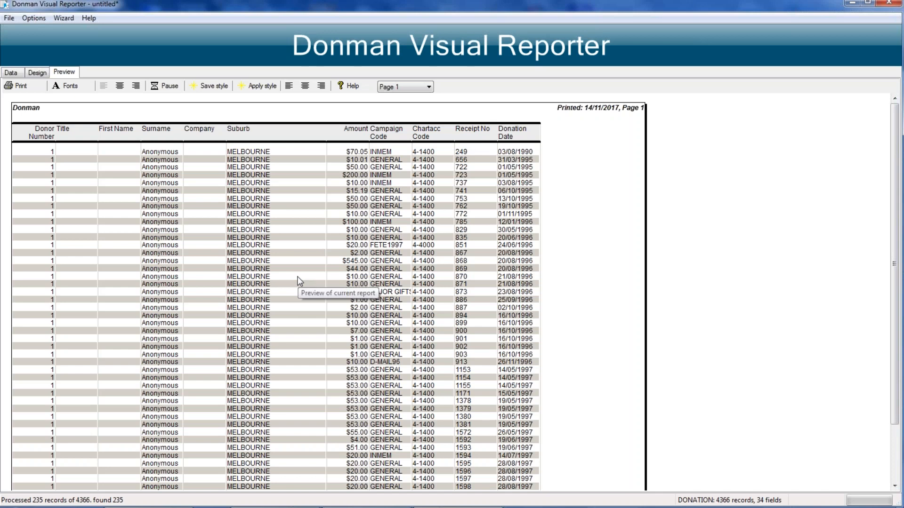
{"action": "scroll", "coordinate": [298, 281], "scroll_direction": "down", "scroll_amount": 1}
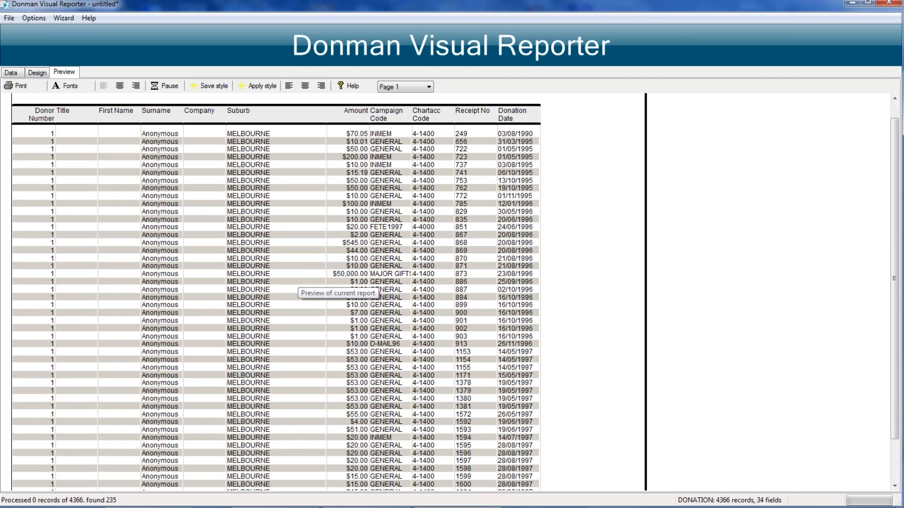
{"action": "scroll", "coordinate": [106, 165], "scroll_direction": "up", "scroll_amount": 1}
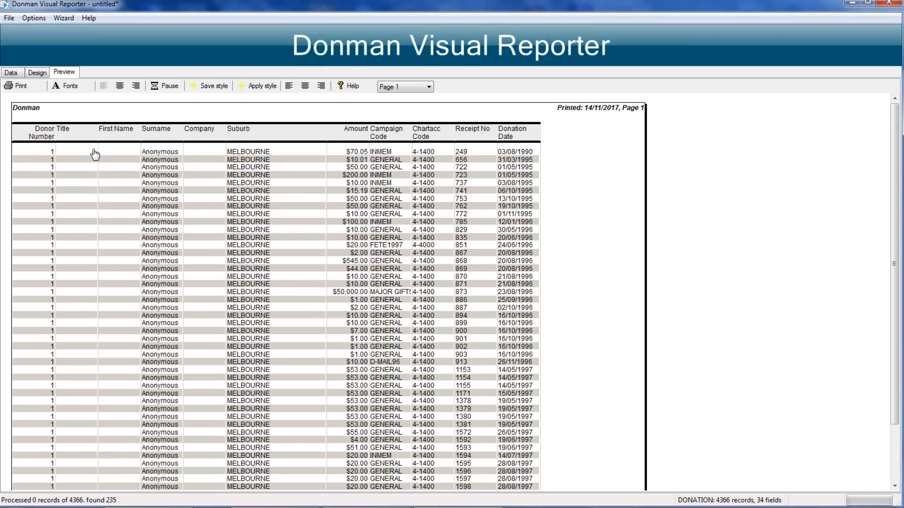
Step: Change the DONATION.DONOR_NUMBER criterion to another donor's number and preview the report
{"action": "left_click", "coordinate": [11, 72]}
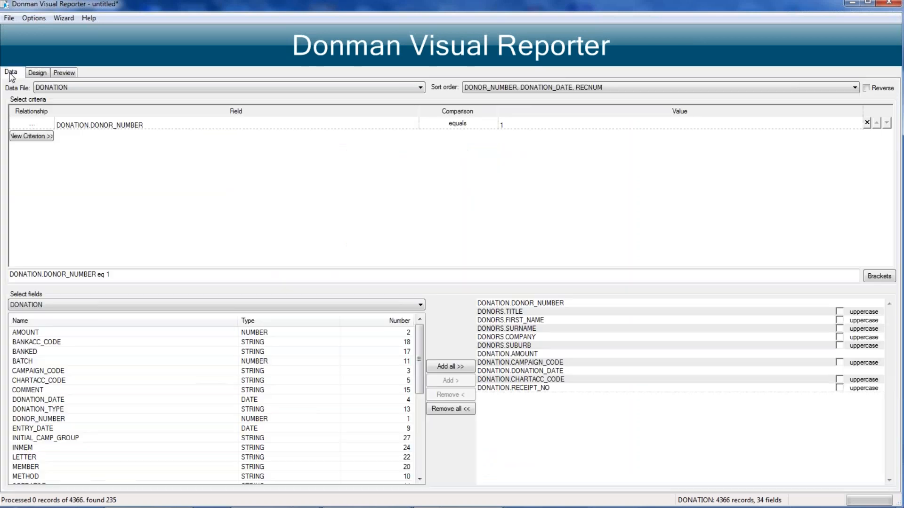
{"action": "left_click", "coordinate": [518, 123]}
{"action": "type", "text": "2"}
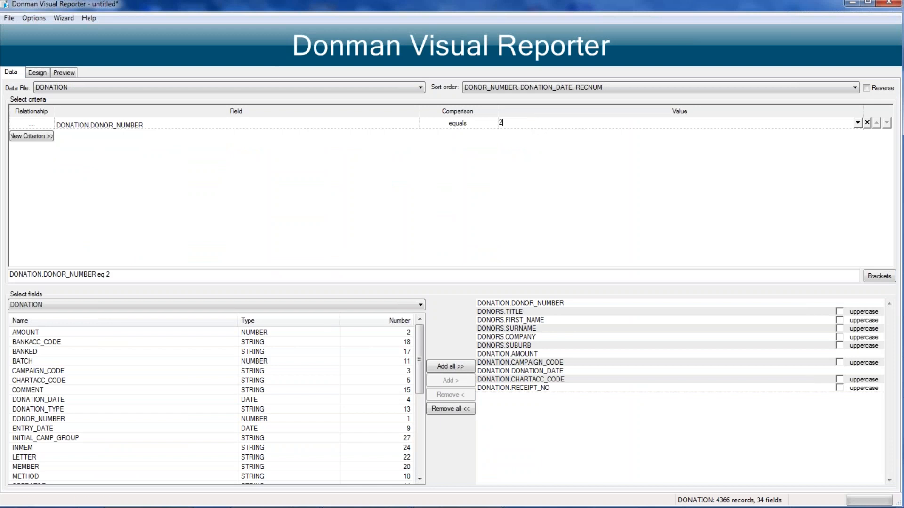
{"action": "left_click", "coordinate": [62, 70]}
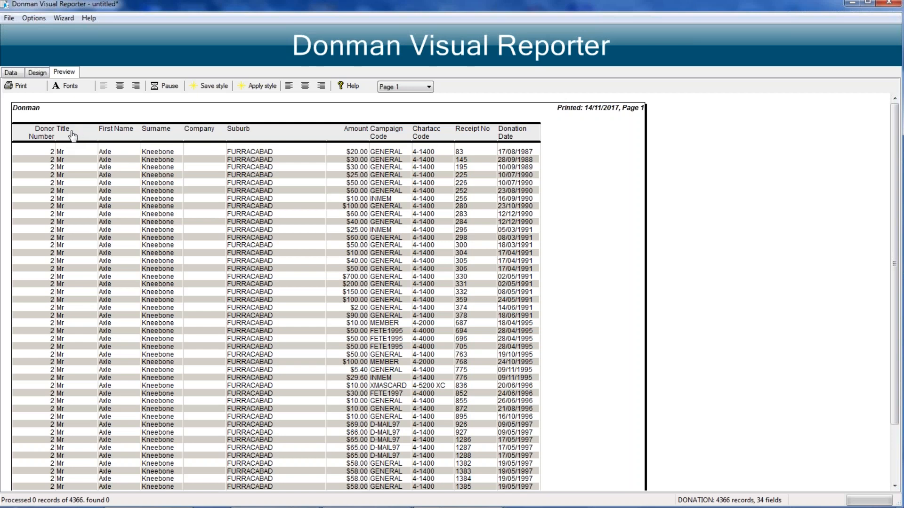
Step: Merge the Title, First Name, Surname, Company and Suburb columns into the Donor Number column
{"action": "right_click", "coordinate": [36, 129]}
{"action": "mouse_move", "coordinate": [65, 140]}
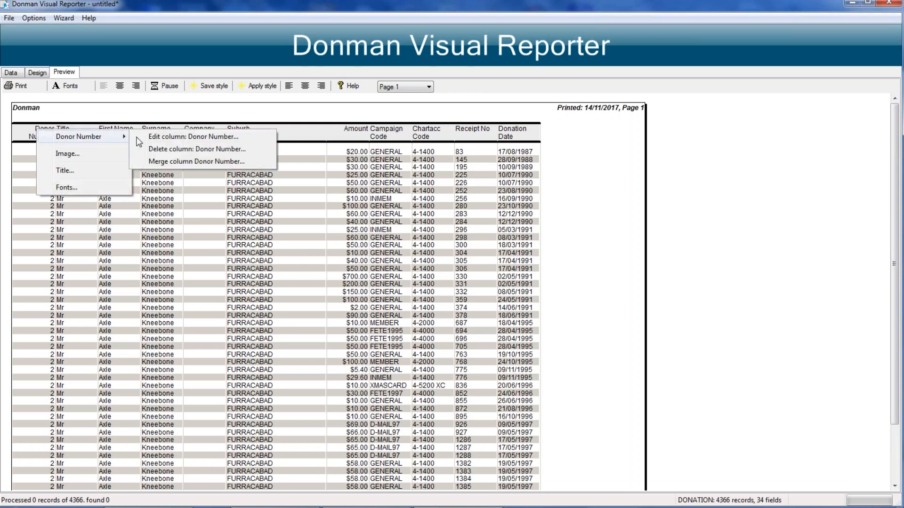
{"action": "left_click", "coordinate": [183, 161]}
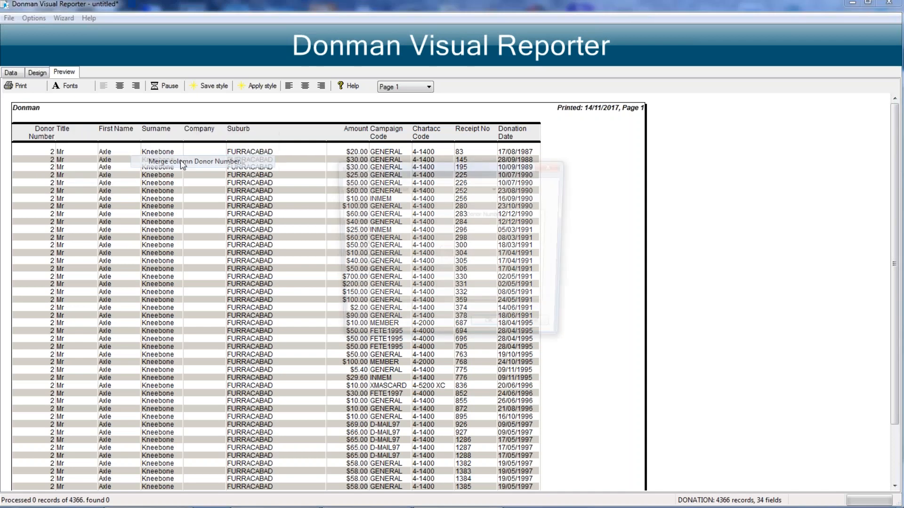
{"action": "left_click", "coordinate": [356, 216]}
{"action": "double_click", "coordinate": [357, 216]}
{"action": "double_click", "coordinate": [357, 215]}
{"action": "double_click", "coordinate": [356, 216]}
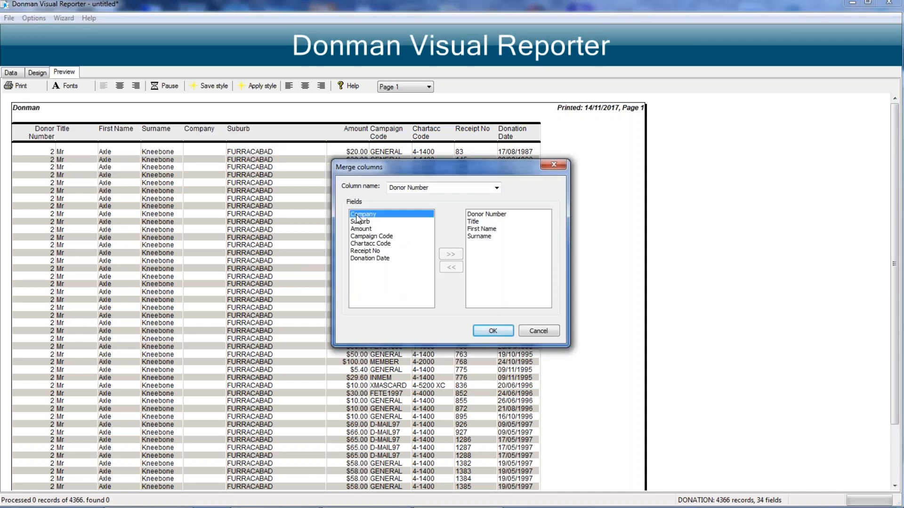
{"action": "double_click", "coordinate": [356, 215]}
{"action": "double_click", "coordinate": [356, 216]}
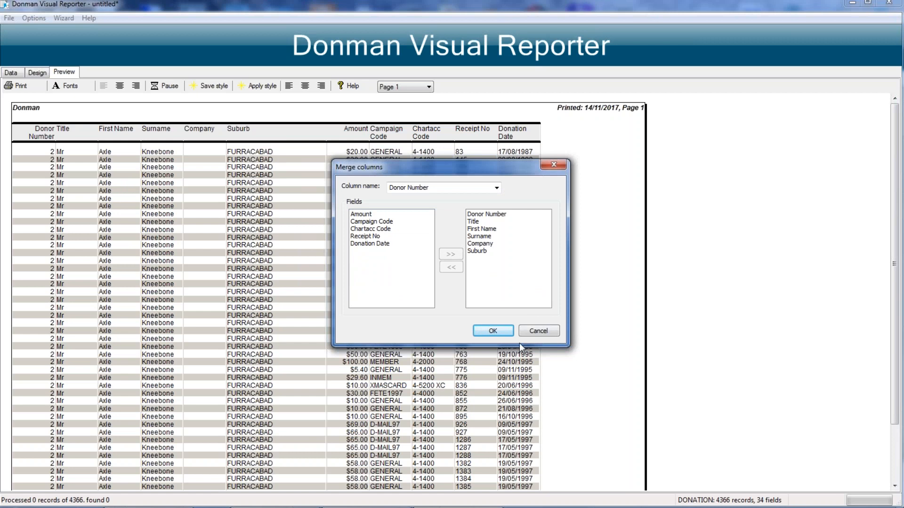
{"action": "left_click", "coordinate": [492, 331]}
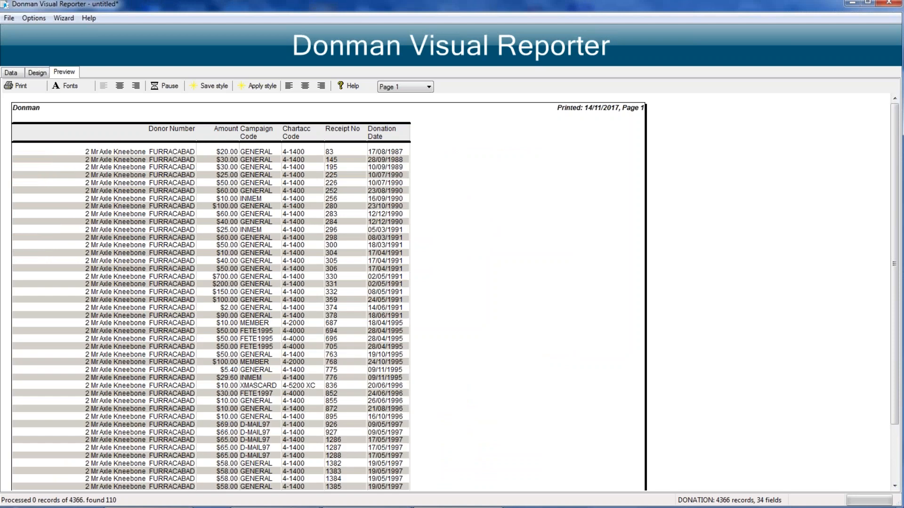
Step: Narrow the merged Donor Number column to a width of about 70, left-align its text and preview the report
{"action": "left_click_drag", "start_coordinate": [162, 137], "coordinate": [165, 141]}
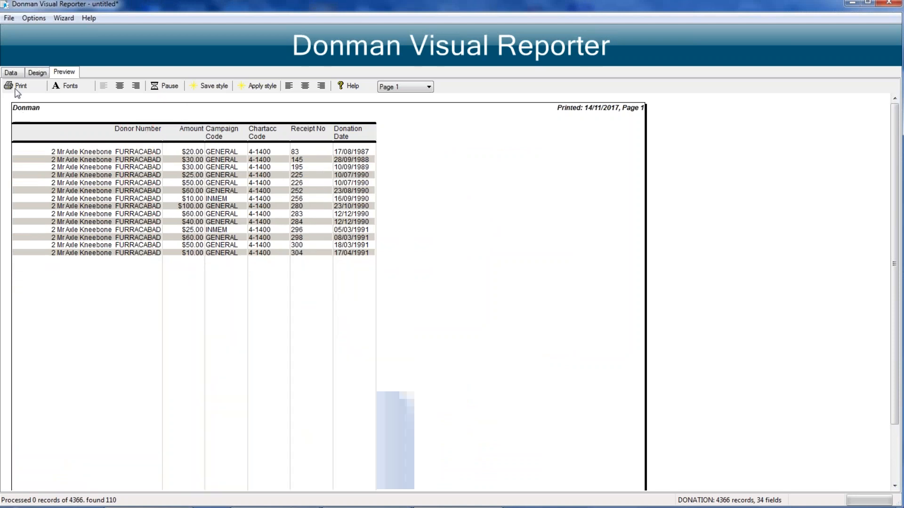
{"action": "left_click", "coordinate": [37, 74]}
{"action": "left_click", "coordinate": [83, 113]}
{"action": "left_click", "coordinate": [82, 112]}
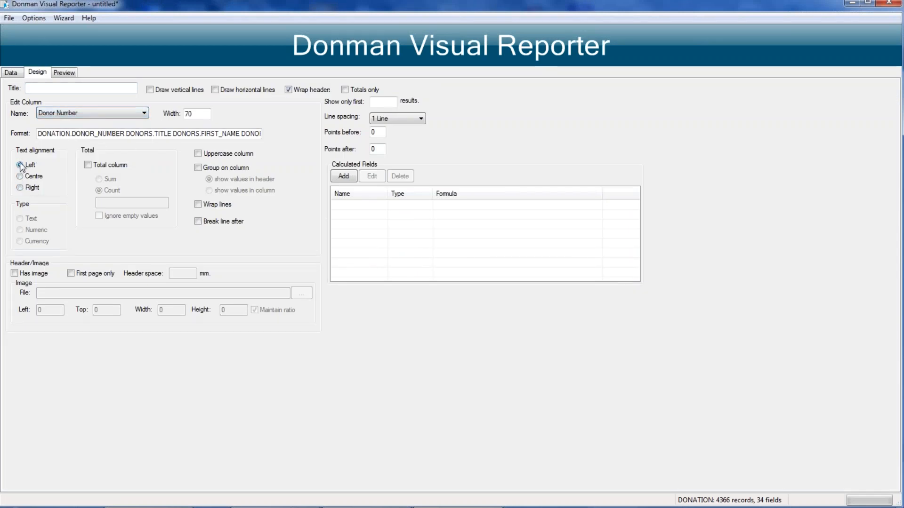
{"action": "left_click", "coordinate": [64, 73]}
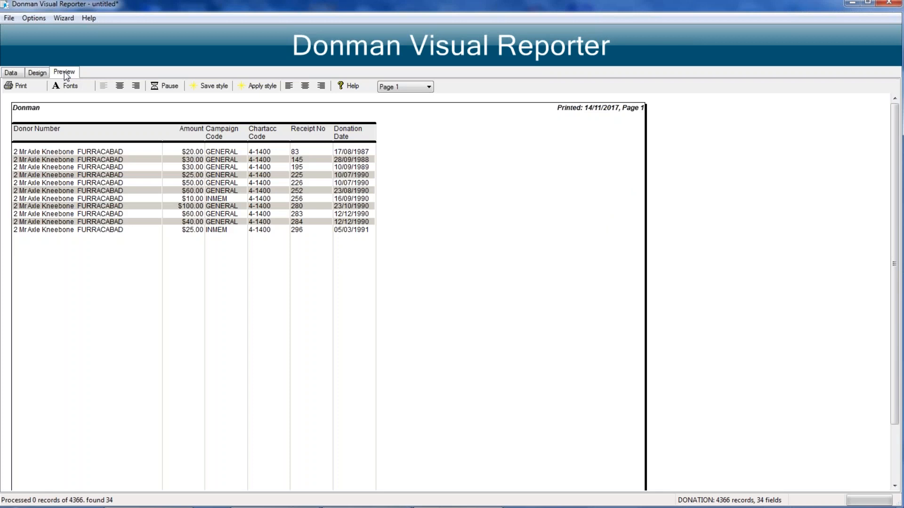
Step: Group the report on the Donor Number column with its values shown in the header, and preview it
{"action": "left_click", "coordinate": [36, 72]}
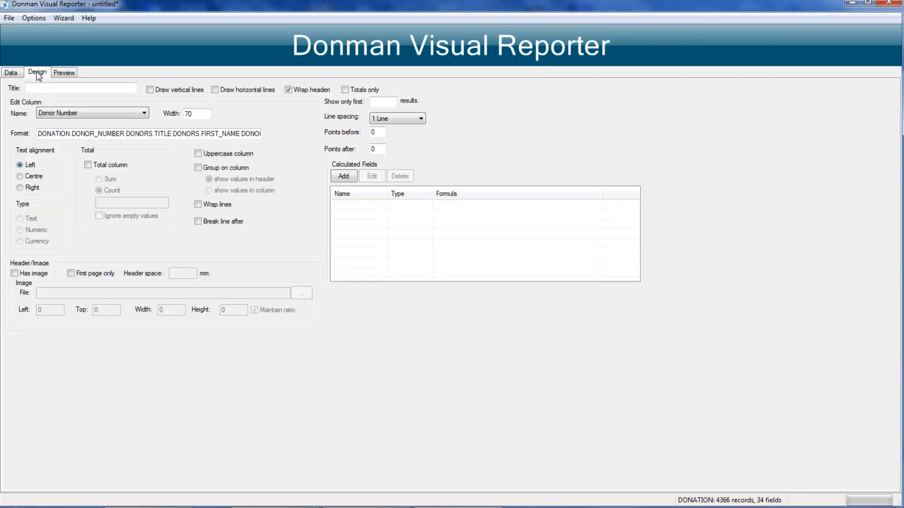
{"action": "left_click", "coordinate": [198, 168]}
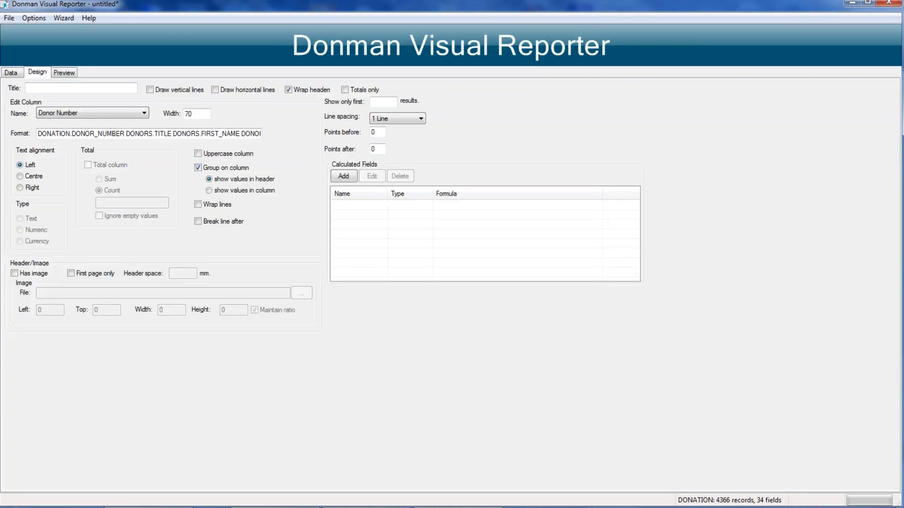
{"action": "left_click", "coordinate": [64, 73]}
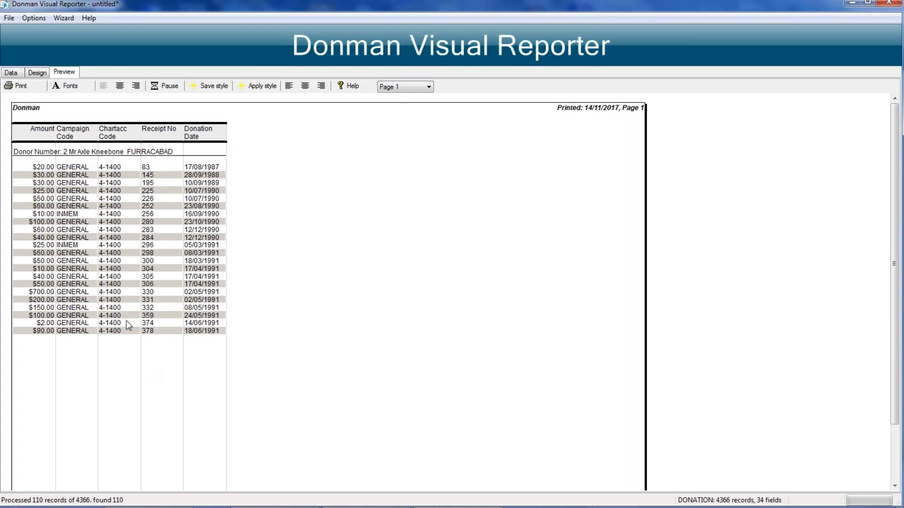
Step: Total the Amount column as a sum and the Campaign Code column as a count
{"action": "left_click", "coordinate": [37, 74]}
{"action": "left_click", "coordinate": [121, 117]}
{"action": "left_click", "coordinate": [59, 130]}
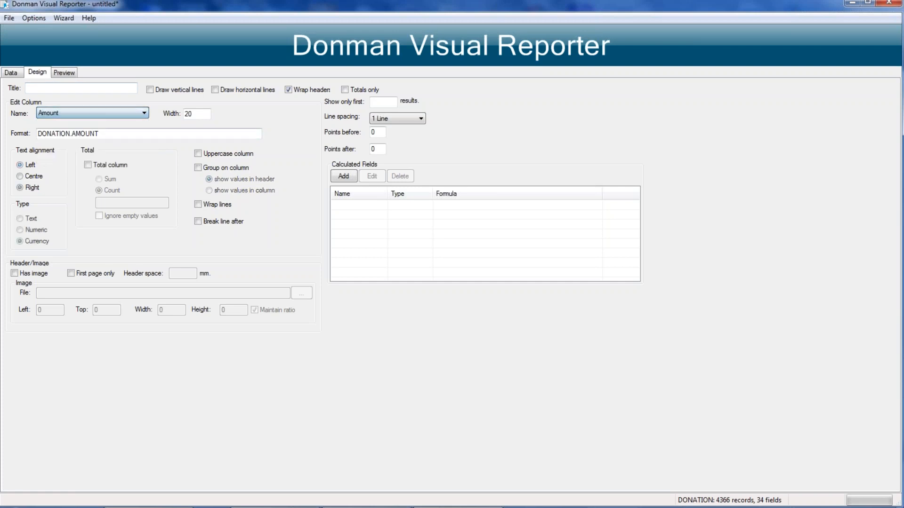
{"action": "left_click", "coordinate": [87, 165]}
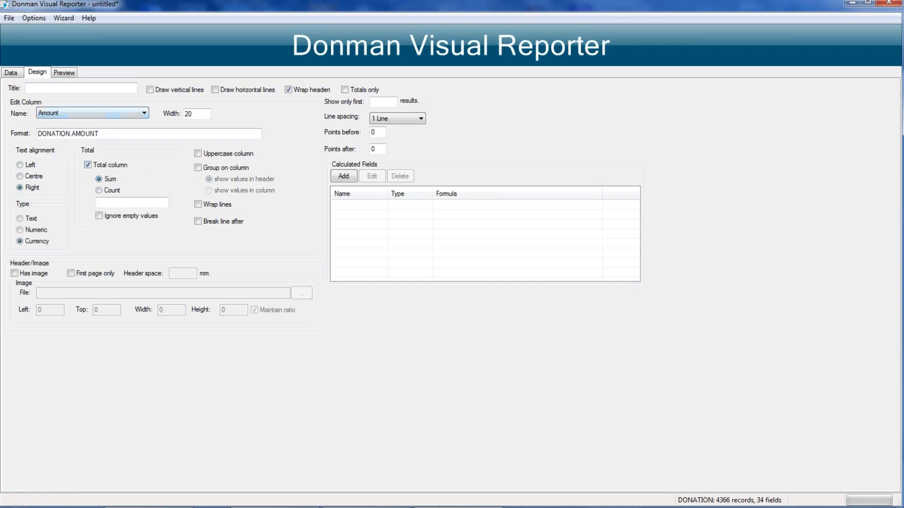
{"action": "left_click", "coordinate": [98, 112]}
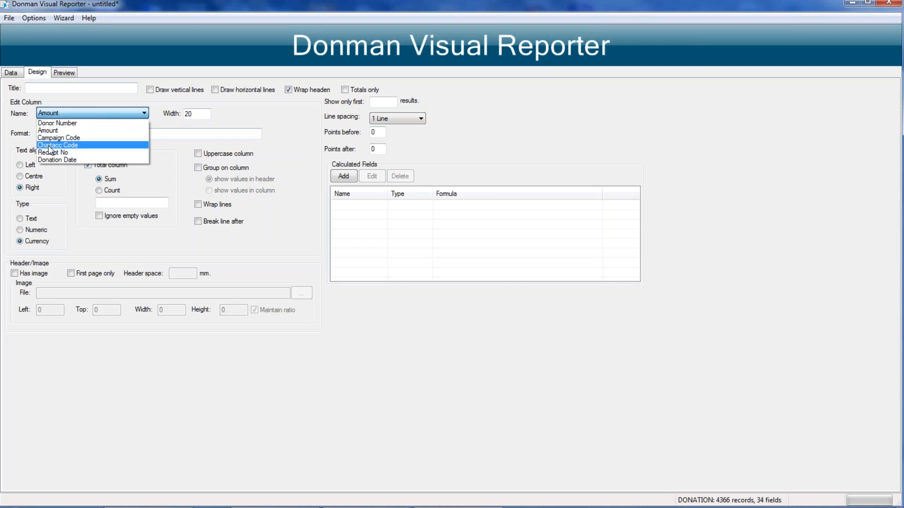
{"action": "left_click", "coordinate": [53, 138]}
{"action": "left_click", "coordinate": [88, 165]}
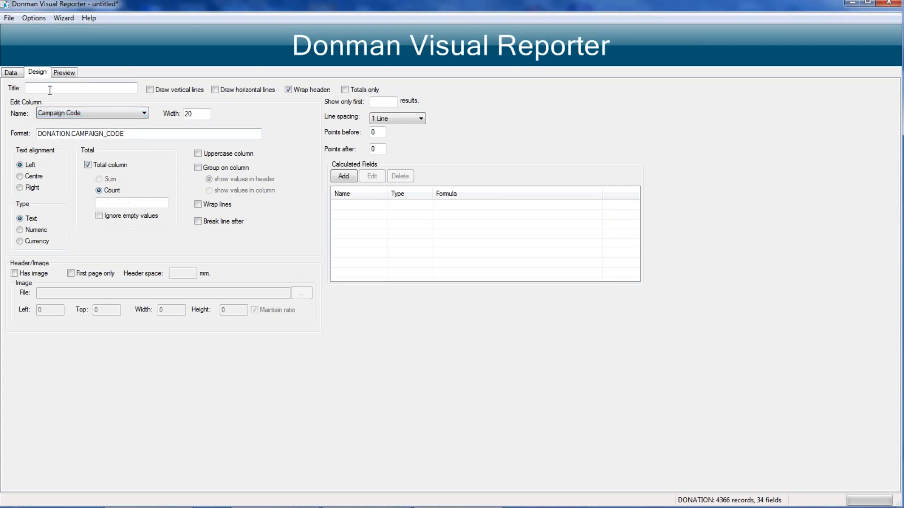
Step: Preview the report, view the donation totals on page 3 and return to page 1
{"action": "left_click", "coordinate": [70, 71]}
{"action": "left_click", "coordinate": [413, 87]}
{"action": "left_click", "coordinate": [389, 112]}
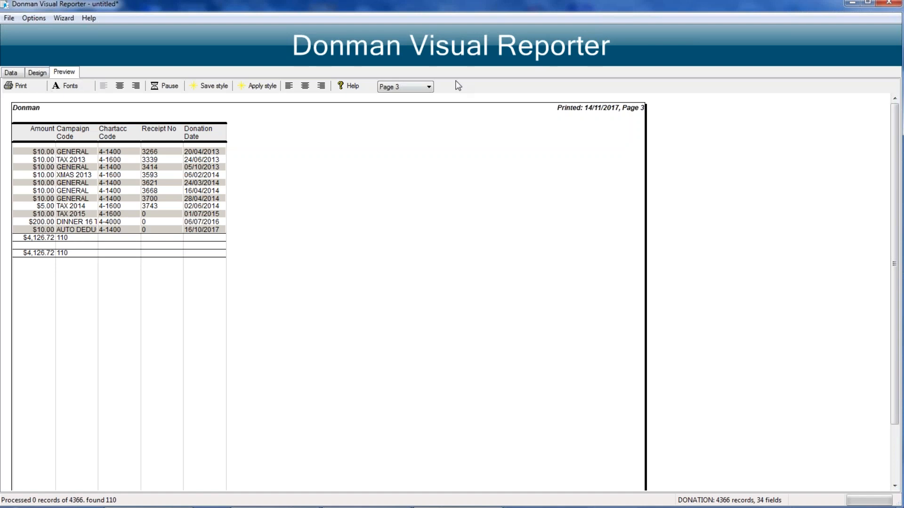
{"action": "left_click", "coordinate": [394, 86]}
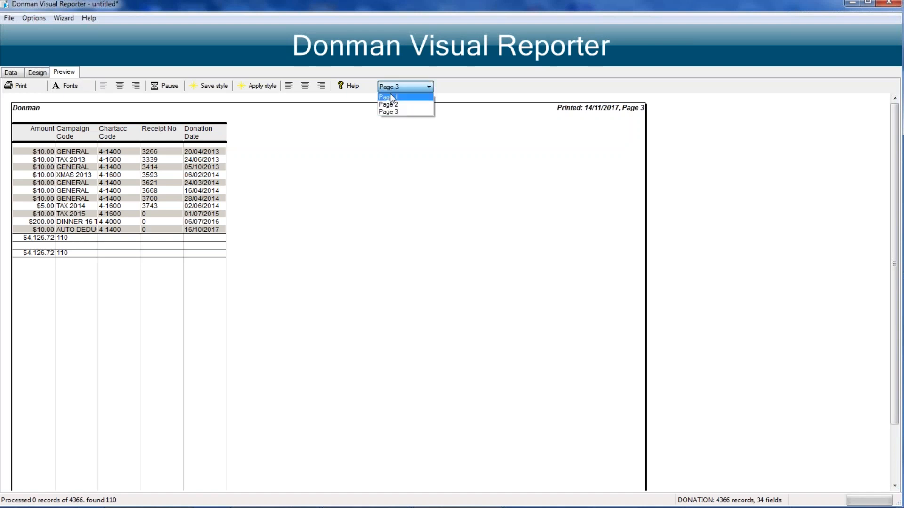
{"action": "left_click", "coordinate": [391, 96]}
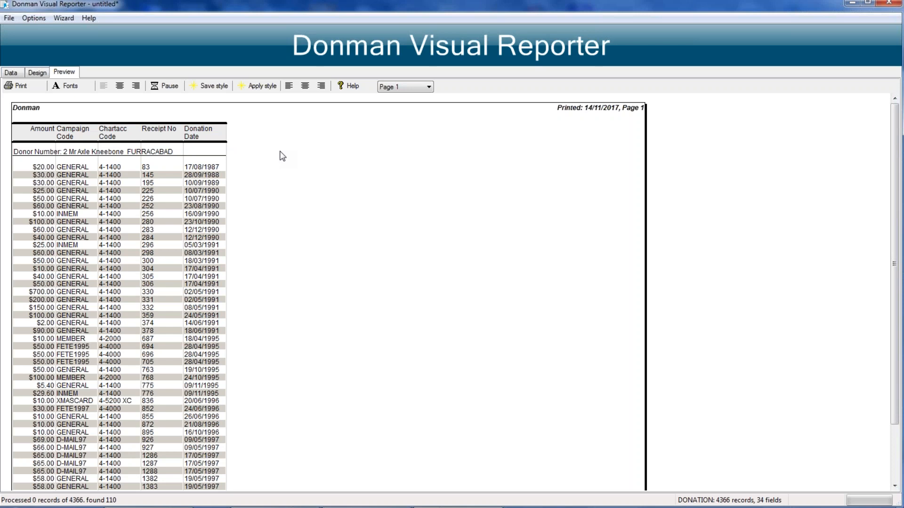
Step: Remove the DONATION.DONOR_NUMBER criterion from the report and return to its design settings
{"action": "left_click", "coordinate": [13, 73]}
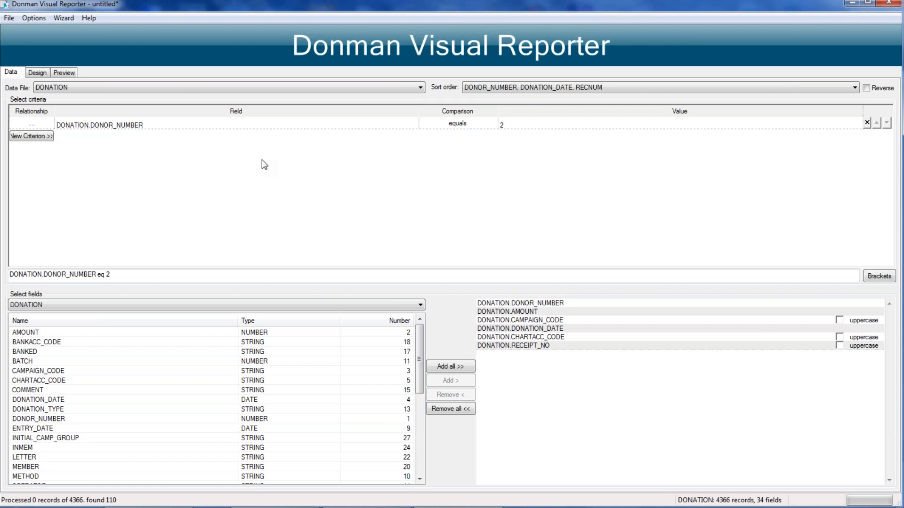
{"action": "left_click", "coordinate": [867, 123]}
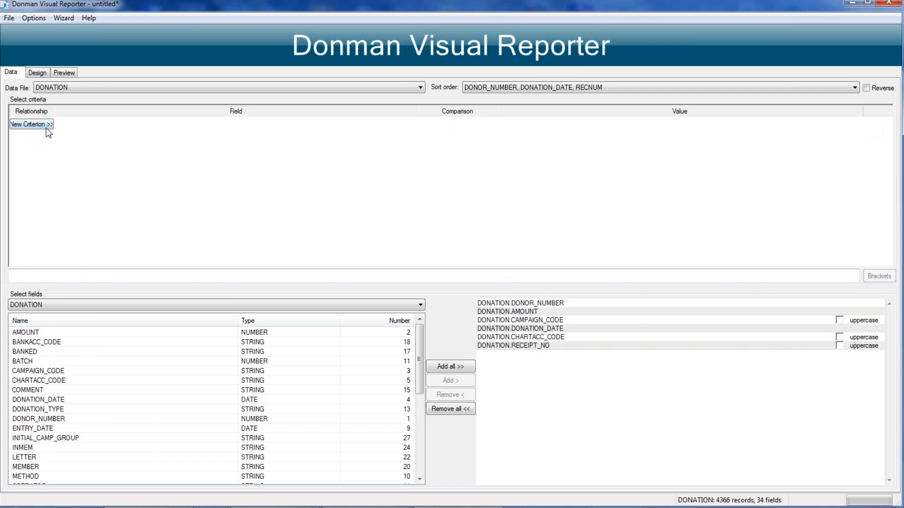
{"action": "left_click", "coordinate": [37, 73]}
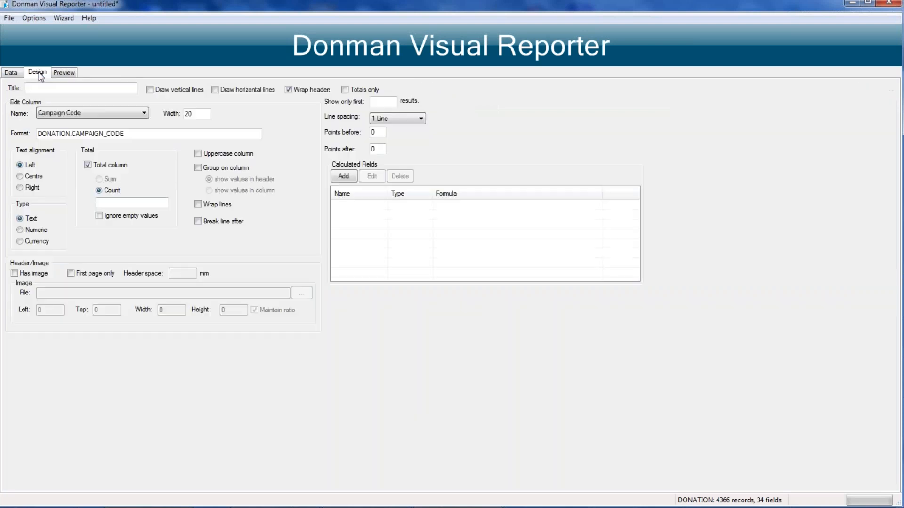
Step: Open the saved report format webinar test.rpf without saving the current report, and recreate its temporary index
{"action": "left_click", "coordinate": [7, 17]}
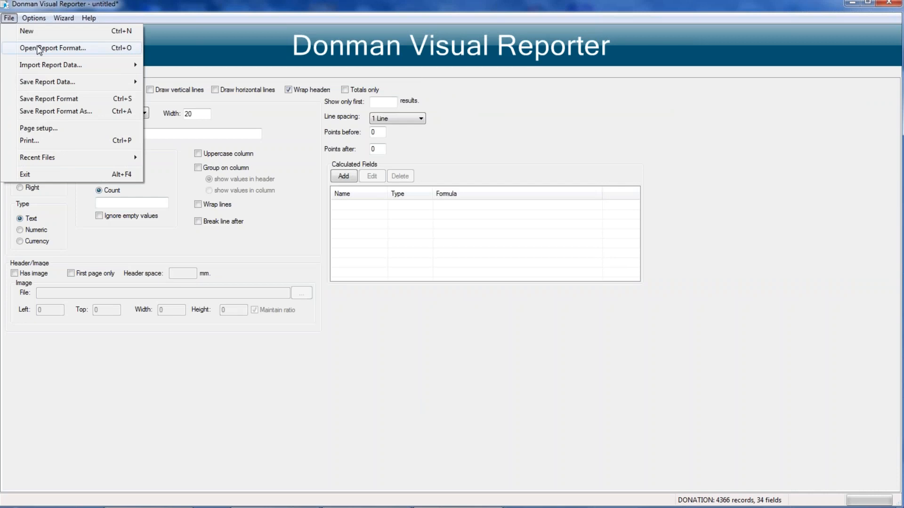
{"action": "left_click", "coordinate": [38, 48]}
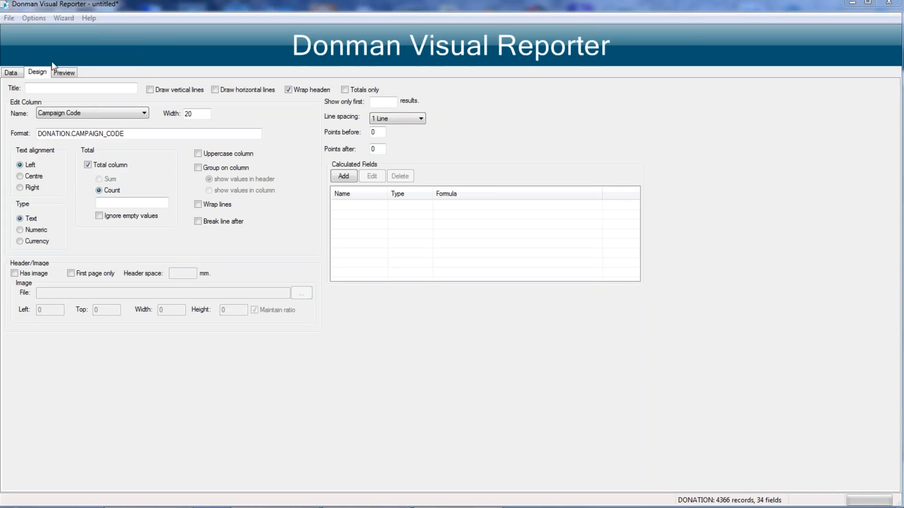
{"action": "left_click", "coordinate": [131, 103]}
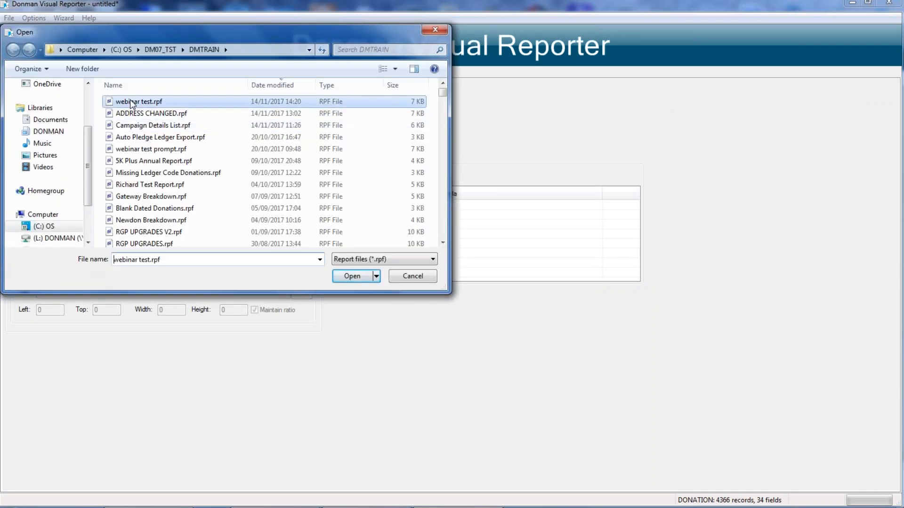
{"action": "double_click", "coordinate": [130, 101]}
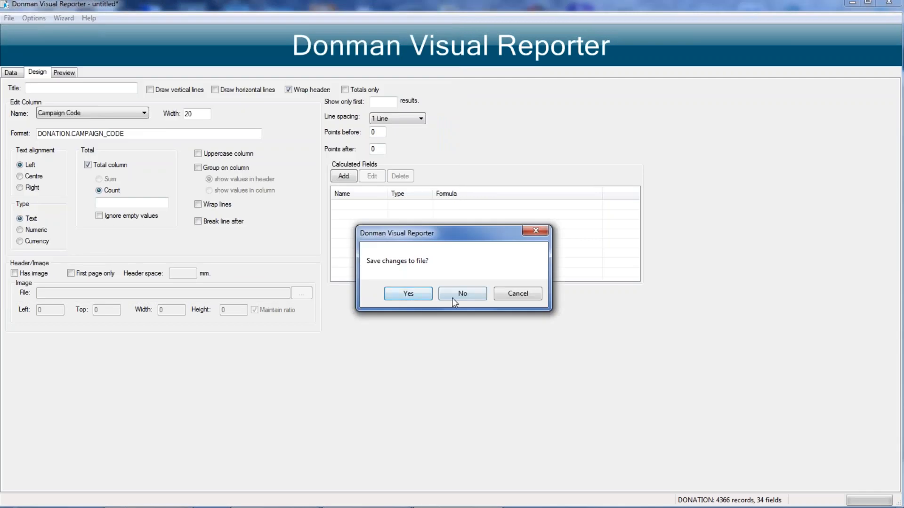
{"action": "left_click", "coordinate": [457, 294]}
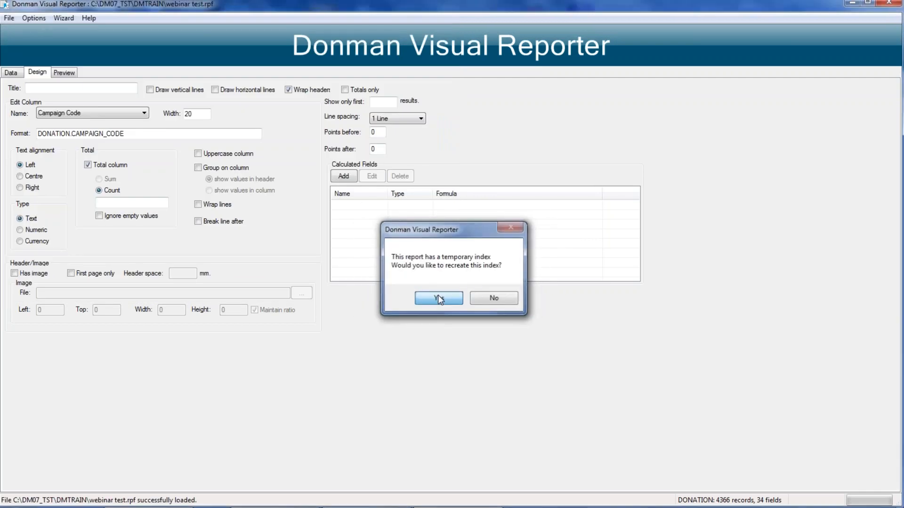
{"action": "left_click", "coordinate": [438, 295]}
{"action": "left_click", "coordinate": [406, 285]}
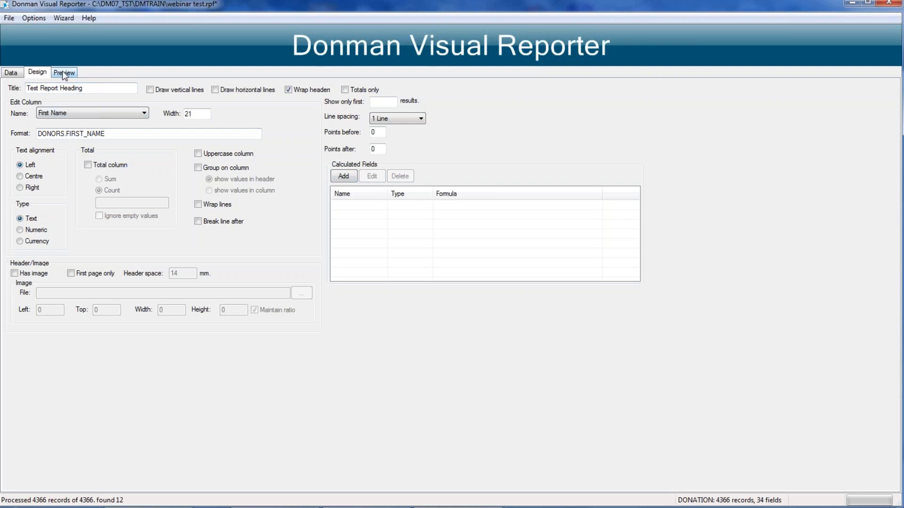
Step: Close Visual Reporter without saving changes and look up the donor's record by number in Donor Entry, continuing to the donation totals page
{"action": "left_click", "coordinate": [885, 3]}
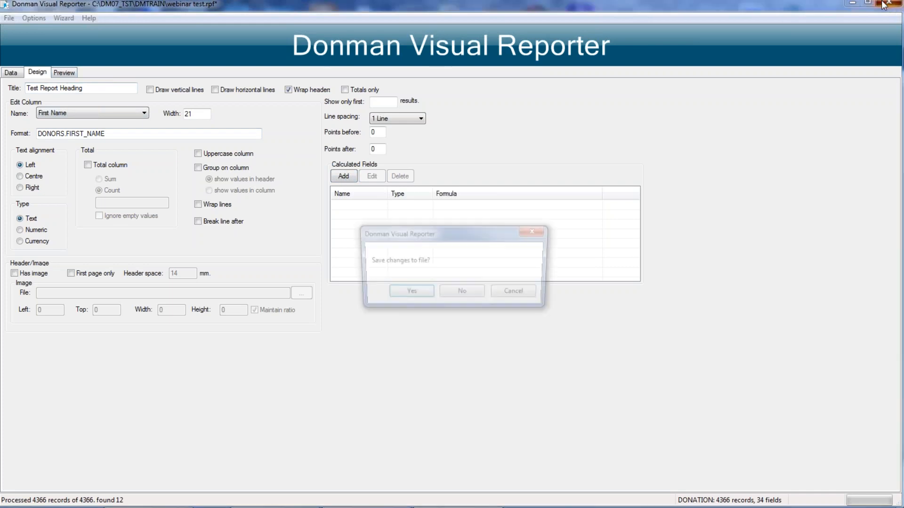
{"action": "left_click", "coordinate": [461, 293]}
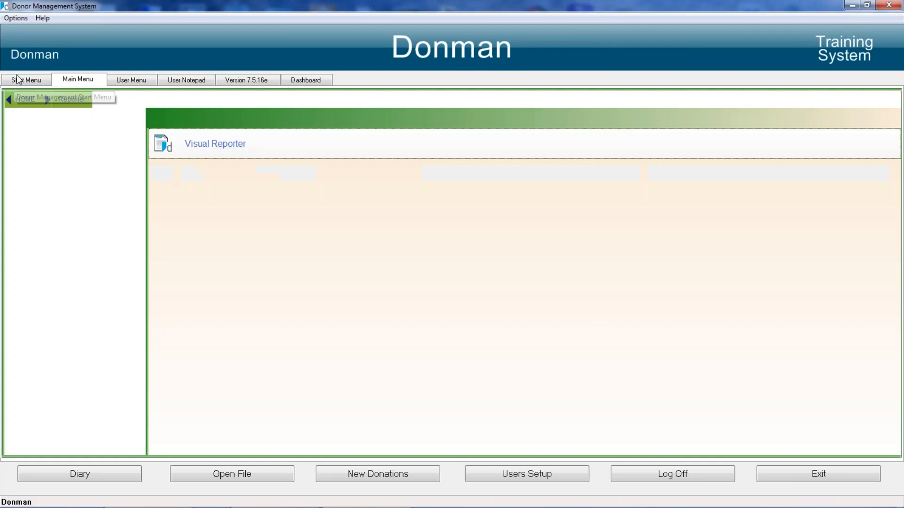
{"action": "left_click", "coordinate": [26, 79]}
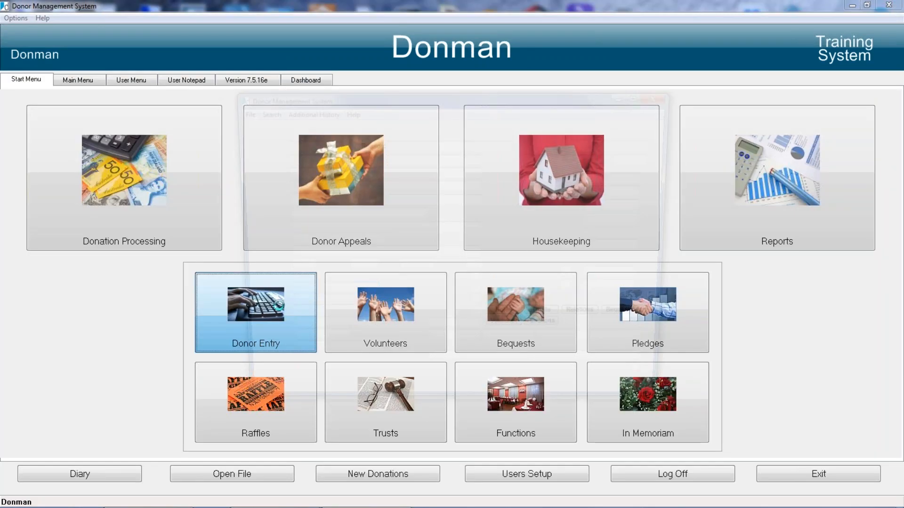
{"action": "type", "text": "2"}
{"action": "key", "text": "Return"}
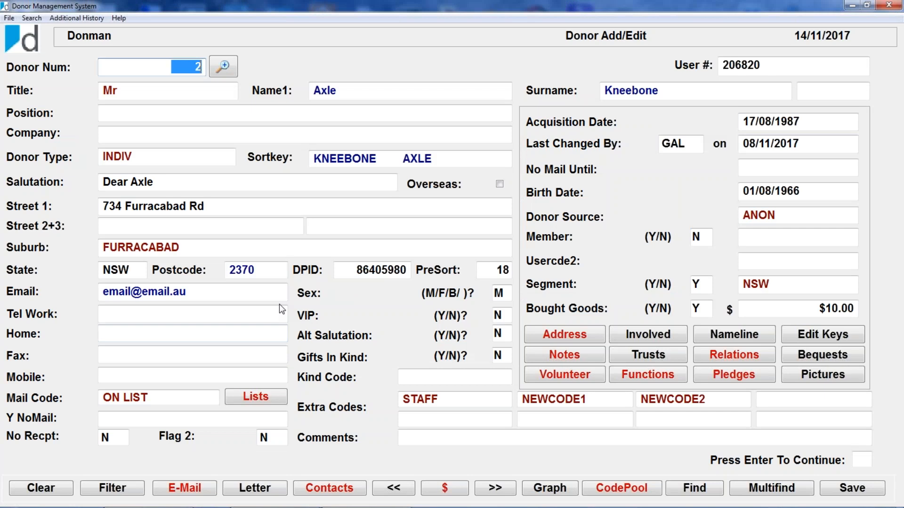
{"action": "key", "text": "Return"}
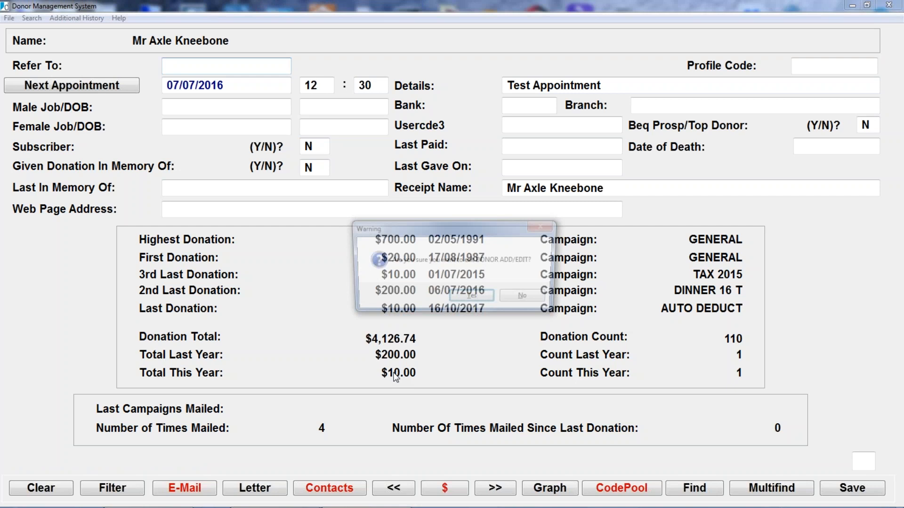
Step: Exit the donor record and run Update New Year Donor Totals with the financial year start date 010717
{"action": "left_click", "coordinate": [617, 259]}
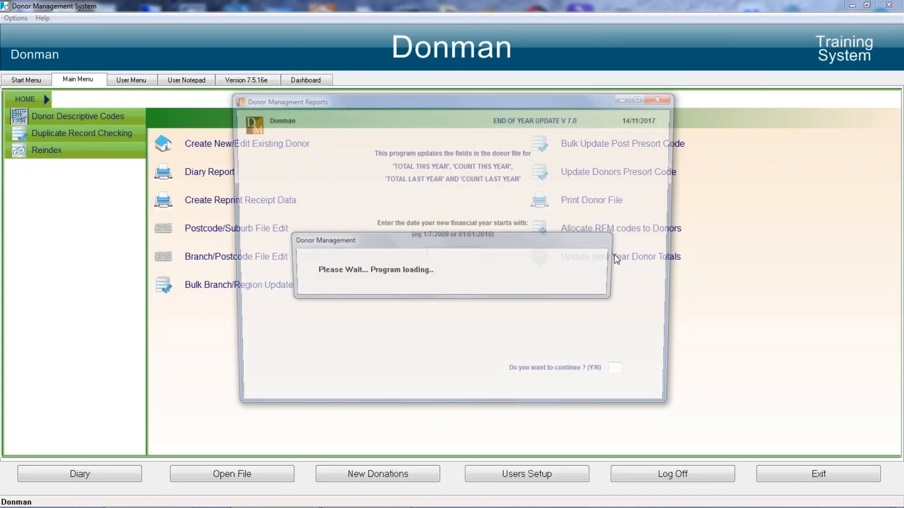
{"action": "type", "text": "010717"}
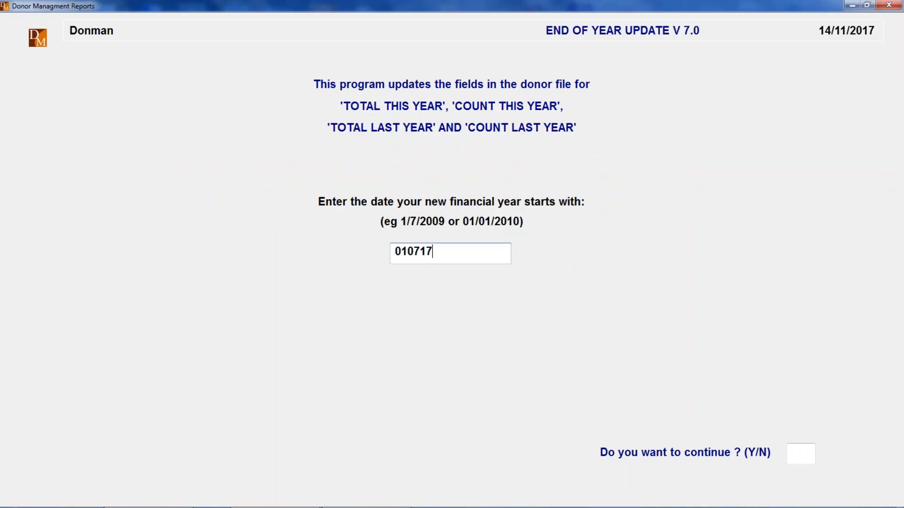
{"action": "key", "text": "Return"}
{"action": "type", "text": "Y"}
{"action": "key", "text": "Return"}
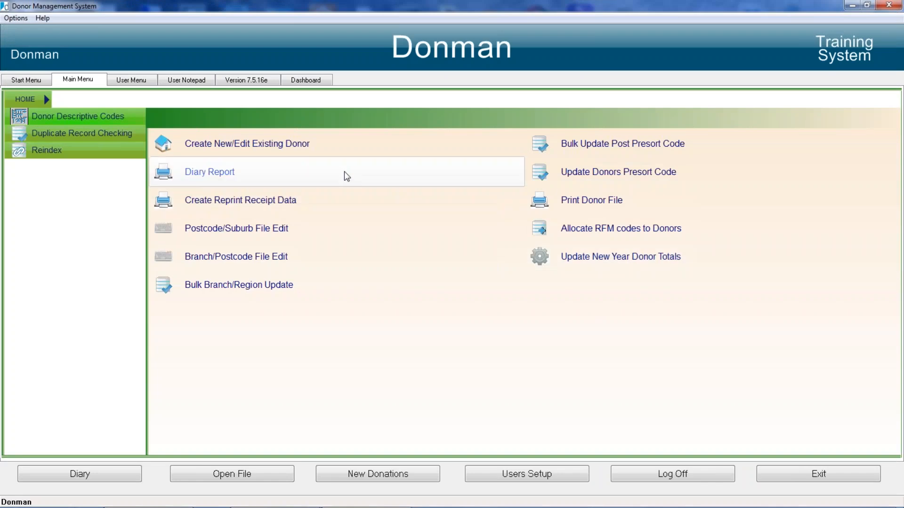
Step: Reopen the donor's record to check this year's and last year's donation totals, then exit Donor Add/Edit
{"action": "left_click", "coordinate": [214, 145]}
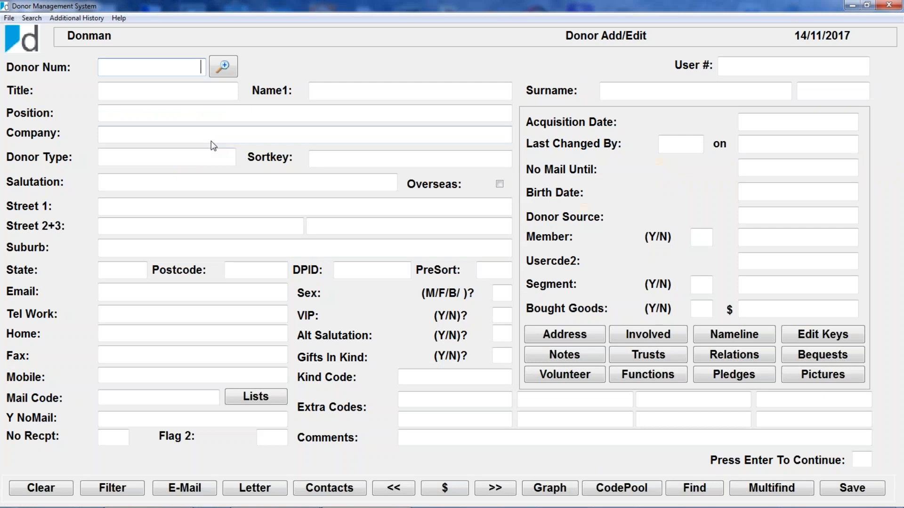
{"action": "key", "text": "Return"}
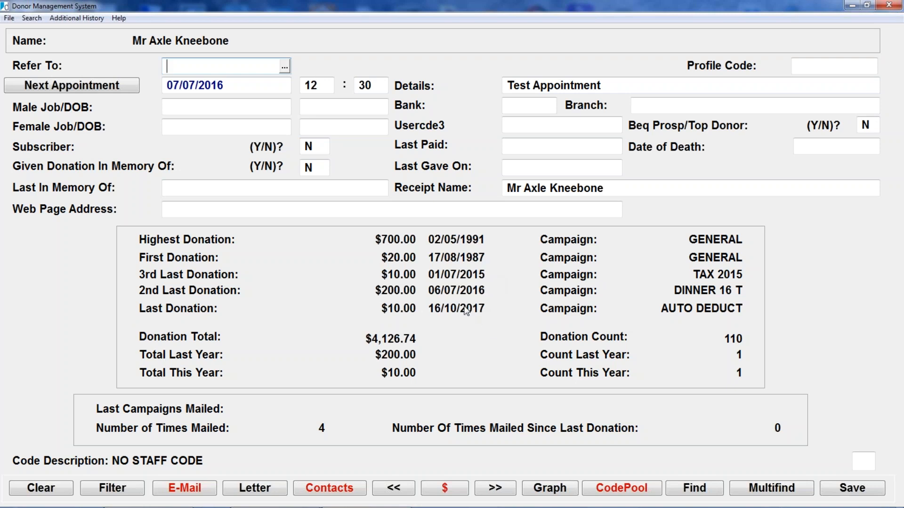
{"action": "key", "text": "Escape"}
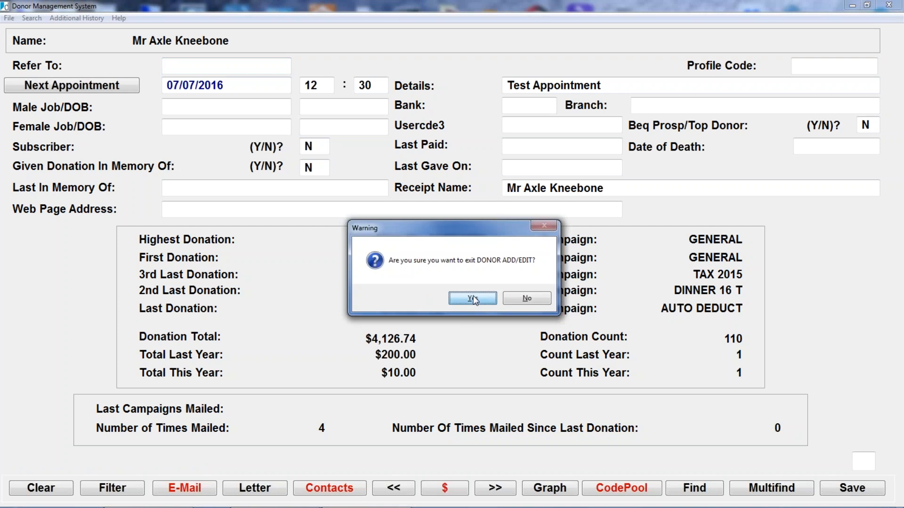
{"action": "left_click", "coordinate": [473, 299]}
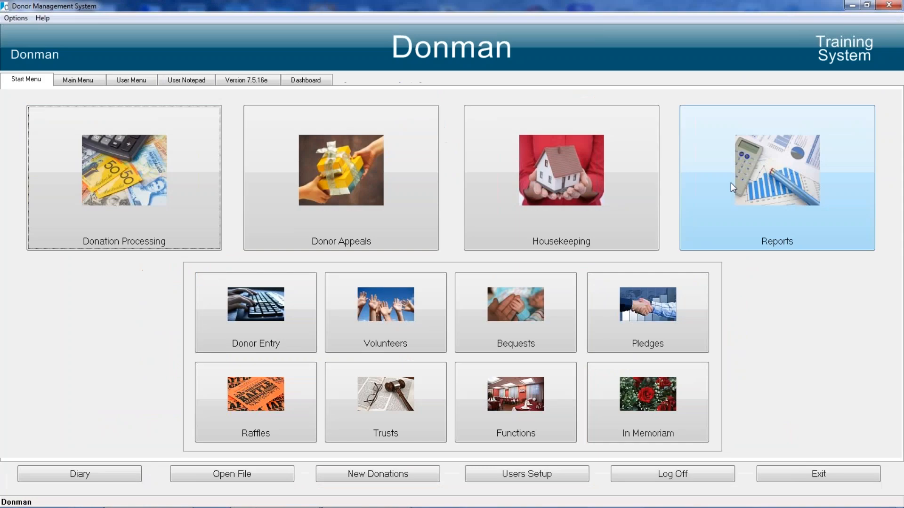
Step: Switch to Visual Reporter with the DONORS data file and add a criterion on the DATE_LAST field
{"action": "left_click", "coordinate": [774, 178]}
{"action": "left_click", "coordinate": [52, 184]}
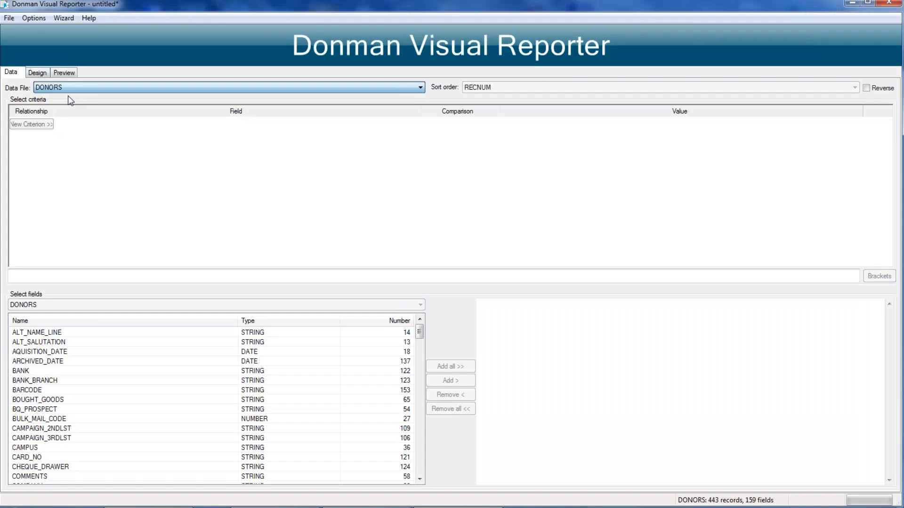
{"action": "left_click", "coordinate": [32, 126]}
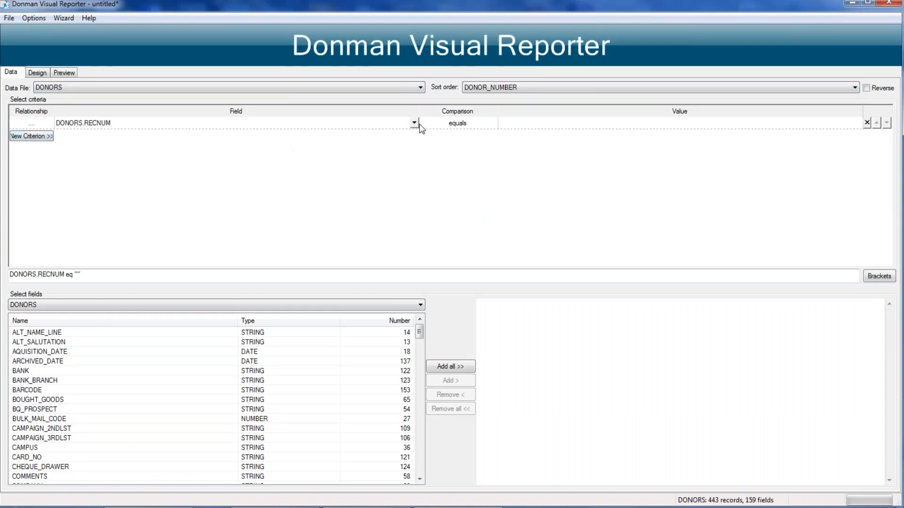
{"action": "left_click", "coordinate": [413, 124]}
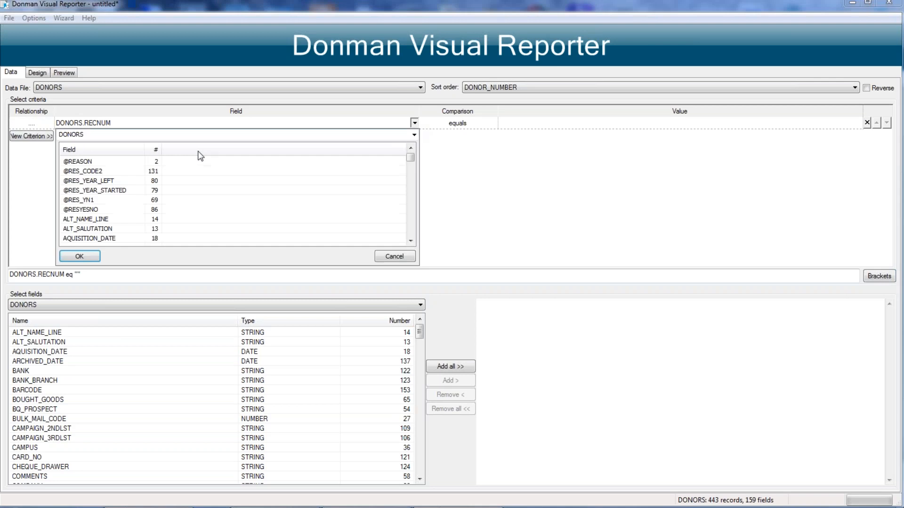
{"action": "left_click", "coordinate": [81, 191]}
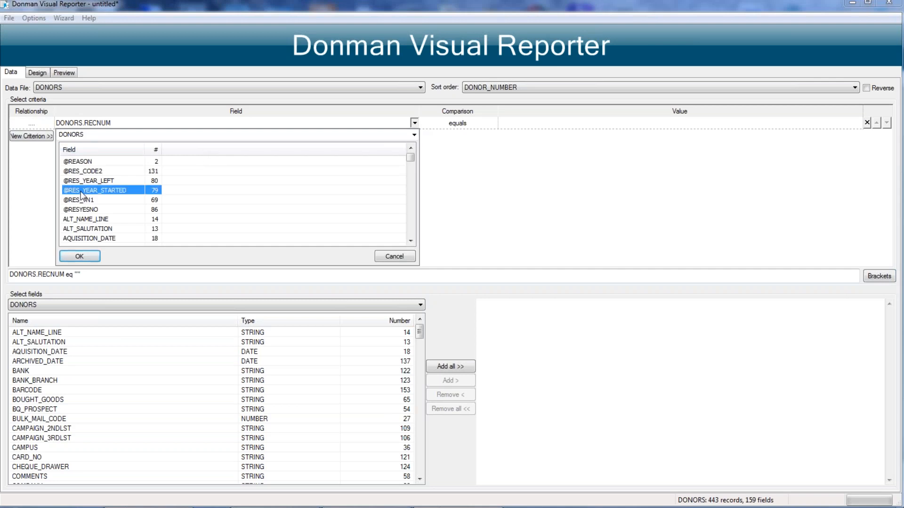
{"action": "key", "text": "d"}
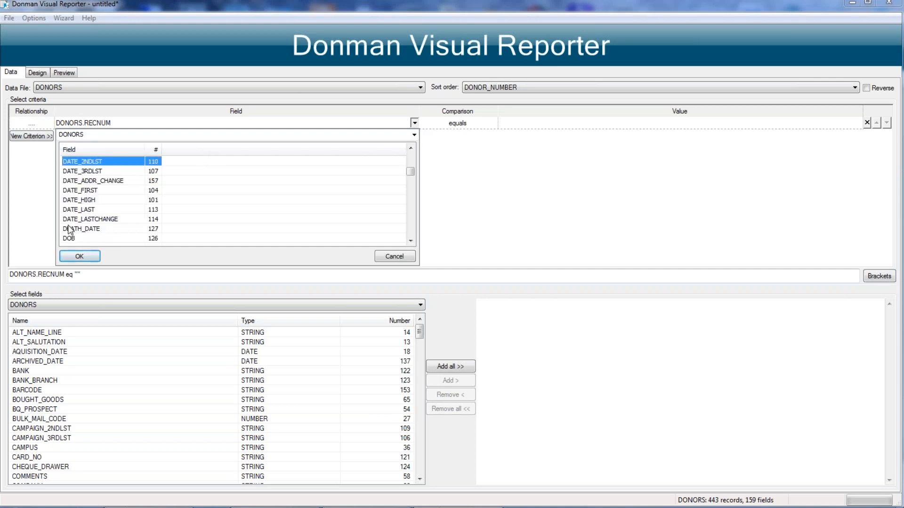
{"action": "left_click", "coordinate": [74, 210]}
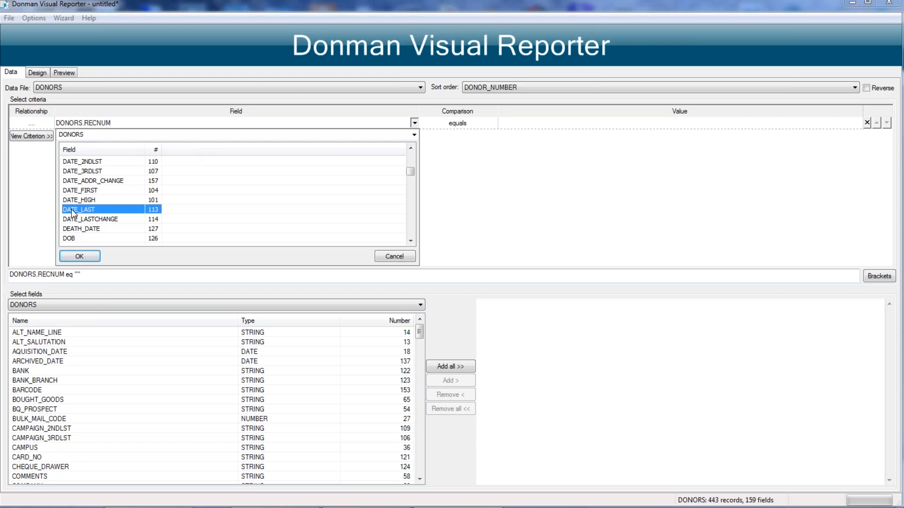
{"action": "double_click", "coordinate": [74, 211]}
Step: Set the DATE_LAST criterion to greater than or equal with the relative date value Y-Y2
{"action": "left_click", "coordinate": [482, 123]}
{"action": "left_click", "coordinate": [493, 123]}
{"action": "left_click", "coordinate": [431, 171]}
{"action": "left_click", "coordinate": [531, 121]}
{"action": "type", "text": "Y-Y2"}
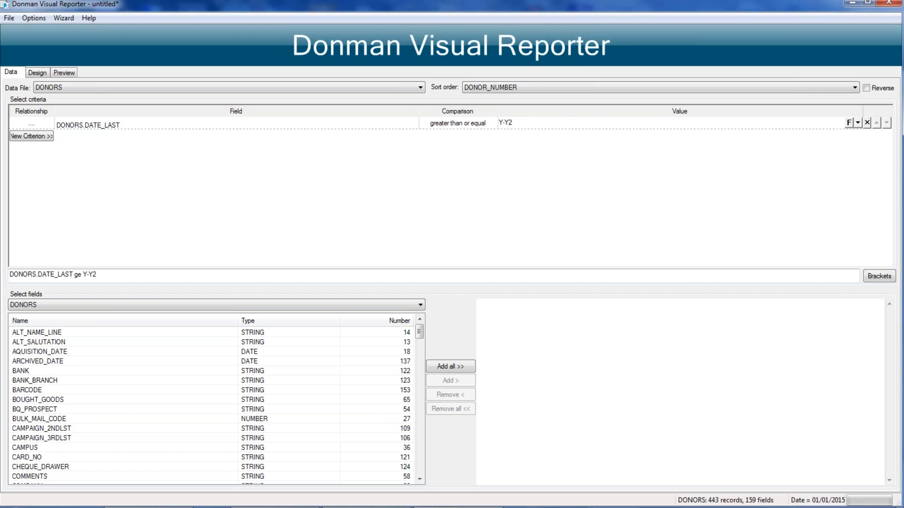
{"action": "mouse_move", "coordinate": [817, 505]}
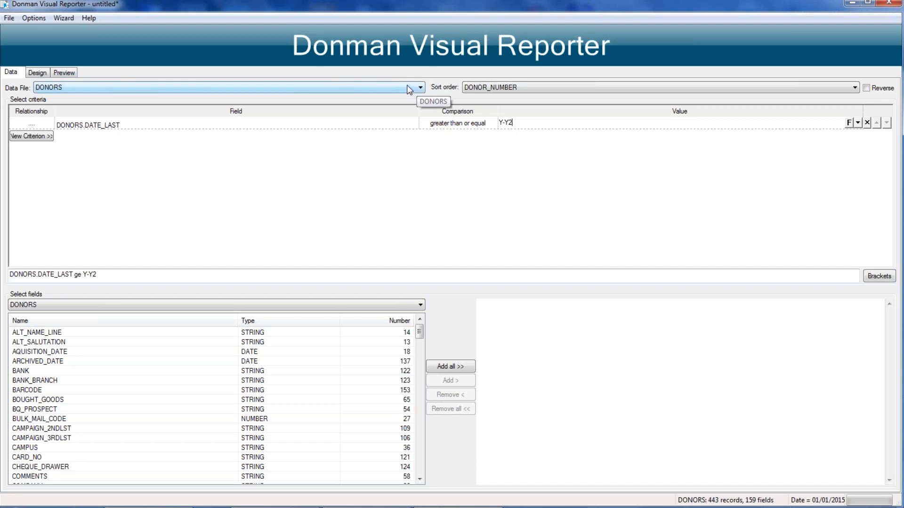
Step: Change the data file to DONATION and accept resetting the report
{"action": "left_click", "coordinate": [394, 87]}
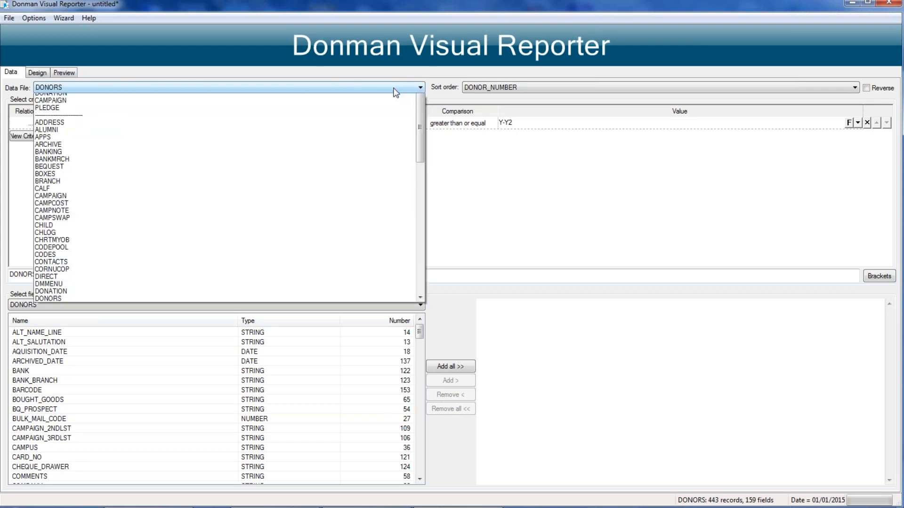
{"action": "left_click", "coordinate": [47, 105]}
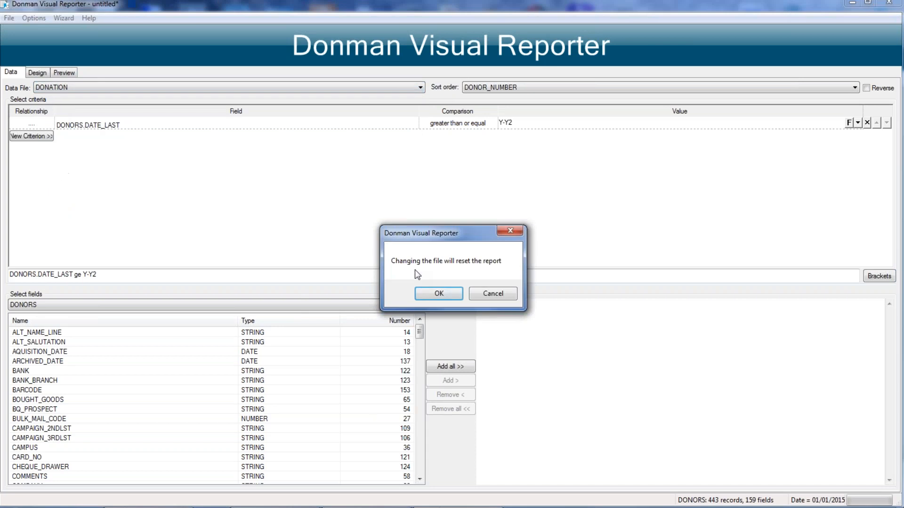
{"action": "left_click", "coordinate": [423, 295]}
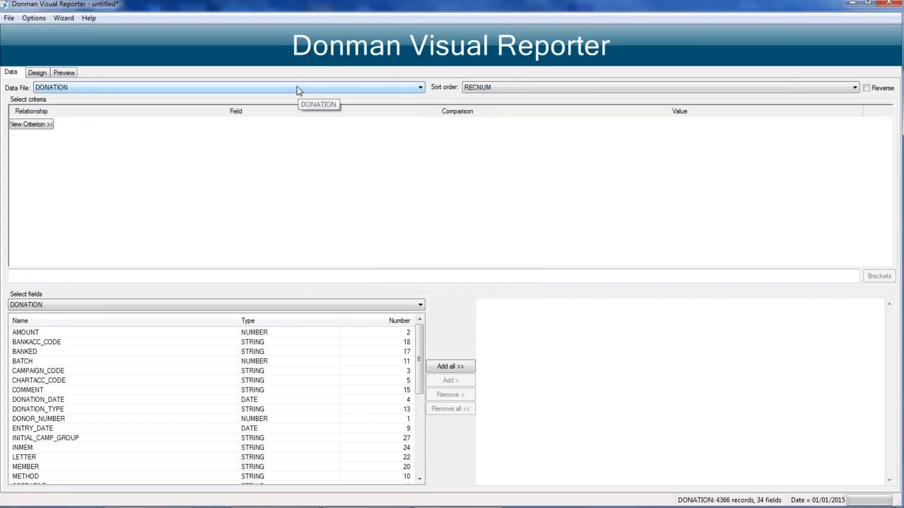
Step: Start a temporary index as the DONATION sort order and add POSTCODE as its first index field
{"action": "left_click", "coordinate": [519, 89]}
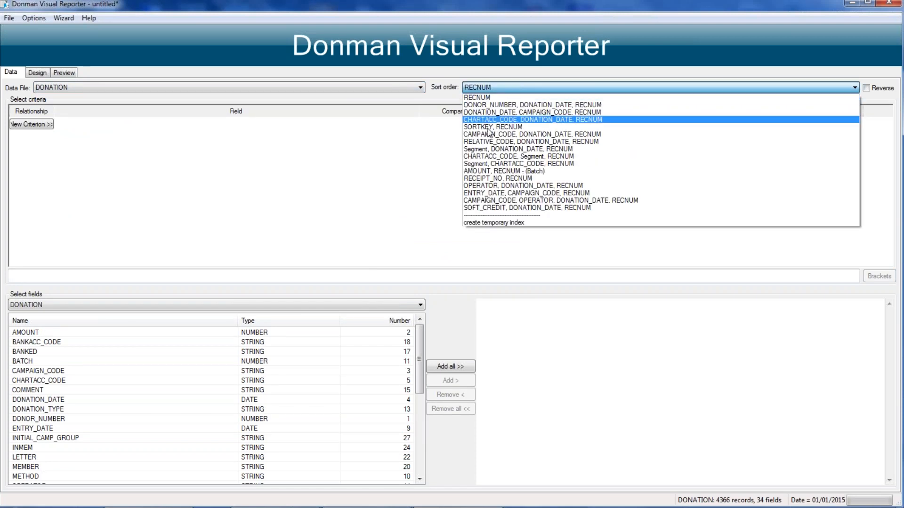
{"action": "left_click", "coordinate": [490, 223]}
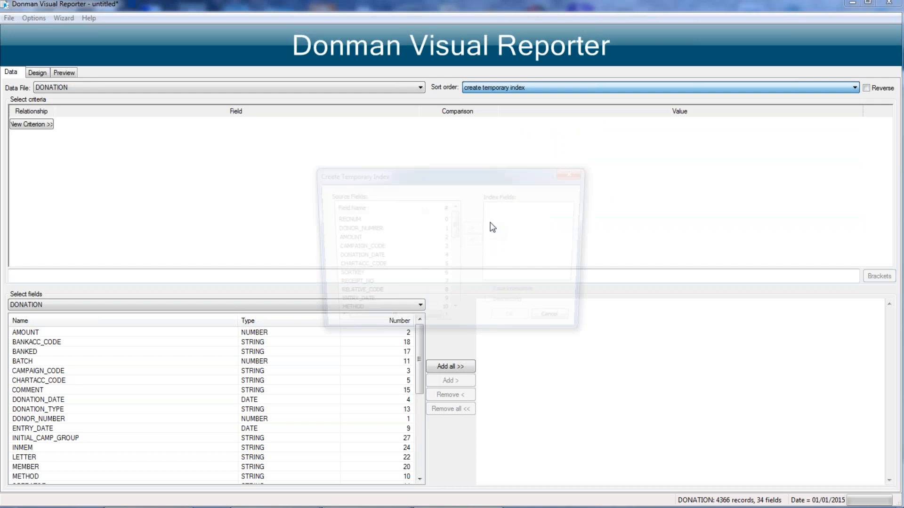
{"action": "left_click", "coordinate": [456, 314]}
{"action": "left_click", "coordinate": [456, 315]}
{"action": "left_click", "coordinate": [456, 315]}
{"action": "left_click", "coordinate": [456, 314]}
{"action": "left_click", "coordinate": [456, 314]}
{"action": "left_click", "coordinate": [456, 315]}
{"action": "left_click", "coordinate": [456, 314]}
{"action": "left_click", "coordinate": [456, 315]}
{"action": "left_click", "coordinate": [456, 314]}
{"action": "left_click", "coordinate": [456, 314]}
{"action": "left_click", "coordinate": [456, 315]}
{"action": "left_click", "coordinate": [456, 314]}
{"action": "left_click", "coordinate": [456, 314]}
{"action": "left_click", "coordinate": [456, 315]}
{"action": "left_click", "coordinate": [339, 277]}
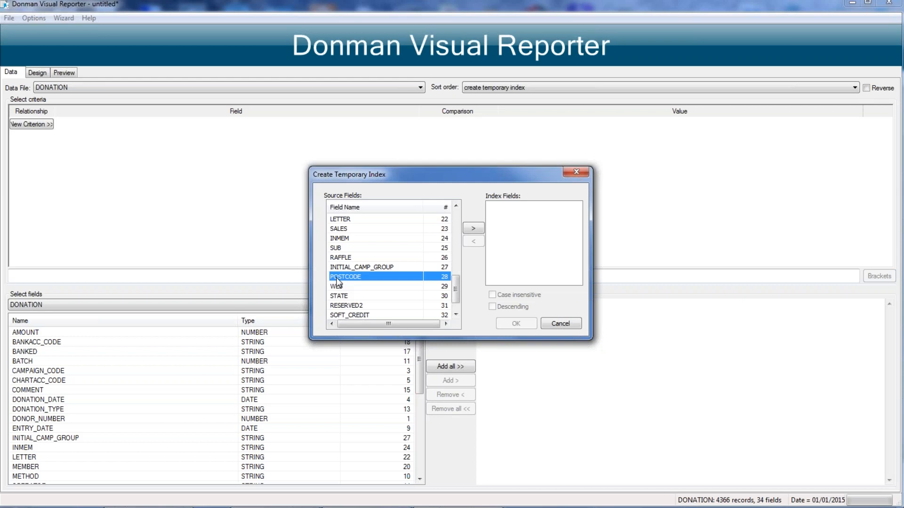
{"action": "double_click", "coordinate": [336, 278]}
Step: Add DONATION_DATE and CAMPAIGN_CODE to the temporary index after POSTCODE and create the index
{"action": "left_click_drag", "start_coordinate": [456, 294], "coordinate": [440, 205]}
{"action": "double_click", "coordinate": [343, 259]}
{"action": "left_click", "coordinate": [342, 246]}
{"action": "double_click", "coordinate": [341, 246]}
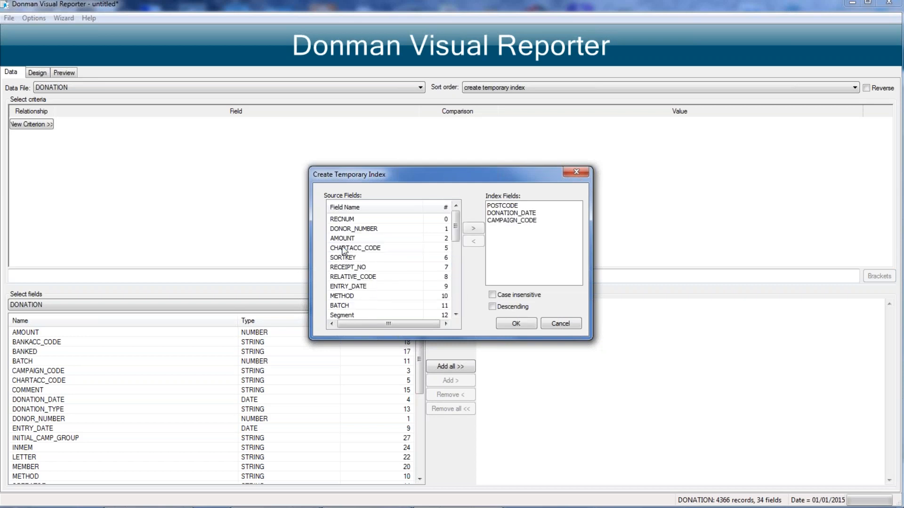
{"action": "left_click", "coordinate": [512, 323]}
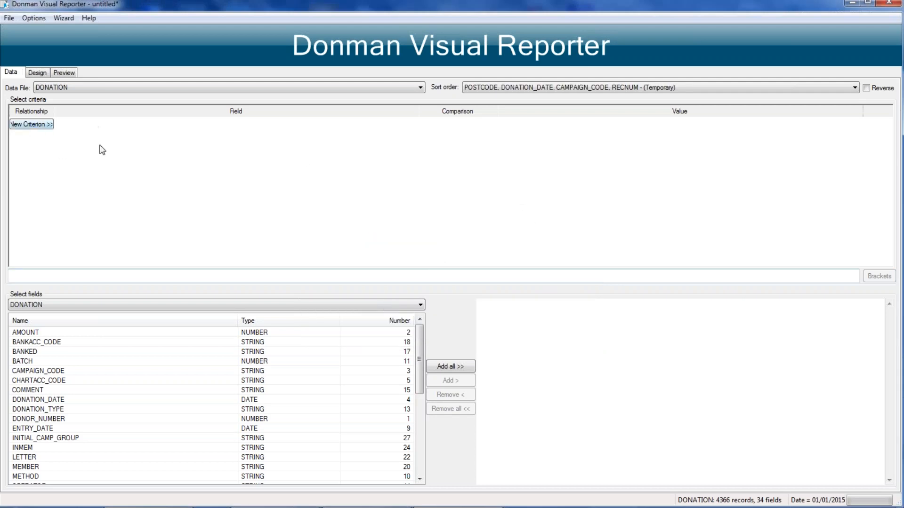
Step: Order the available DONATION fields by number and add POSTCODE to the report
{"action": "left_click", "coordinate": [383, 320]}
{"action": "left_click", "coordinate": [39, 362]}
{"action": "key", "text": "p"}
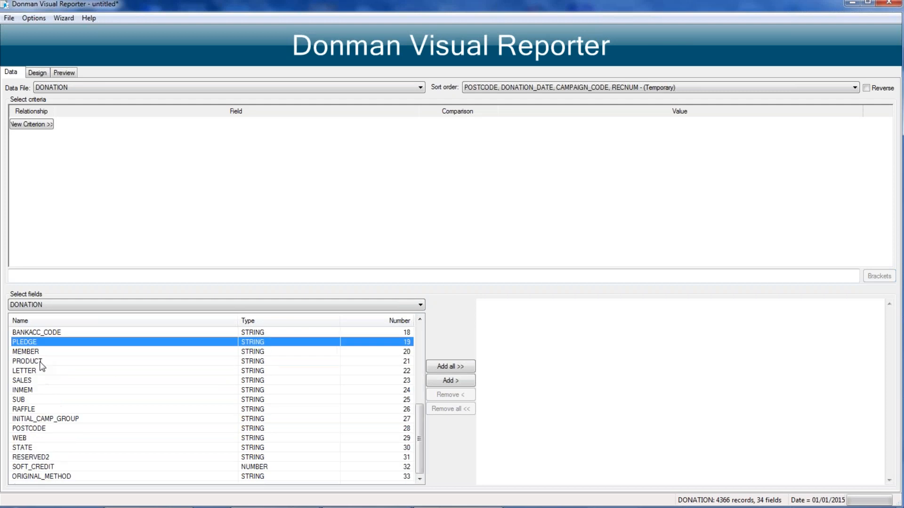
{"action": "key", "text": "o"}
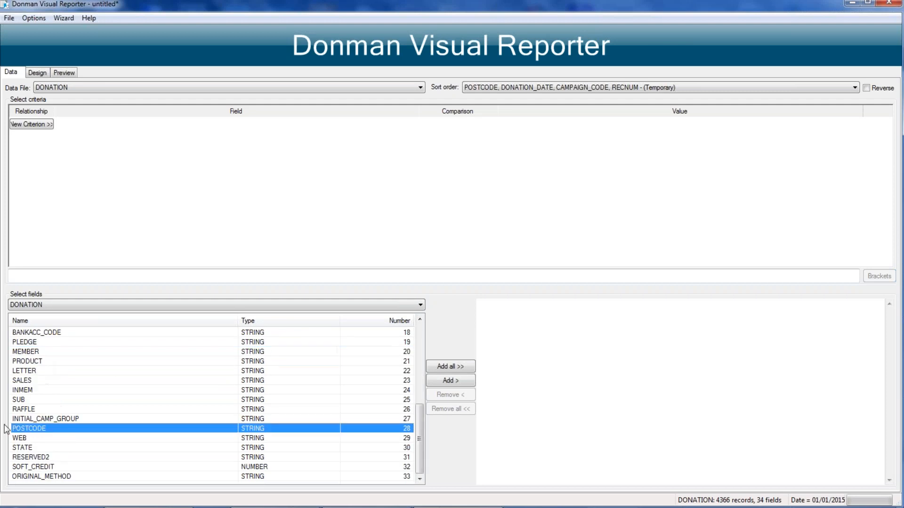
{"action": "double_click", "coordinate": [37, 428]}
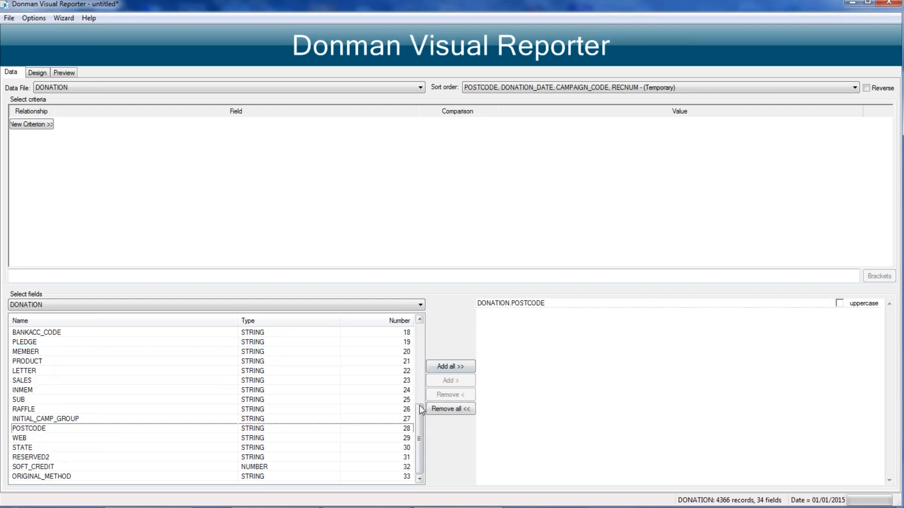
Step: Add DONATION_DATE, AMOUNT and CAMPAIGN_CODE to the report fields after POSTCODE
{"action": "left_click_drag", "start_coordinate": [419, 405], "coordinate": [419, 325]}
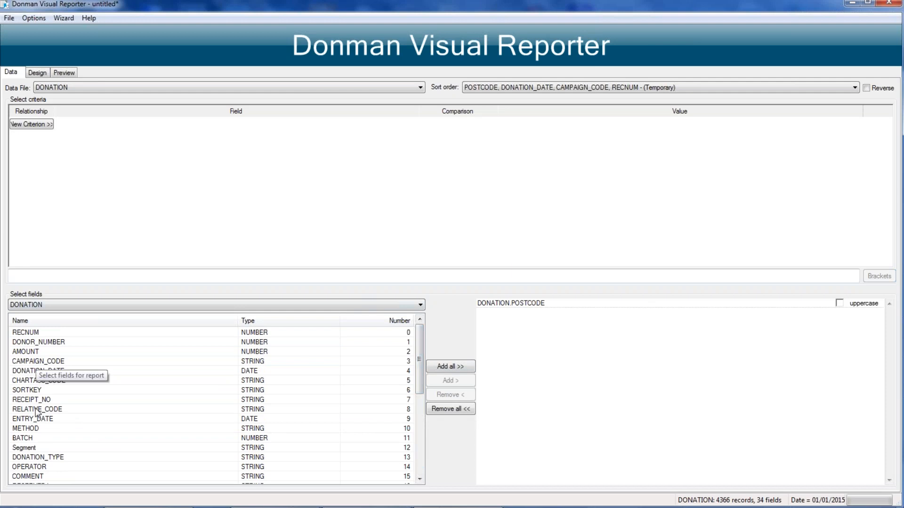
{"action": "double_click", "coordinate": [29, 371]}
{"action": "left_click", "coordinate": [24, 352]}
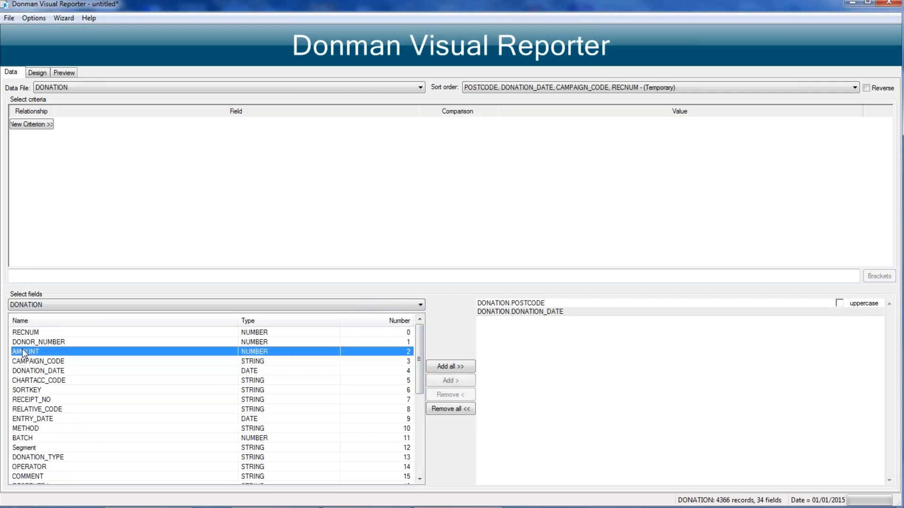
{"action": "double_click", "coordinate": [24, 352]}
{"action": "double_click", "coordinate": [25, 361]}
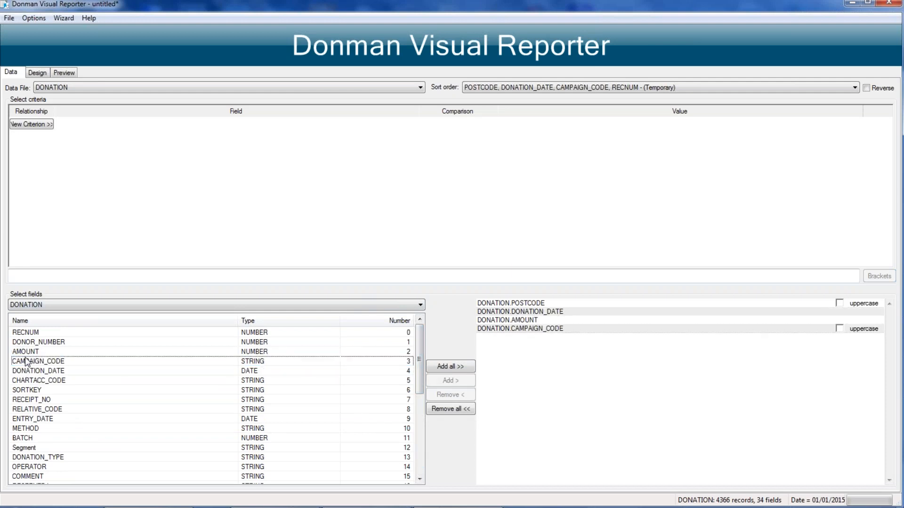
Step: Preview the report, widen the Campaign Code column and look through the first page
{"action": "left_click", "coordinate": [65, 74]}
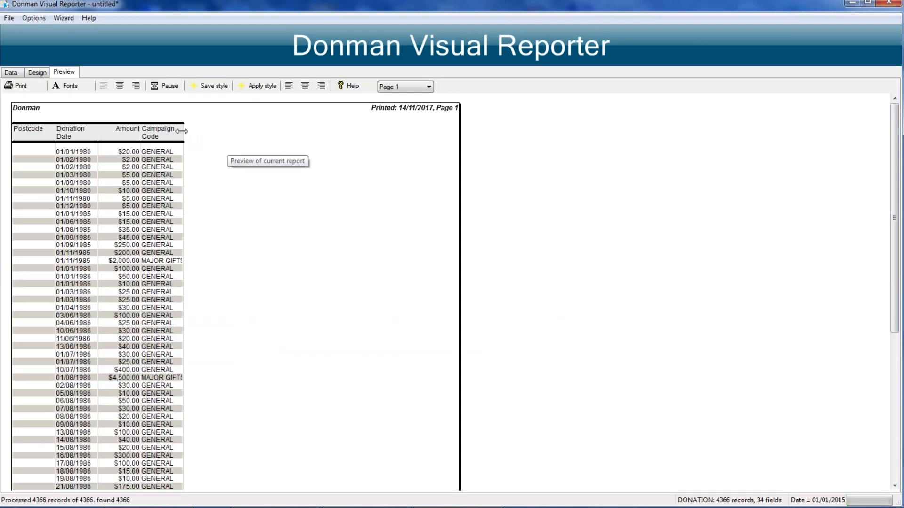
{"action": "left_click_drag", "start_coordinate": [181, 131], "coordinate": [261, 131]}
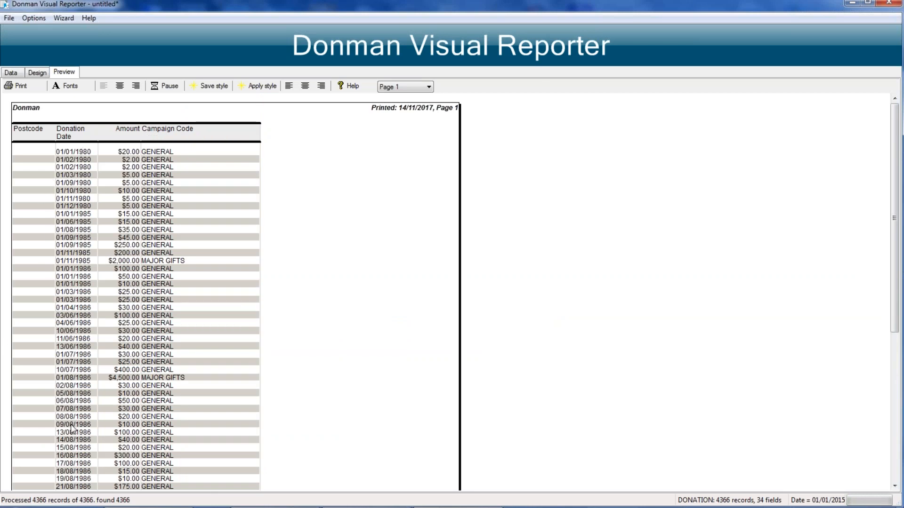
{"action": "scroll", "coordinate": [72, 429], "scroll_direction": "down", "scroll_amount": 10}
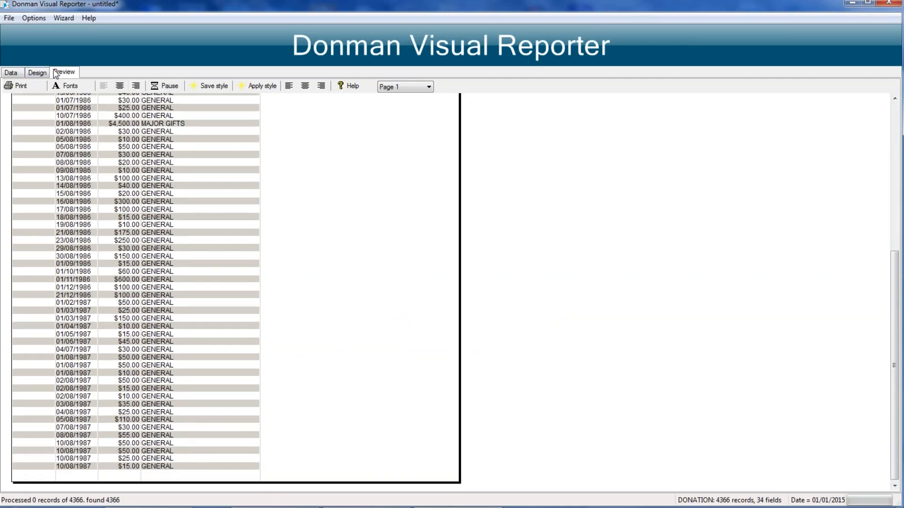
Step: Group the report on the Postcode column and total the Amount column as a sum
{"action": "left_click", "coordinate": [29, 73]}
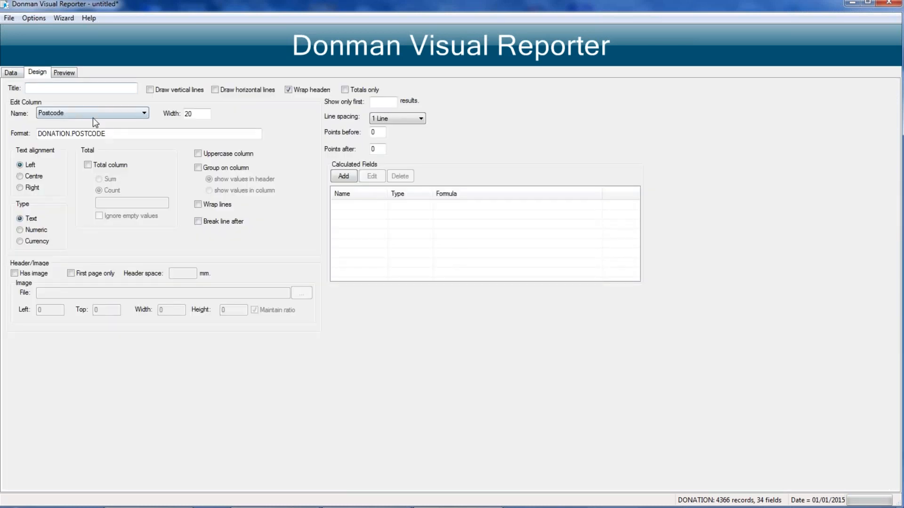
{"action": "left_click", "coordinate": [197, 168]}
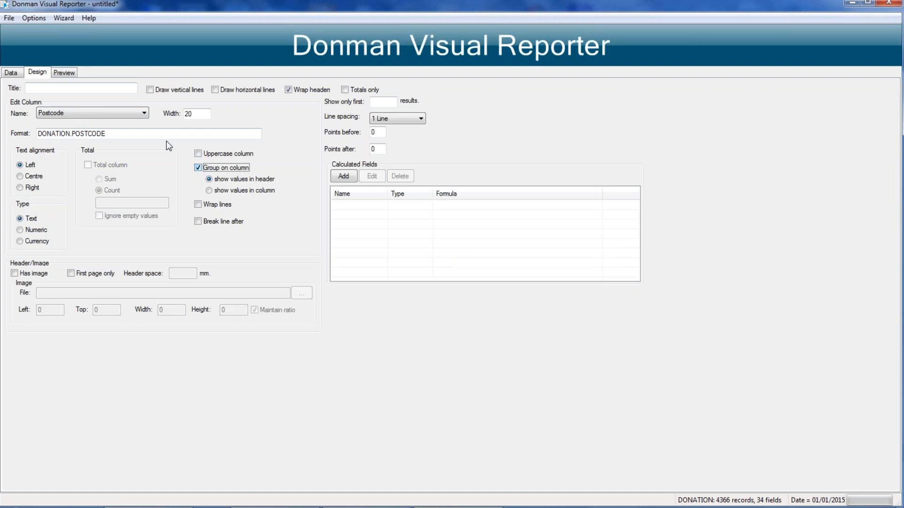
{"action": "left_click", "coordinate": [73, 116]}
{"action": "left_click", "coordinate": [52, 137]}
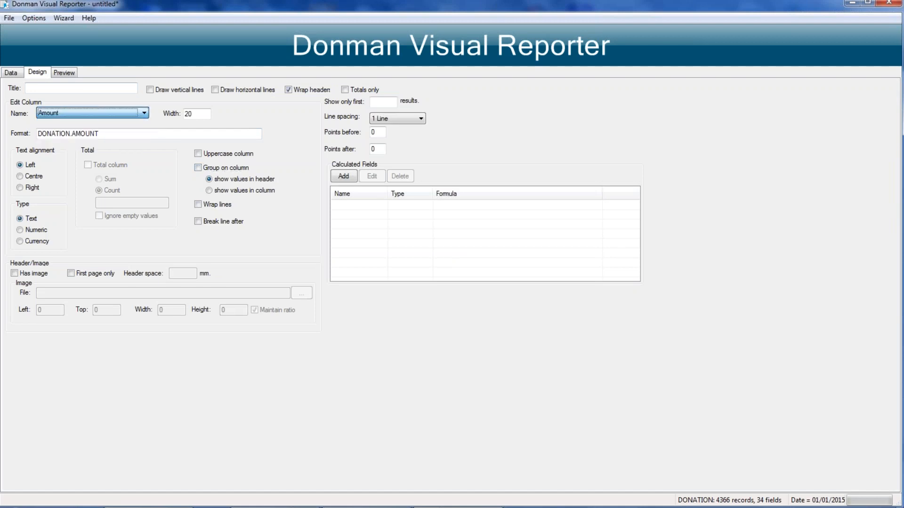
{"action": "left_click", "coordinate": [92, 166]}
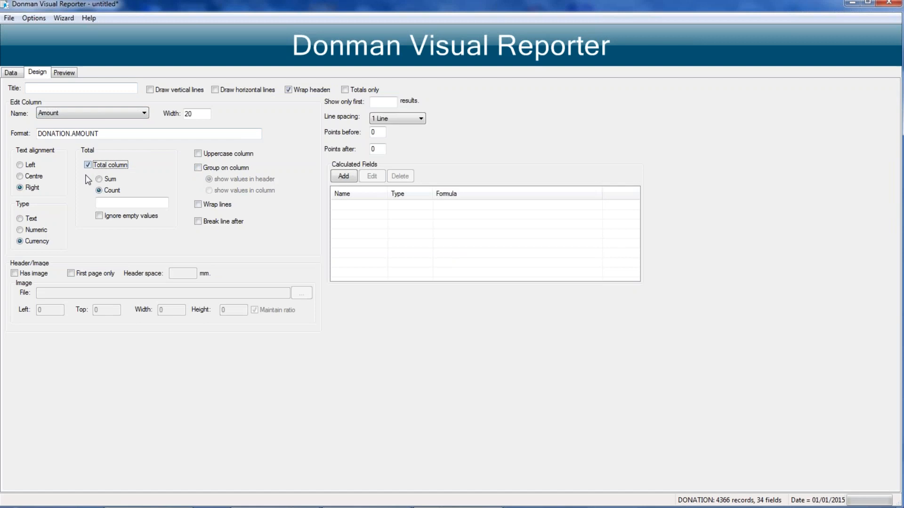
{"action": "left_click", "coordinate": [99, 179]}
Step: Limit the report to totals only and preview the donation totals per postcode
{"action": "left_click", "coordinate": [344, 90]}
{"action": "left_click", "coordinate": [66, 72]}
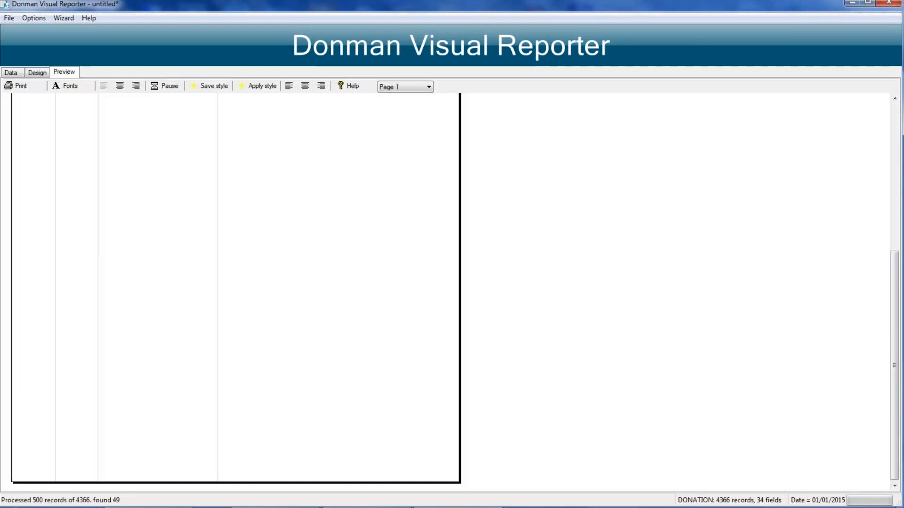
{"action": "scroll", "coordinate": [292, 210], "scroll_direction": "up", "scroll_amount": 5}
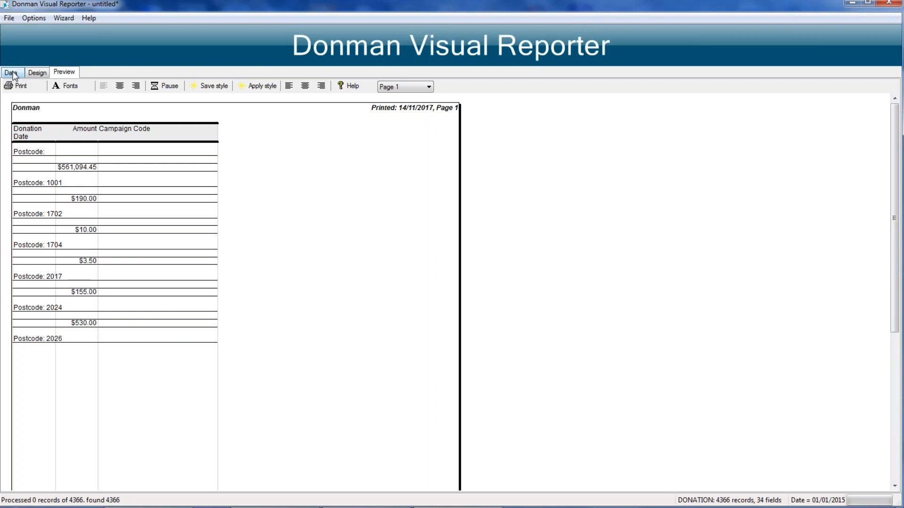
Step: Exit Visual Reporter and cancel saving the untitled report
{"action": "left_click", "coordinate": [11, 73]}
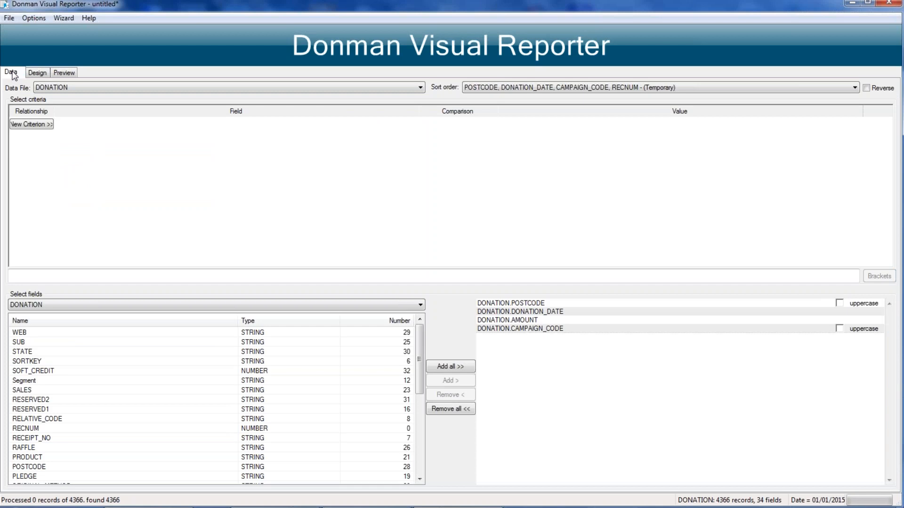
{"action": "left_click", "coordinate": [9, 19]}
{"action": "left_click", "coordinate": [285, 192]}
{"action": "left_click", "coordinate": [9, 18]}
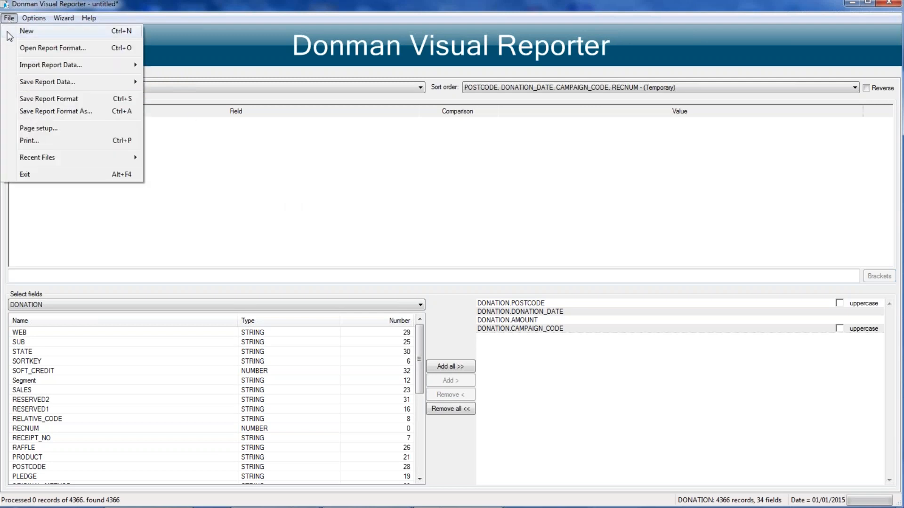
{"action": "left_click", "coordinate": [25, 174]}
{"action": "left_click", "coordinate": [395, 293]}
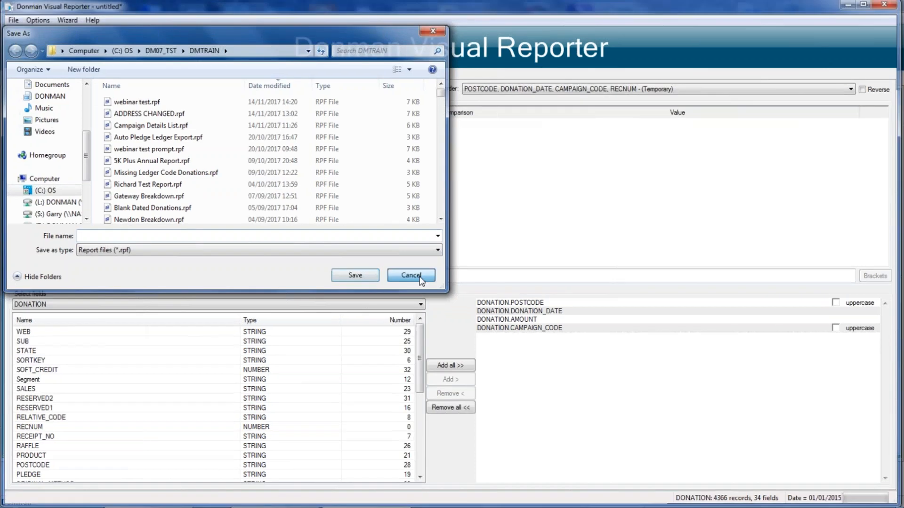
{"action": "left_click", "coordinate": [411, 275]}
Step: View the anonymous donor's record in Donor Add/Edit, then exit the form
{"action": "type", "text": "1"}
{"action": "key", "text": "Return"}
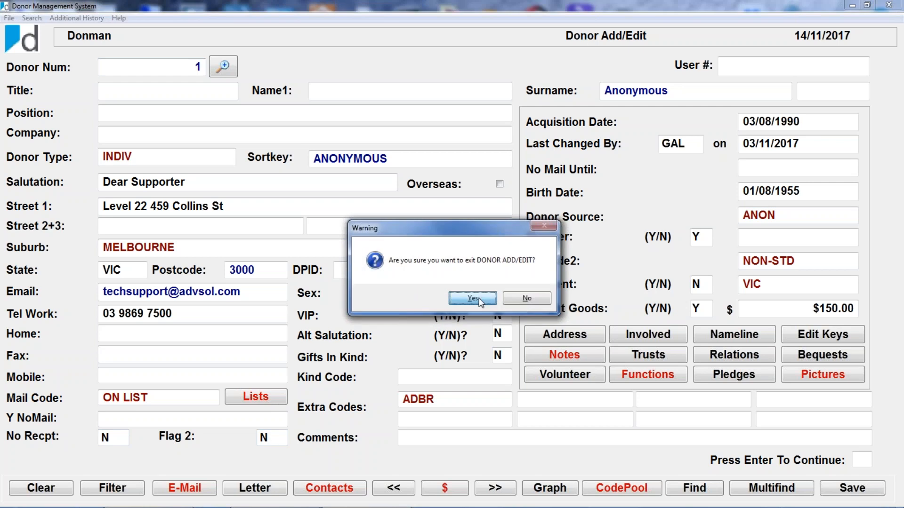
{"action": "left_click", "coordinate": [472, 298]}
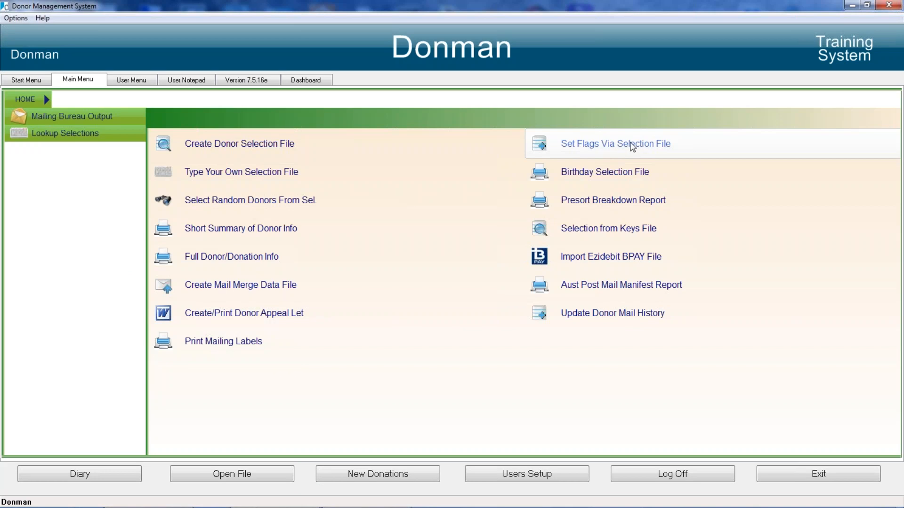
Step: Open Set Flags Via Selection File and confirm that a backup has been done, leaving the selection file blank
{"action": "left_click", "coordinate": [591, 149]}
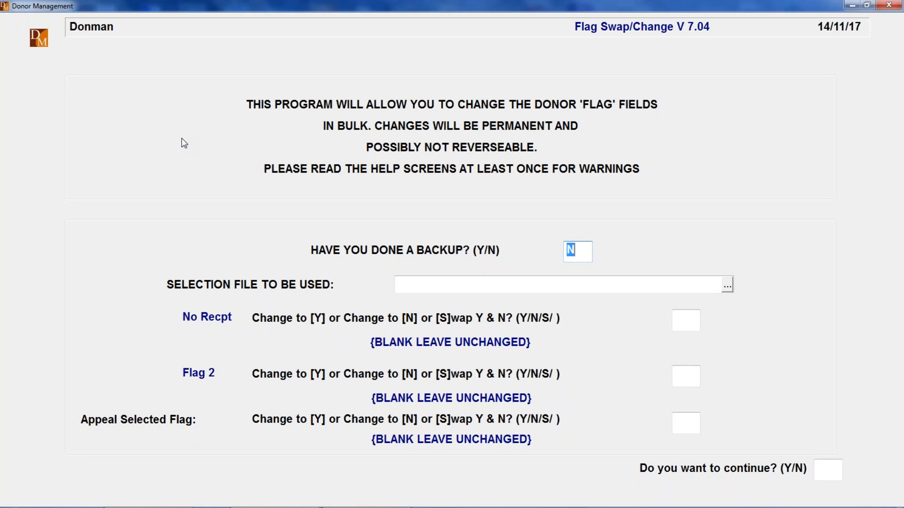
{"action": "key", "text": "Escape"}
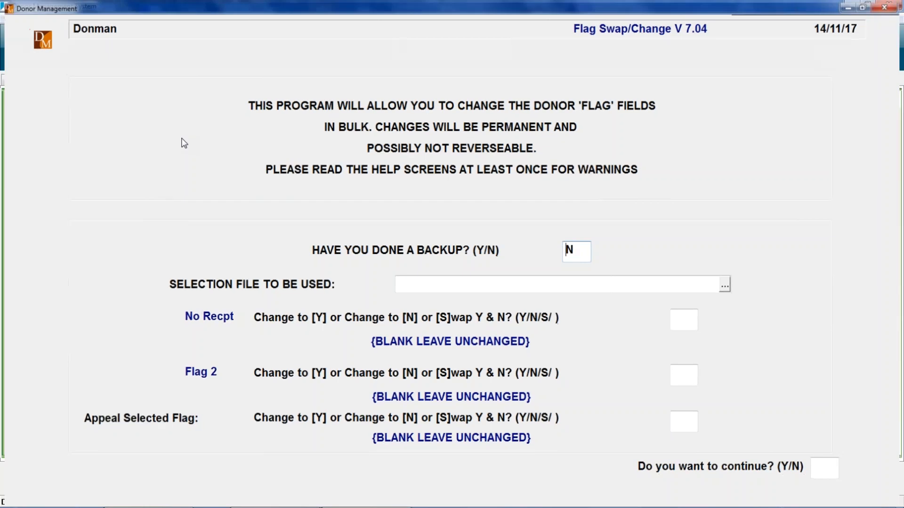
{"action": "left_click", "coordinate": [627, 144]}
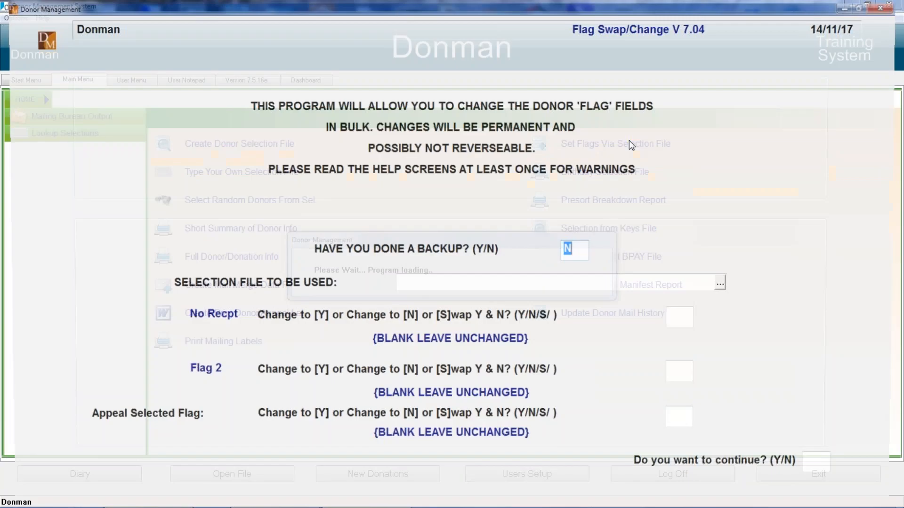
{"action": "type", "text": "Y"}
{"action": "key", "text": "Return"}
{"action": "type", "text": "Y"}
{"action": "key", "text": "Return"}
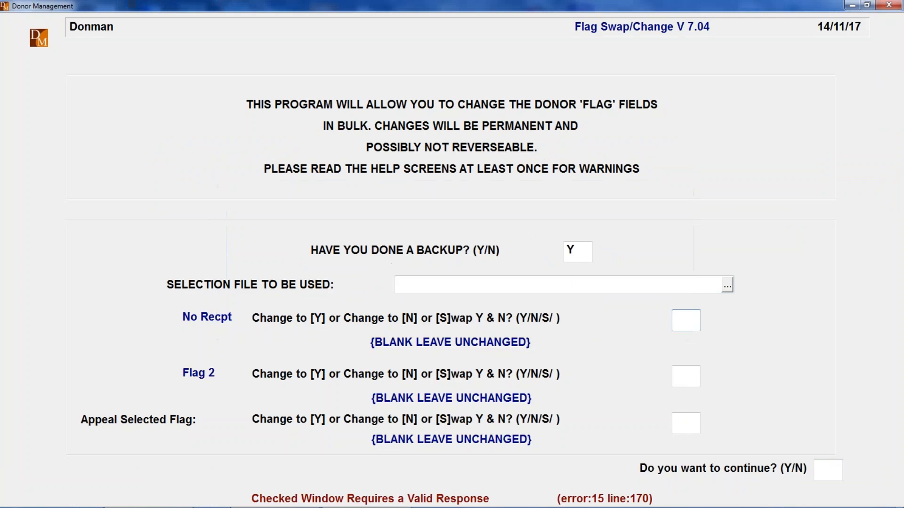
Step: Try to change No Recpt, Flag 2 and the Appeal Selected Flag to N without a selection file
{"action": "type", "text": "N"}
{"action": "key", "text": "Return"}
{"action": "type", "text": "N"}
{"action": "key", "text": "Return"}
{"action": "type", "text": "N"}
{"action": "key", "text": "Return"}
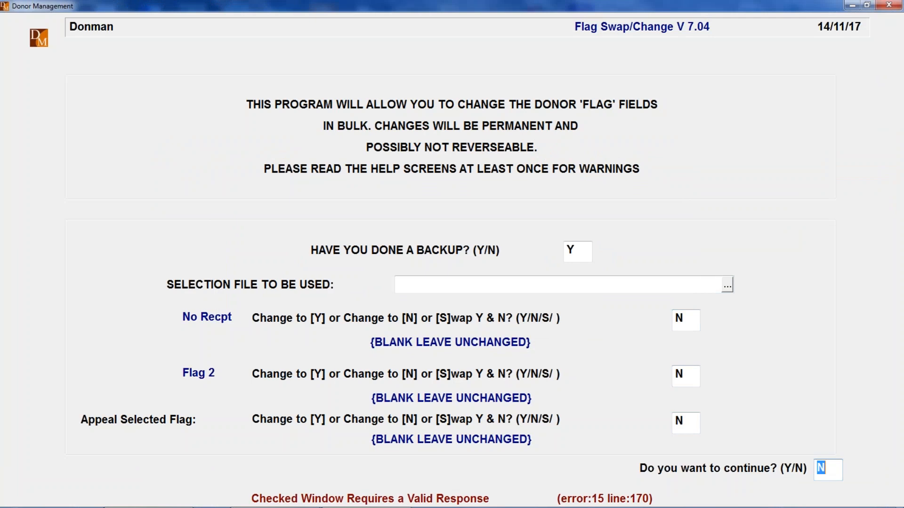
{"action": "type", "text": "Y"}
{"action": "key", "text": "Return"}
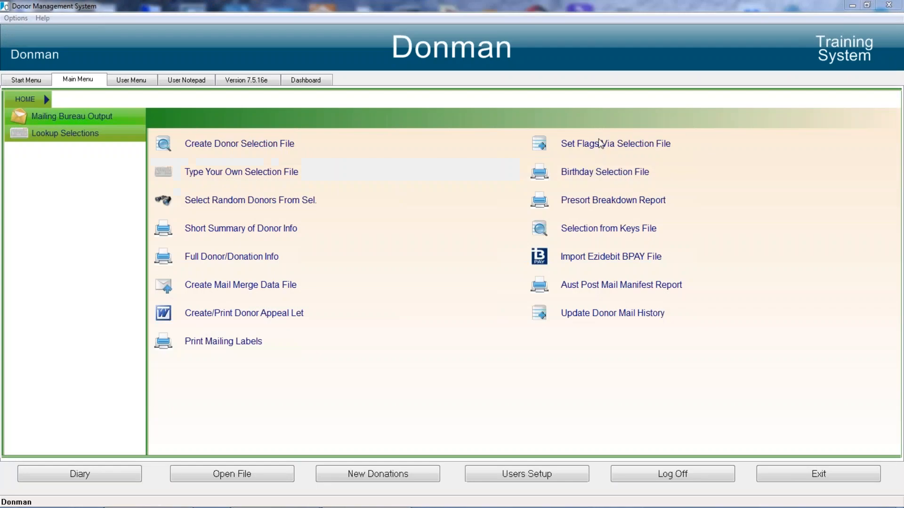
Step: Reopen Set Flags Via Selection File, cancel the PDF output, confirm the backup and choose the 2015 Donors selection file
{"action": "left_click", "coordinate": [600, 144]}
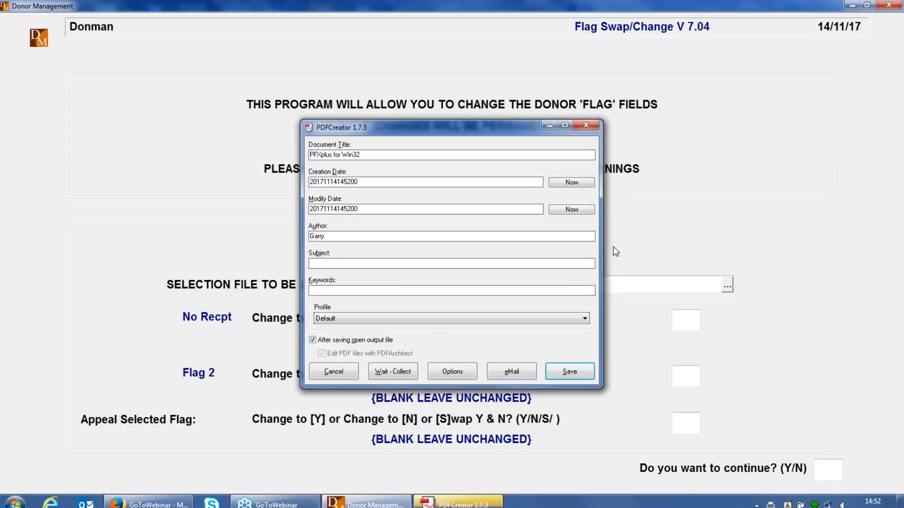
{"action": "left_click", "coordinate": [327, 369]}
{"action": "key", "text": "Return"}
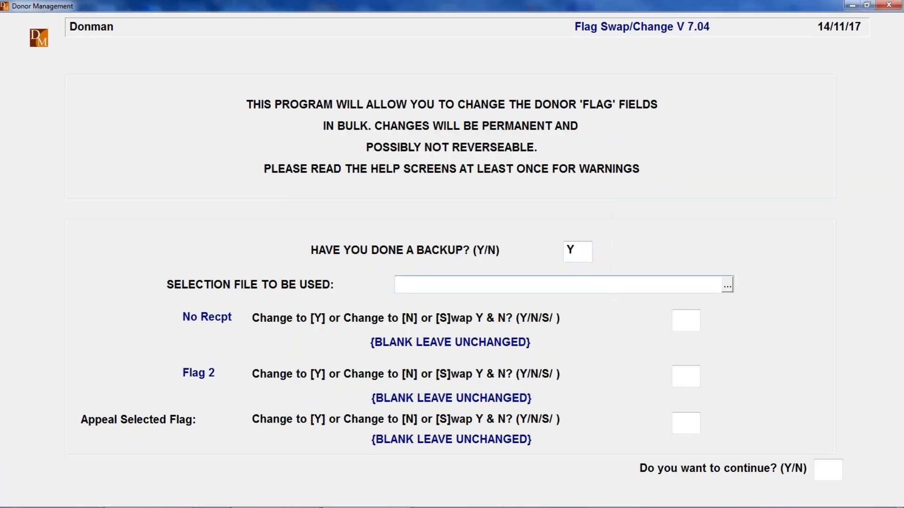
{"action": "key", "text": "Return"}
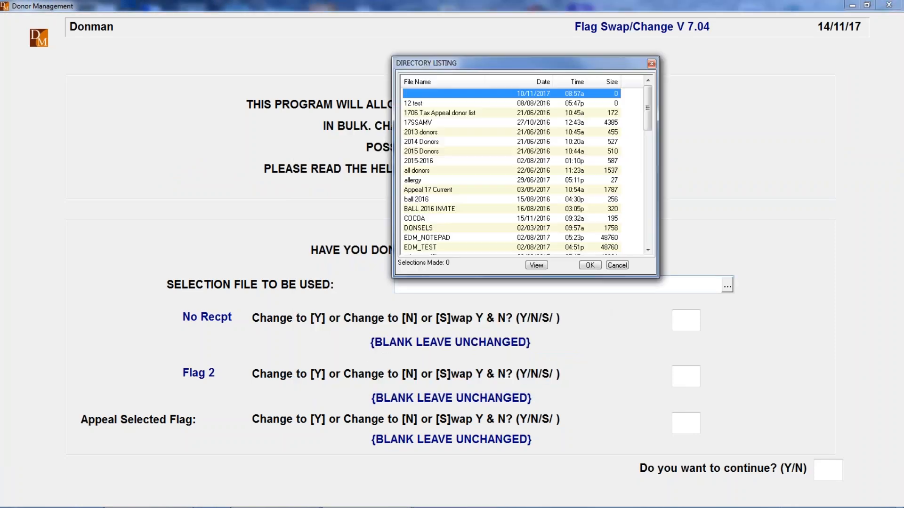
{"action": "left_click", "coordinate": [420, 124]}
{"action": "double_click", "coordinate": [417, 152]}
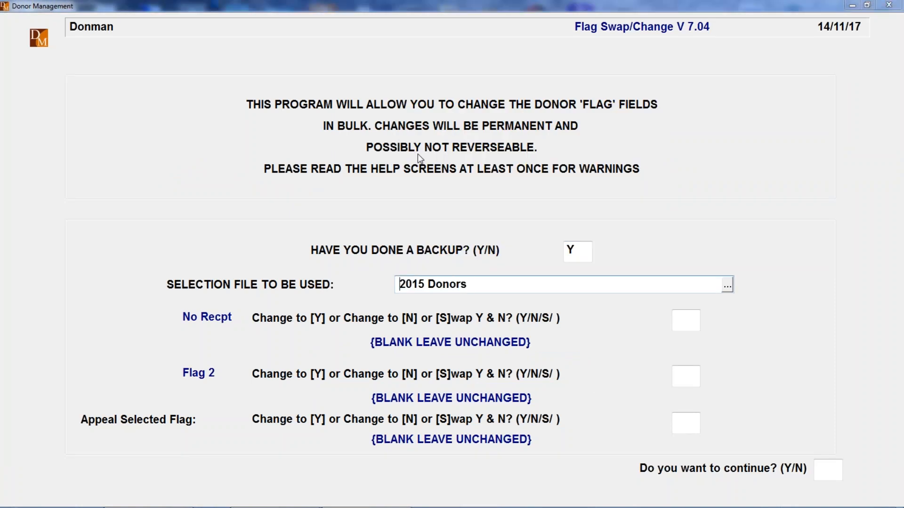
Step: Change the No Recpt flag to Y for the selected donors, leaving the other flags blank, run the change and cancel the PDF output
{"action": "key", "text": "Return"}
{"action": "key", "text": "Return"}
{"action": "type", "text": "Y"}
{"action": "key", "text": "Return"}
{"action": "key", "text": "Return"}
{"action": "key", "text": "Return"}
{"action": "type", "text": "Y"}
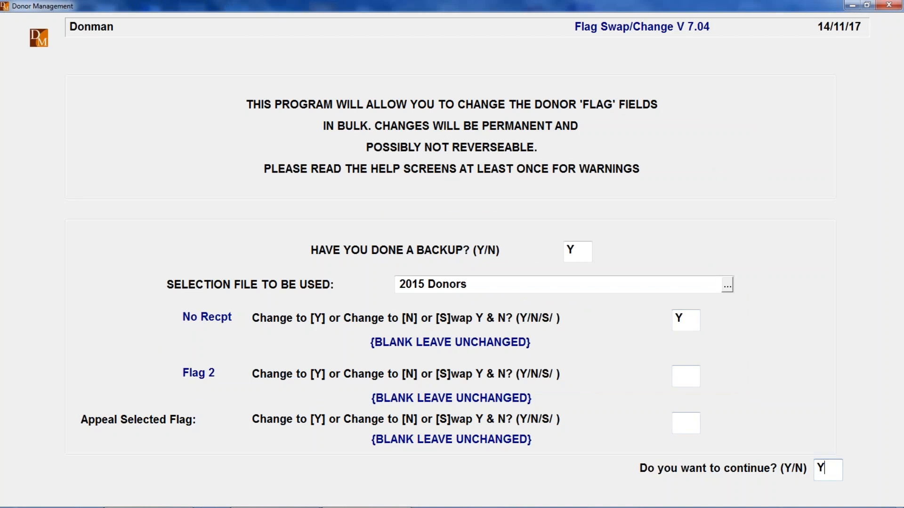
{"action": "key", "text": "Return"}
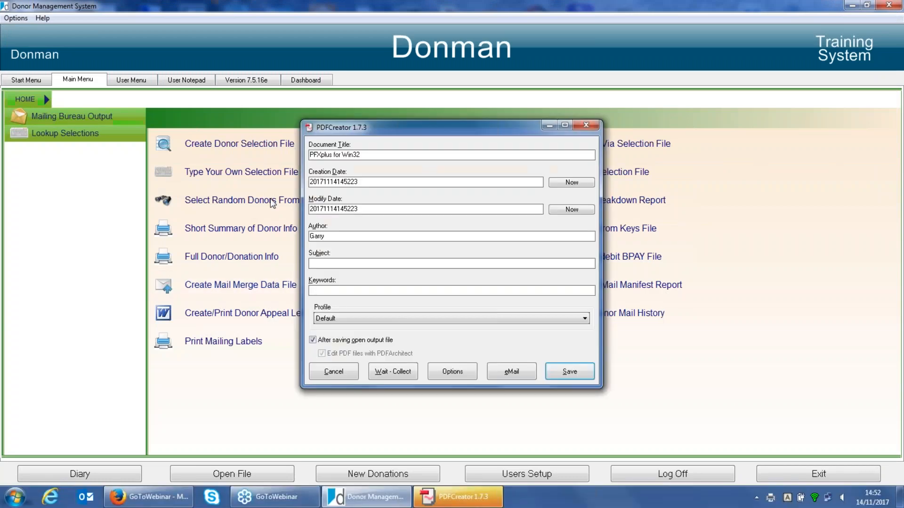
{"action": "left_click", "coordinate": [333, 371]}
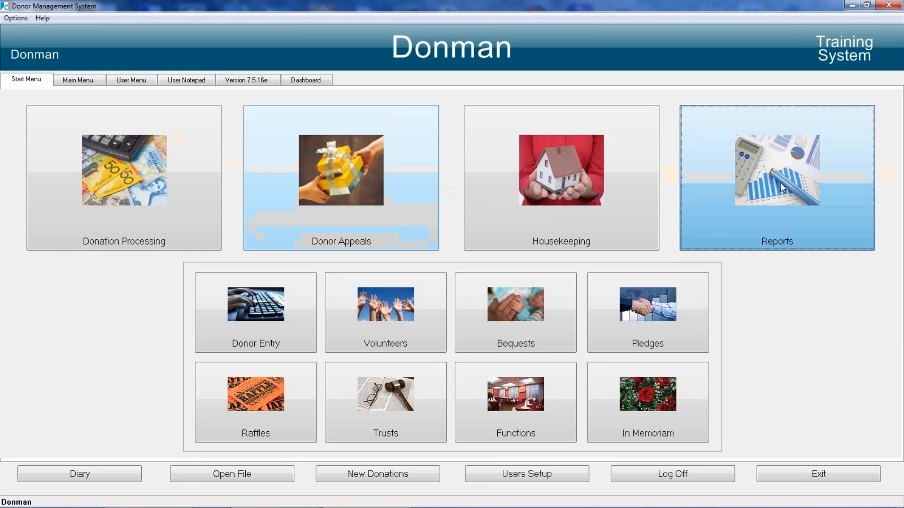
Step: Start a new Visual Reporter report on the DONATION file, sorted by DONATION_DATE, CAMPAIGN_CODE, RECNUM
{"action": "left_click", "coordinate": [763, 198]}
{"action": "left_click", "coordinate": [52, 182]}
{"action": "left_click", "coordinate": [242, 149]}
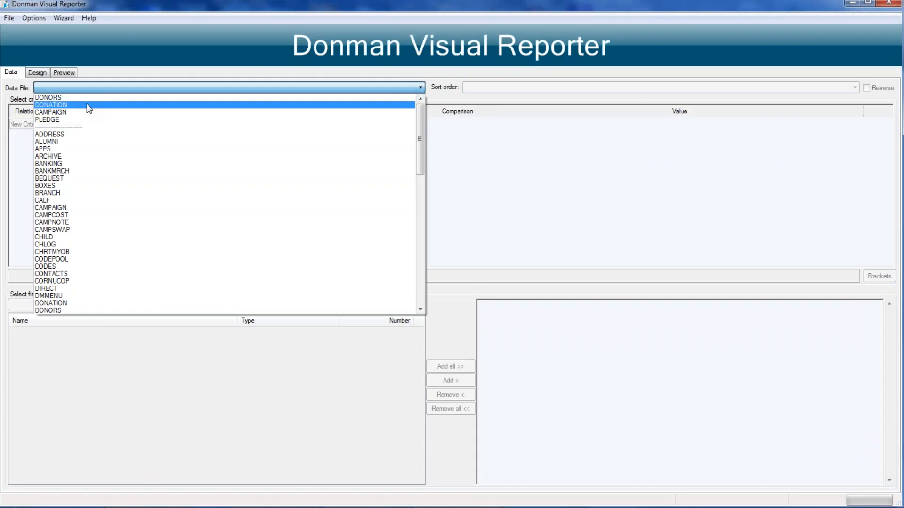
{"action": "left_click", "coordinate": [88, 105]}
{"action": "left_click", "coordinate": [516, 88]}
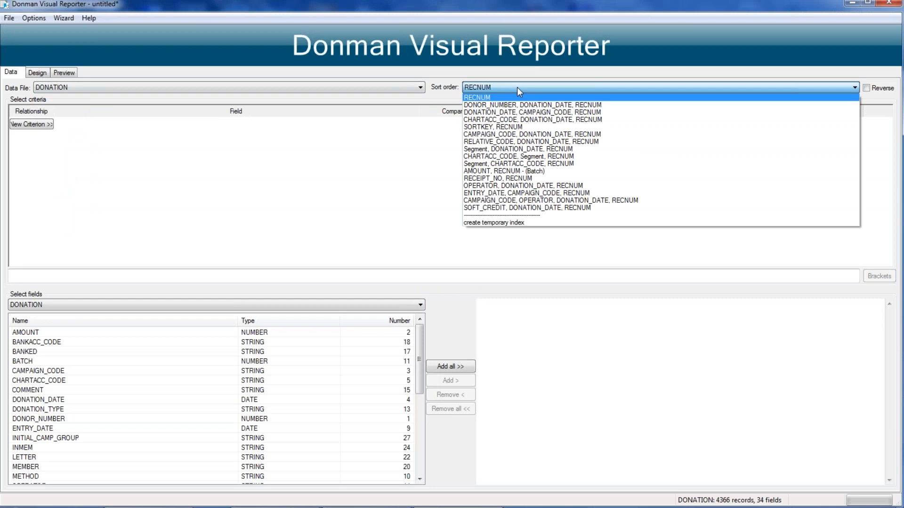
{"action": "left_click", "coordinate": [476, 113]}
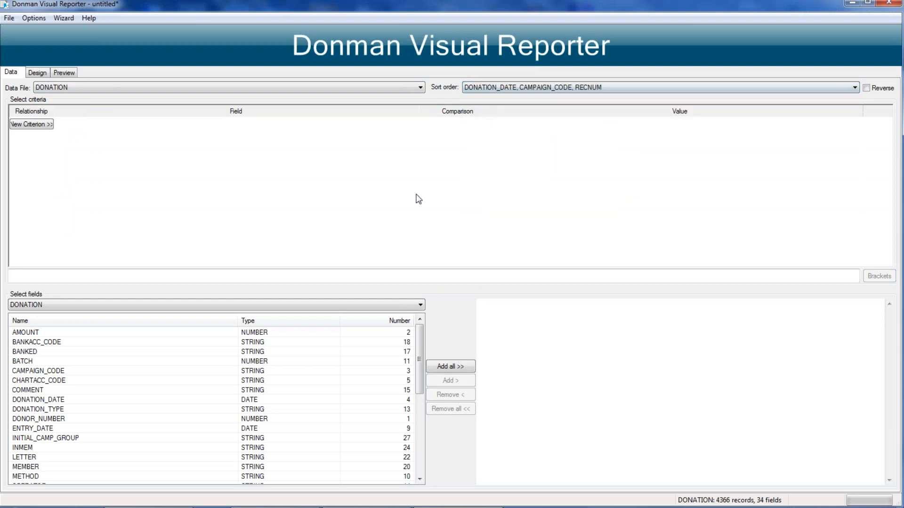
Step: Add a report criterion requiring the No Recpt field from the DONORS file to equal Y
{"action": "left_click", "coordinate": [42, 124]}
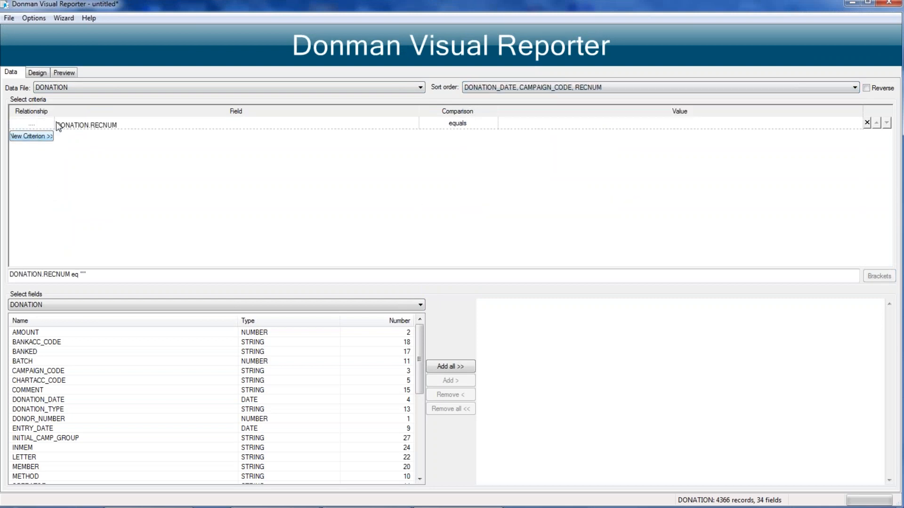
{"action": "left_click", "coordinate": [414, 124]}
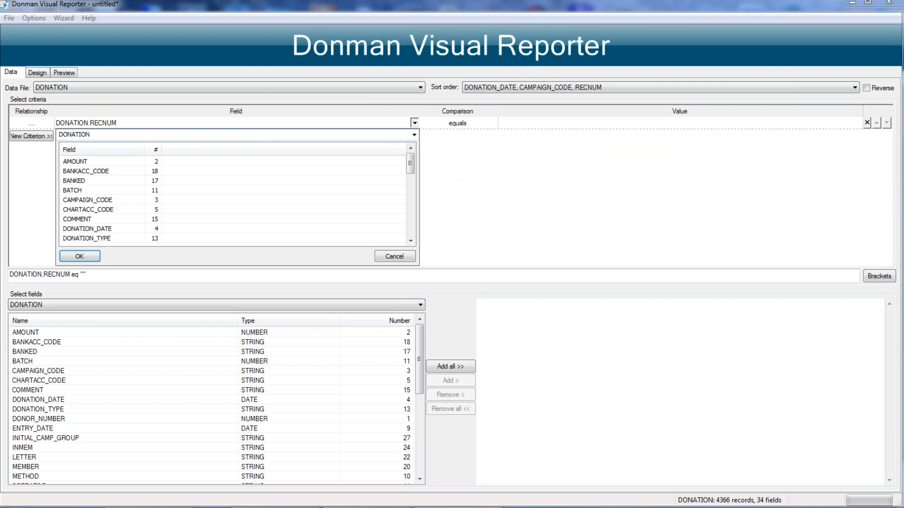
{"action": "left_click", "coordinate": [415, 135]}
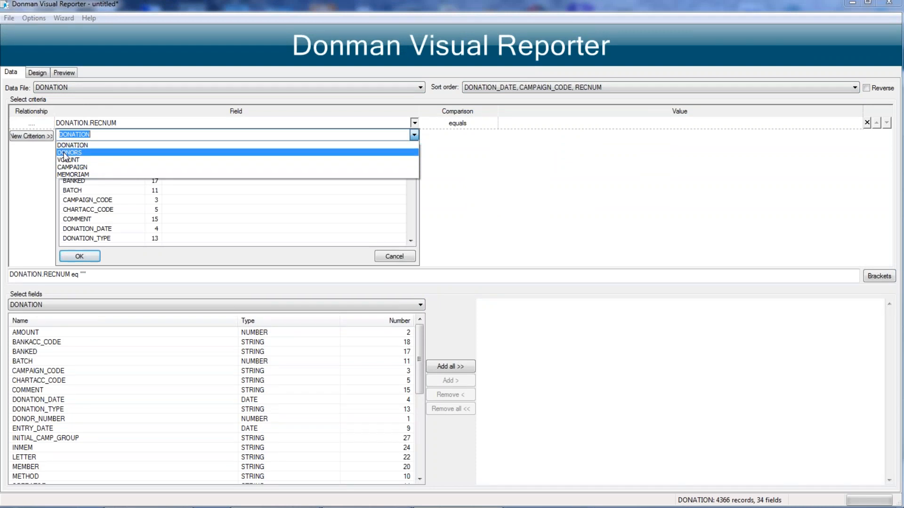
{"action": "left_click", "coordinate": [68, 151]}
{"action": "left_click", "coordinate": [81, 179]}
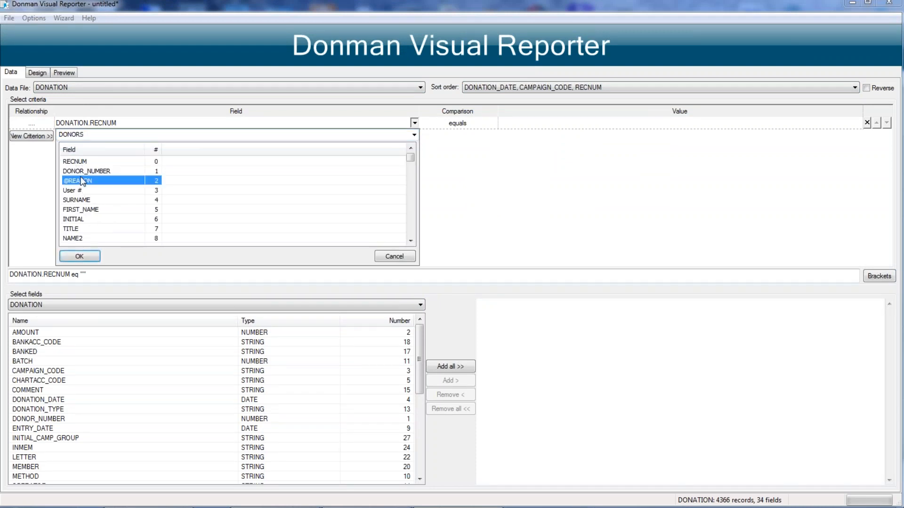
{"action": "key", "text": "f"}
{"action": "key", "text": "f"}
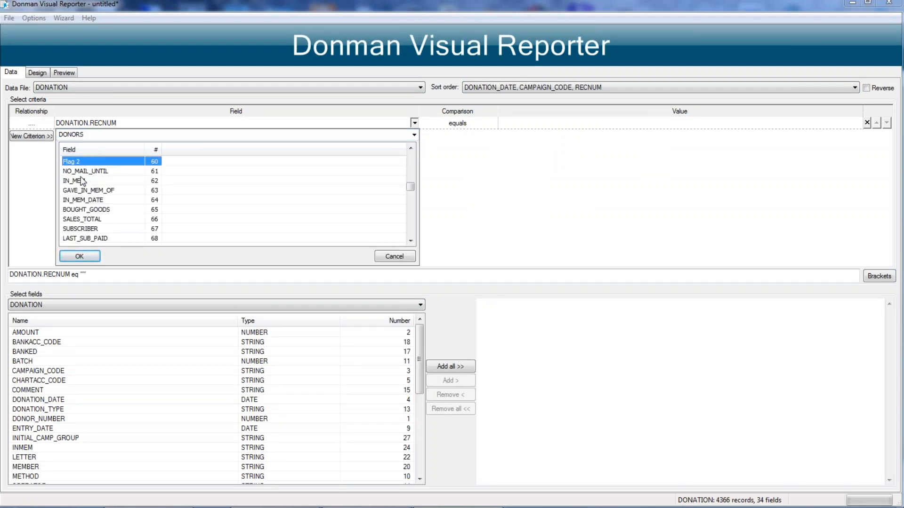
{"action": "double_click", "coordinate": [410, 149]}
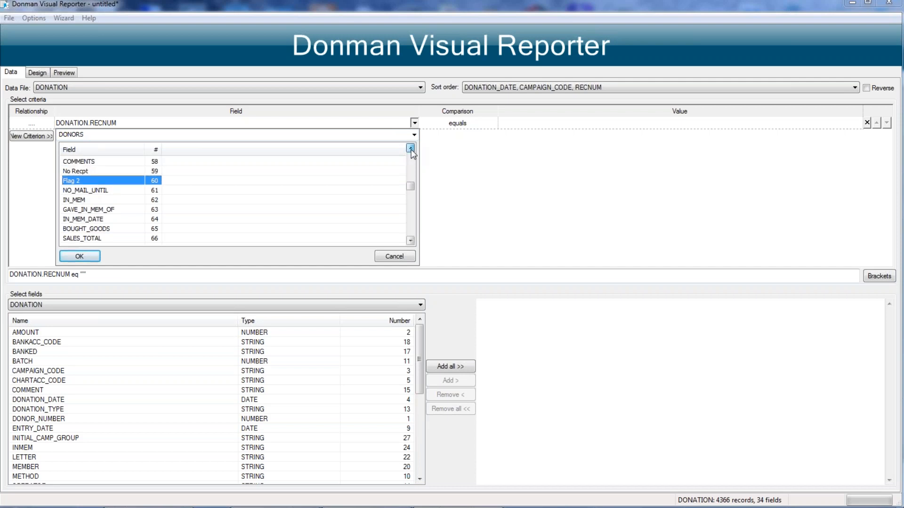
{"action": "double_click", "coordinate": [76, 171]}
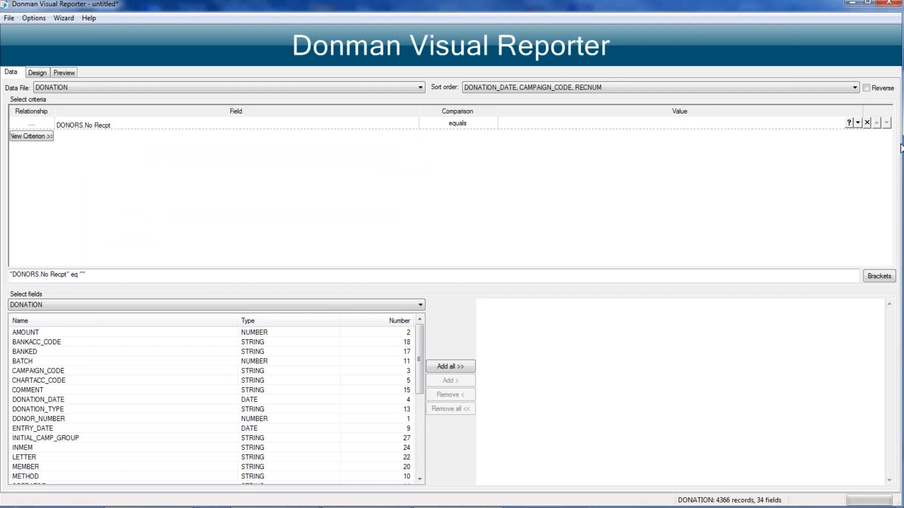
{"action": "left_click", "coordinate": [849, 123]}
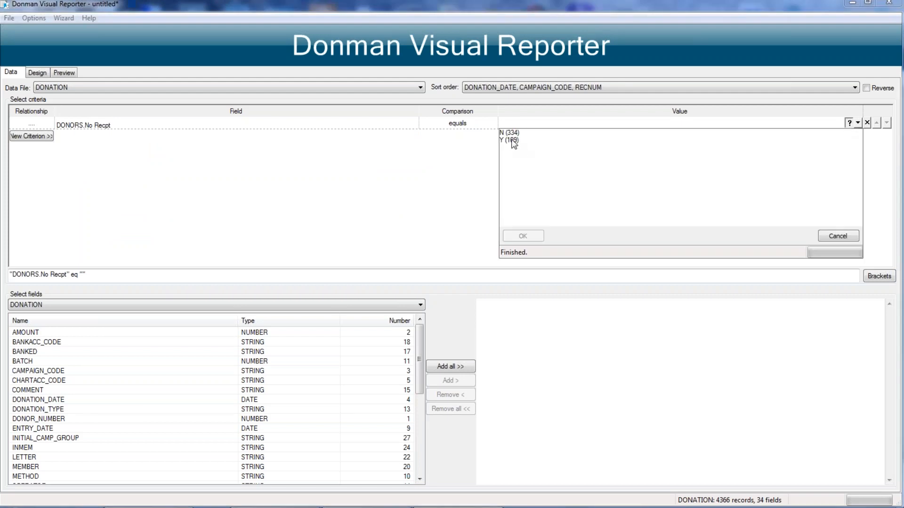
{"action": "double_click", "coordinate": [511, 140]}
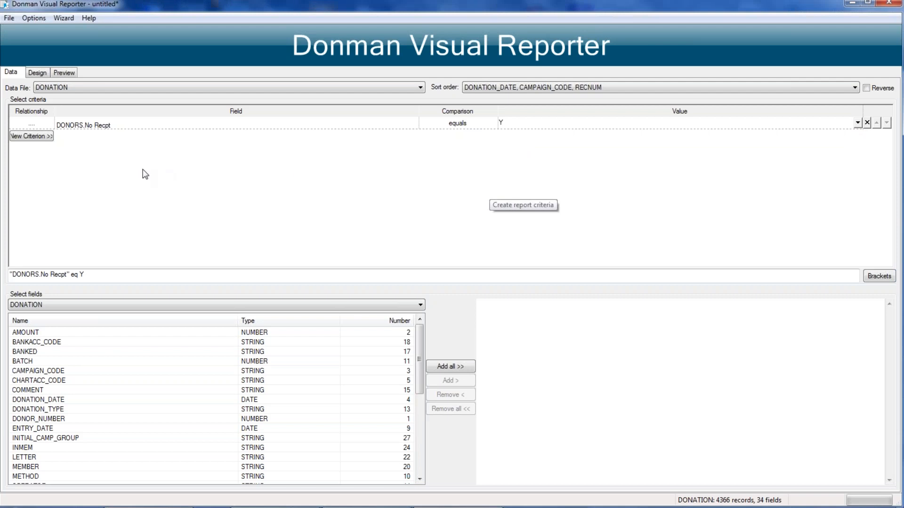